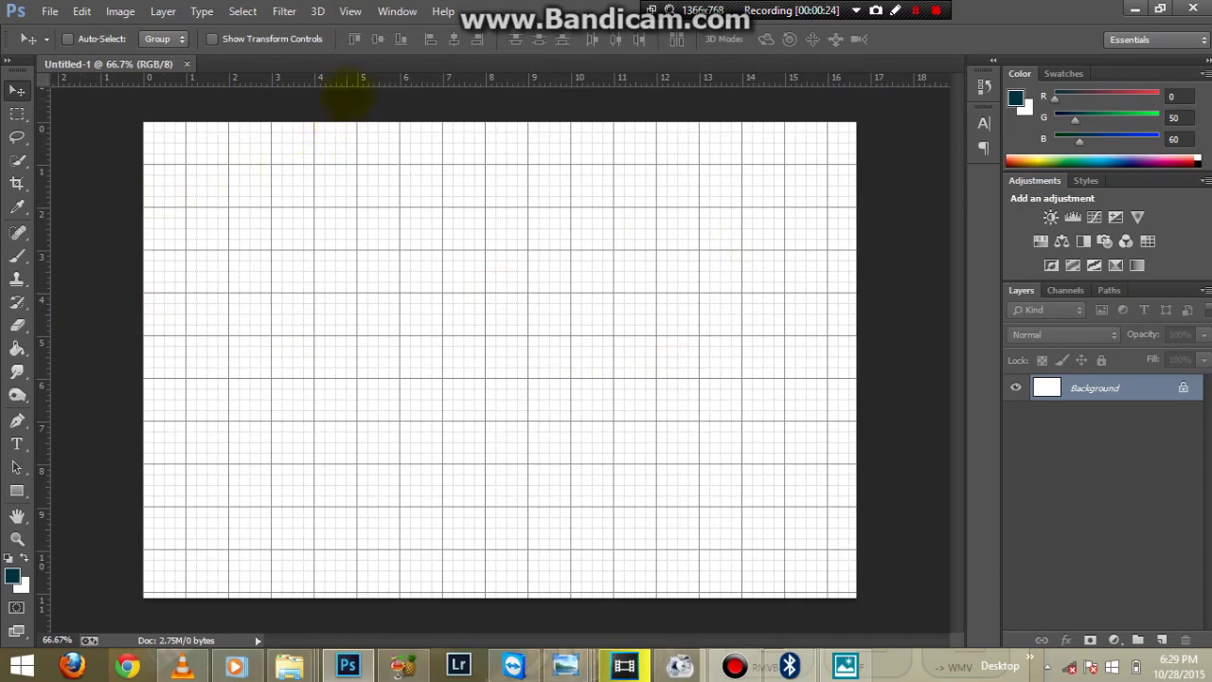
Add a horizontal guide at about 8 on the vertical ruler and a vertical guide at about 8.5 on the horizontal ruler.
drag(345, 78, 373, 464)
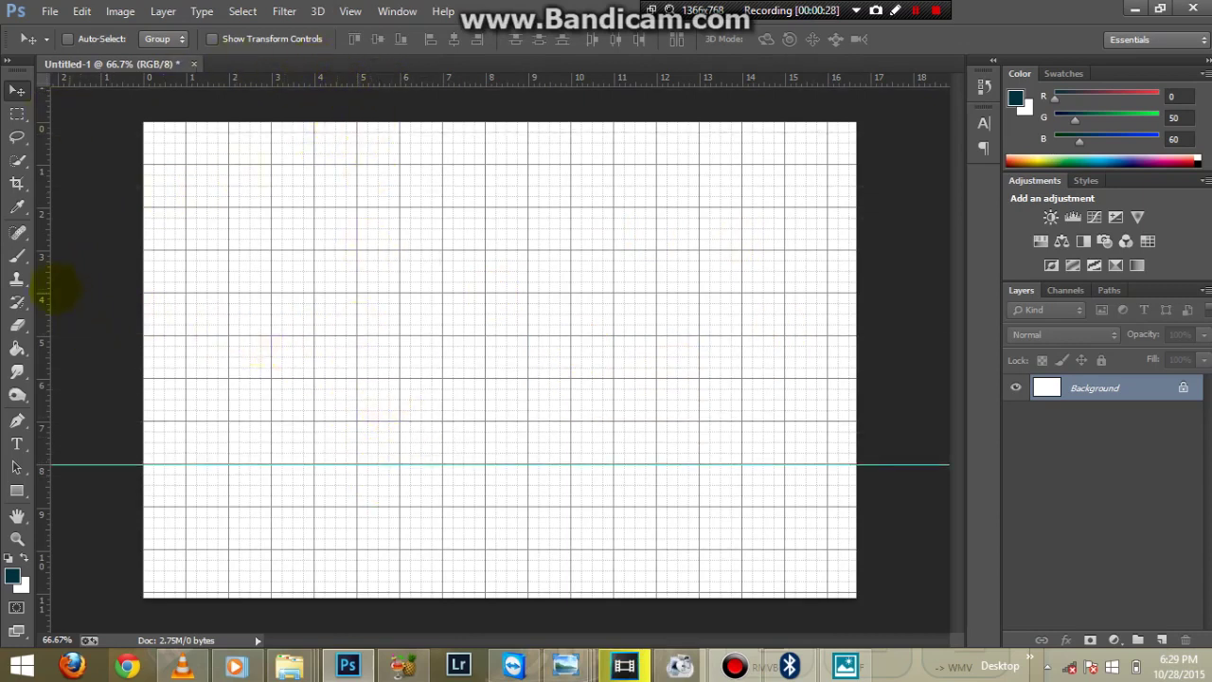
drag(42, 284, 497, 326)
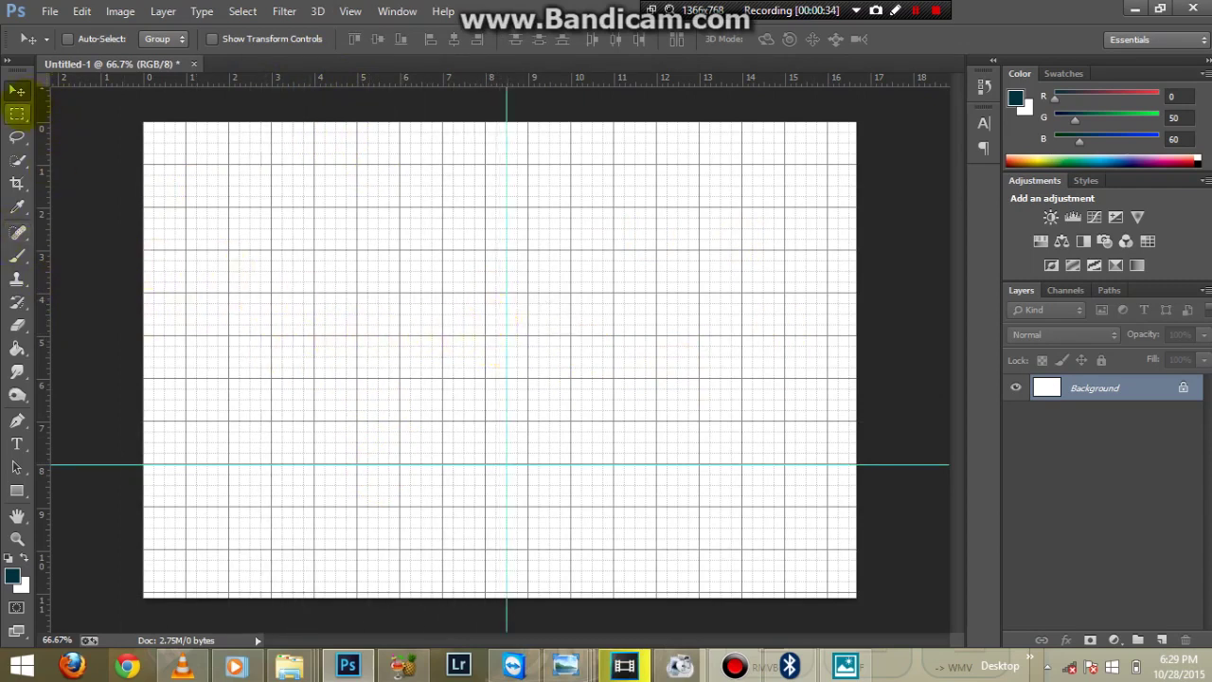
Create a new layer and make a rectangular selection of the canvas area below and left of the guides' intersection.
click(17, 113)
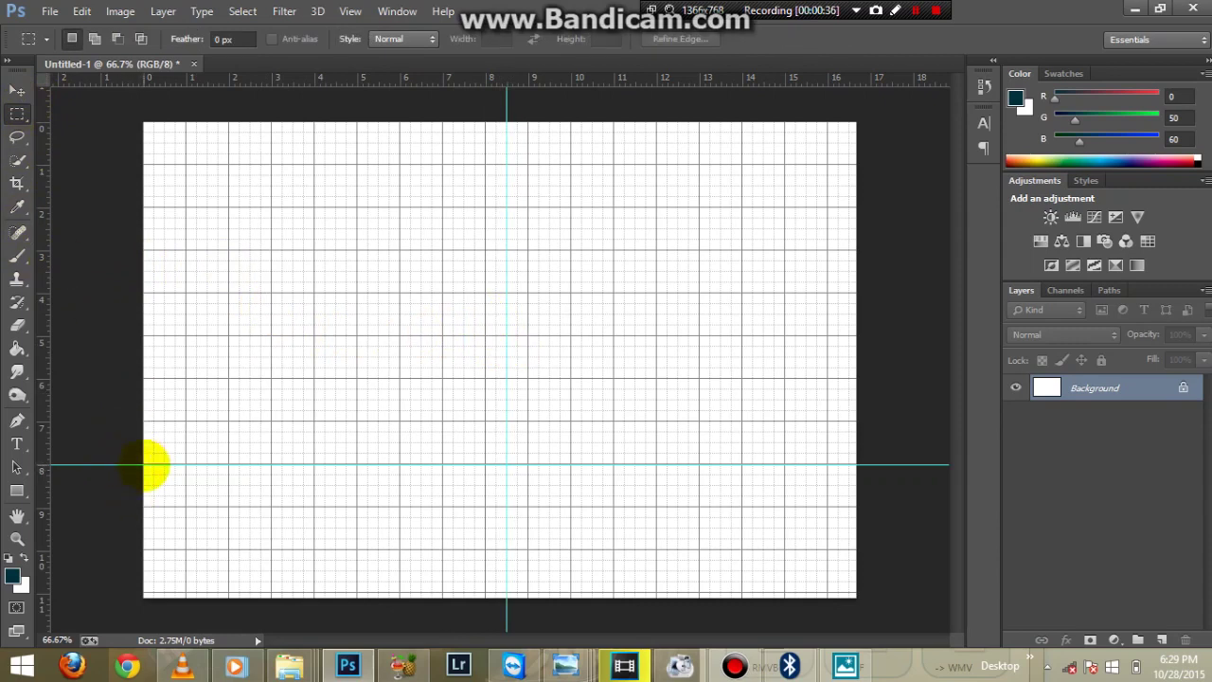
drag(144, 464, 474, 379)
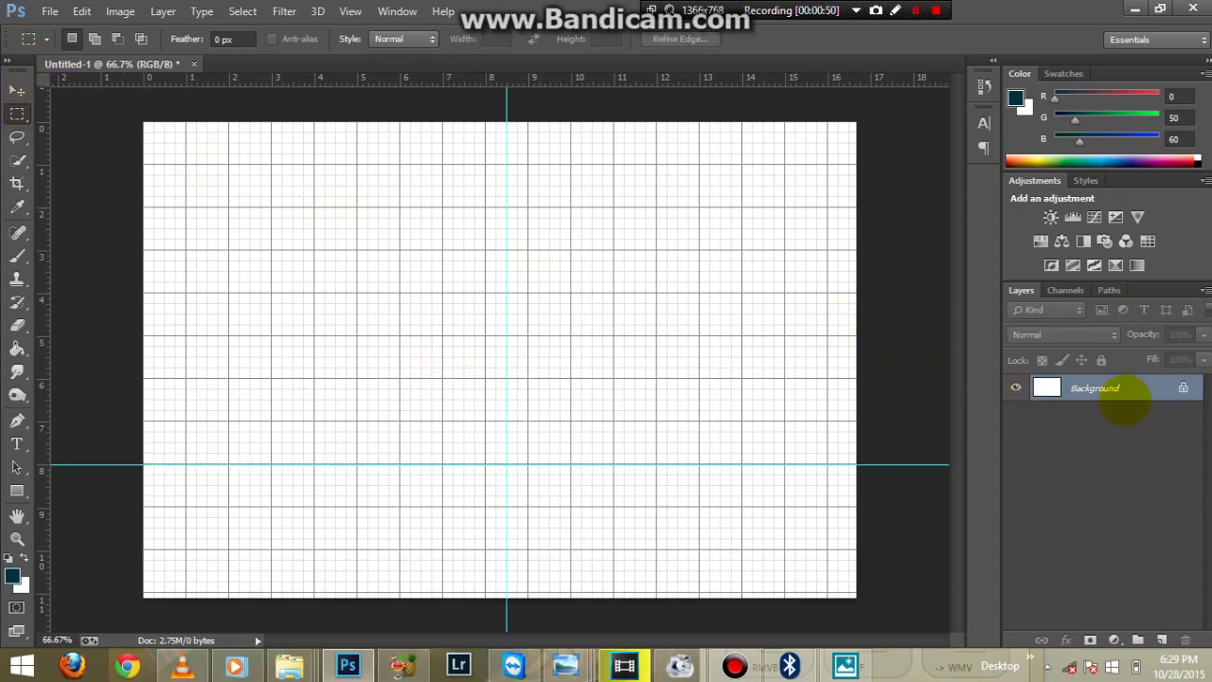
key(ctrl+shift+alt+n)
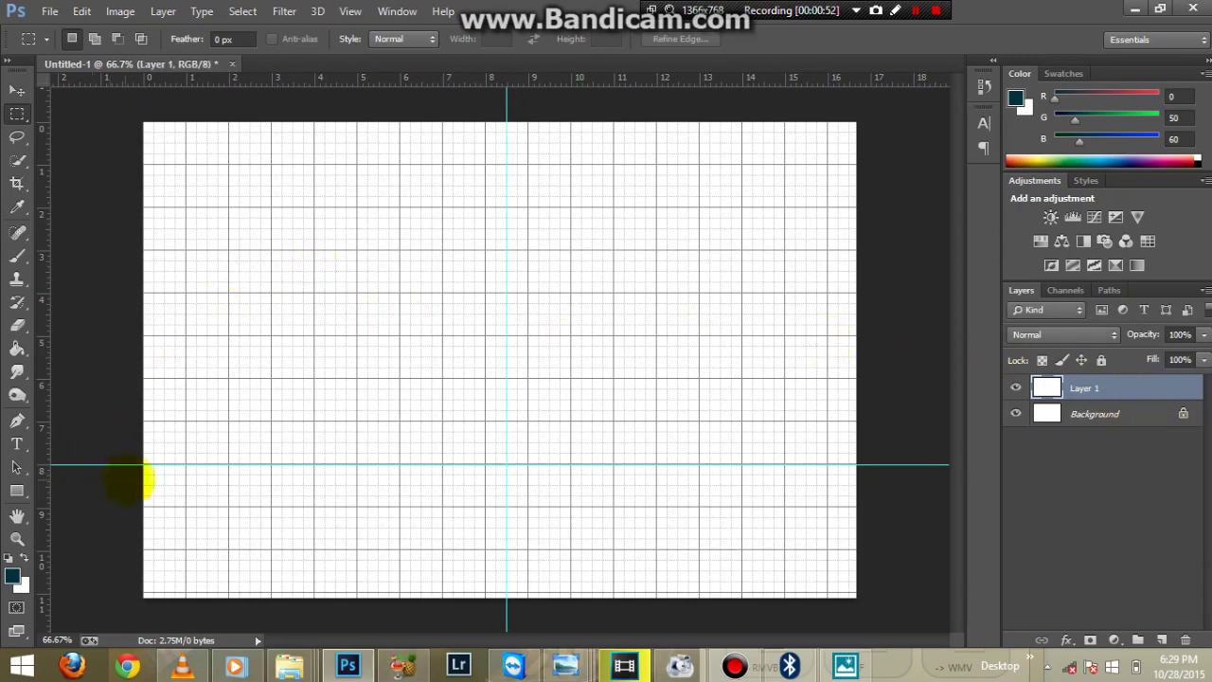
drag(475, 572, 507, 595)
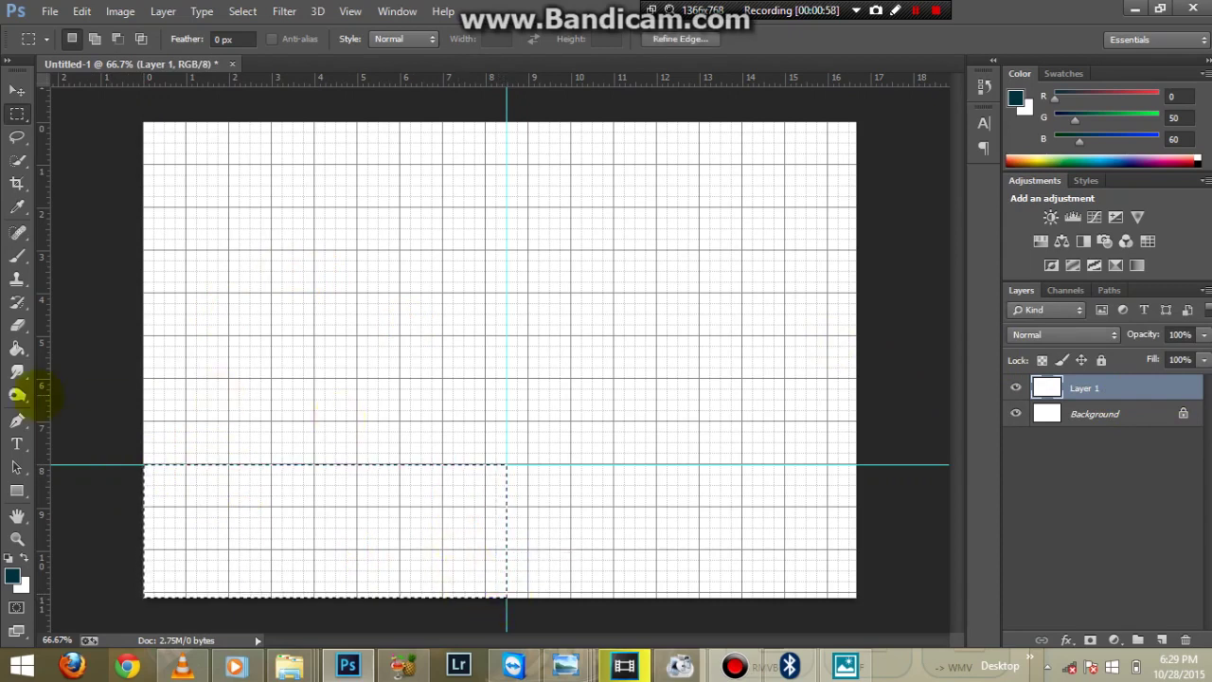
Fill the selected lower-left rectangle with dark teal 00323c using the Paint Bucket at 100% opacity.
click(17, 347)
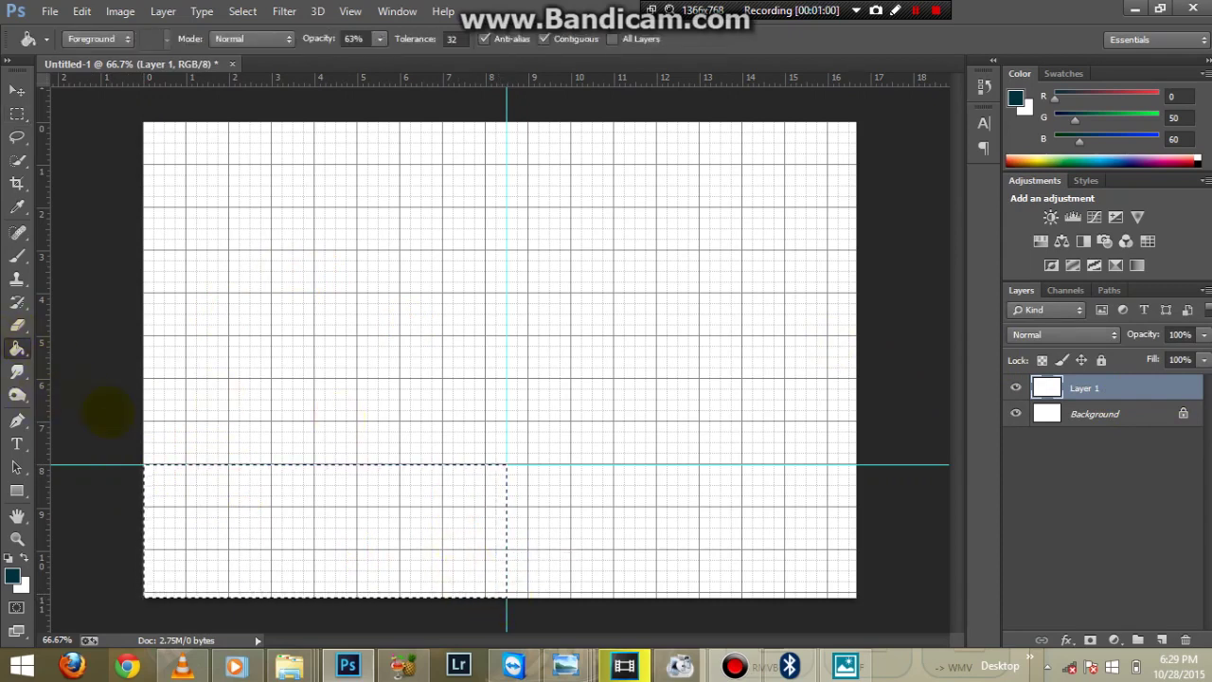
click(12, 574)
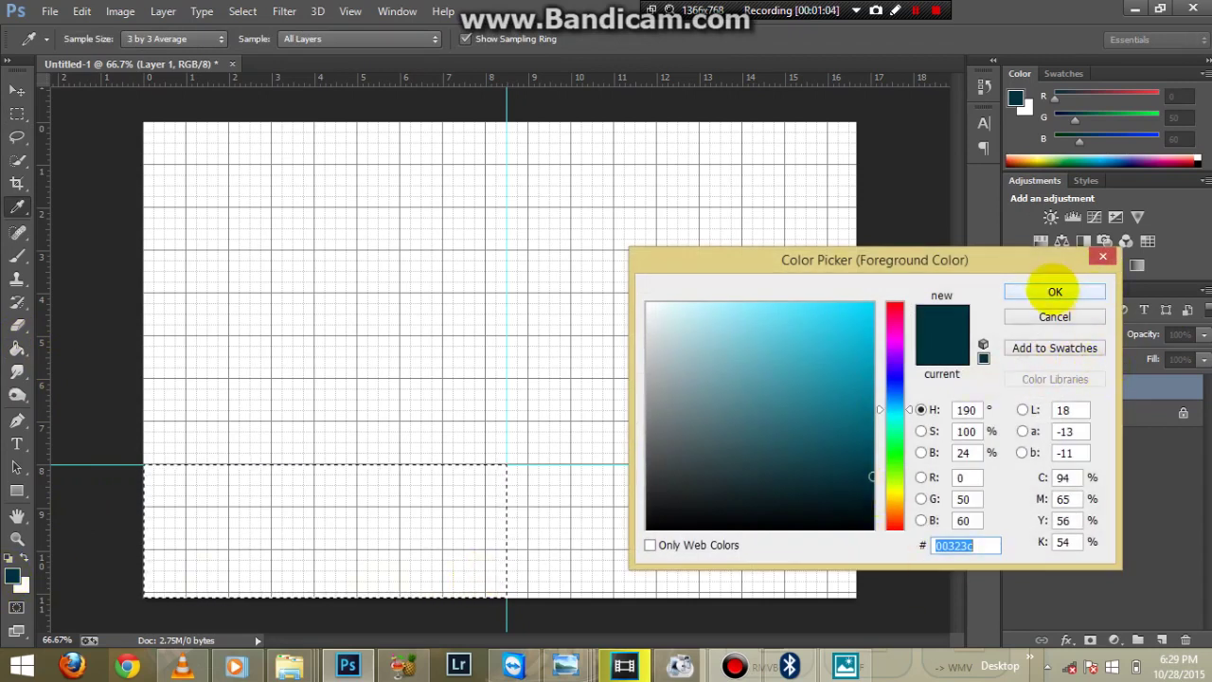
click(1055, 291)
click(380, 39)
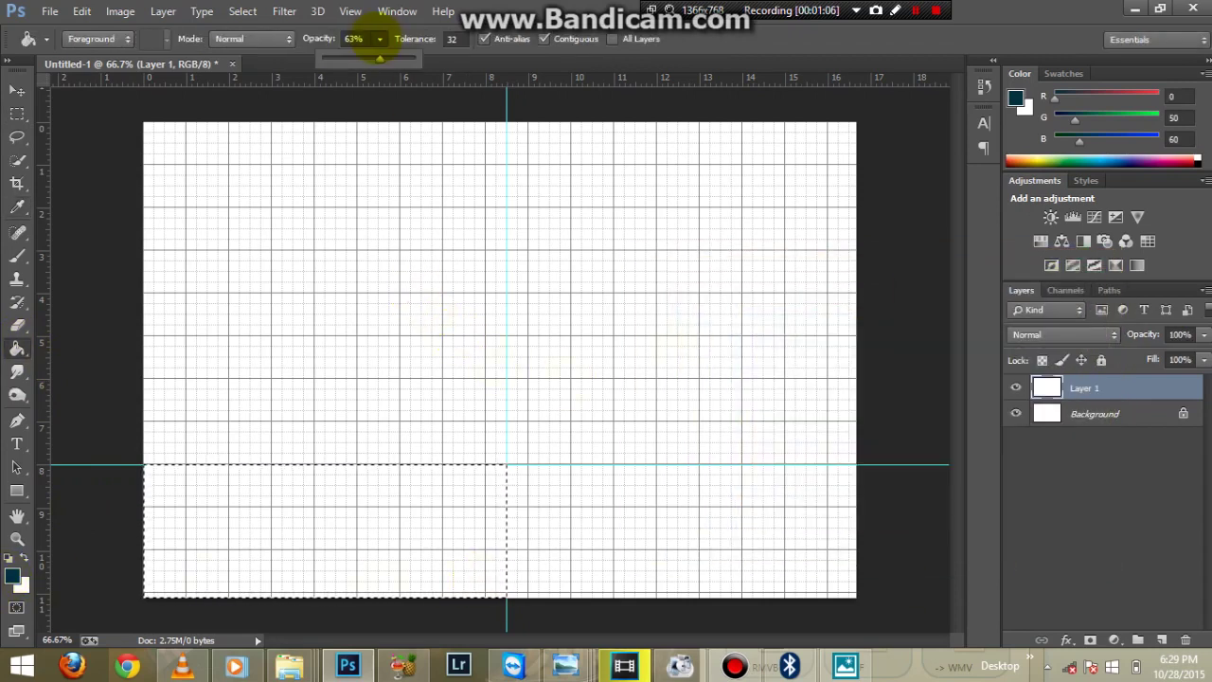
drag(380, 59, 433, 54)
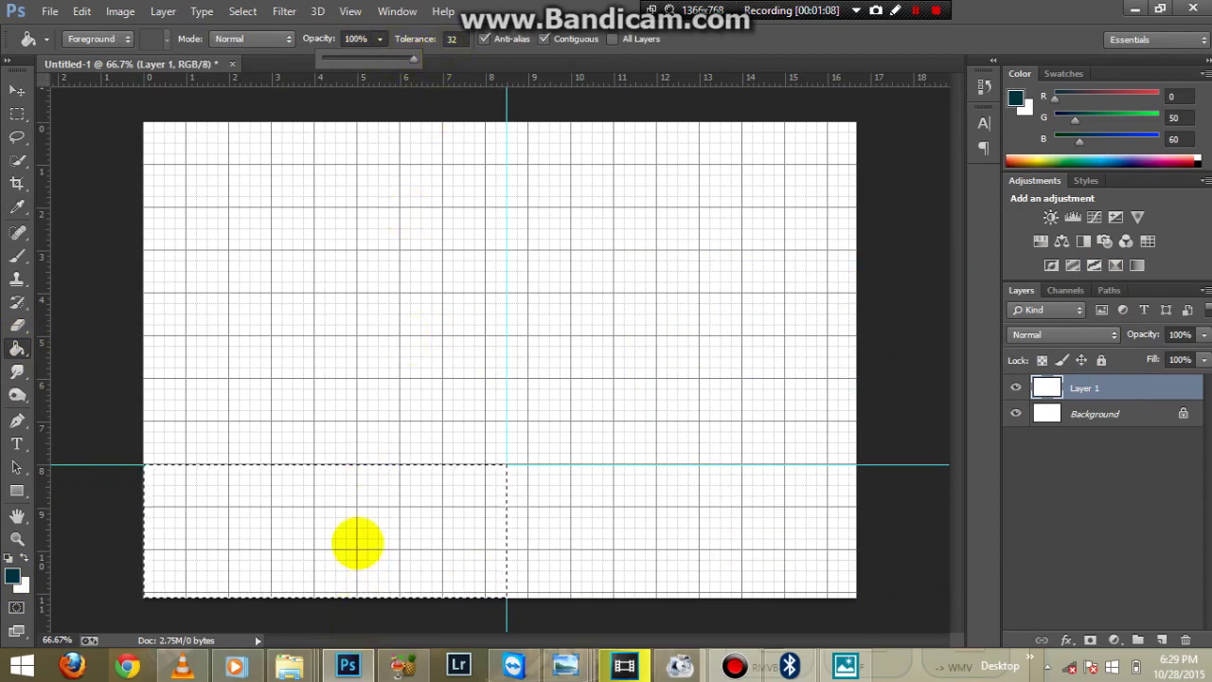
click(358, 542)
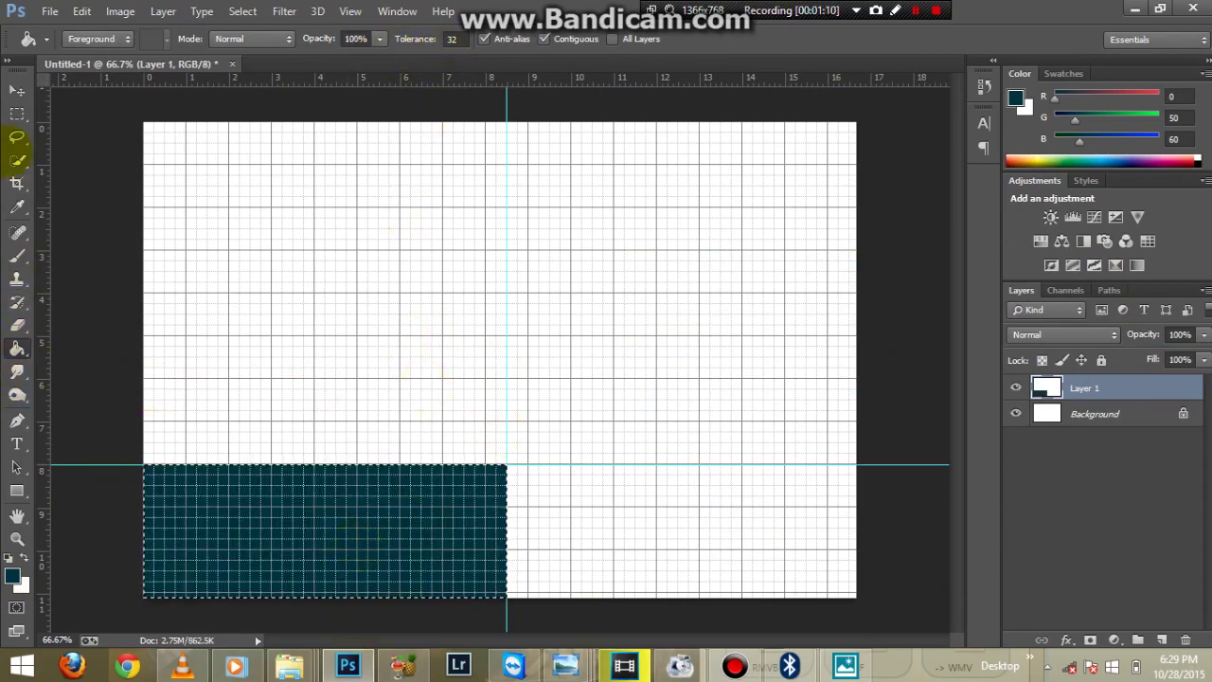
Select the rectangle below and right of the guides' intersection and fill it with light blue 00b2d6.
click(17, 112)
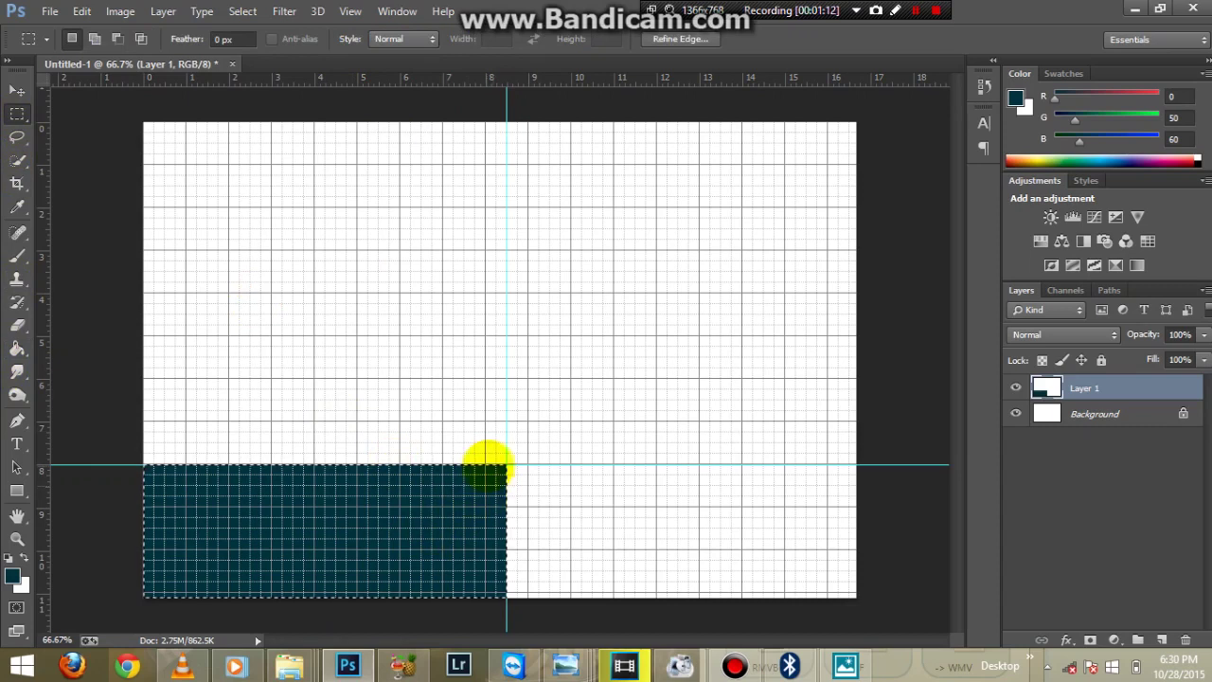
drag(508, 466, 909, 606)
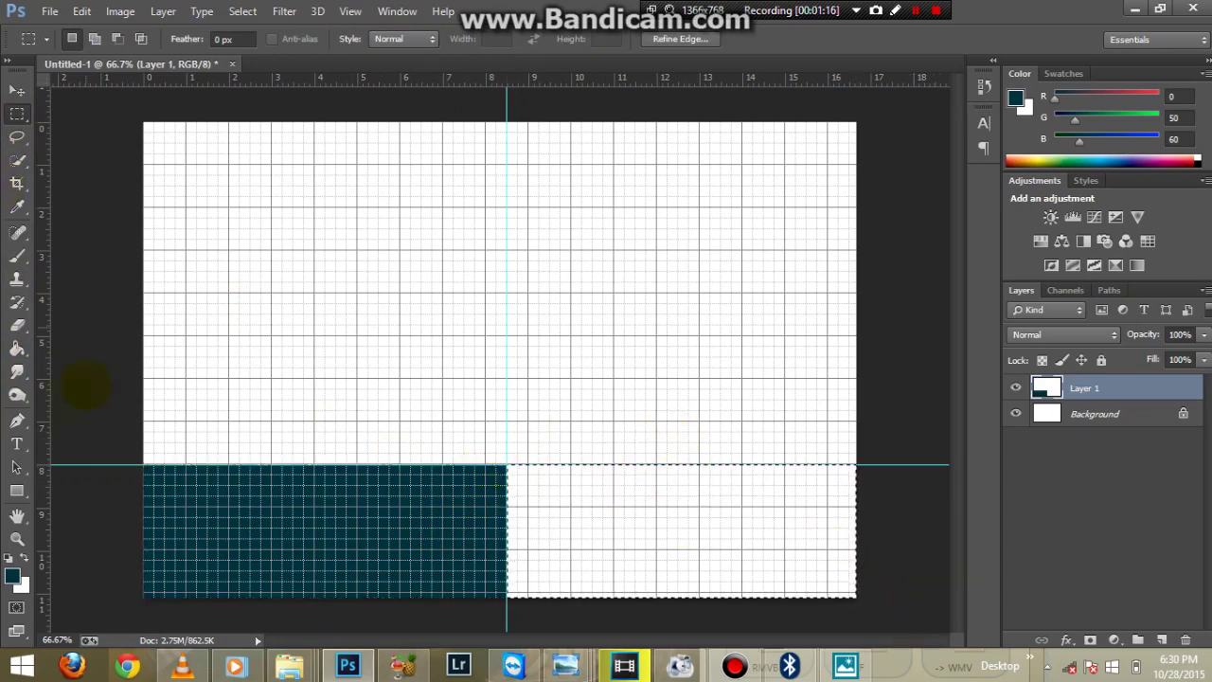
click(13, 577)
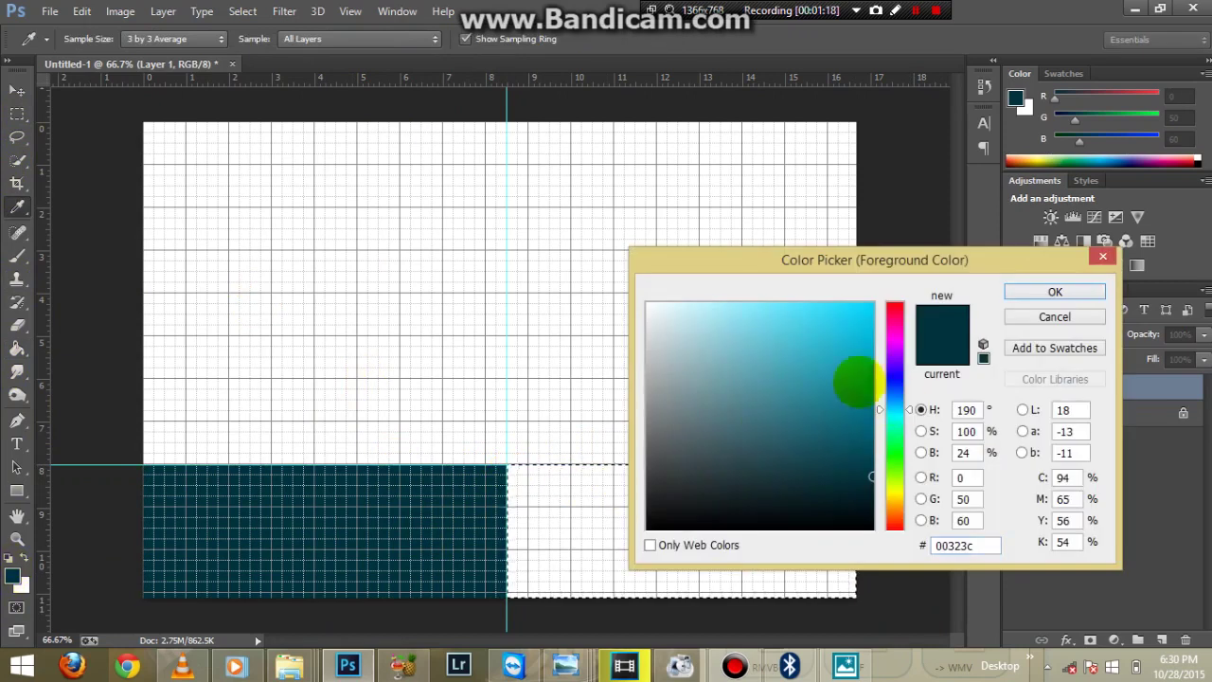
mouse_move(827, 354)
mouse_down()
mouse_move(875, 367)
mouse_move(873, 338)
mouse_up()
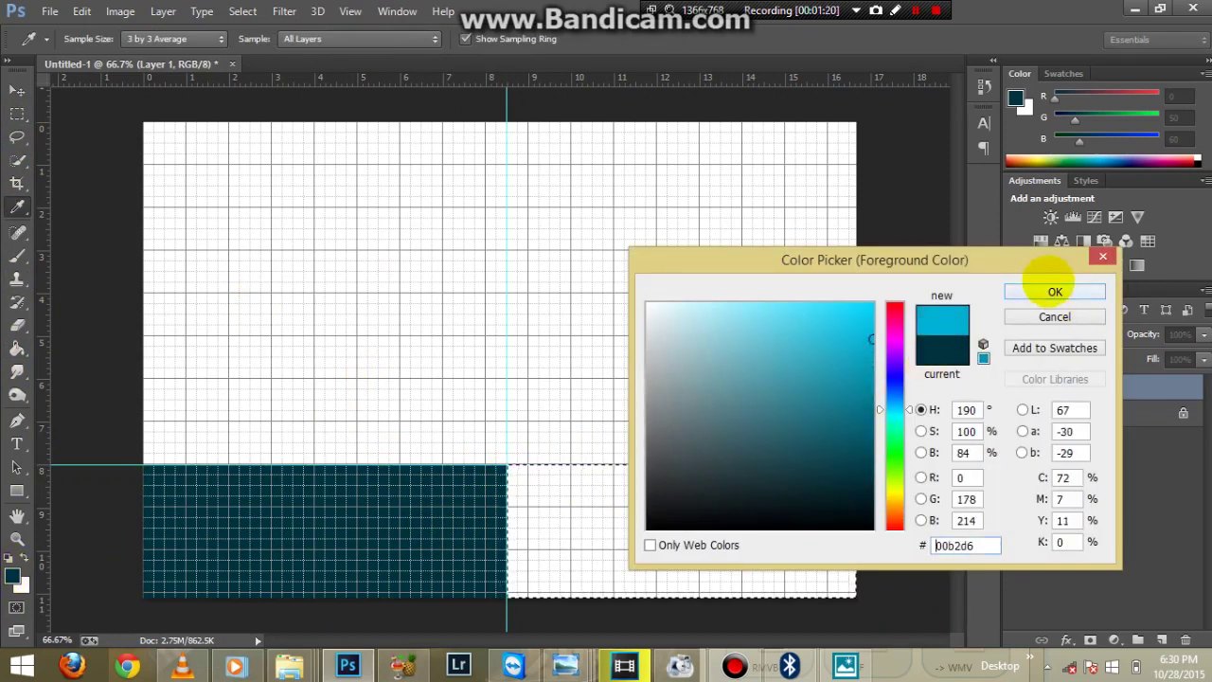
click(1046, 294)
click(620, 521)
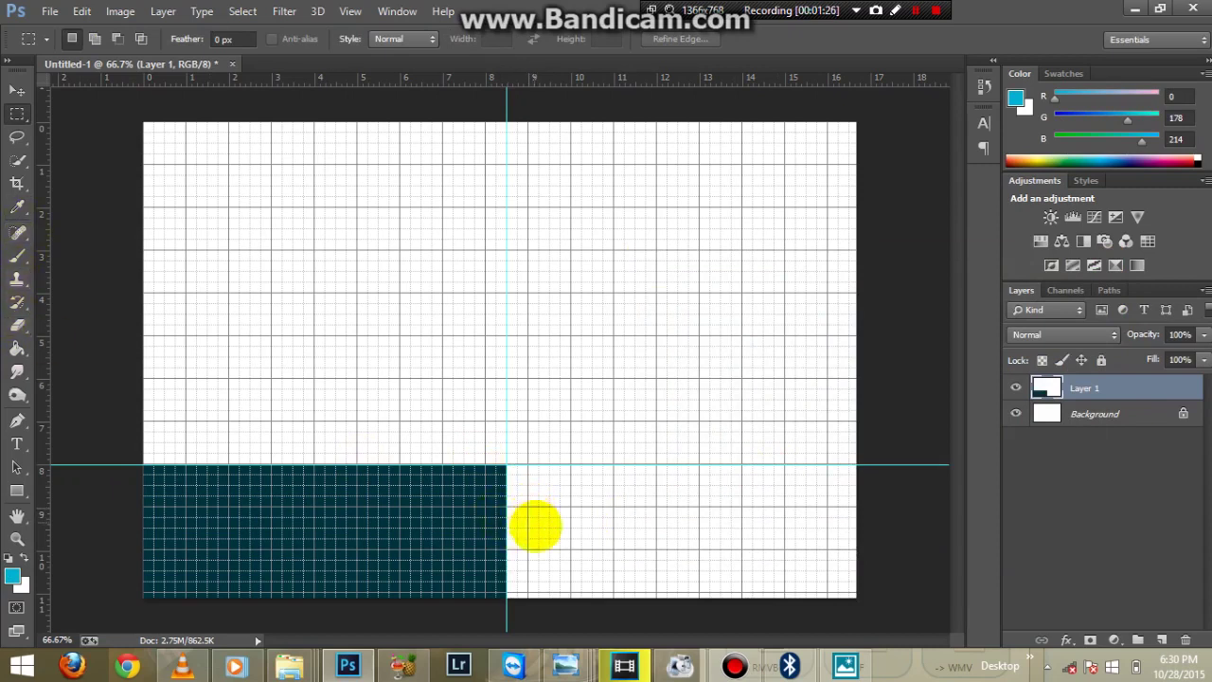
key(ctrl+shift+d)
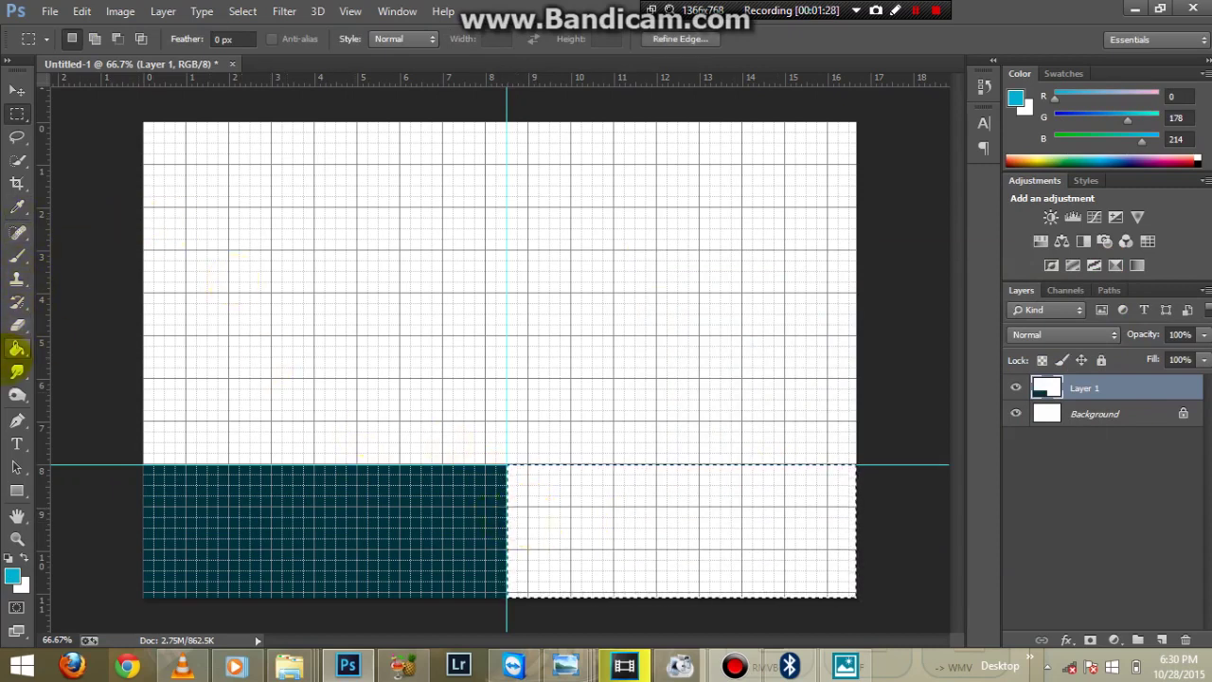
click(17, 349)
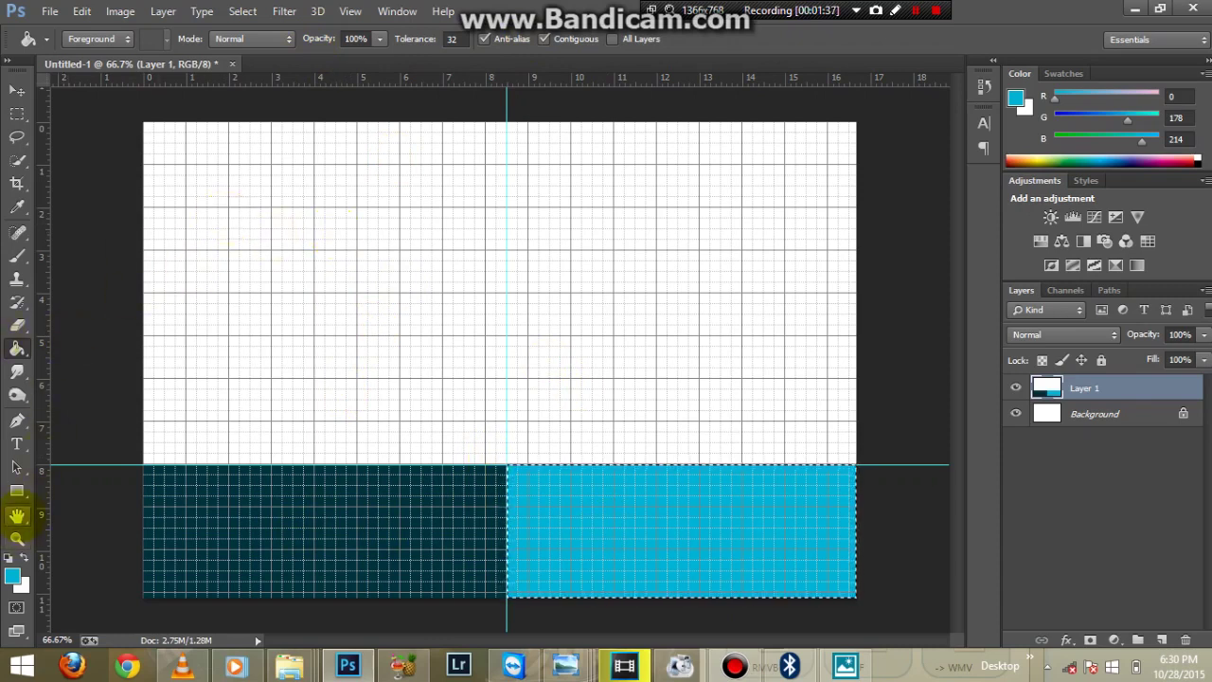
click(914, 11)
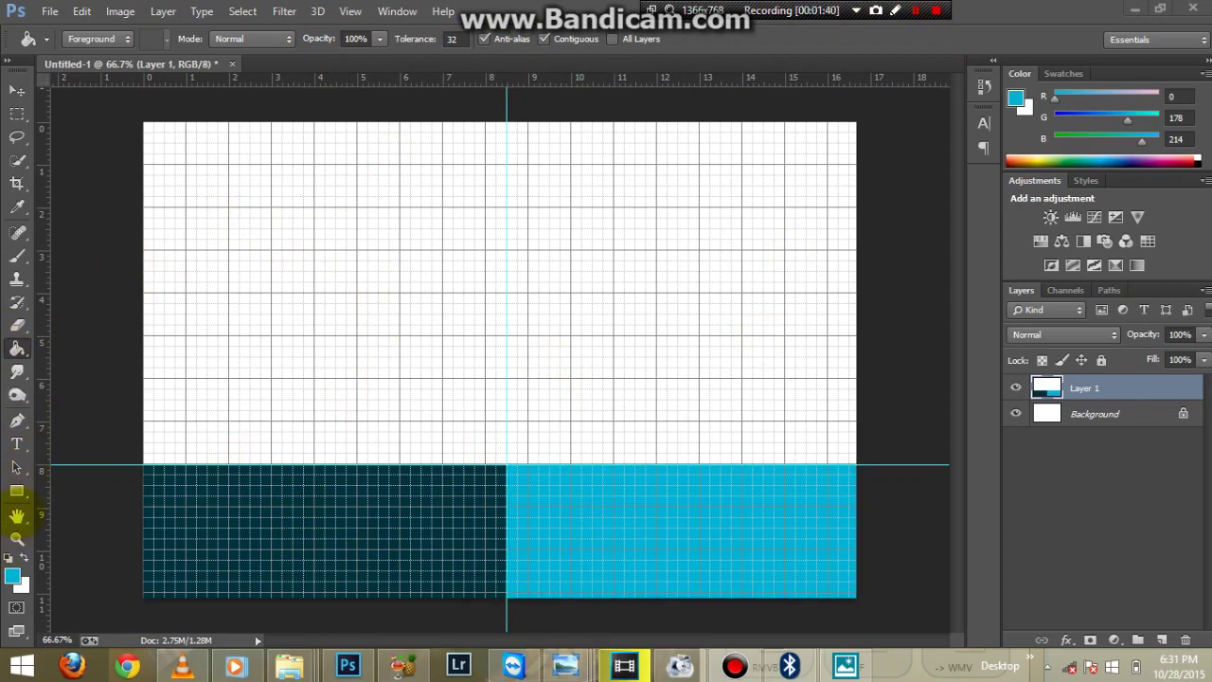
Draw a circle about 180 px in diameter with the Ellipse tool above the dark teal rectangle, just left of the vertical guide.
click(16, 491)
drag(16, 490, 113, 517)
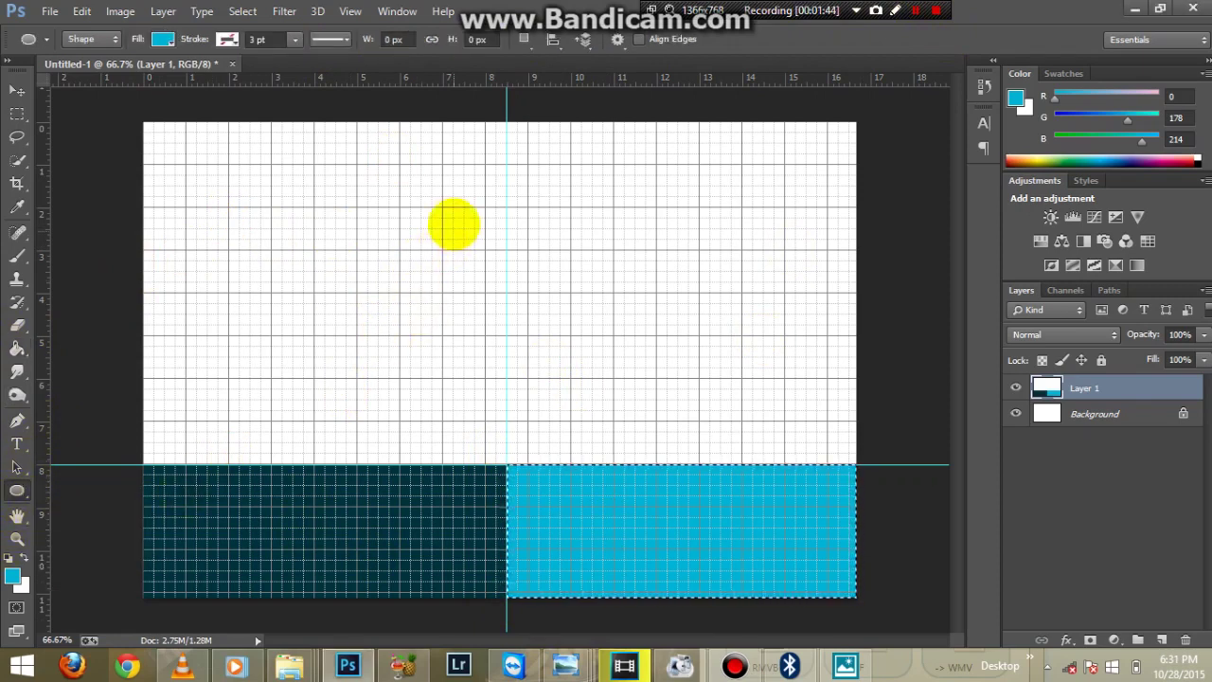
drag(370, 263, 475, 375)
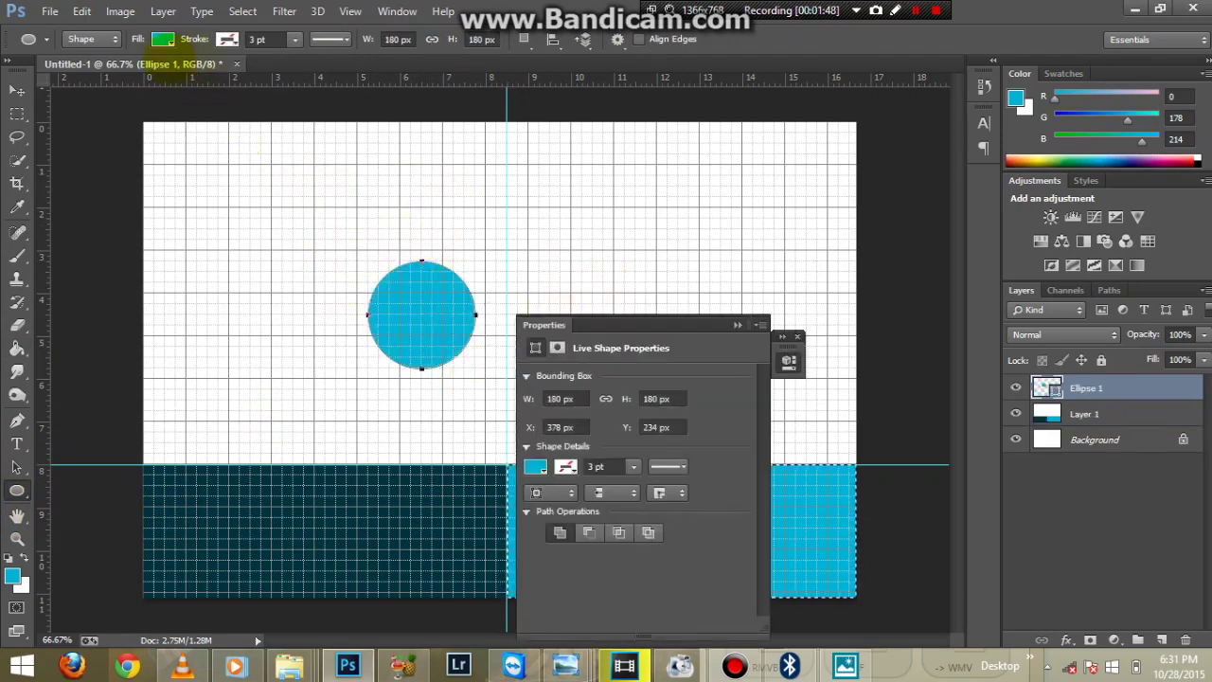
Change the circle's fill to dark teal 00323c and collapse its shape properties.
click(163, 39)
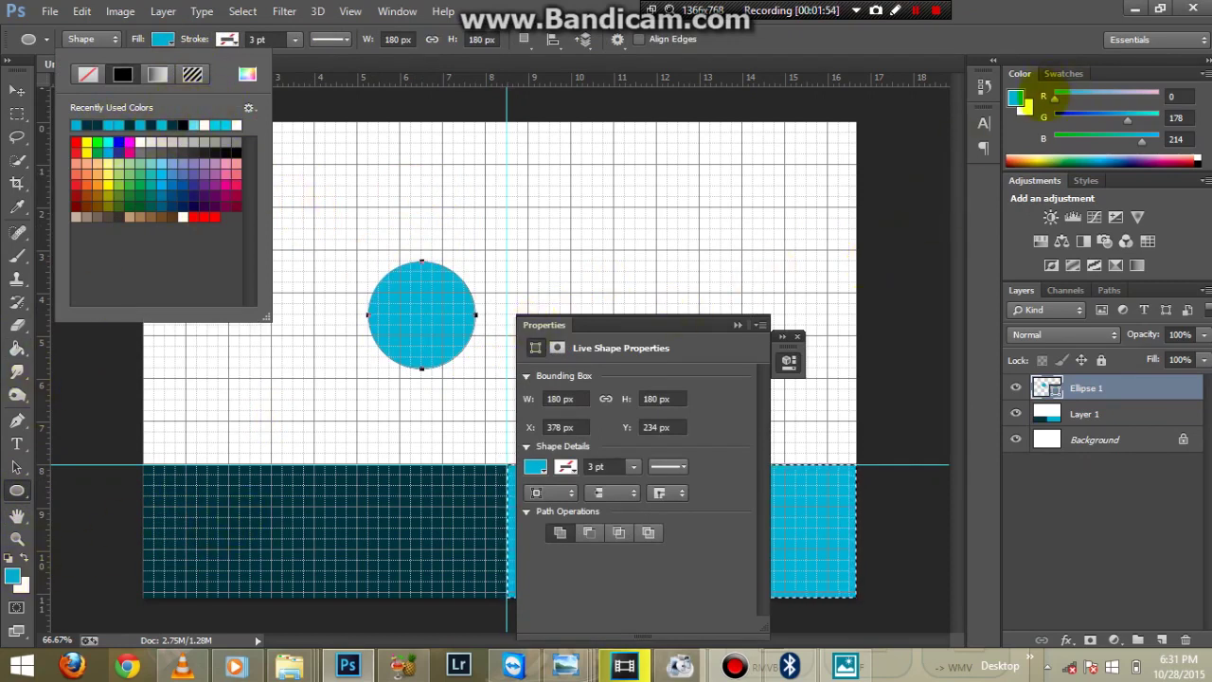
click(1016, 97)
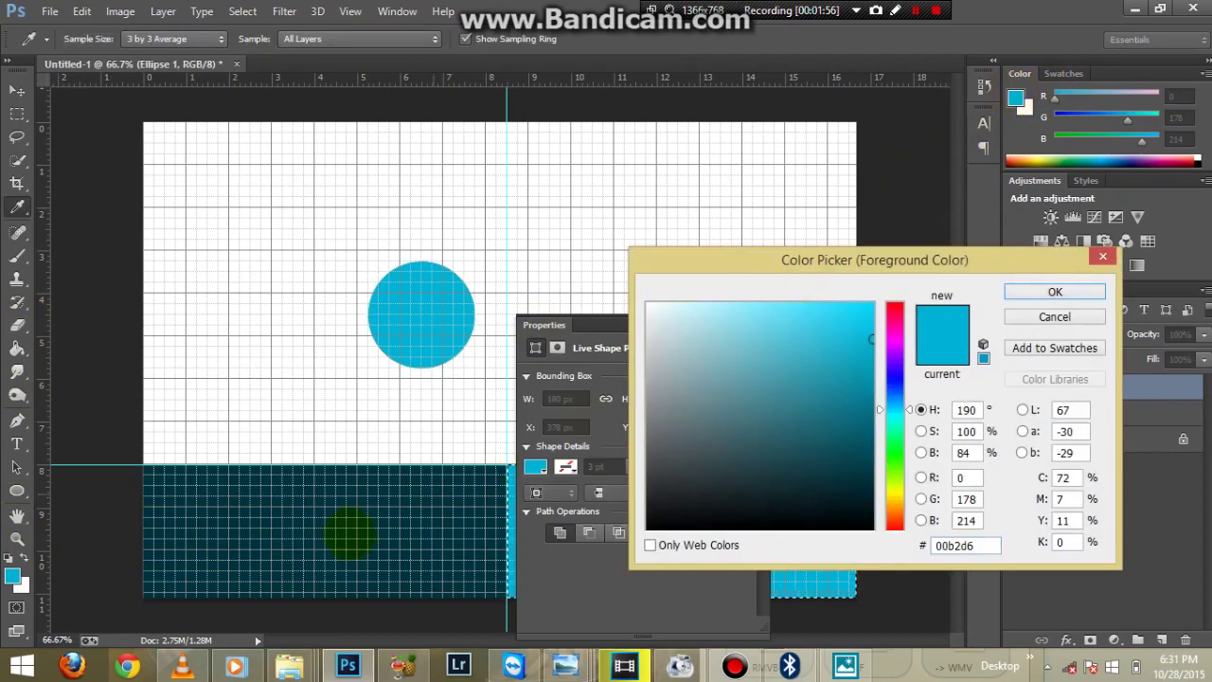
click(871, 476)
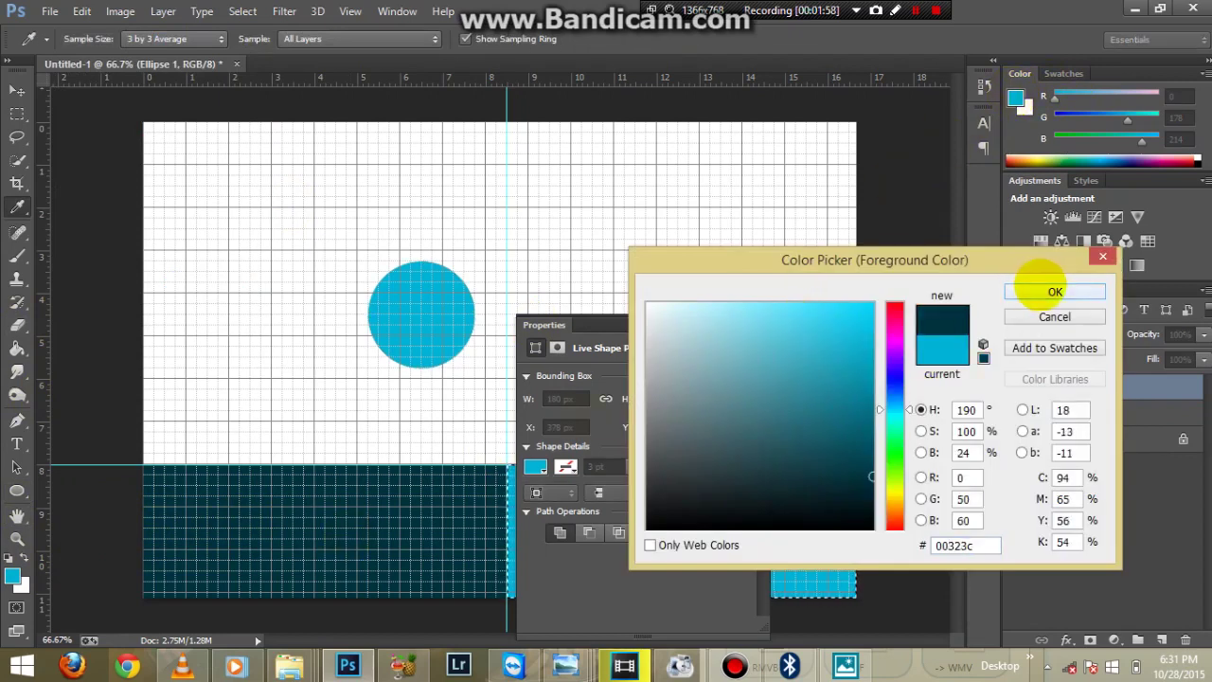
click(1054, 290)
click(157, 40)
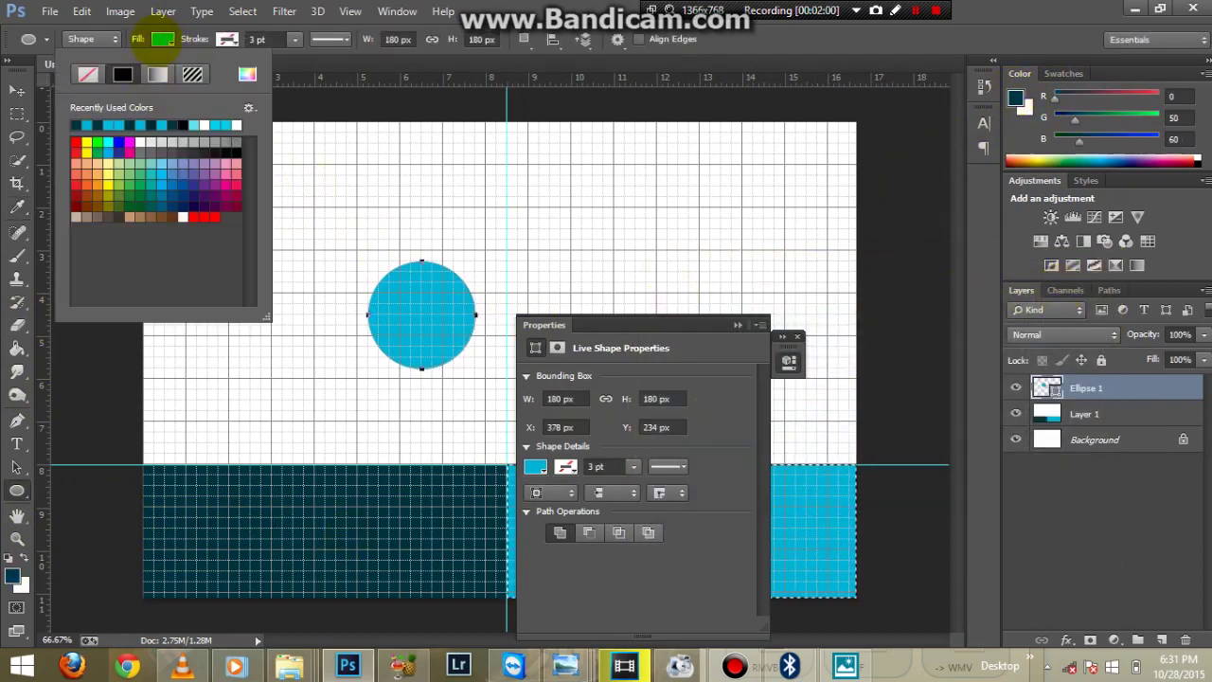
click(76, 126)
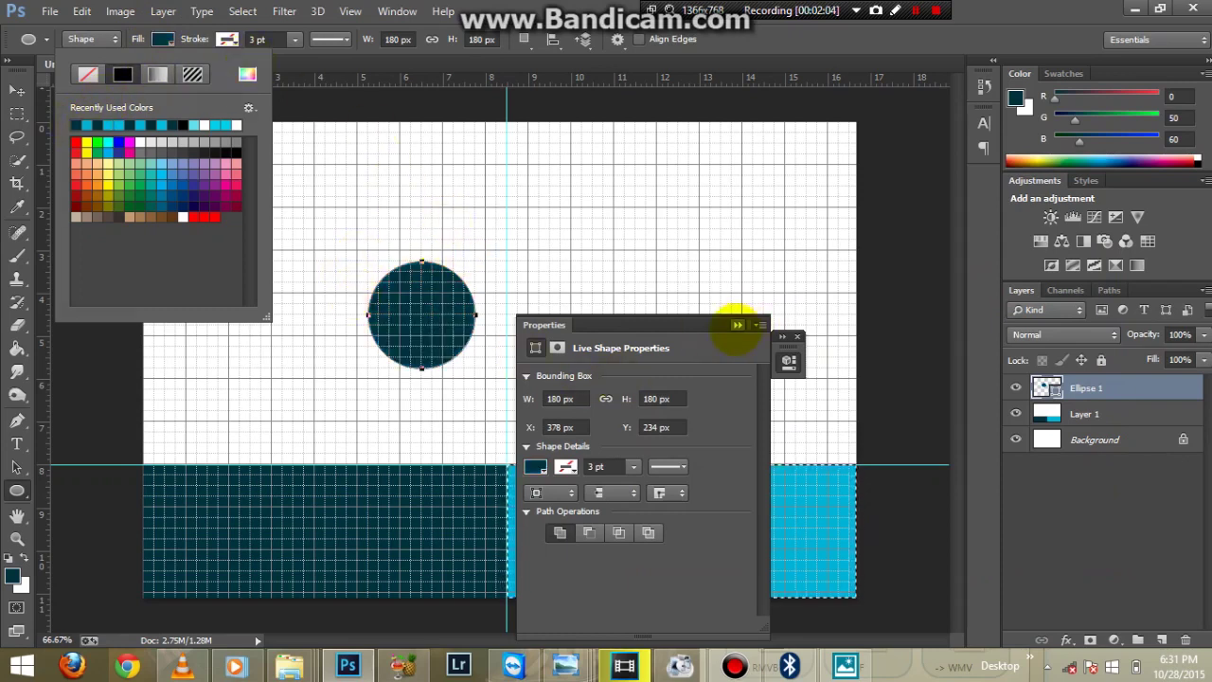
click(738, 325)
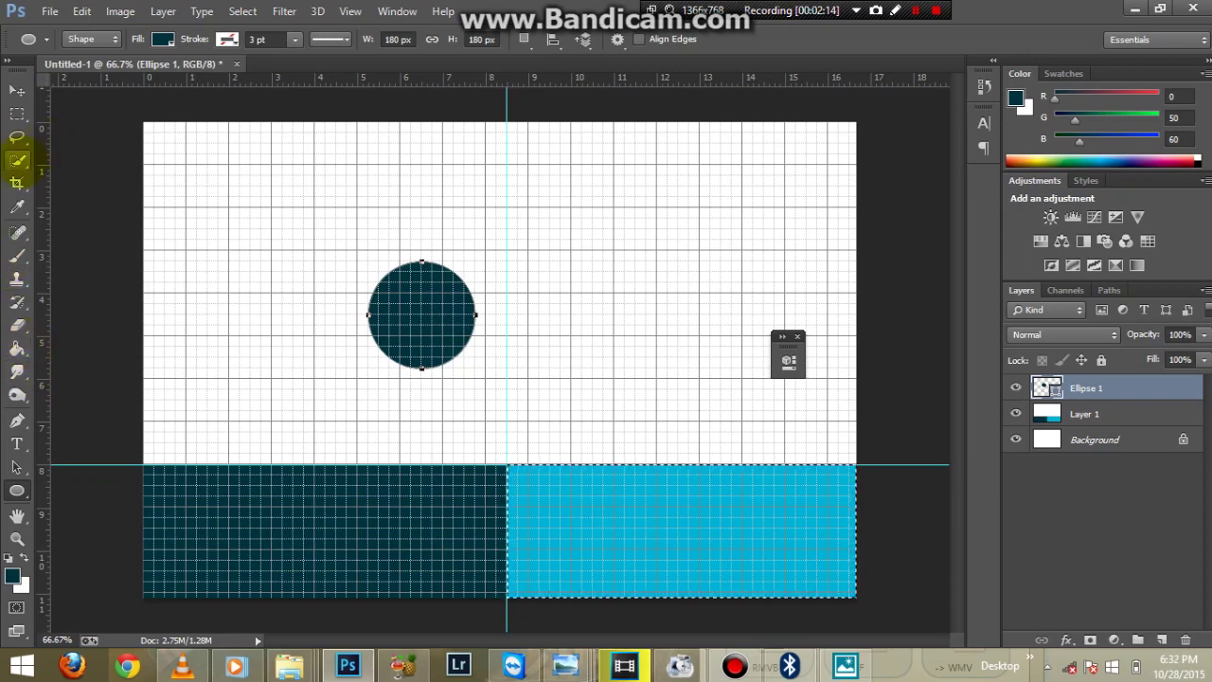
click(915, 11)
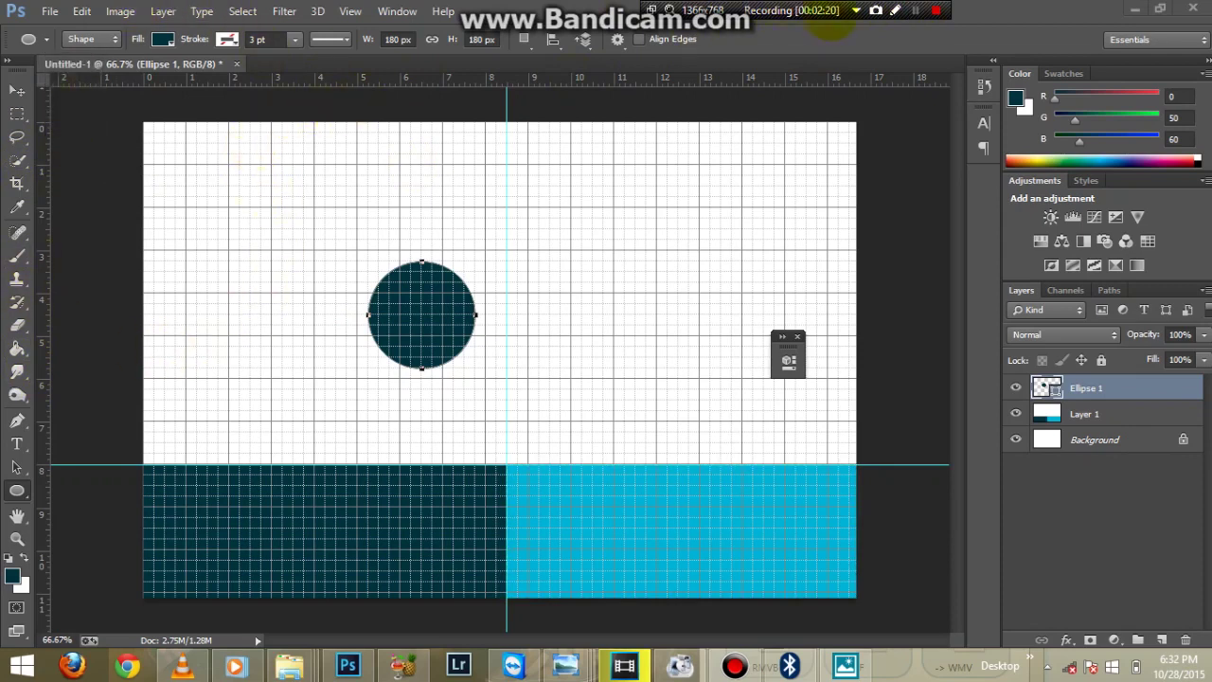
right_click(1058, 375)
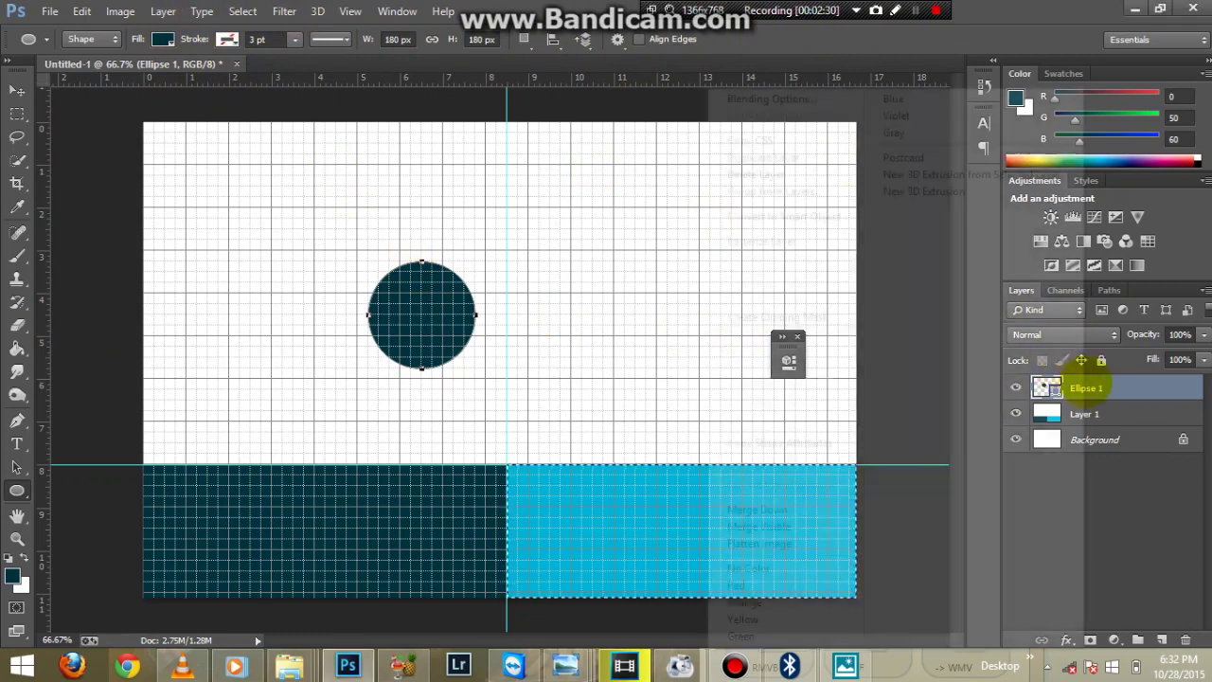
click(521, 366)
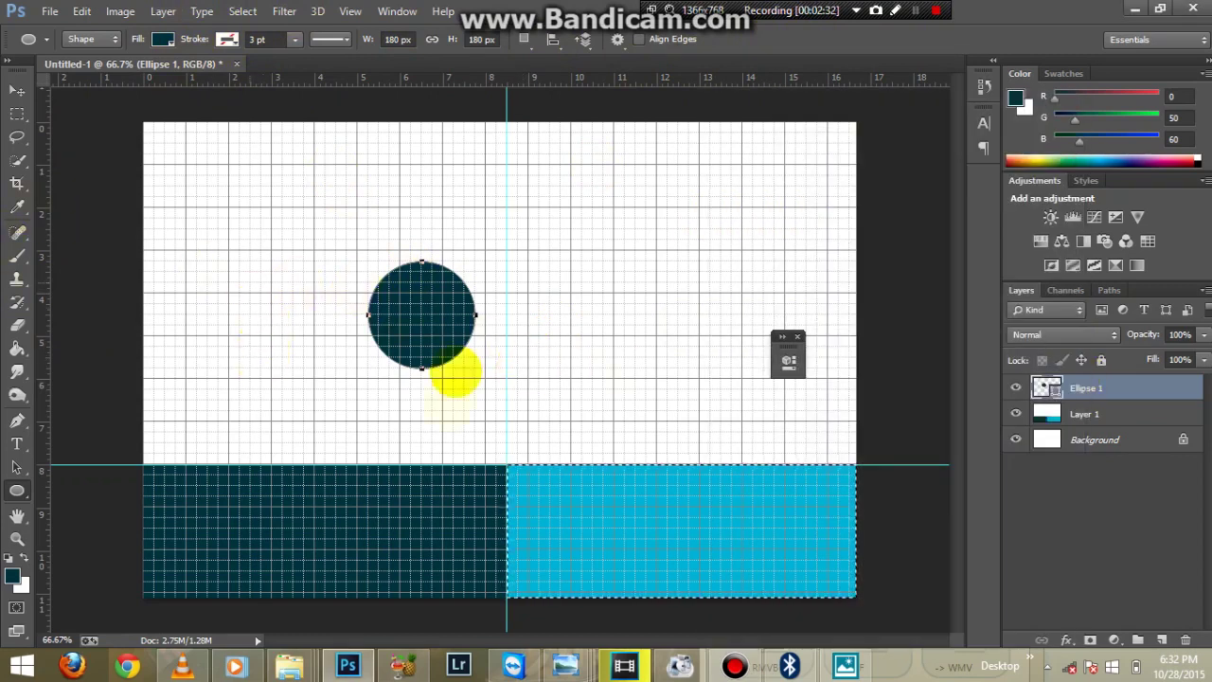
click(832, 452)
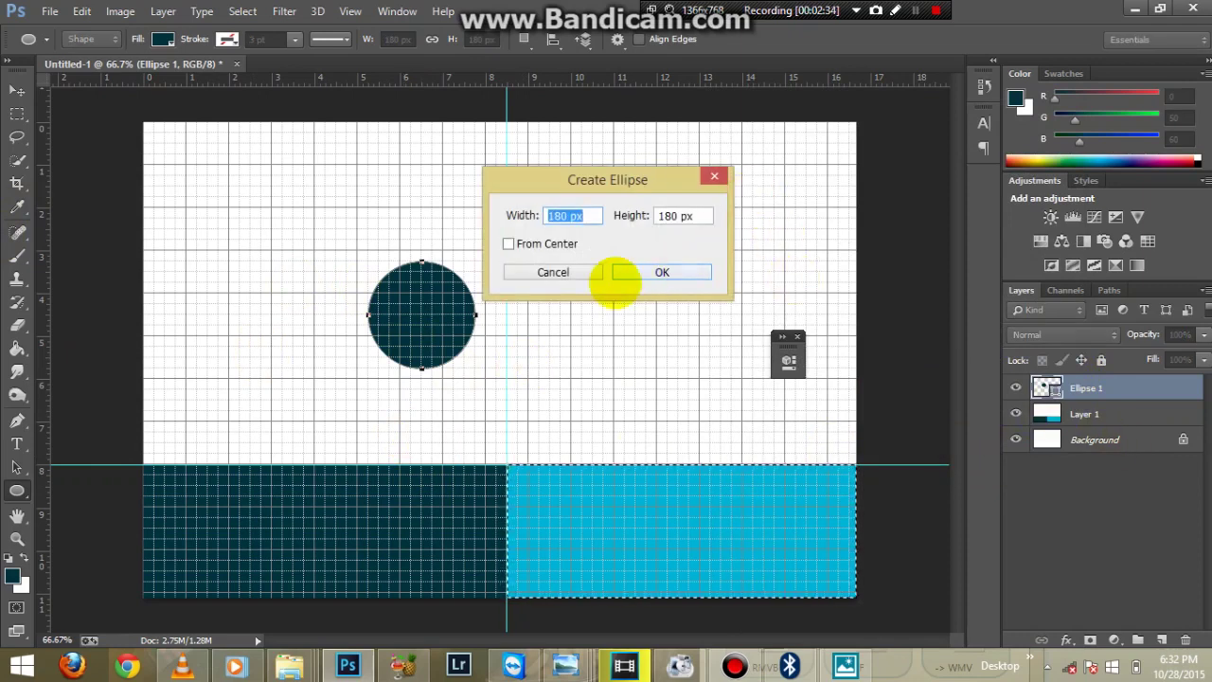
click(644, 272)
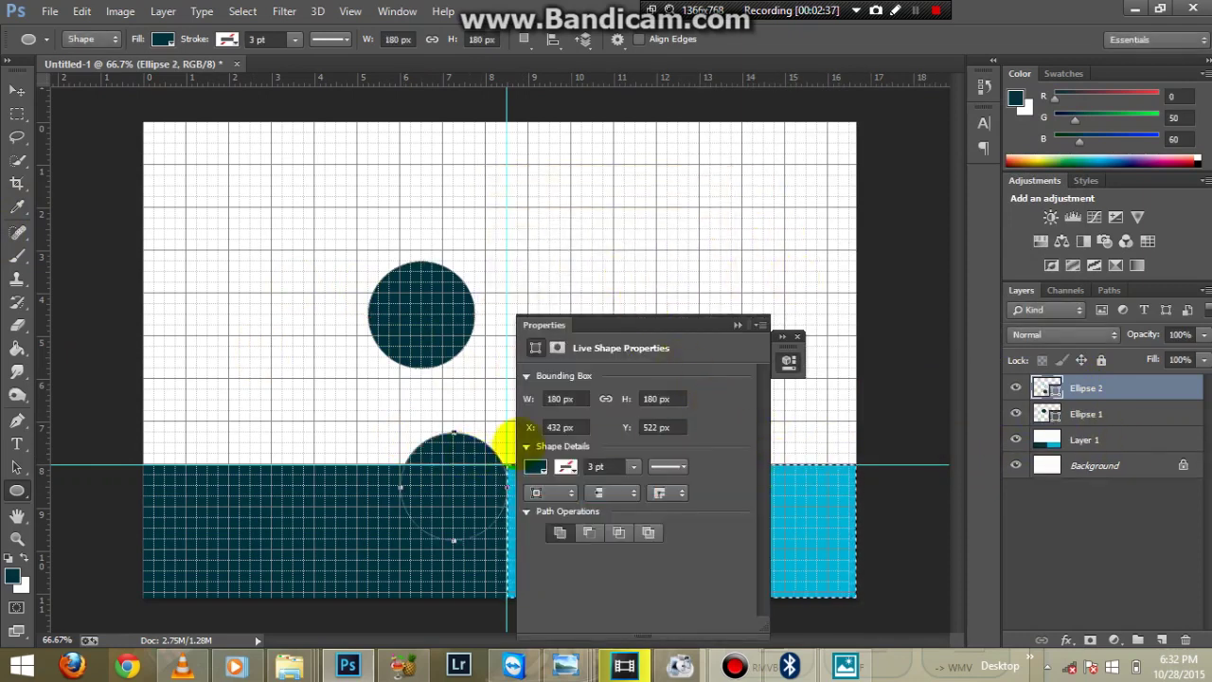
key(ctrl+z)
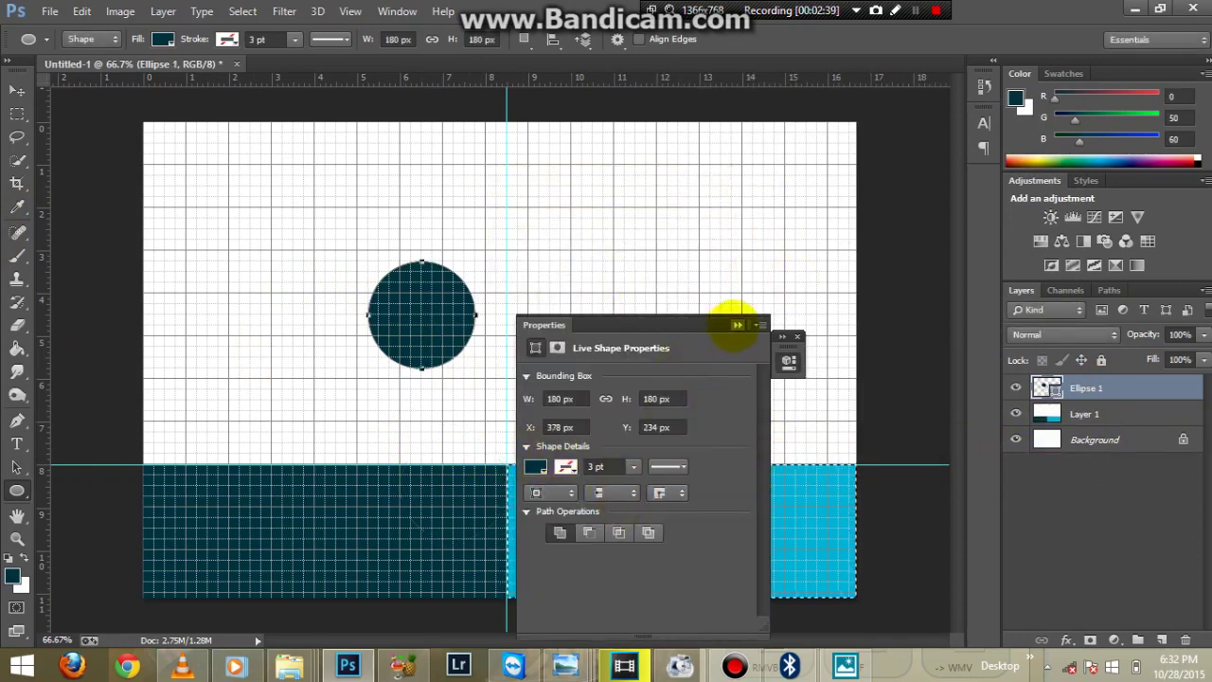
click(737, 325)
Clear the rectangular selection and duplicate the dark teal circle's layer, keeping the name Ellipse 1 copy.
click(17, 112)
click(176, 271)
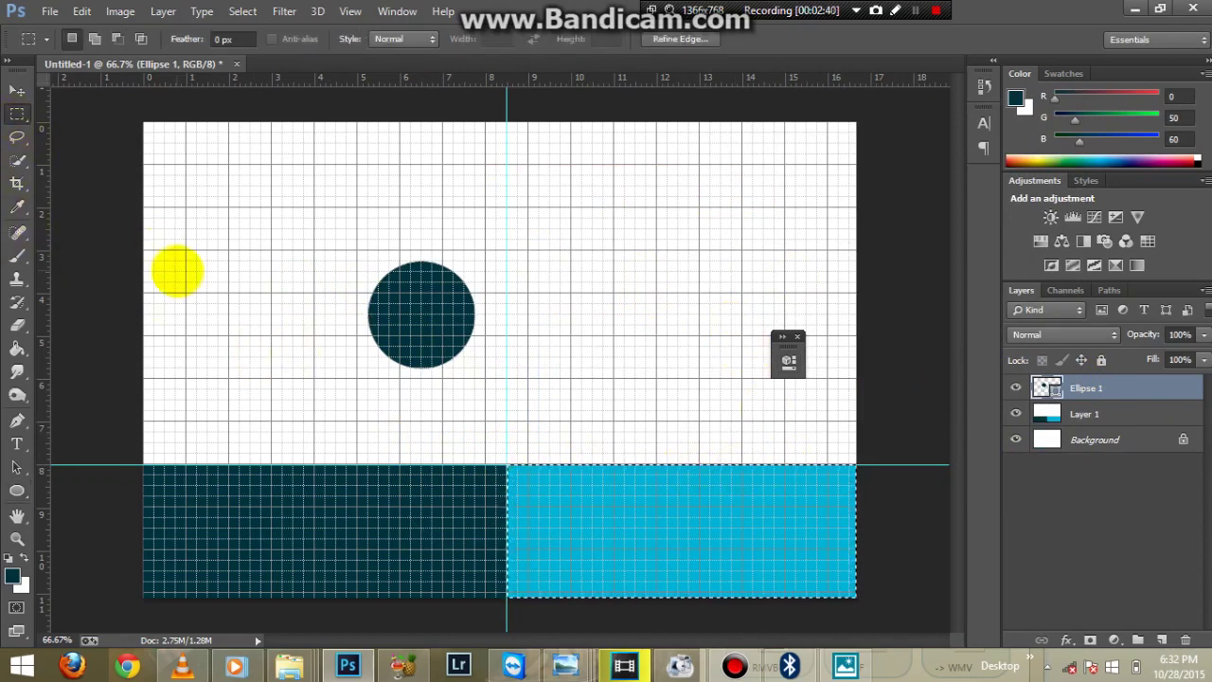
click(600, 397)
right_click(1124, 383)
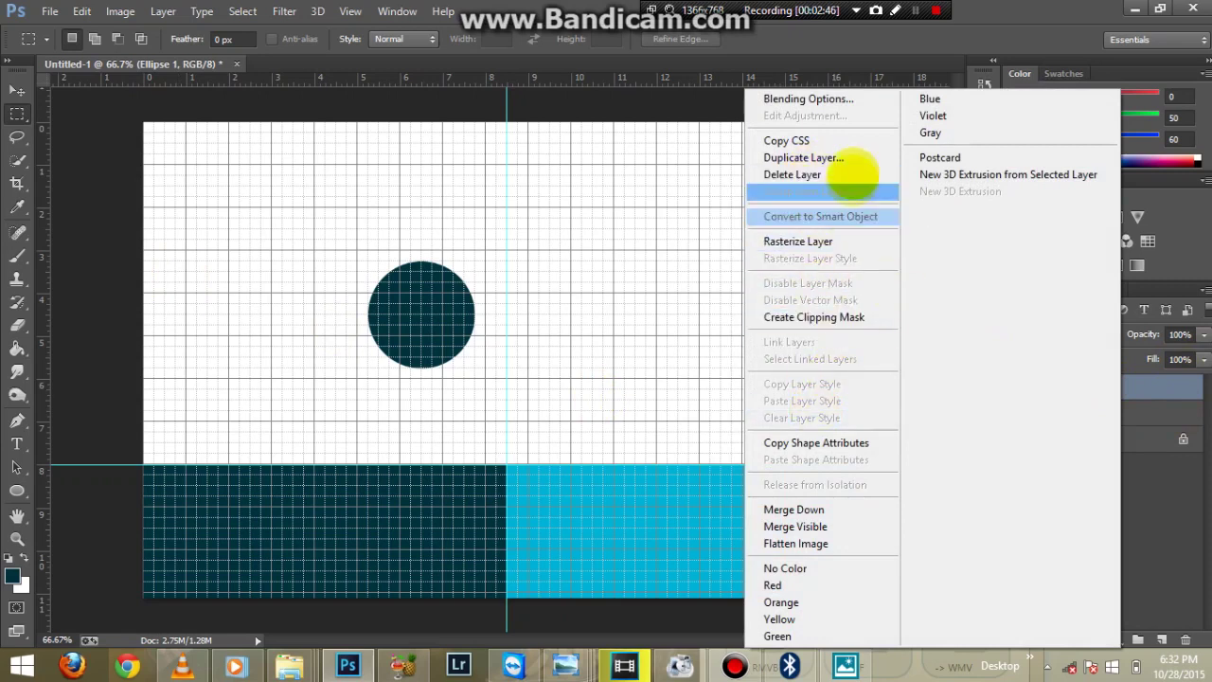
click(839, 157)
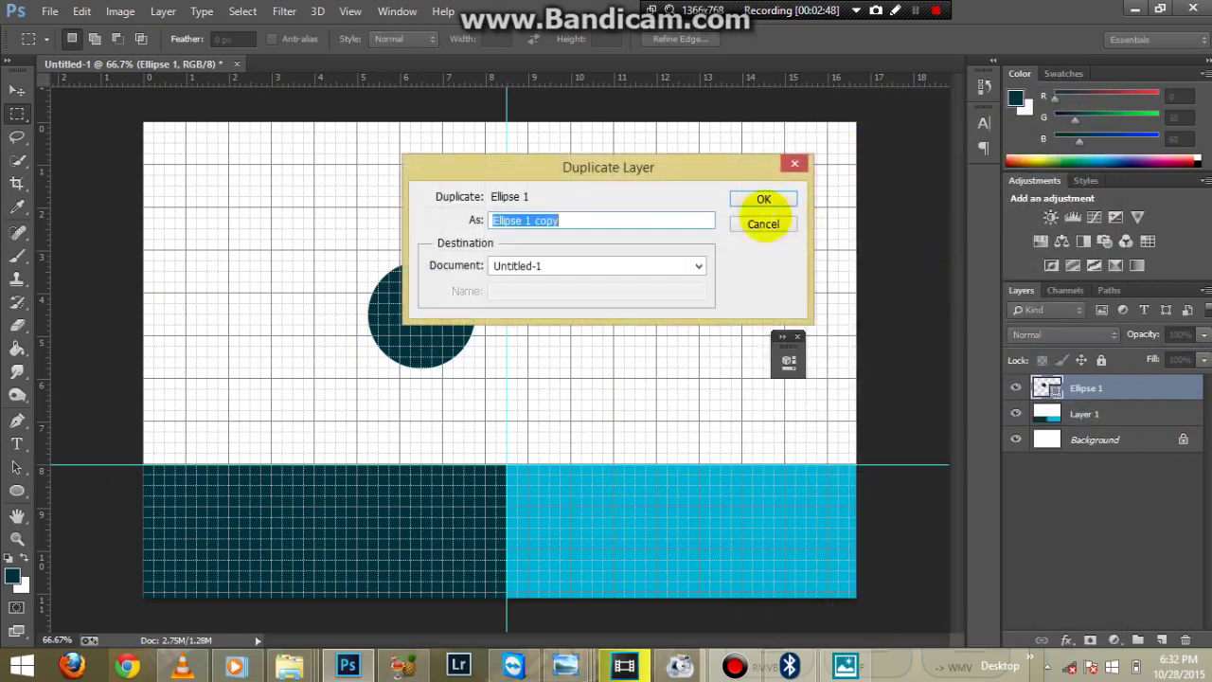
click(763, 198)
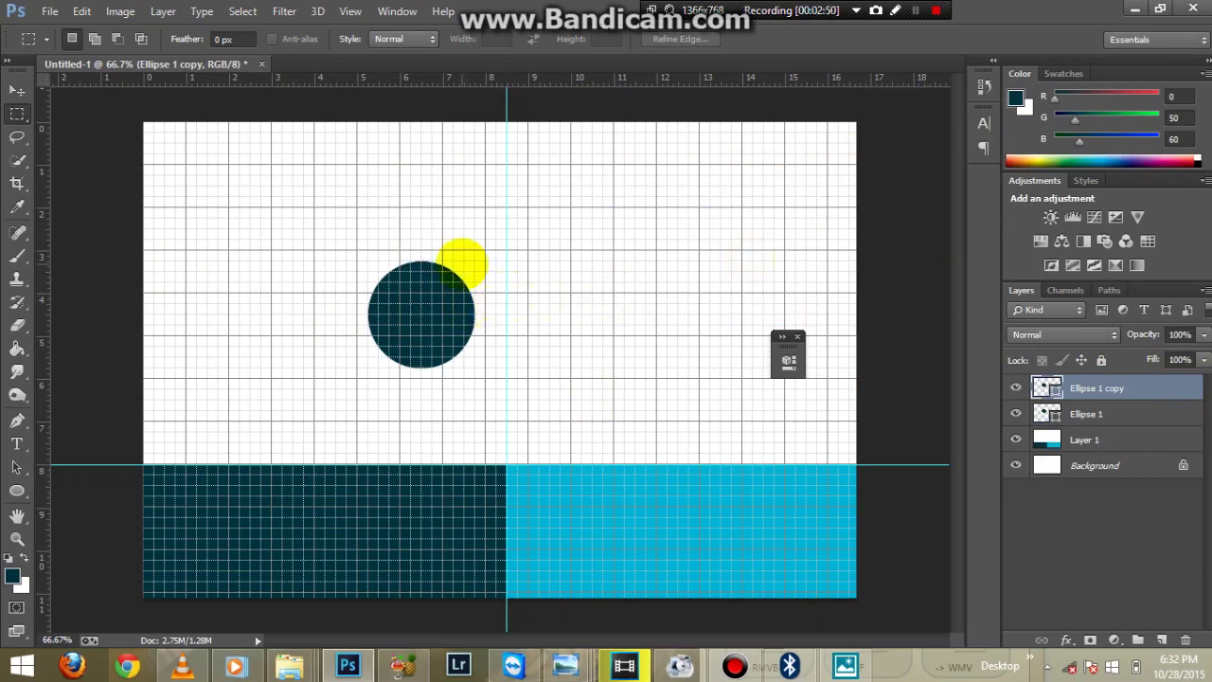
Change the fill colour of the duplicated circle to white.
double_click(1046, 386)
drag(771, 365, 596, 284)
click(1054, 292)
key(m)
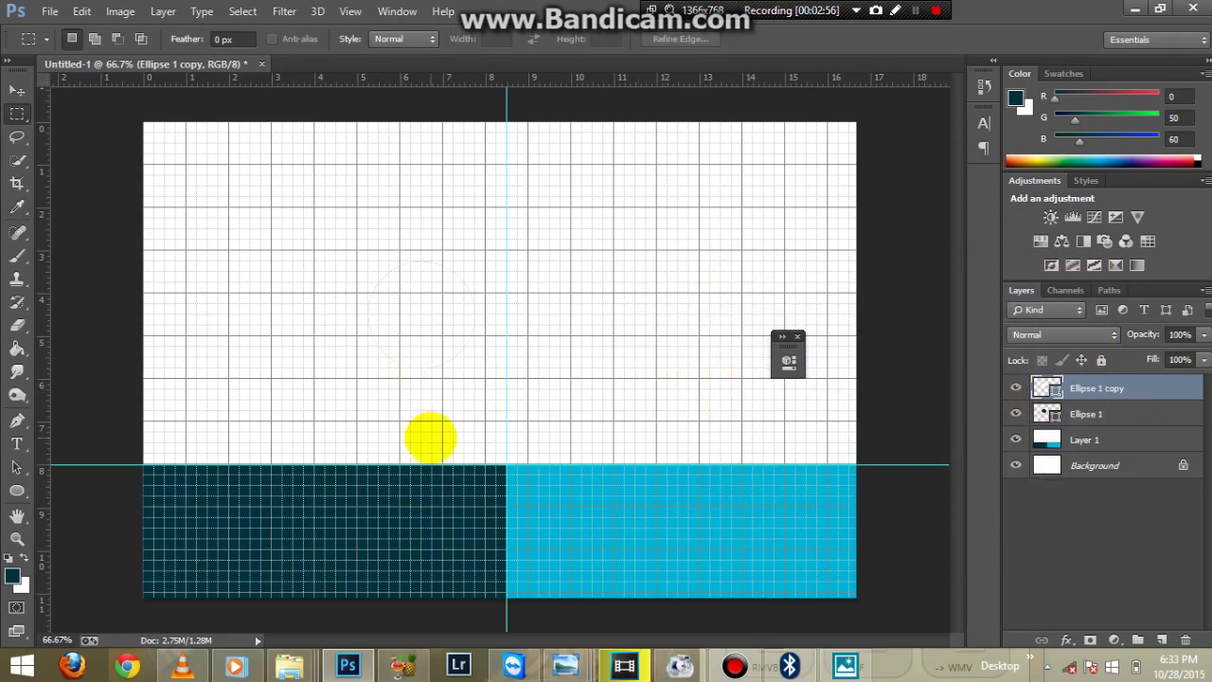
Scale the white circle to 60% in width and height, concentric with the dark teal circle, and dismiss the floating properties panel.
key(ctrl+t)
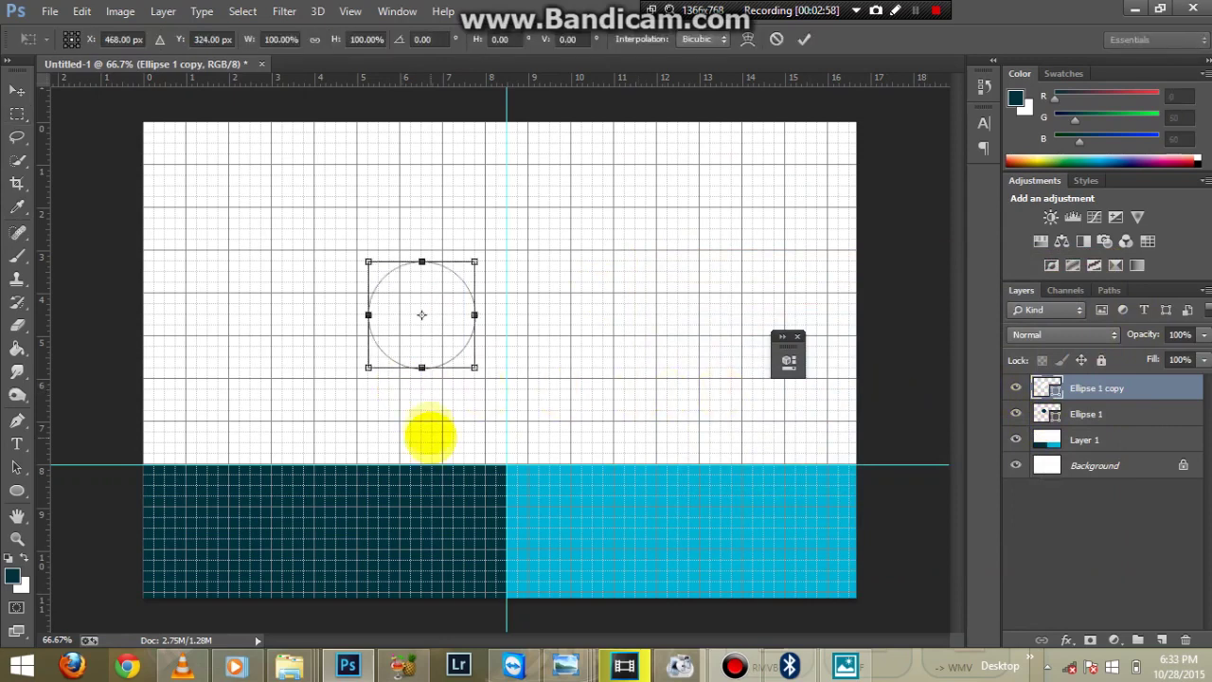
drag(474, 367, 463, 356)
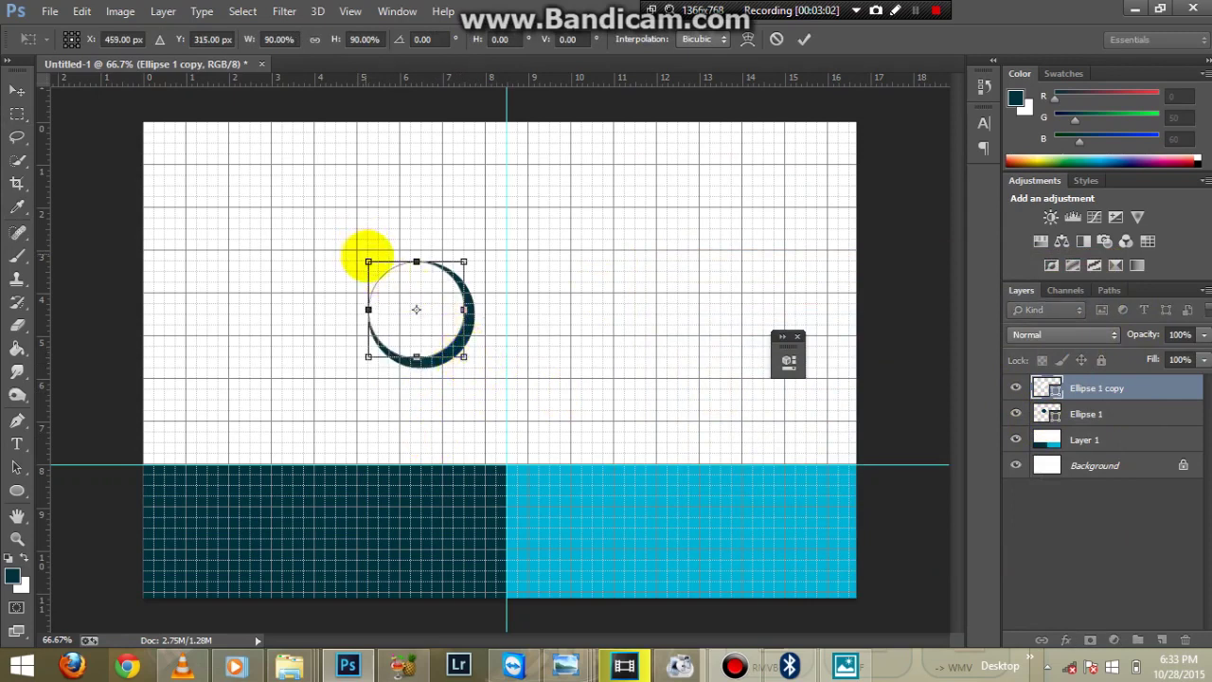
mouse_move(368, 261)
mouse_down()
mouse_move(389, 283)
mouse_move(380, 274)
mouse_up()
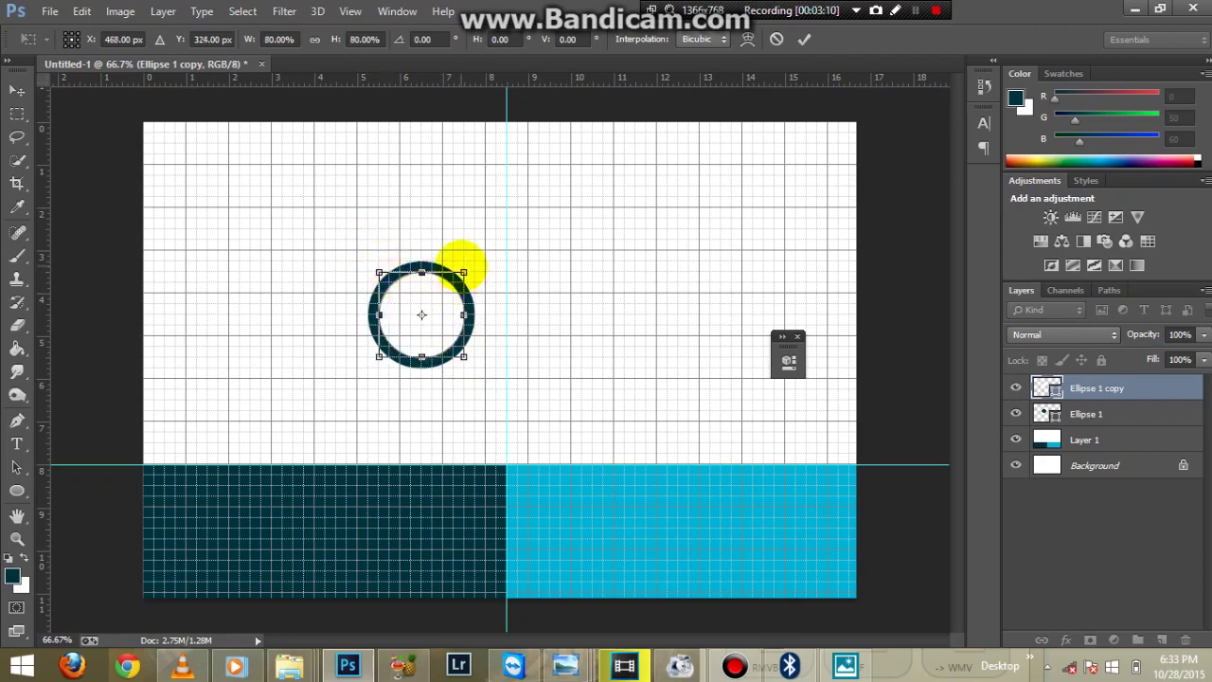
drag(463, 273, 454, 283)
drag(379, 356, 420, 342)
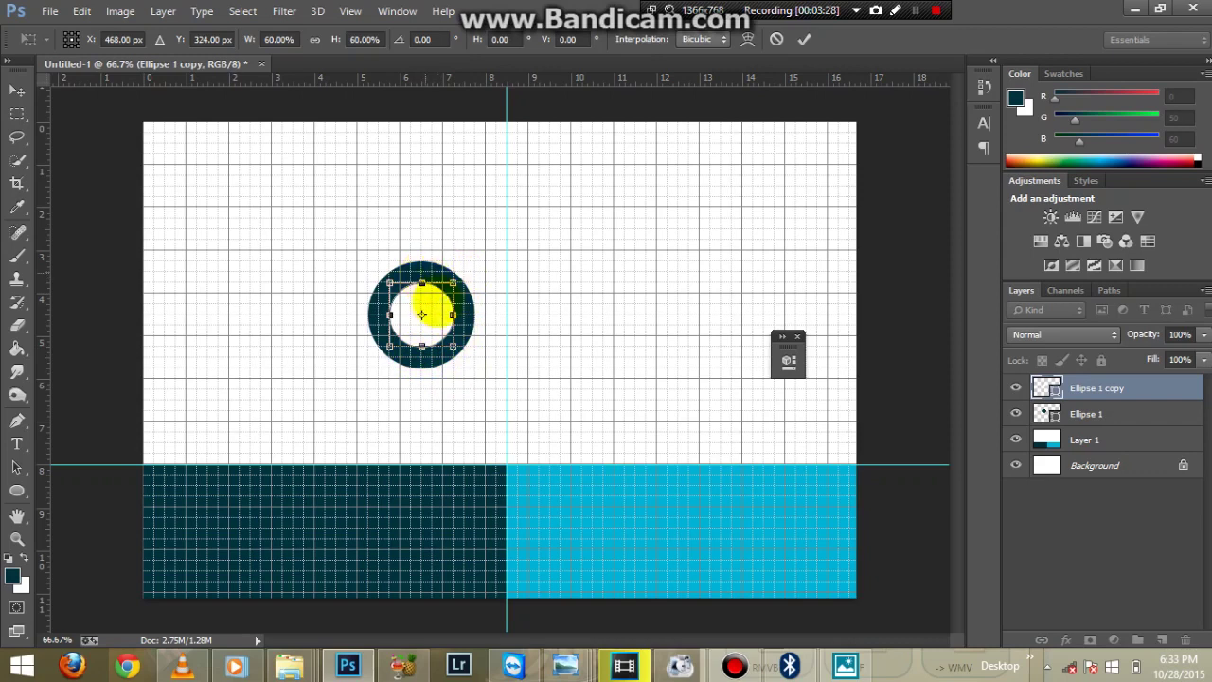
mouse_move(421, 283)
mouse_down()
mouse_move(422, 273)
mouse_move(422, 283)
mouse_up()
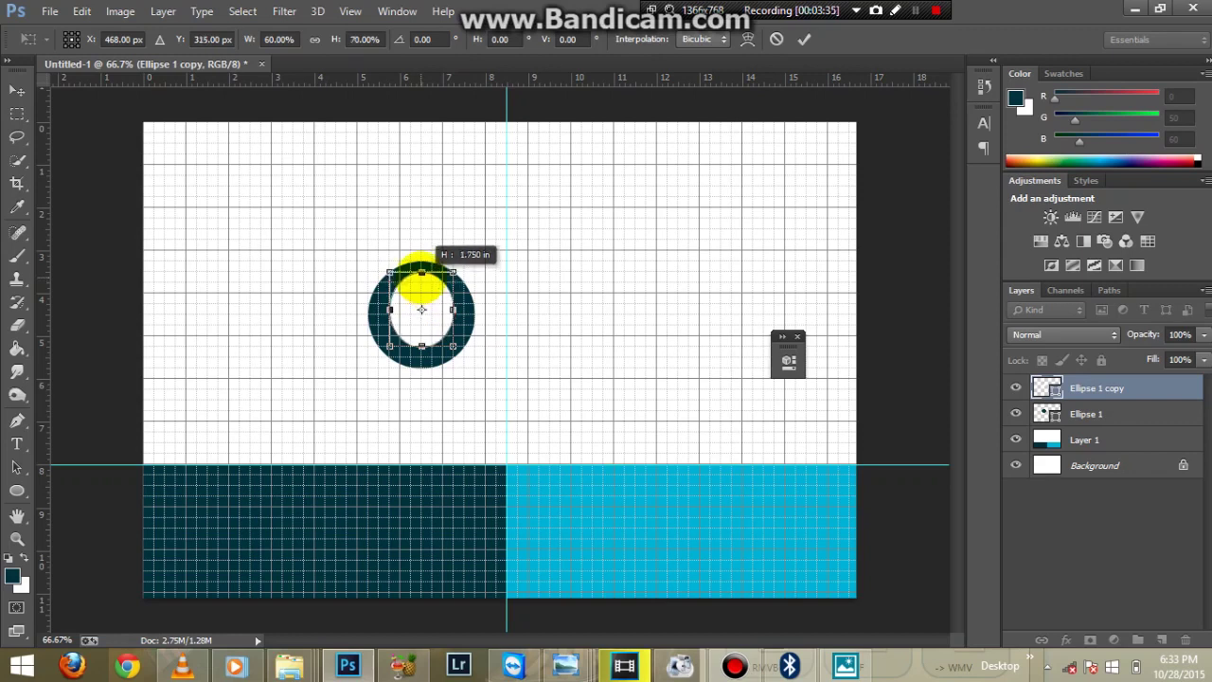
drag(421, 284, 422, 284)
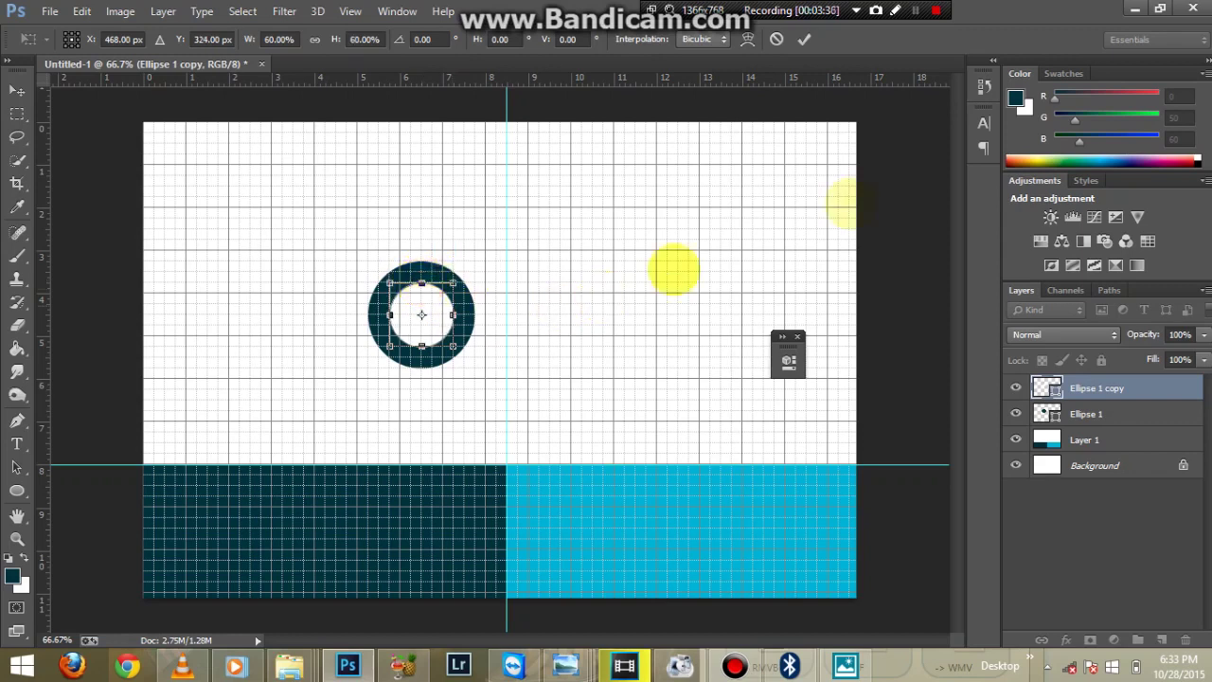
click(802, 39)
key(m)
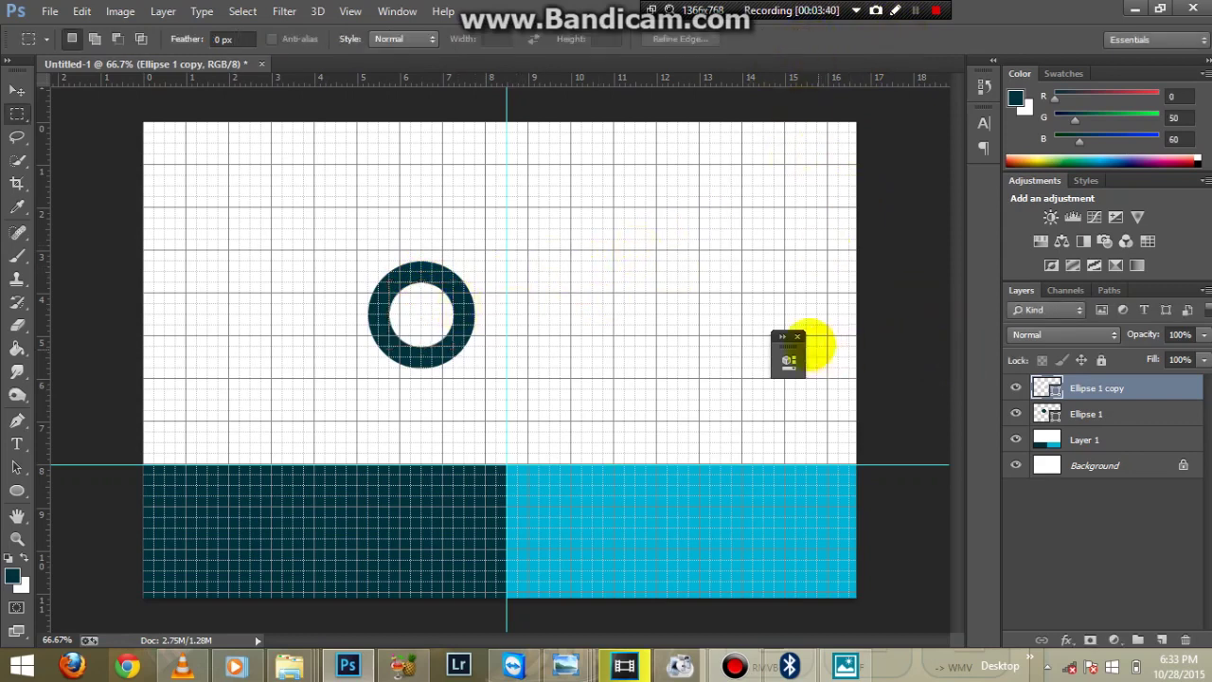
click(798, 336)
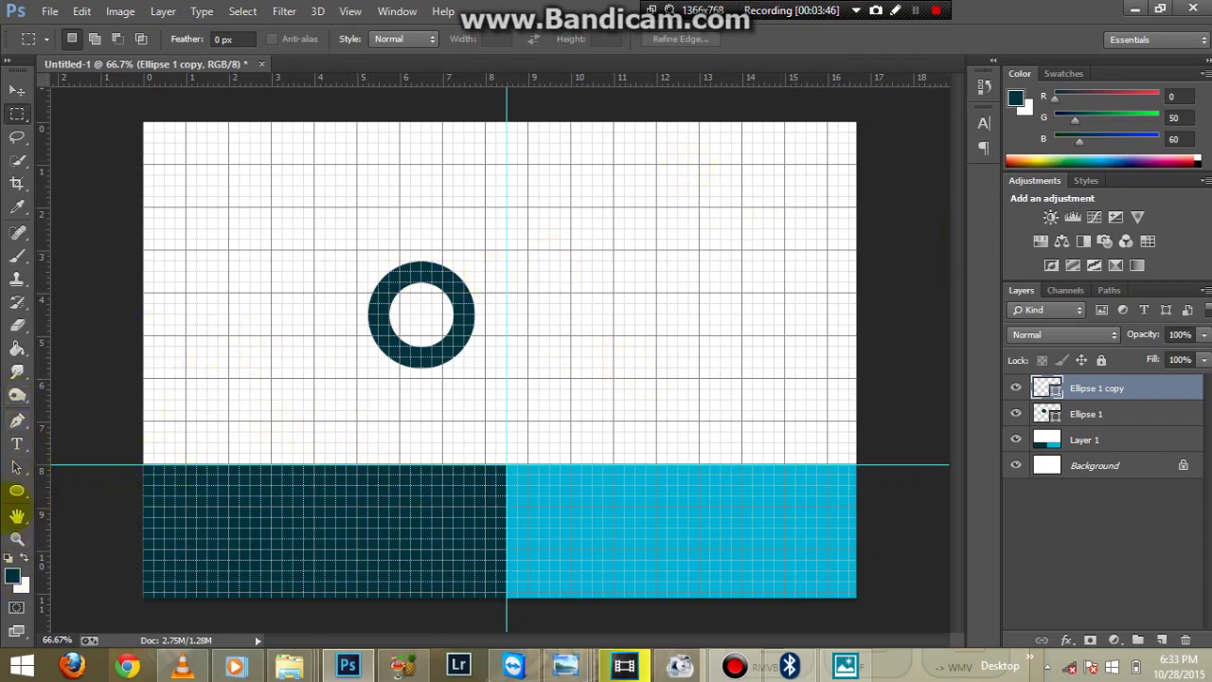
Try a 72 px square with 10 px rounded corners over the ring's lower-right part, and undo it.
click(17, 514)
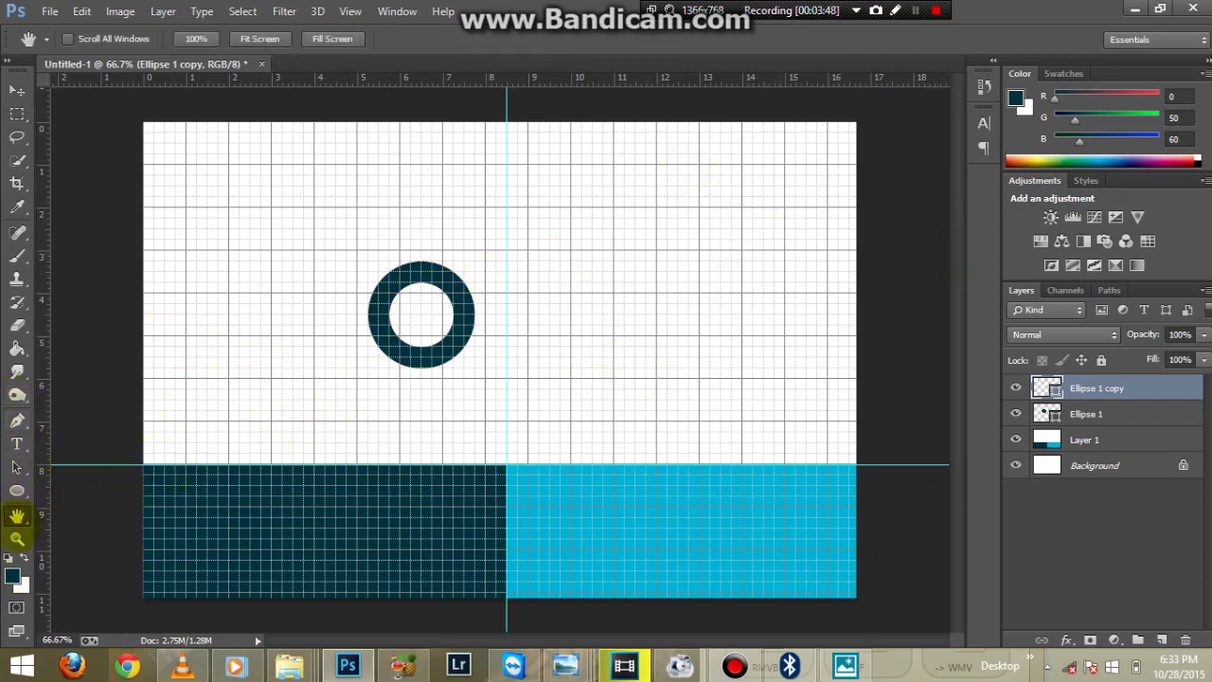
click(17, 490)
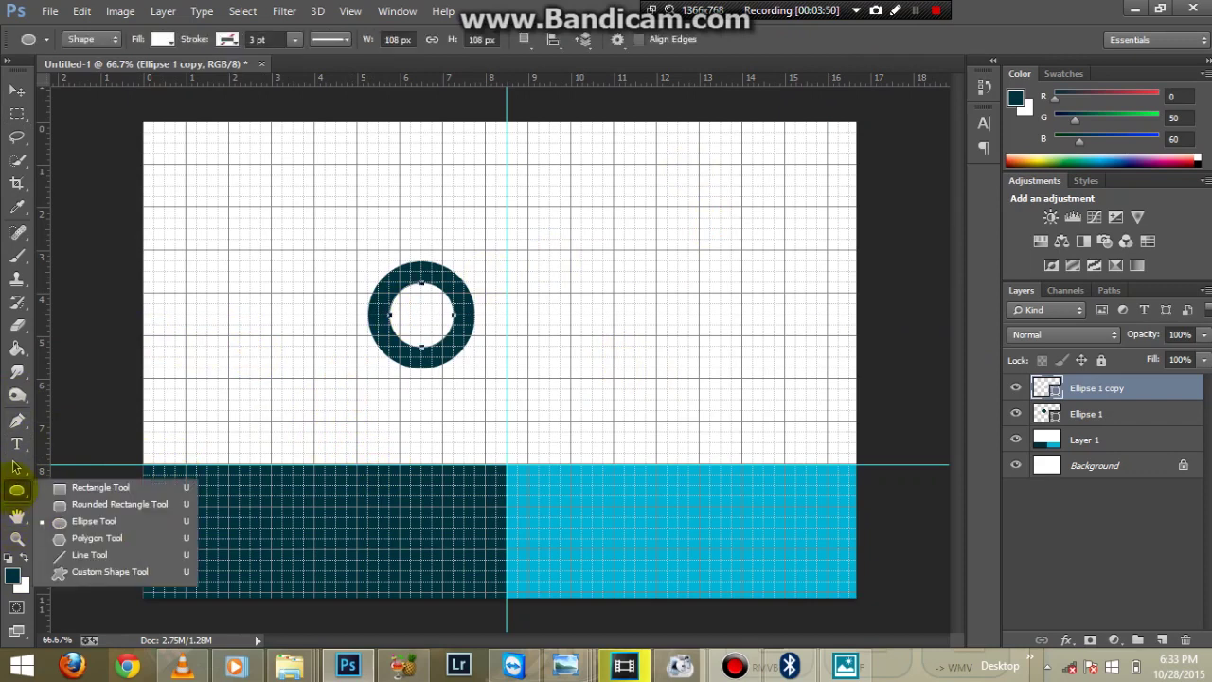
click(59, 505)
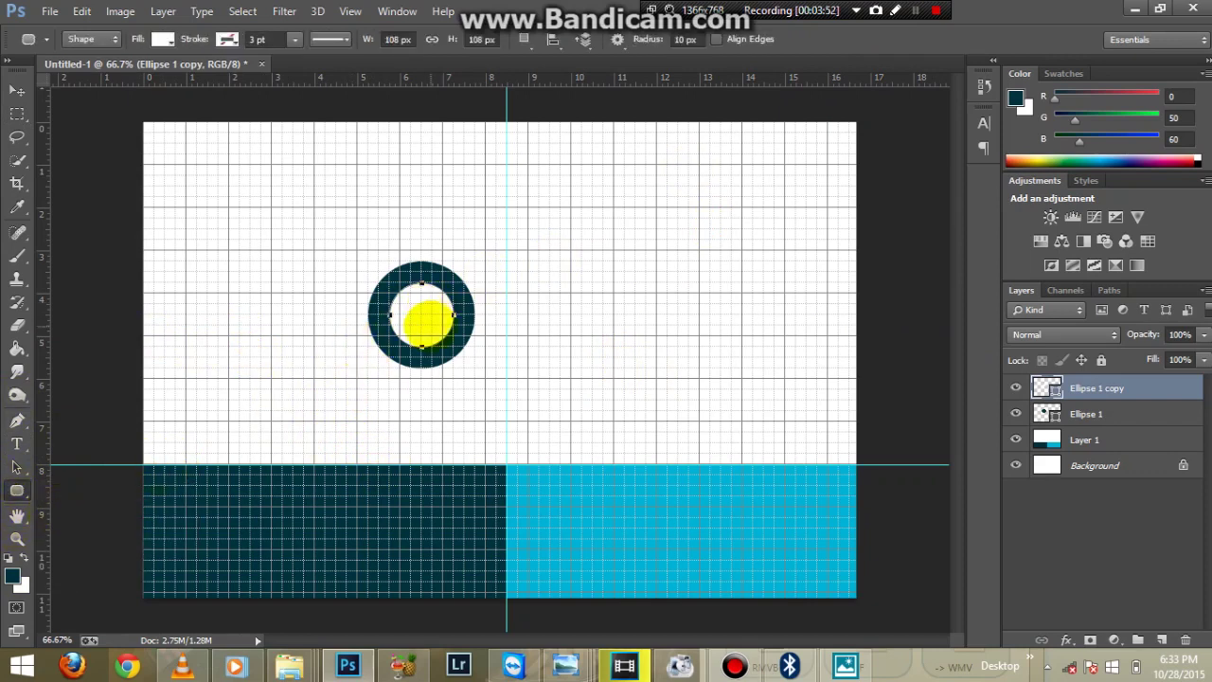
drag(431, 324, 475, 368)
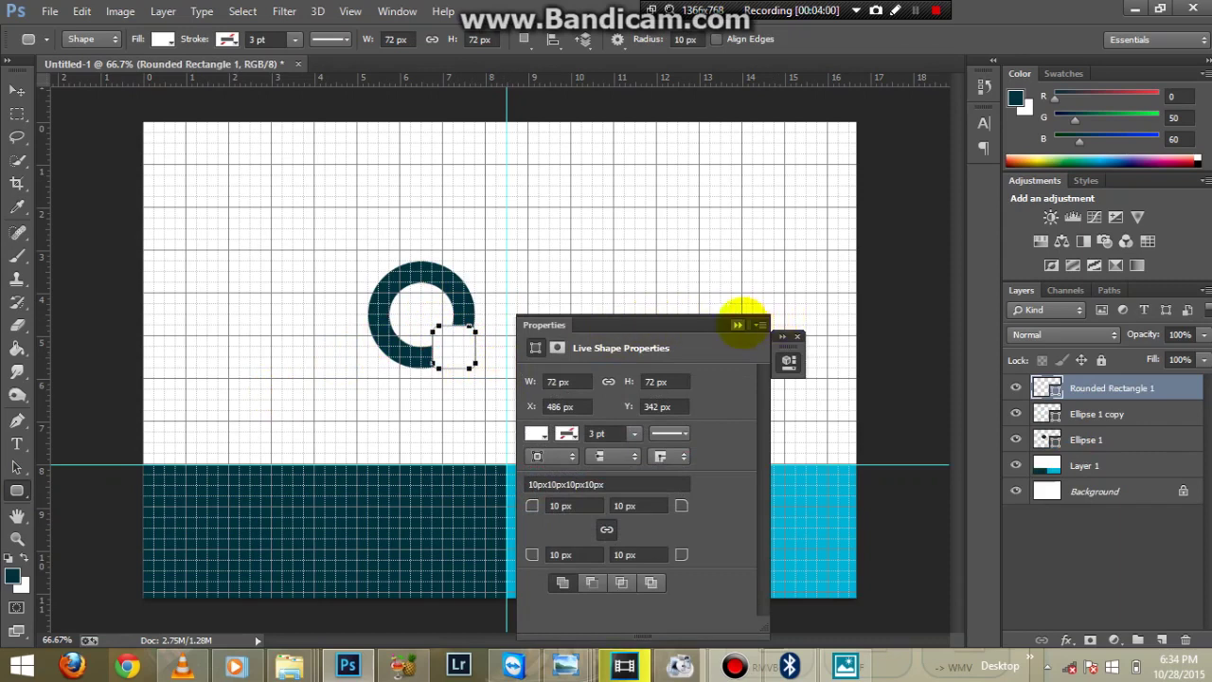
click(738, 325)
key(ctrl+z)
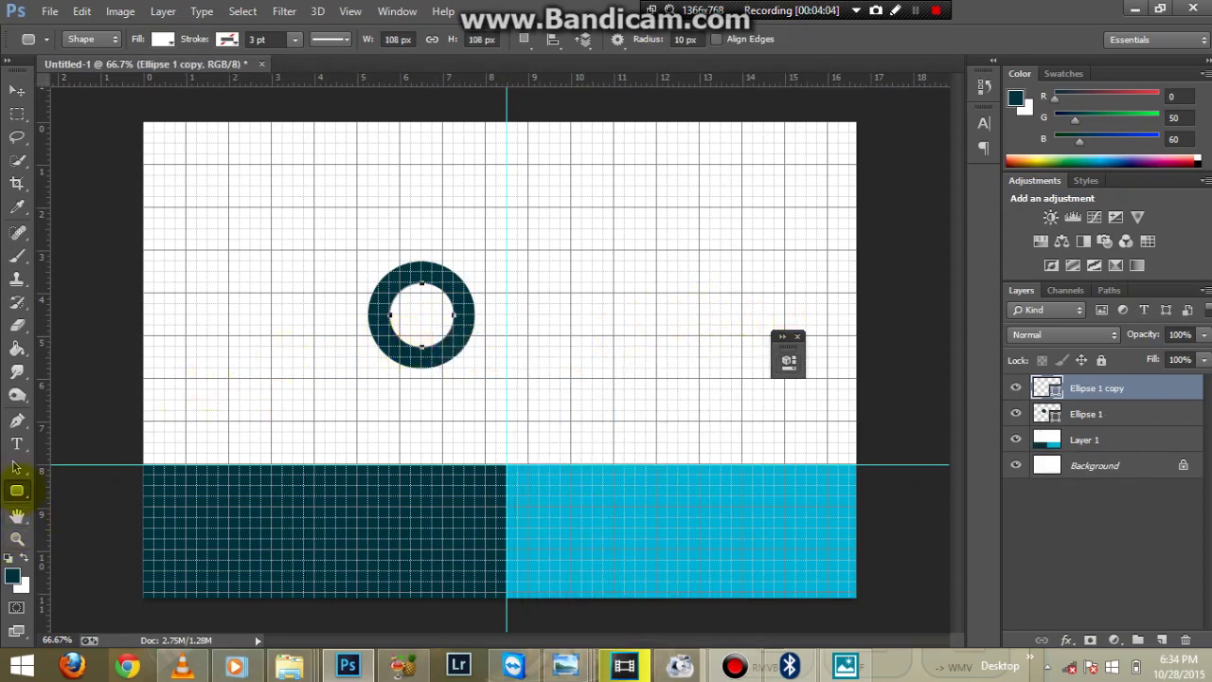
Try covering the ring's lower-right part with small shapes using the Rectangle tool, and undo them all.
right_click(16, 491)
click(75, 489)
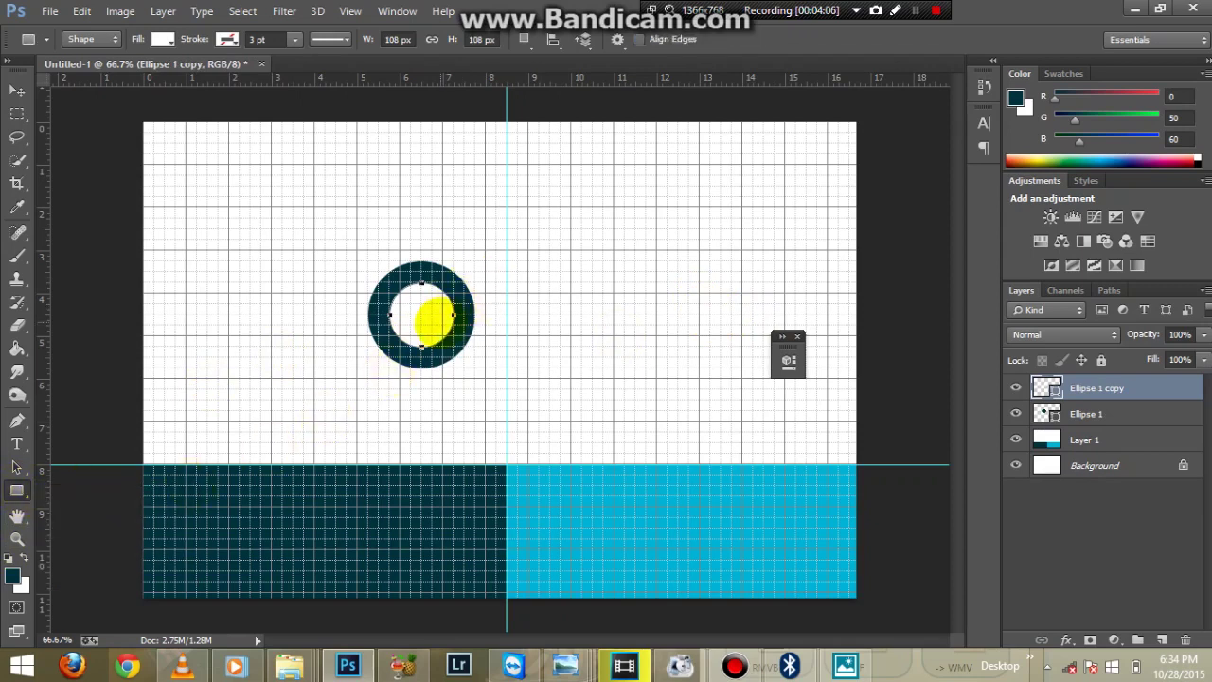
drag(438, 318, 468, 363)
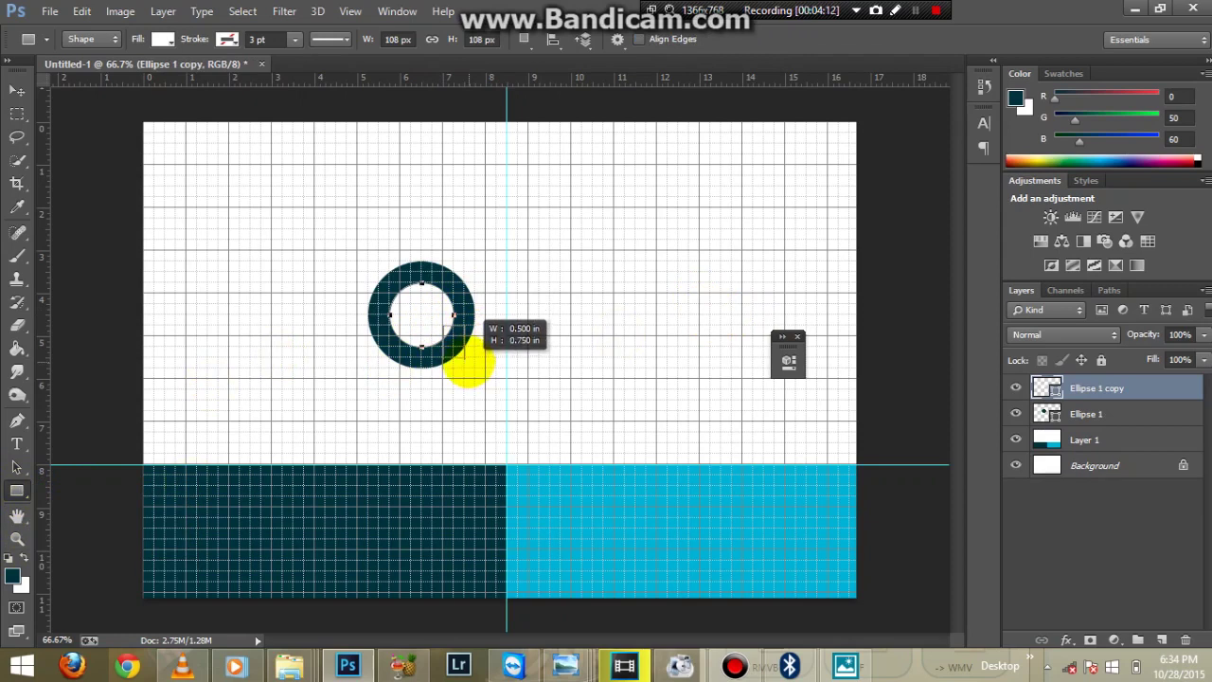
mouse_move(470, 366)
mouse_down()
mouse_move(456, 349)
mouse_move(467, 326)
mouse_move(475, 337)
mouse_up()
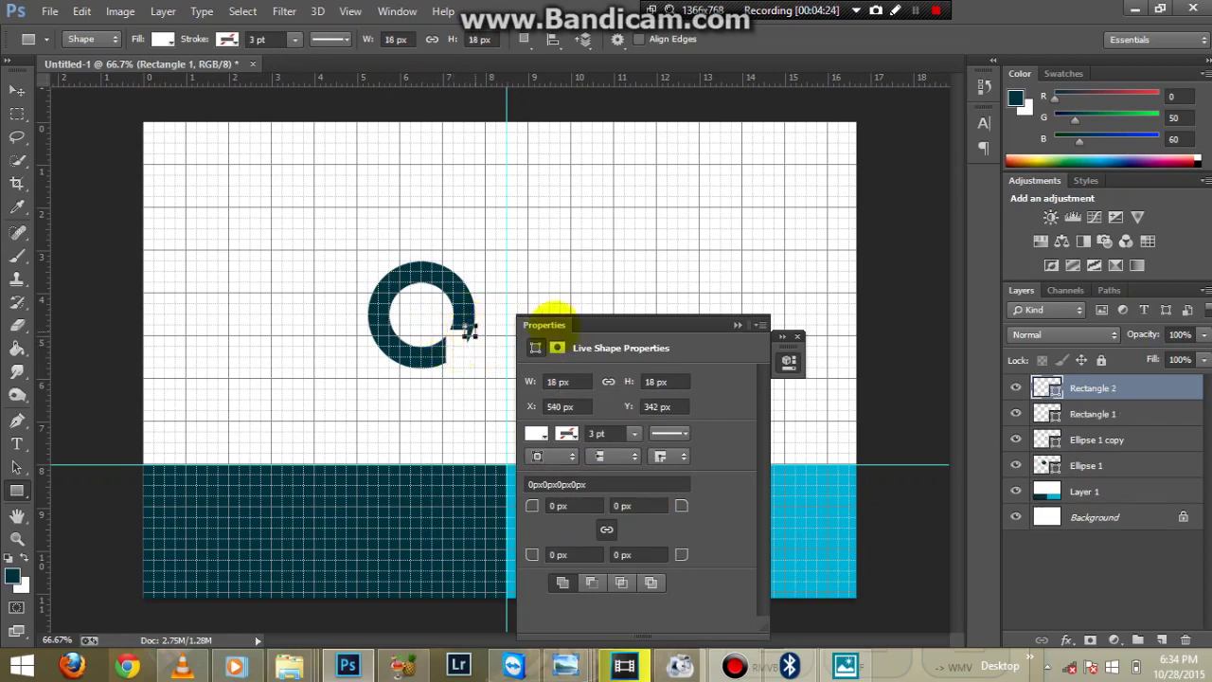
key(ctrl+alt+z)
key(ctrl+alt+z)
key(ctrl+alt+z)
key(ctrl+alt+z)
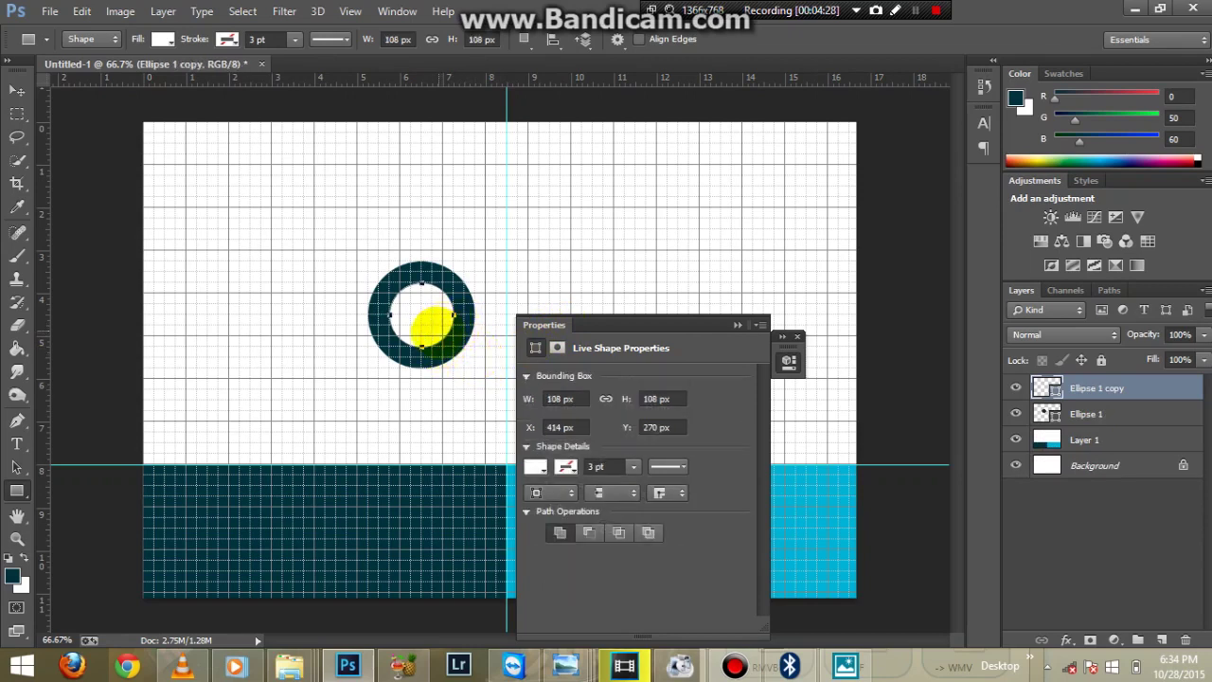
Draw a 54 px square over the lower-right part of the ring with the Rectangle tool.
drag(434, 331, 471, 352)
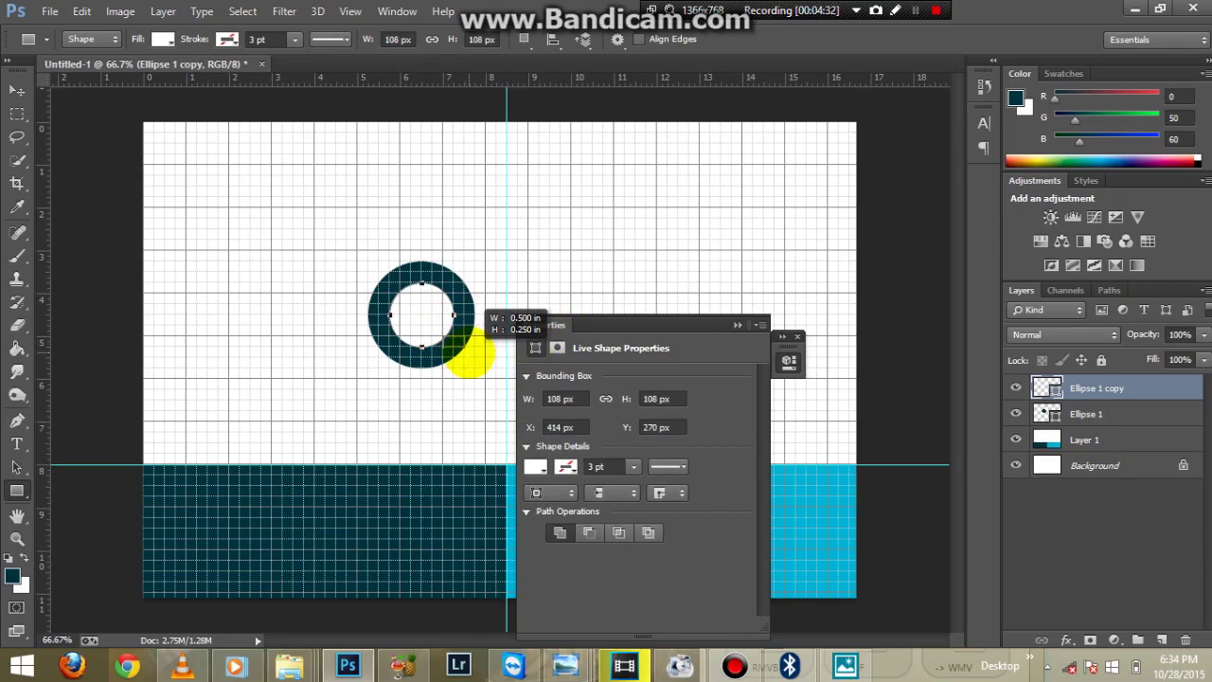
mouse_move(471, 353)
mouse_down()
mouse_move(465, 373)
mouse_move(475, 369)
mouse_move(460, 344)
mouse_up()
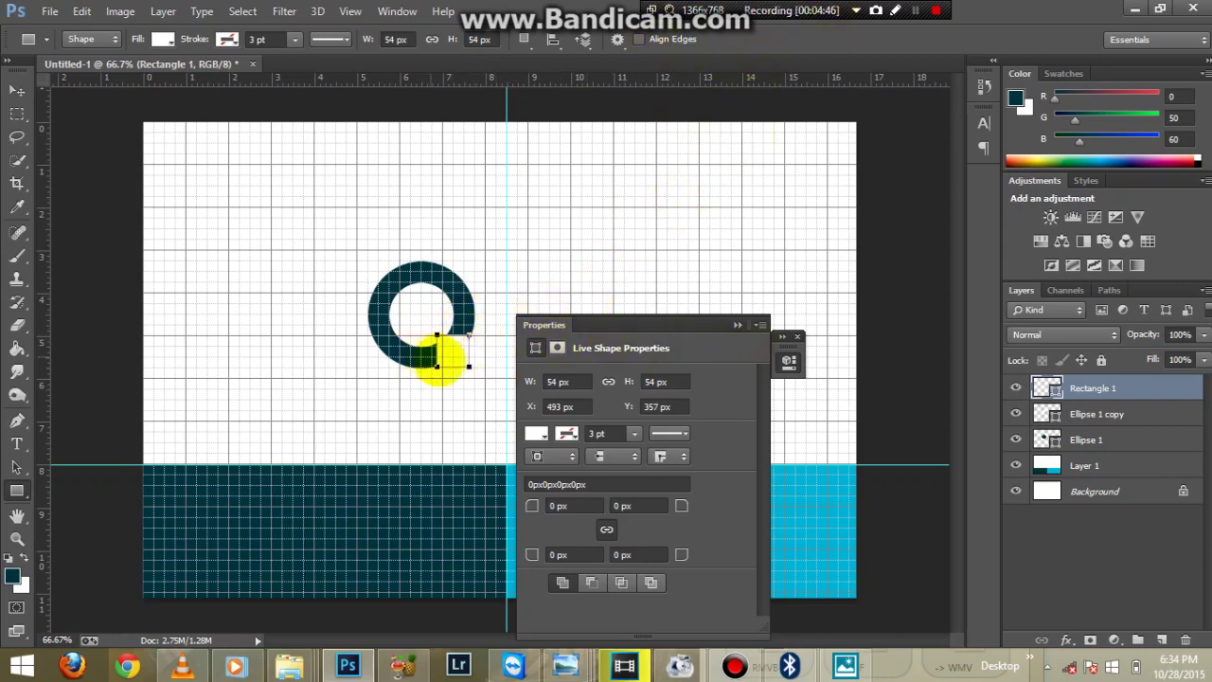
double_click(1047, 386)
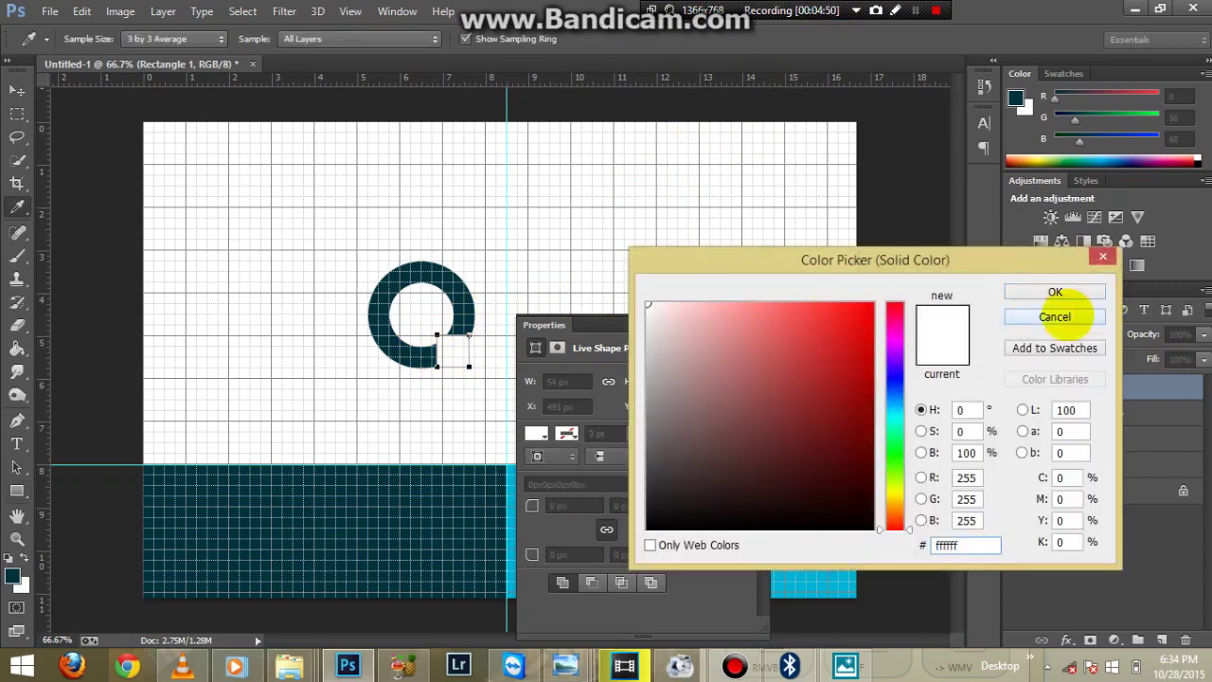
click(1056, 316)
Fill the square with the recently used dark teal and rasterize its layer.
click(163, 39)
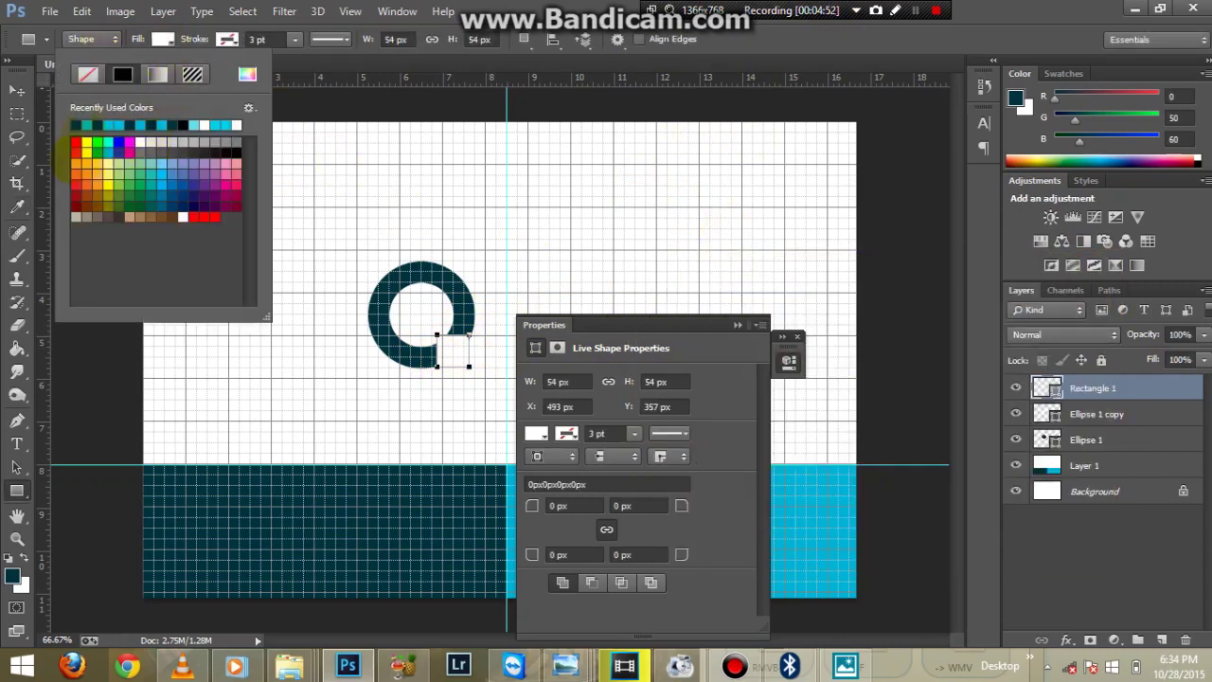
click(78, 126)
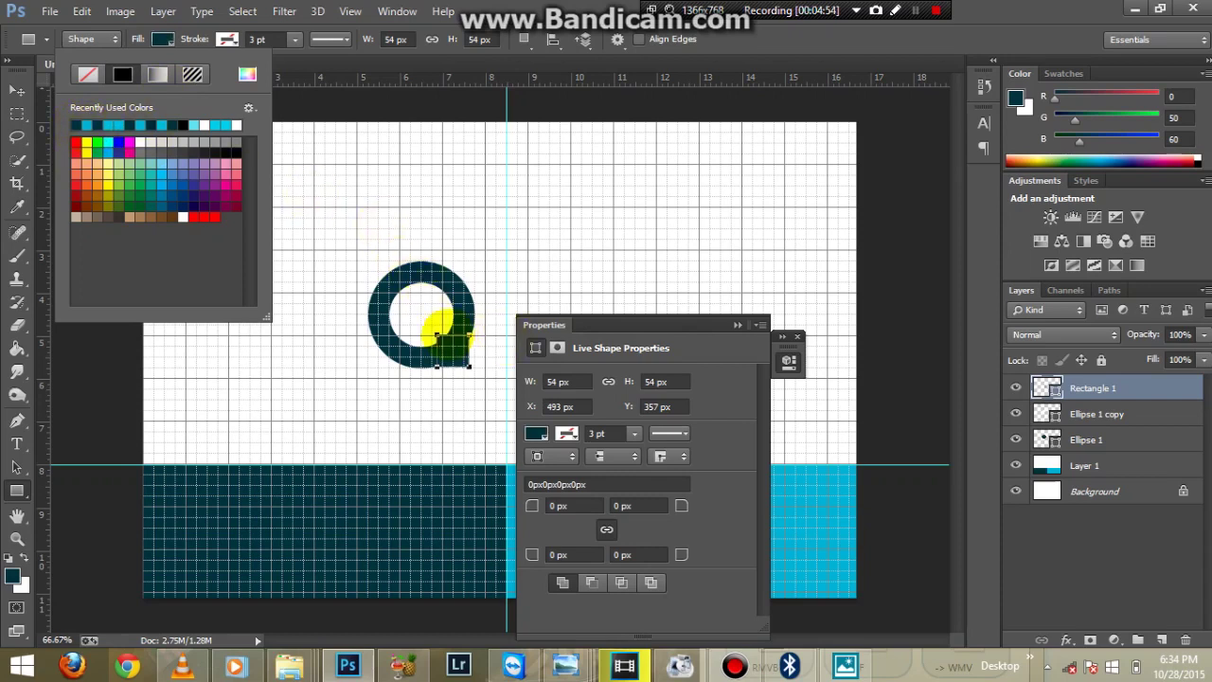
click(735, 325)
click(738, 325)
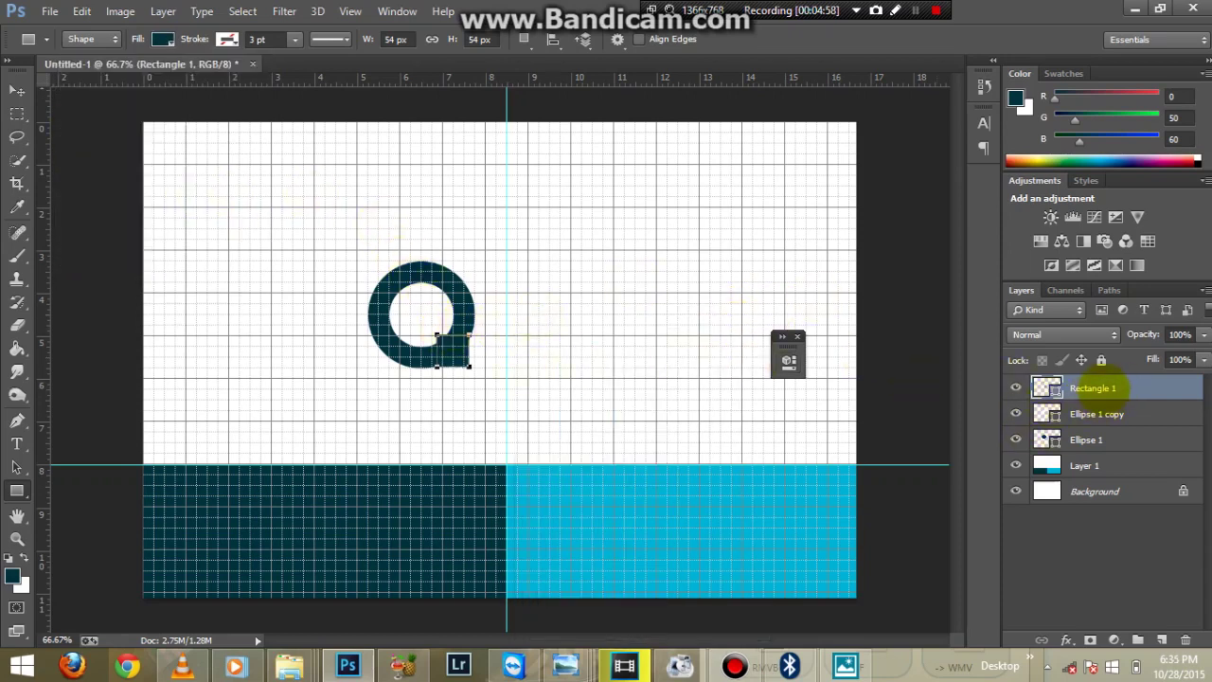
right_click(1103, 390)
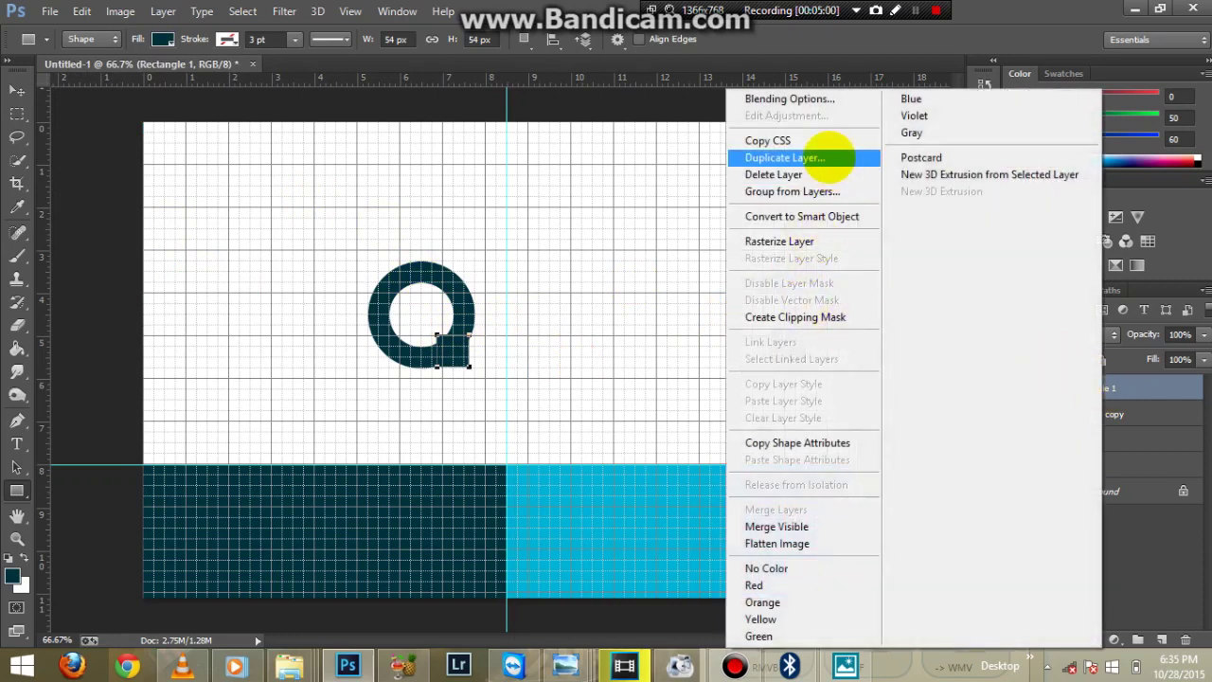
click(791, 242)
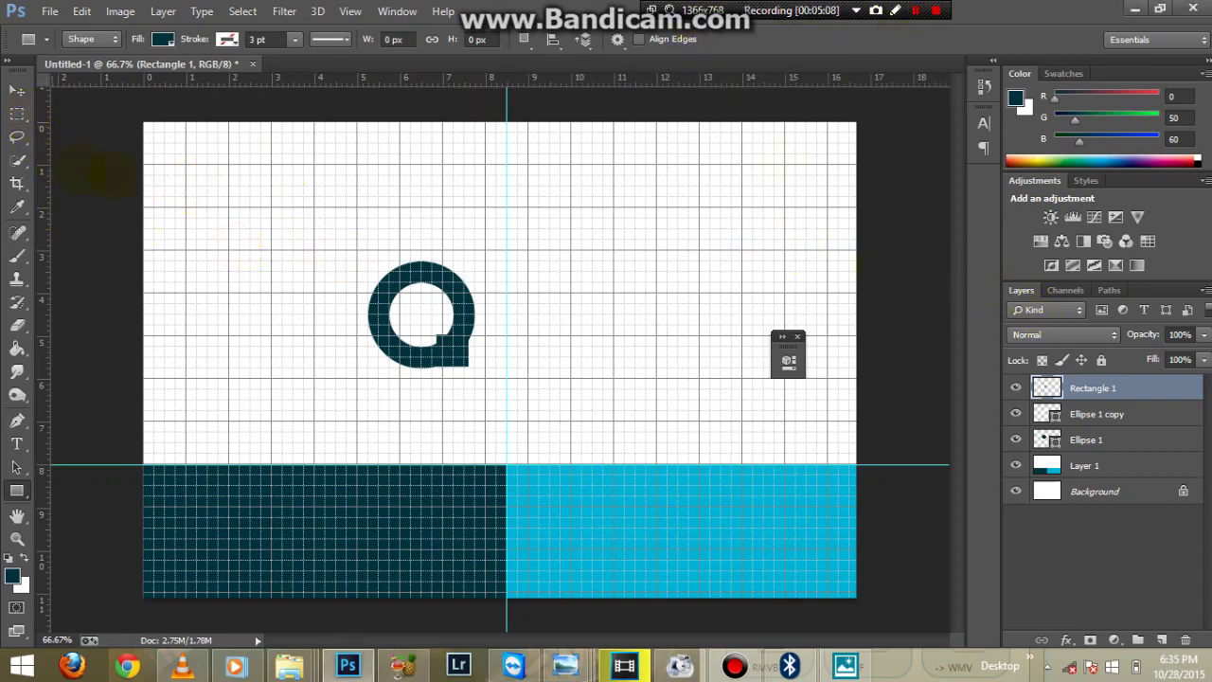
Try to mark out a 72 × 54 px area over the square's inner corner for erasing, and undo the drawn rectangle.
drag(411, 327, 452, 358)
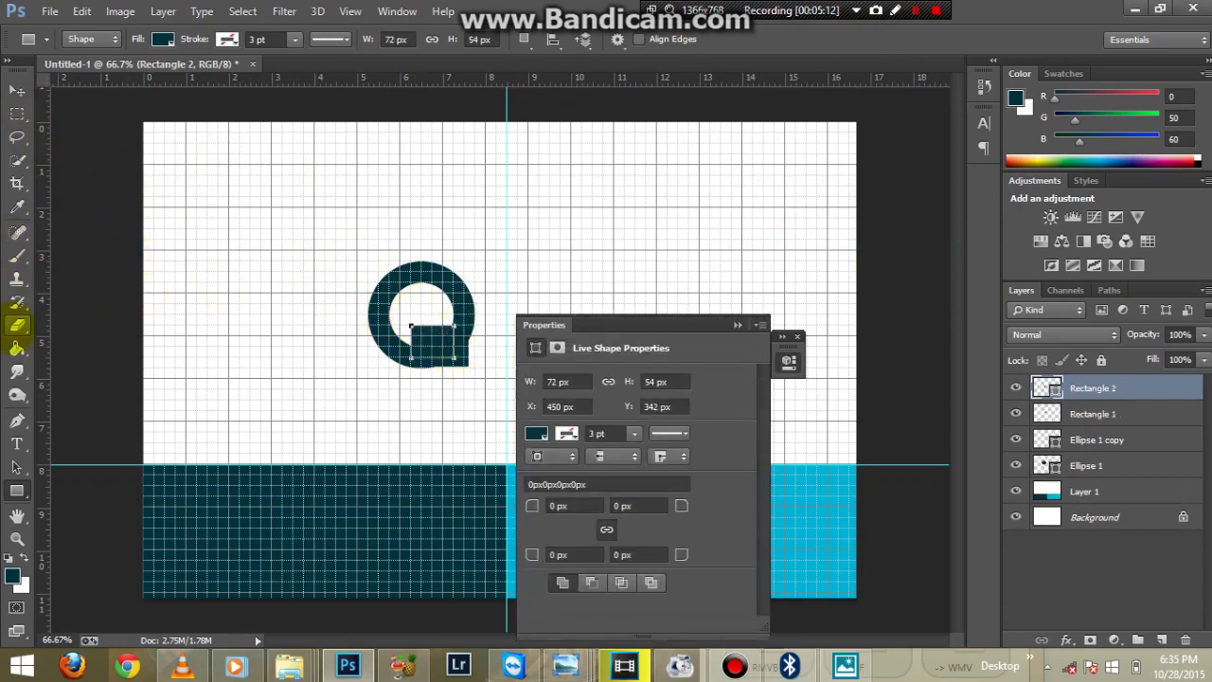
click(17, 324)
click(419, 320)
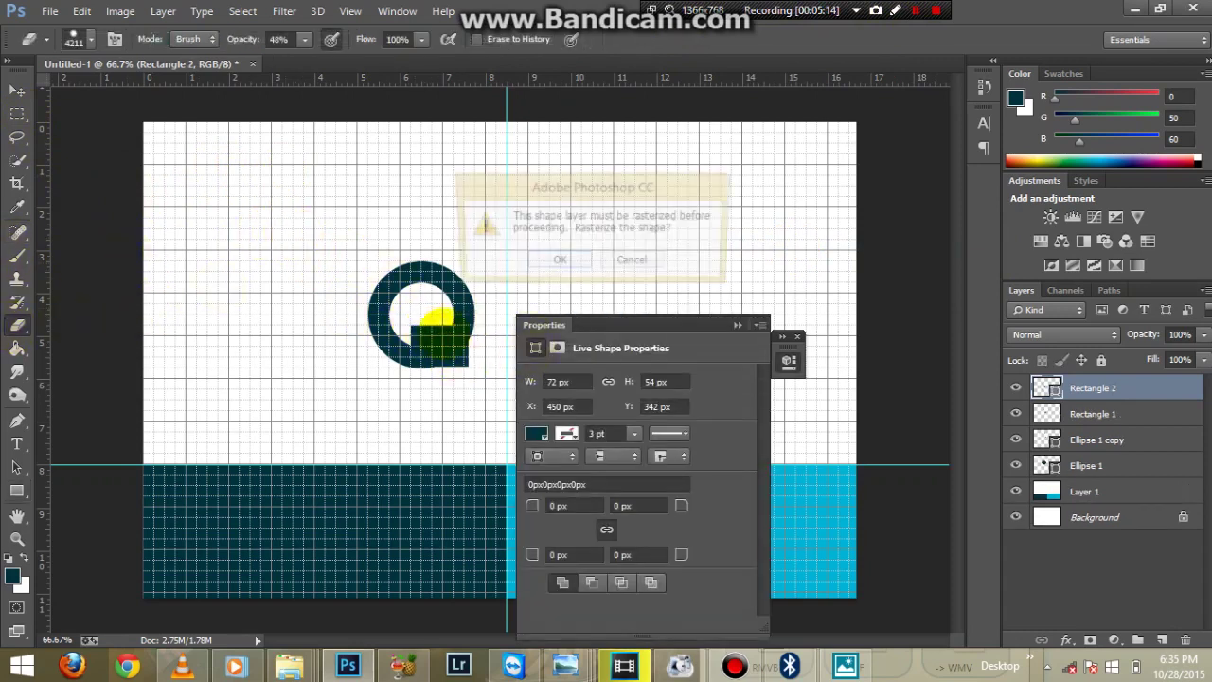
key(Escape)
key(ctrl+z)
Select a narrow area over the square's inner corner and erase the part that protrudes into the ring's white centre.
key(m)
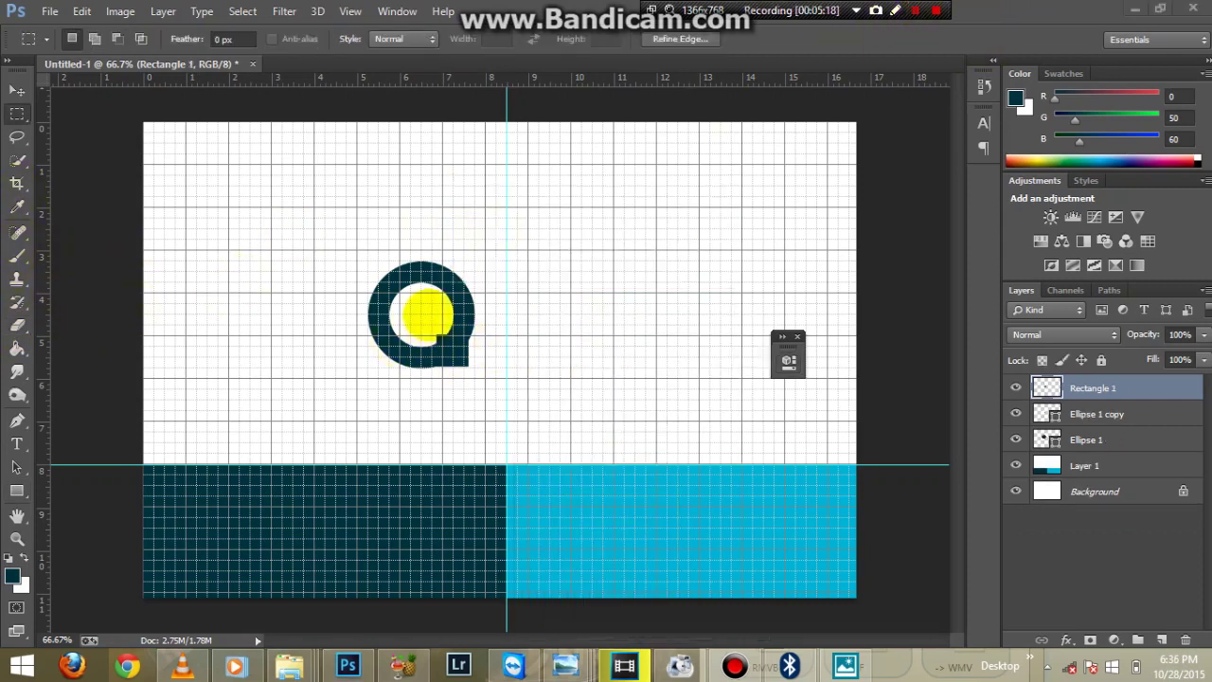
drag(432, 316, 453, 359)
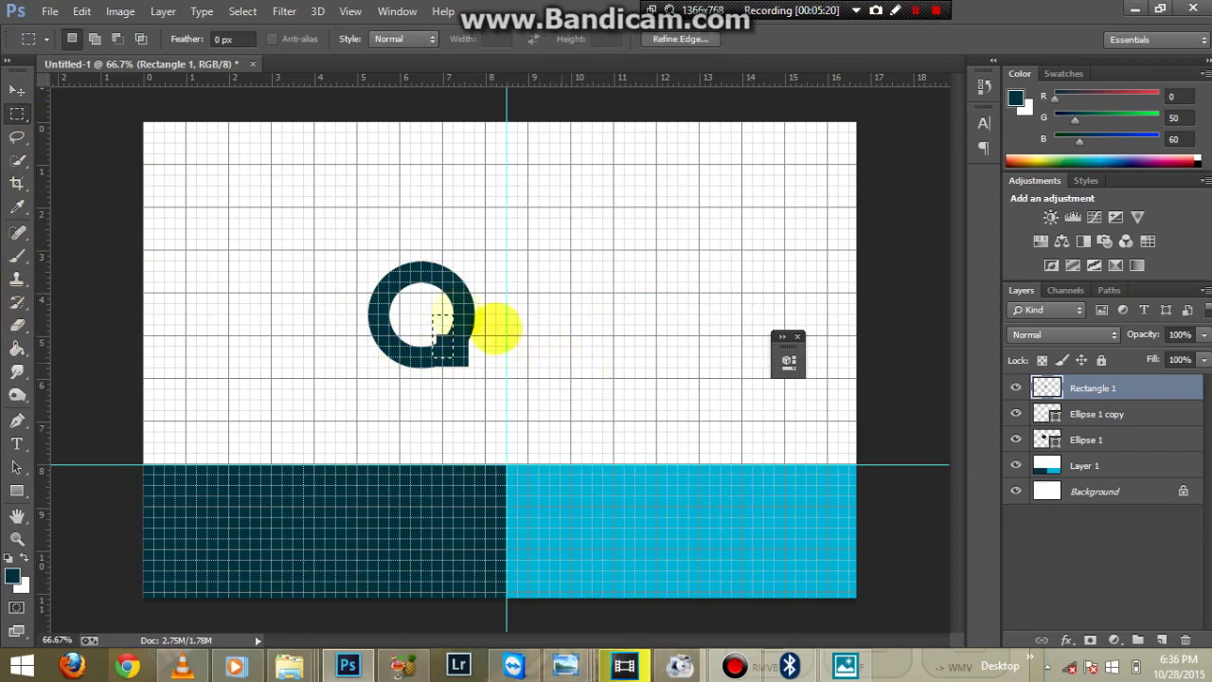
click(17, 325)
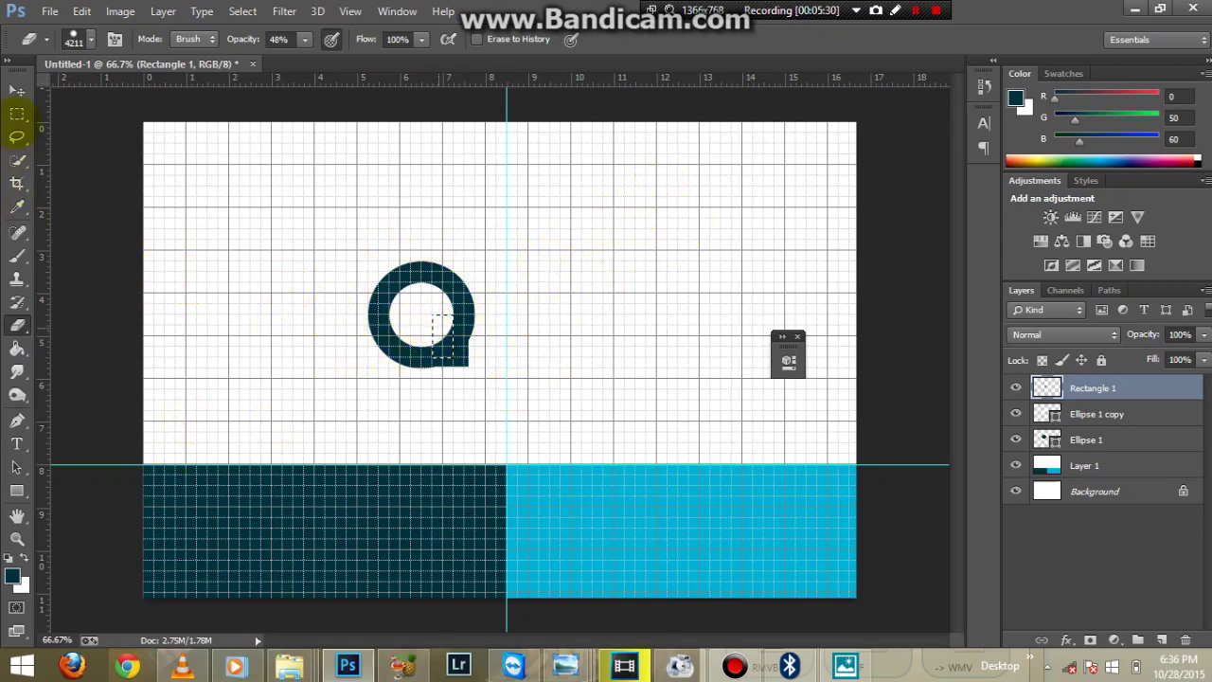
Deselect the erased area and move the Rectangle 1 layer beneath the Ellipse 1 copy layer.
key(m)
key(ctrl+d)
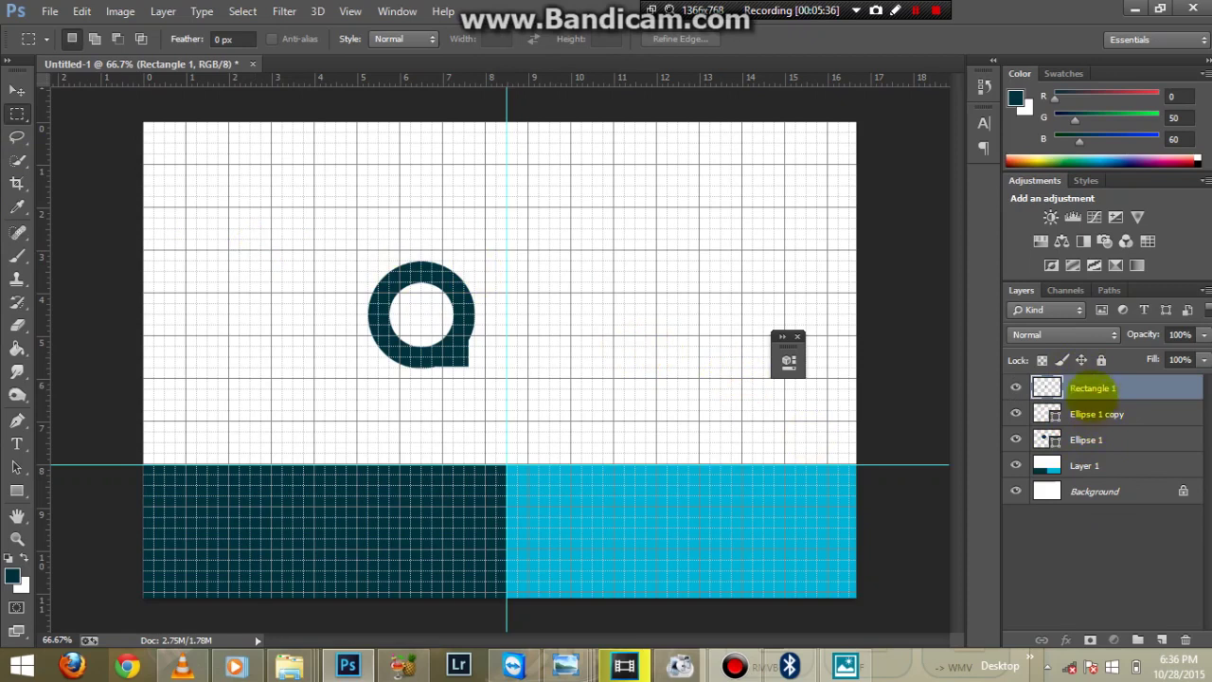
drag(1094, 388, 1032, 424)
Toggle the visibility of the square, both ellipse layers and Layer 1 to check what each one contains.
click(1015, 387)
click(1015, 387)
click(1015, 413)
click(1015, 413)
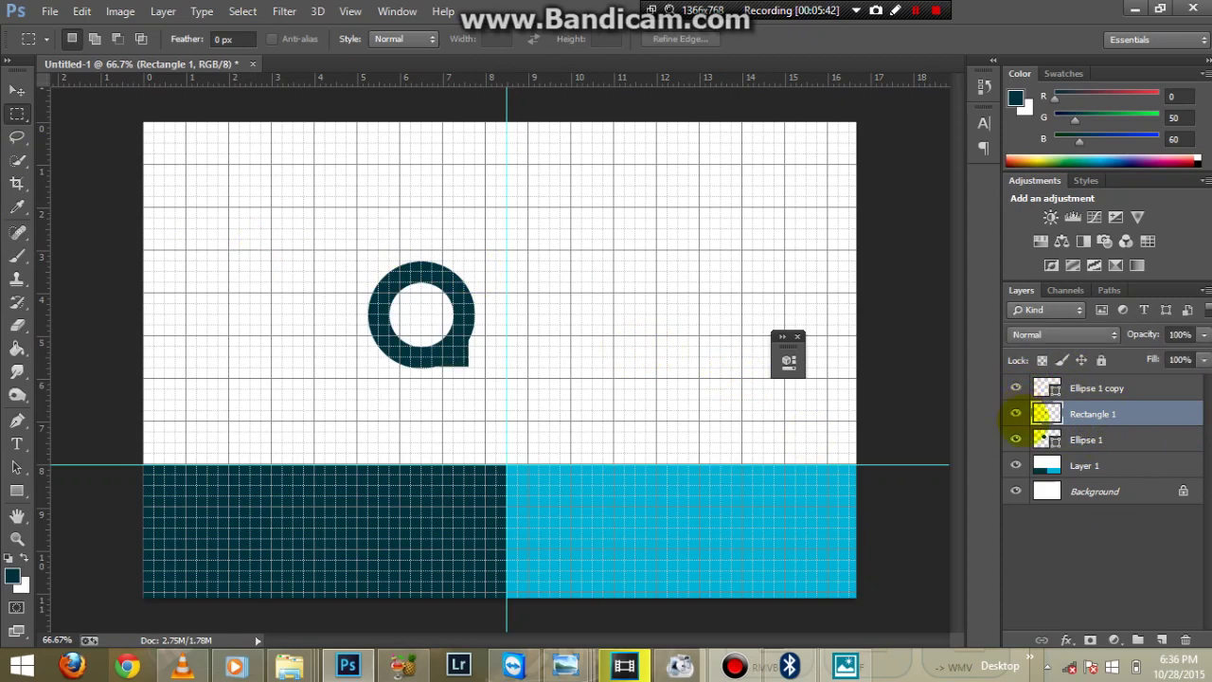
click(1015, 439)
click(1015, 439)
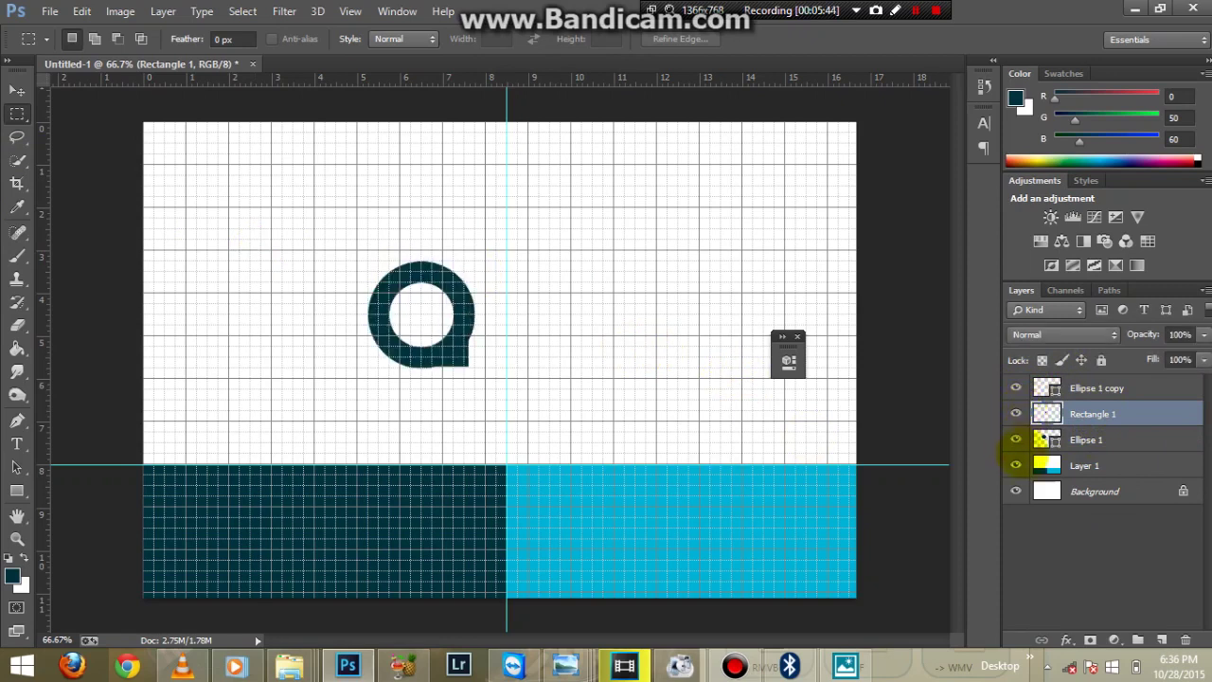
click(1015, 465)
click(1015, 465)
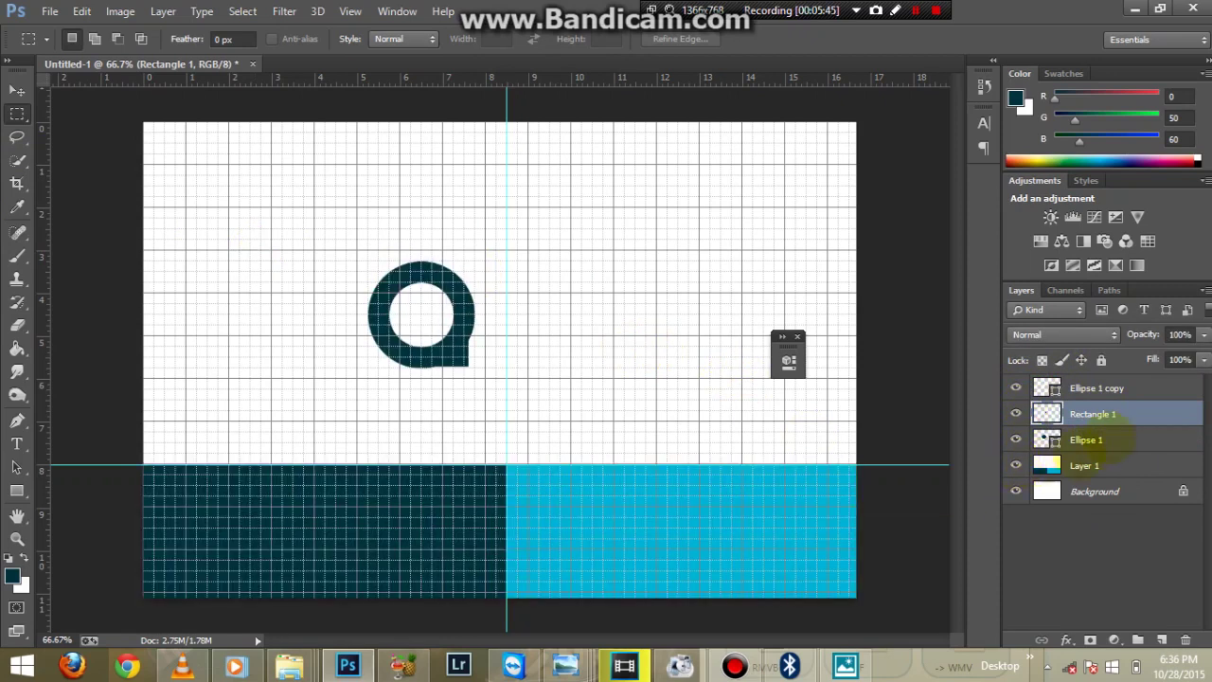
Try to merge the Ellipse 1, Rectangle 1 and Ellipse 1 copy layers into one layer.
shift+click(1116, 437)
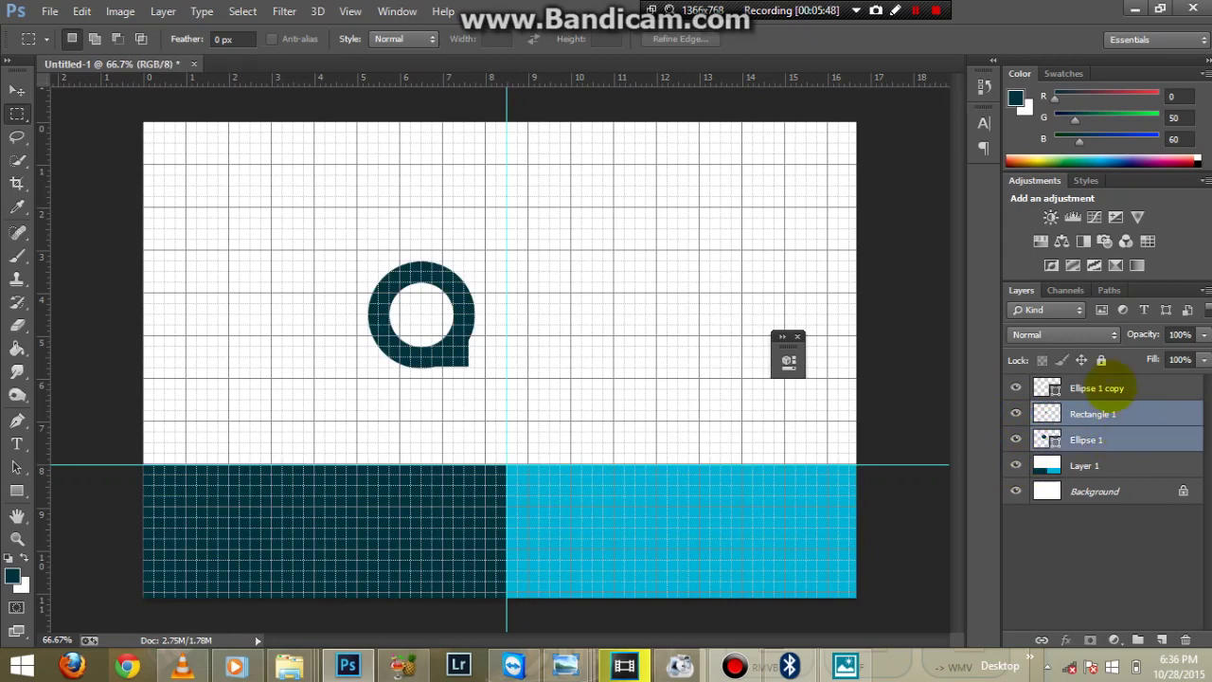
shift+click(1113, 387)
right_click(1113, 386)
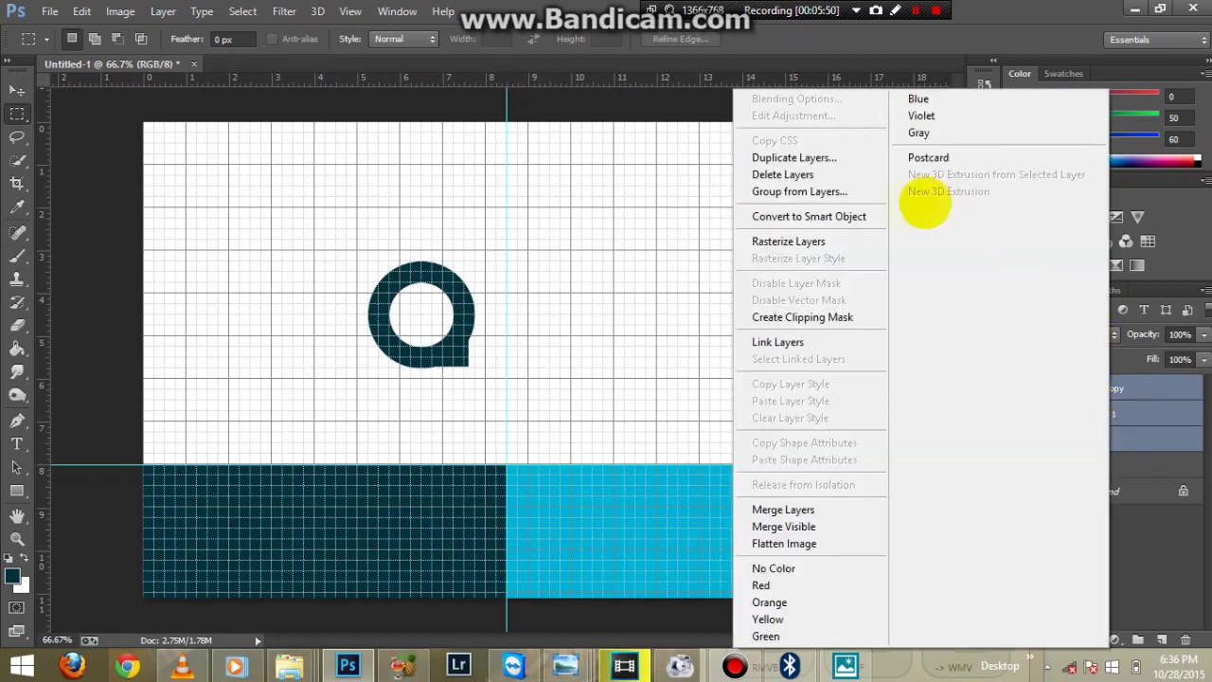
click(961, 30)
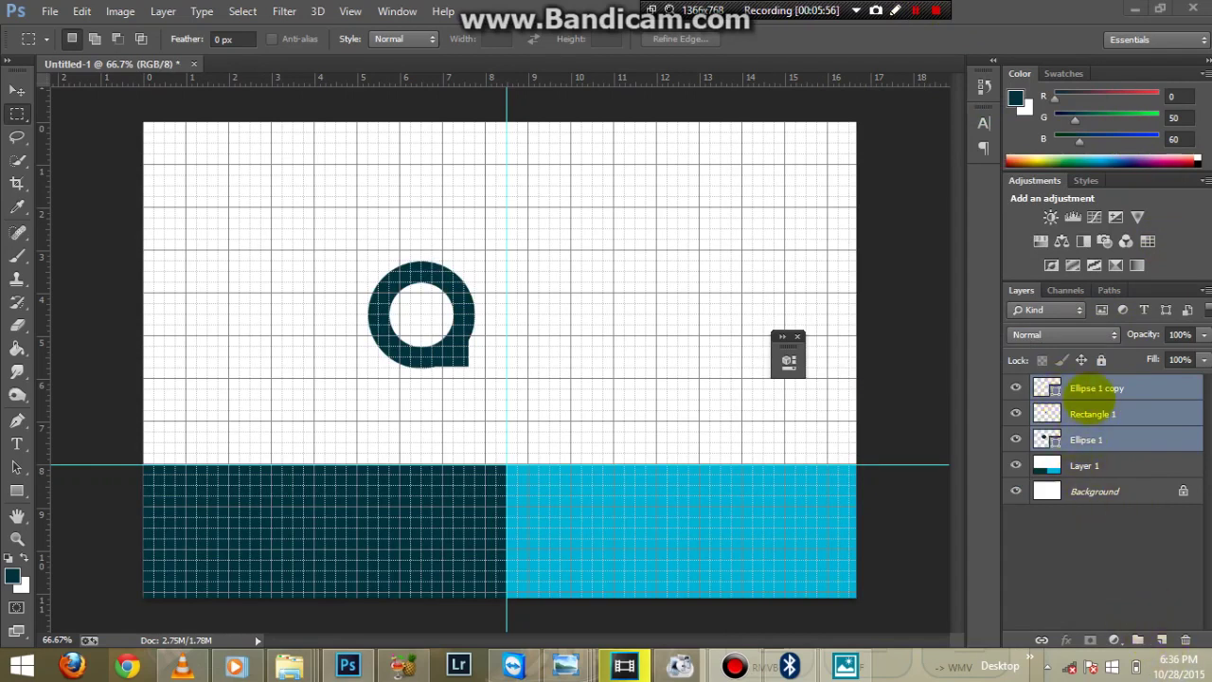
right_click(1110, 419)
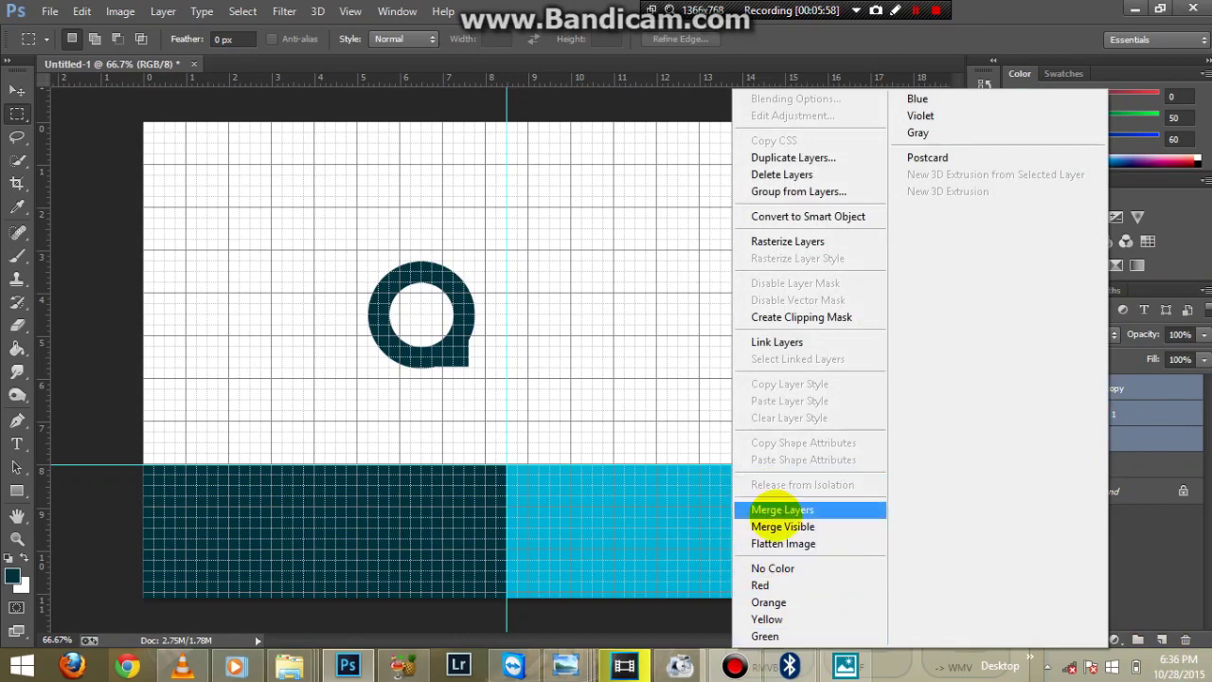
click(782, 510)
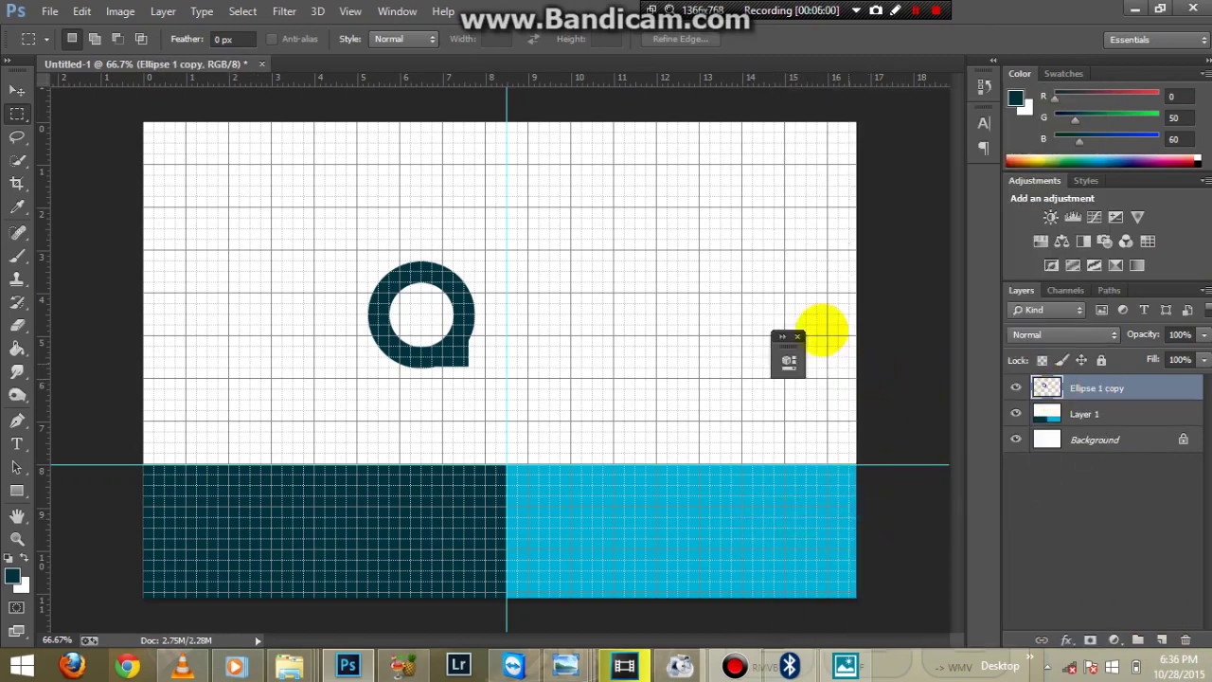
Expand the floating Properties panel and close it.
click(781, 336)
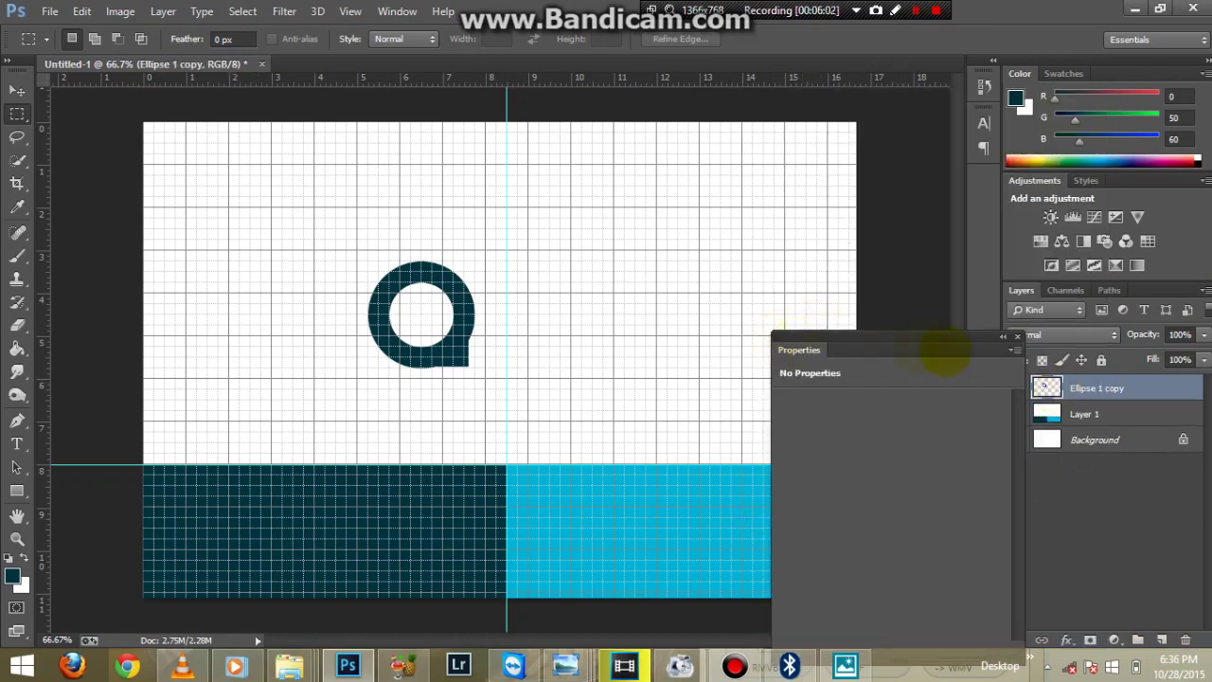
click(1017, 336)
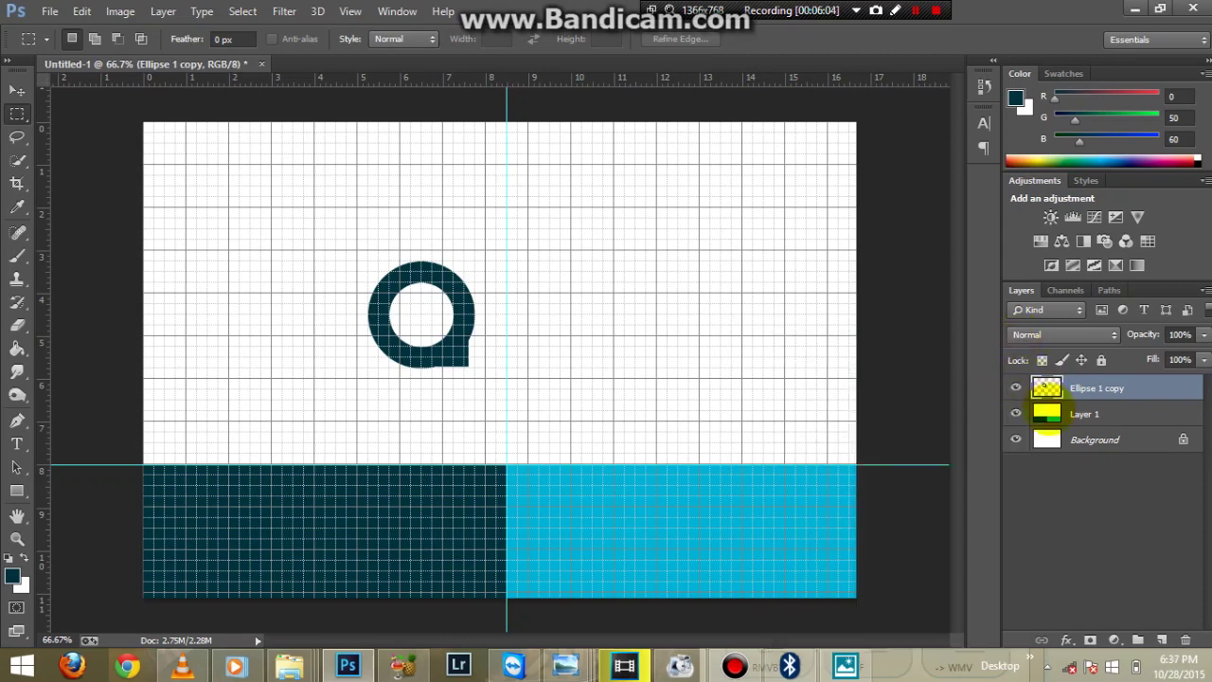
Undo the layer merge and group the Ellipse 1, Rectangle 1 and Ellipse 1 copy layers.
click(1135, 413)
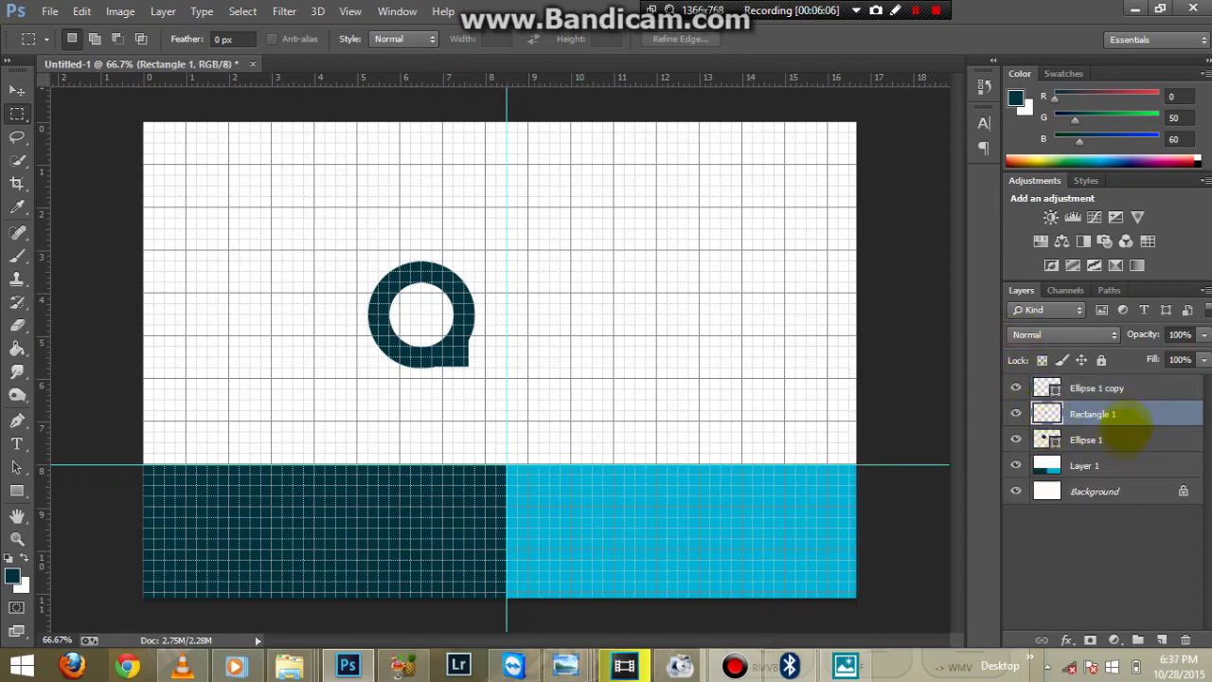
shift+click(1127, 440)
shift+click(1131, 388)
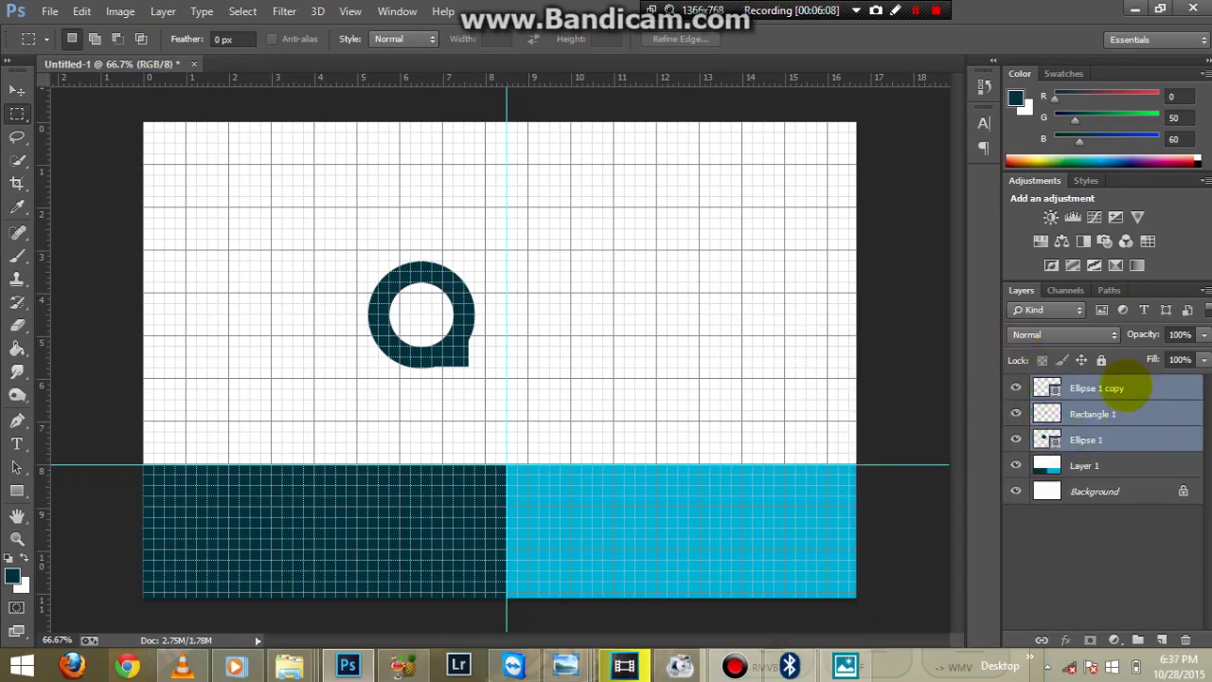
key(ctrl+g)
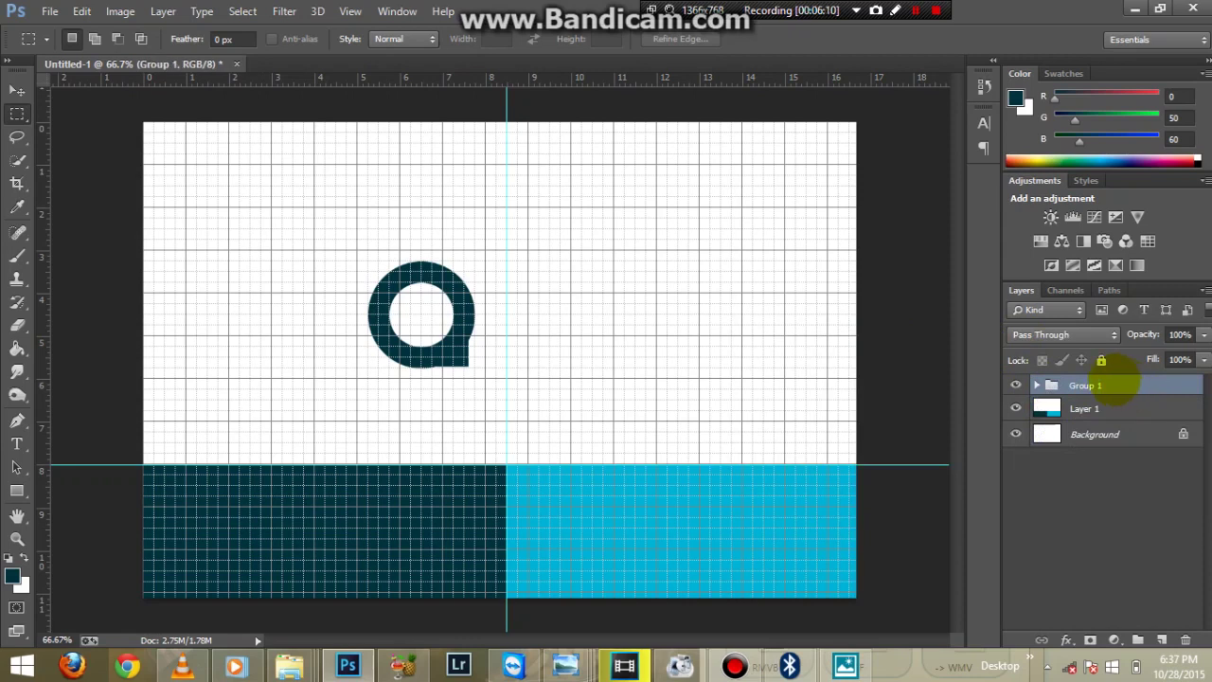
right_click(1115, 382)
click(1117, 382)
Hide the grid over the canvas.
click(350, 12)
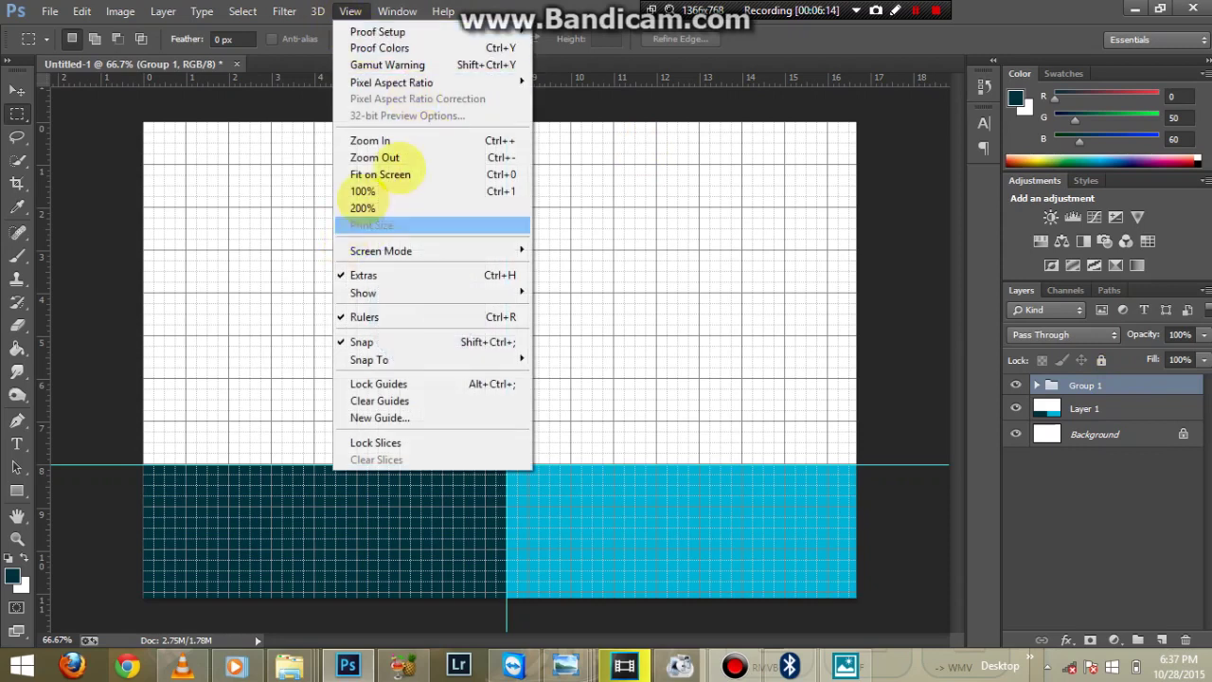
mouse_move(378, 292)
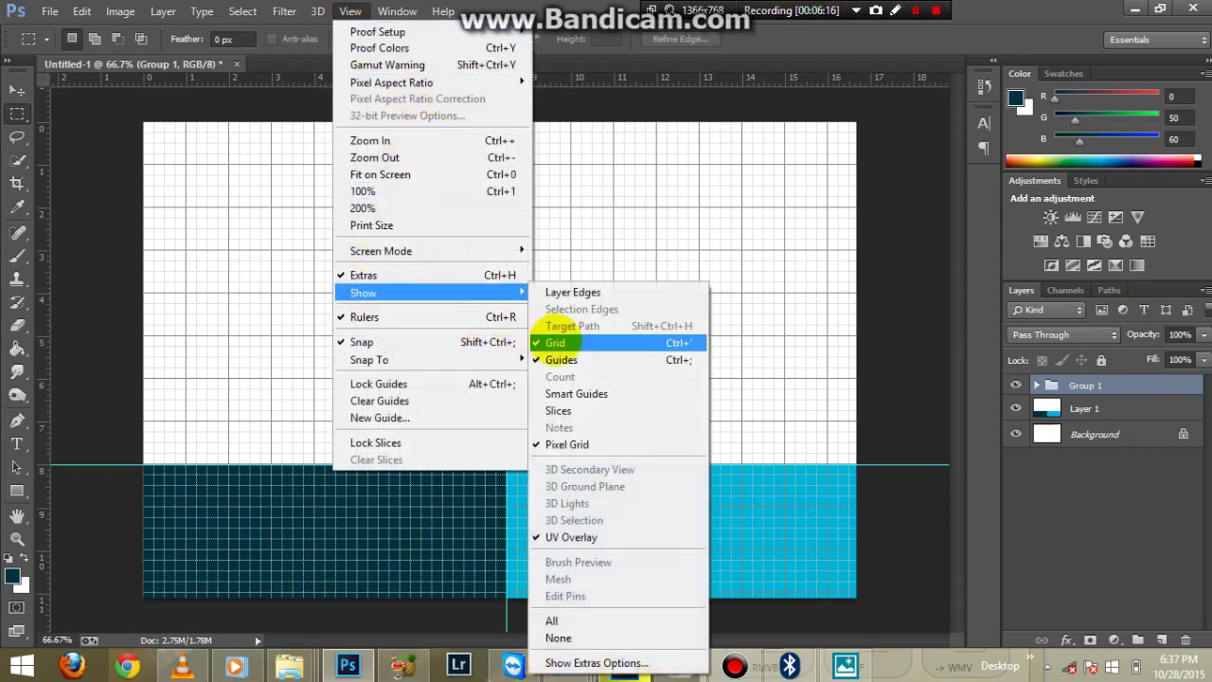
click(568, 342)
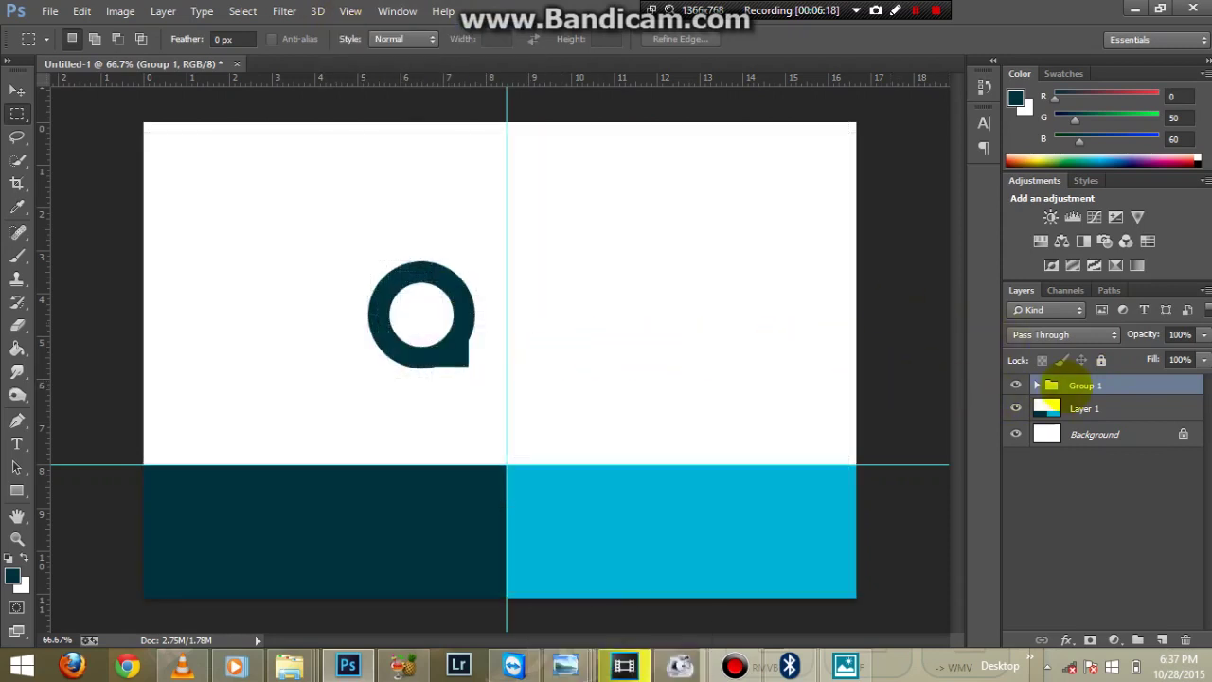
Duplicate the ring emblem's group.
key(ctrl+j)
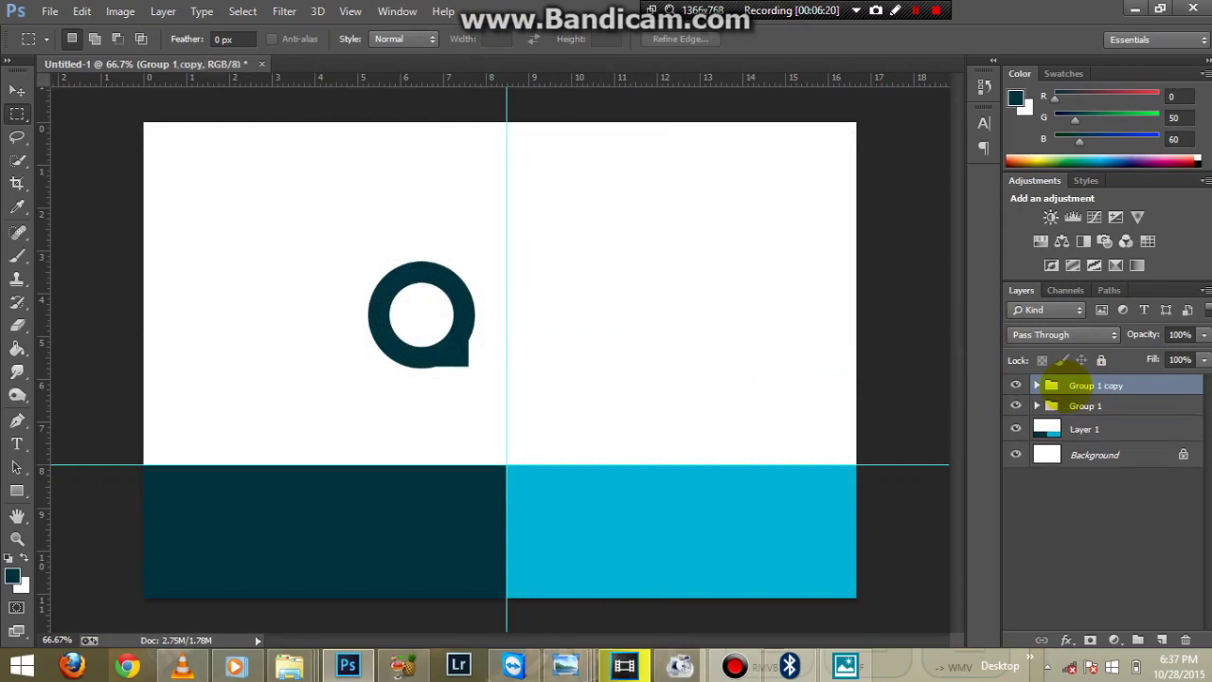
right_click(411, 313)
key(Escape)
Flip the duplicated emblem horizontally and place it just right of the original, centred at about X 657, Y 327 px.
key(ctrl+t)
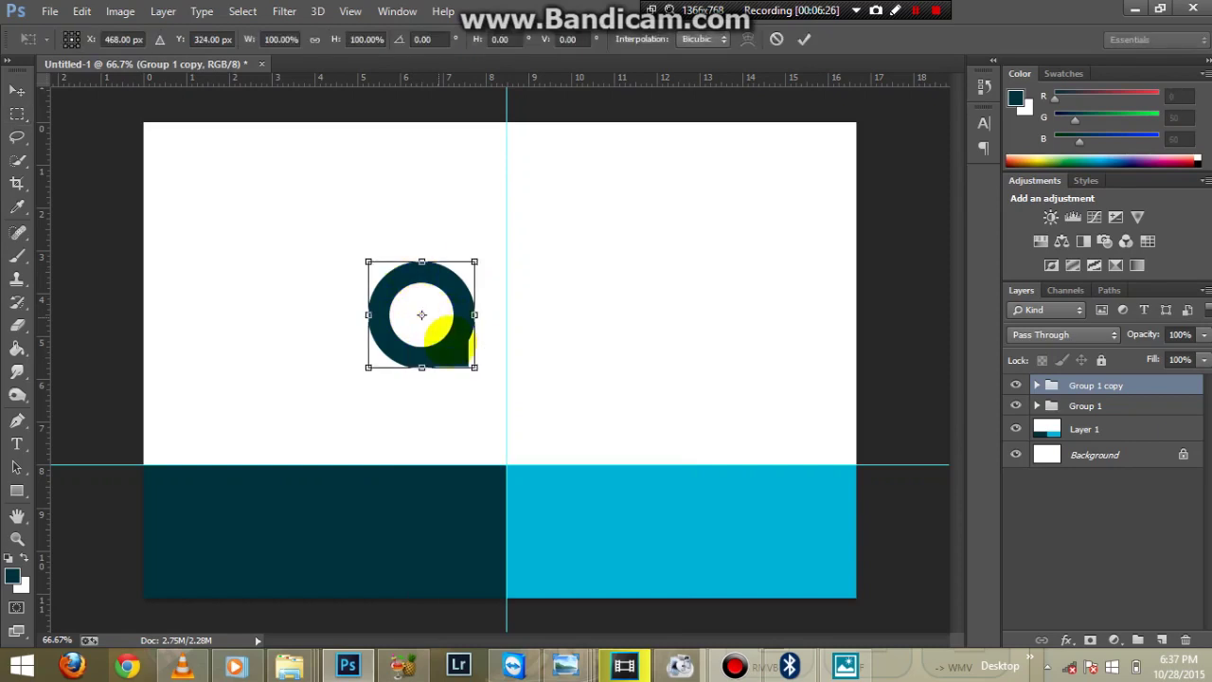
right_click(449, 345)
click(511, 609)
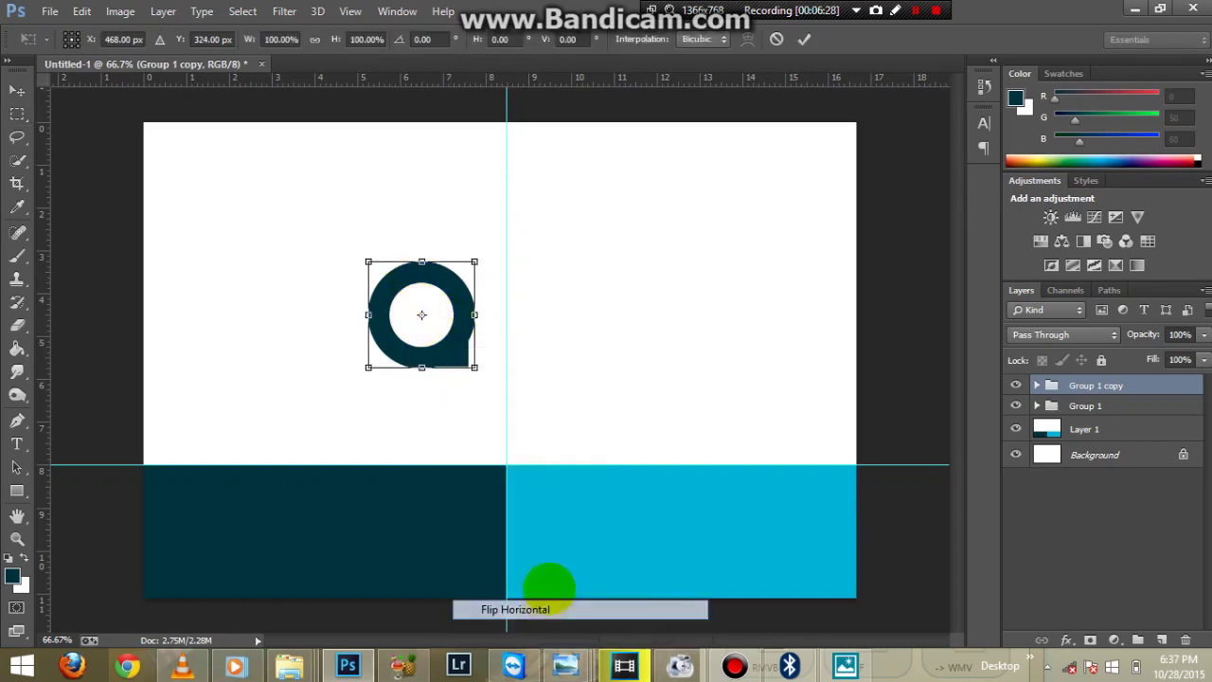
drag(421, 314, 534, 316)
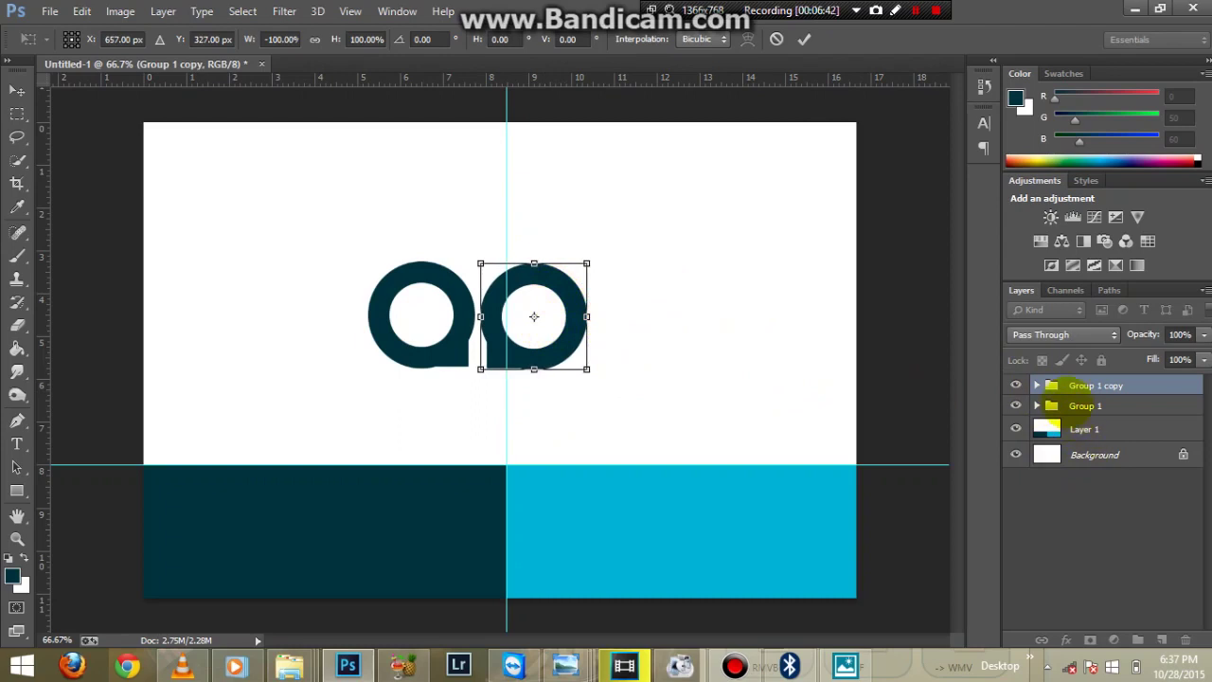
click(804, 39)
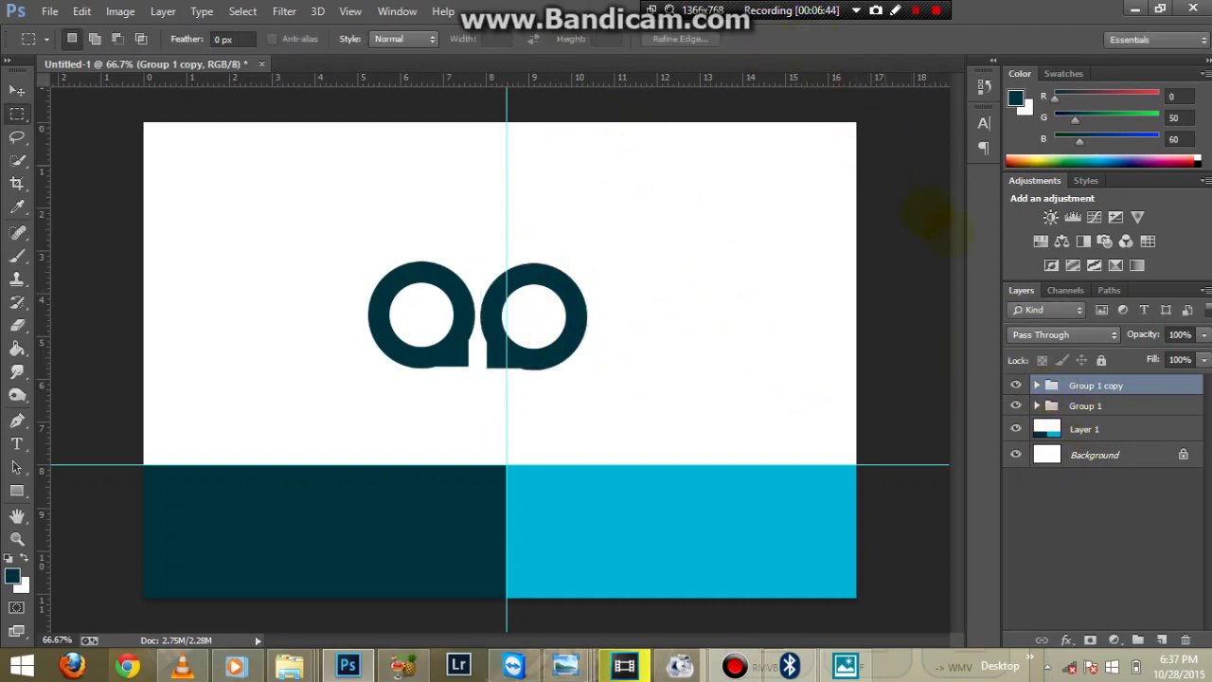
click(1106, 405)
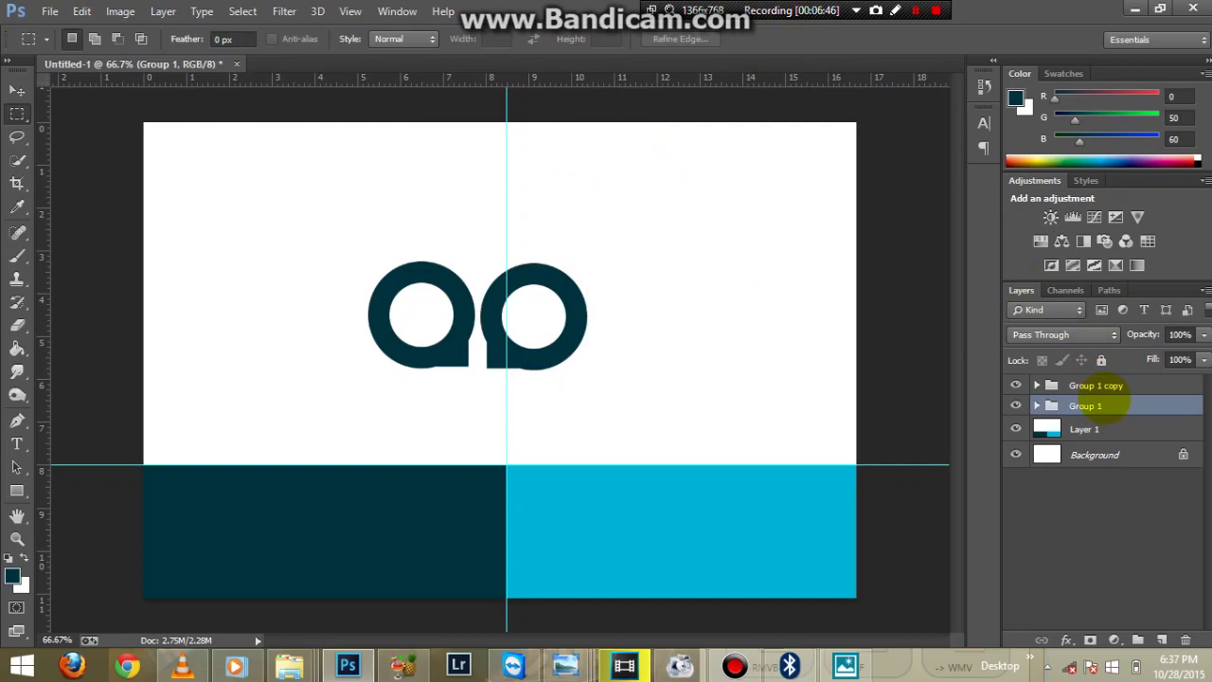
shift+click(1098, 385)
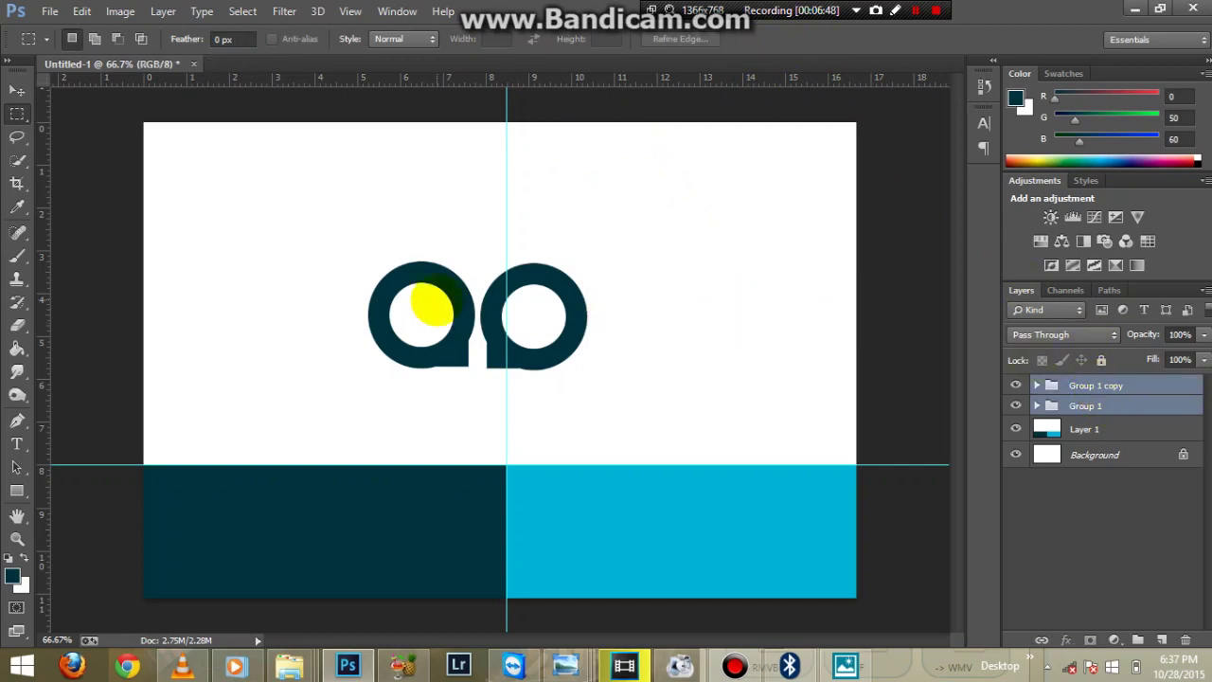
key(ctrl+t)
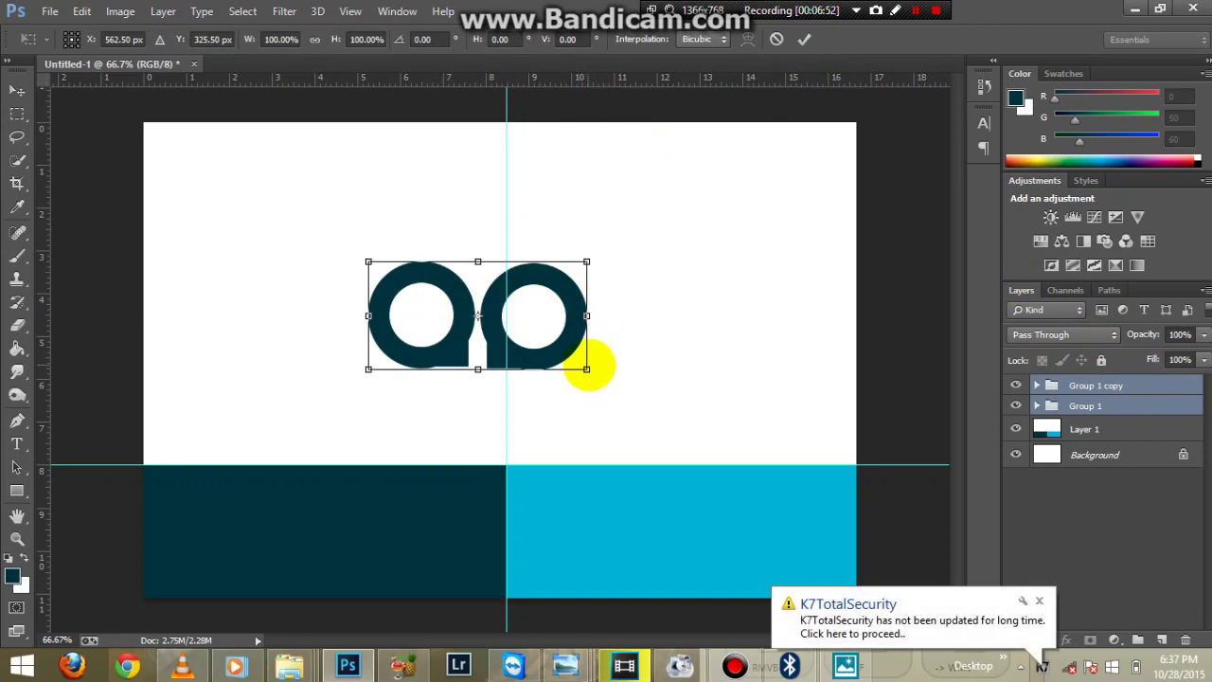
drag(586, 368, 588, 371)
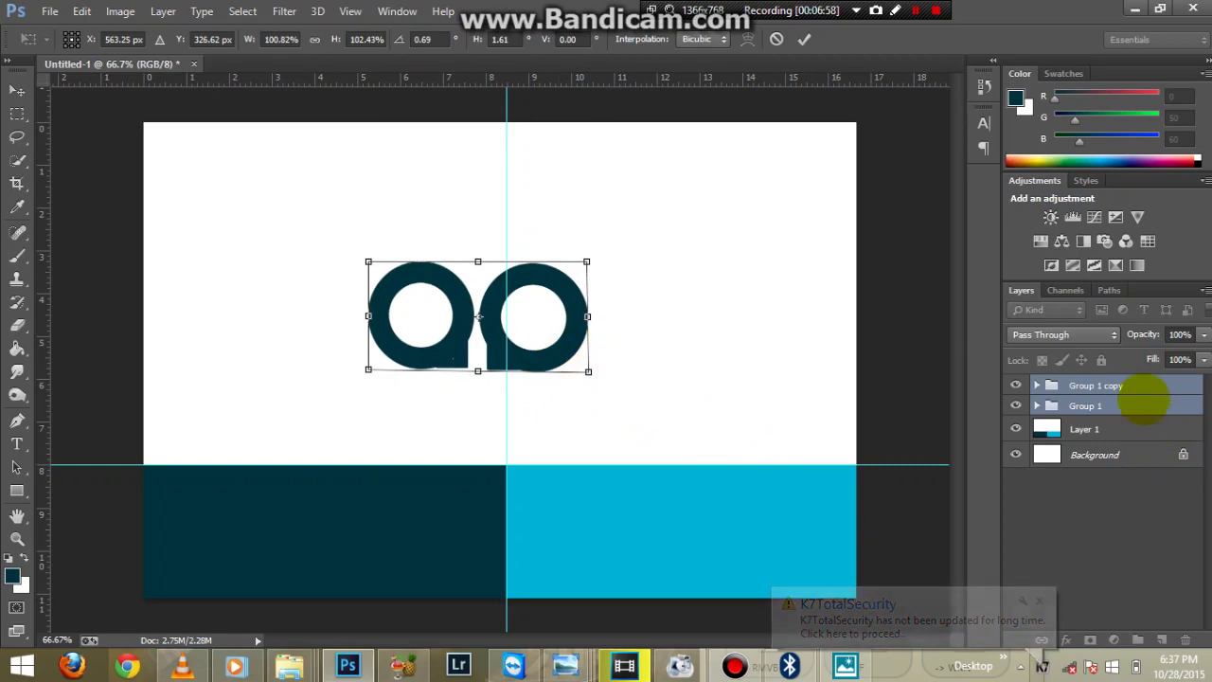
click(776, 39)
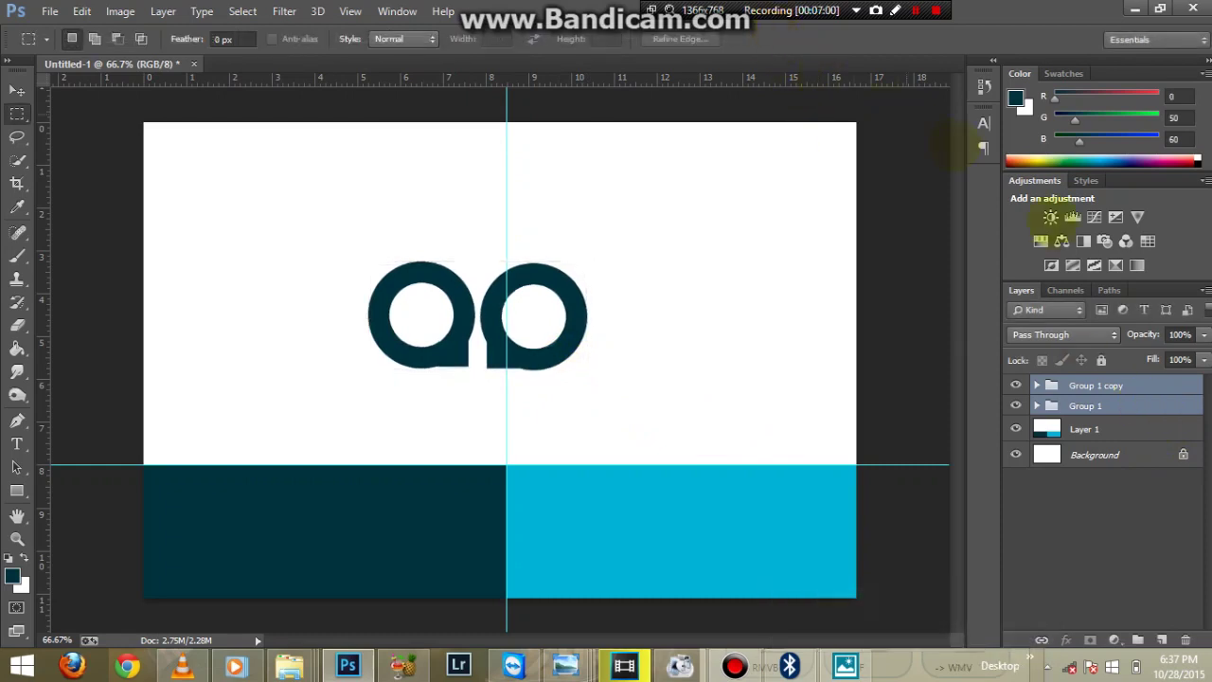
click(1134, 384)
right_click(1134, 385)
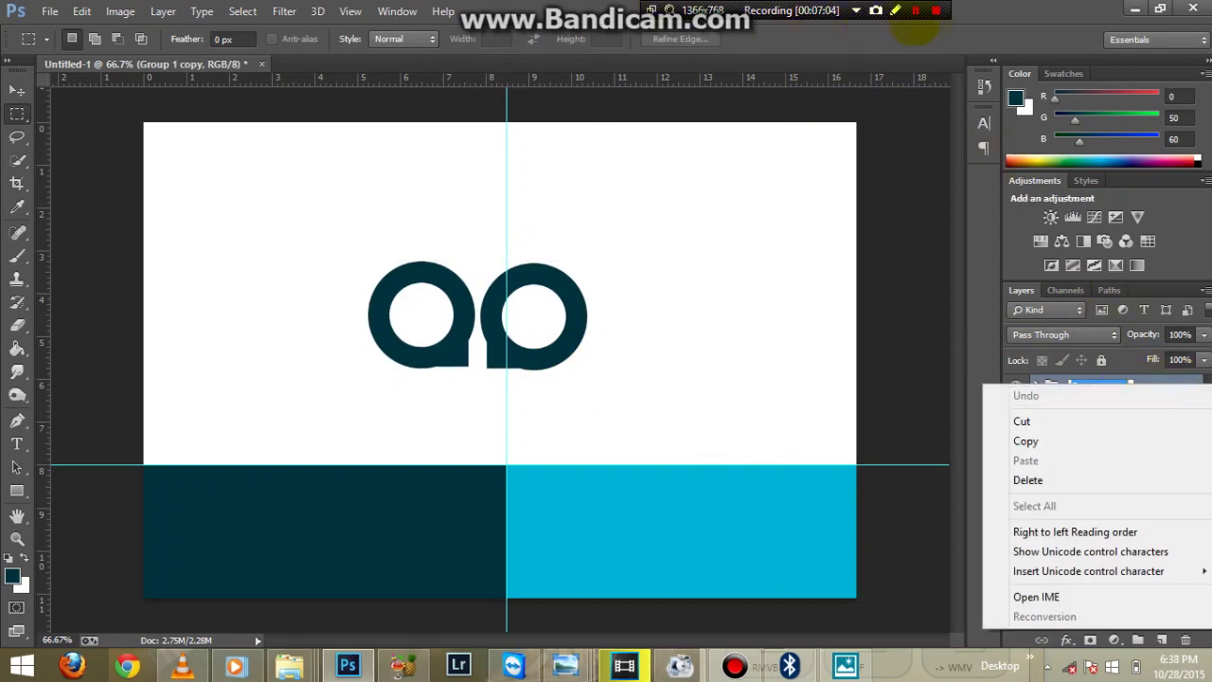
key(Escape)
Scale both emblem groups down together and move them closer to the coloured blocks, centred at about X 619, Y 422 px.
key(ctrl+t)
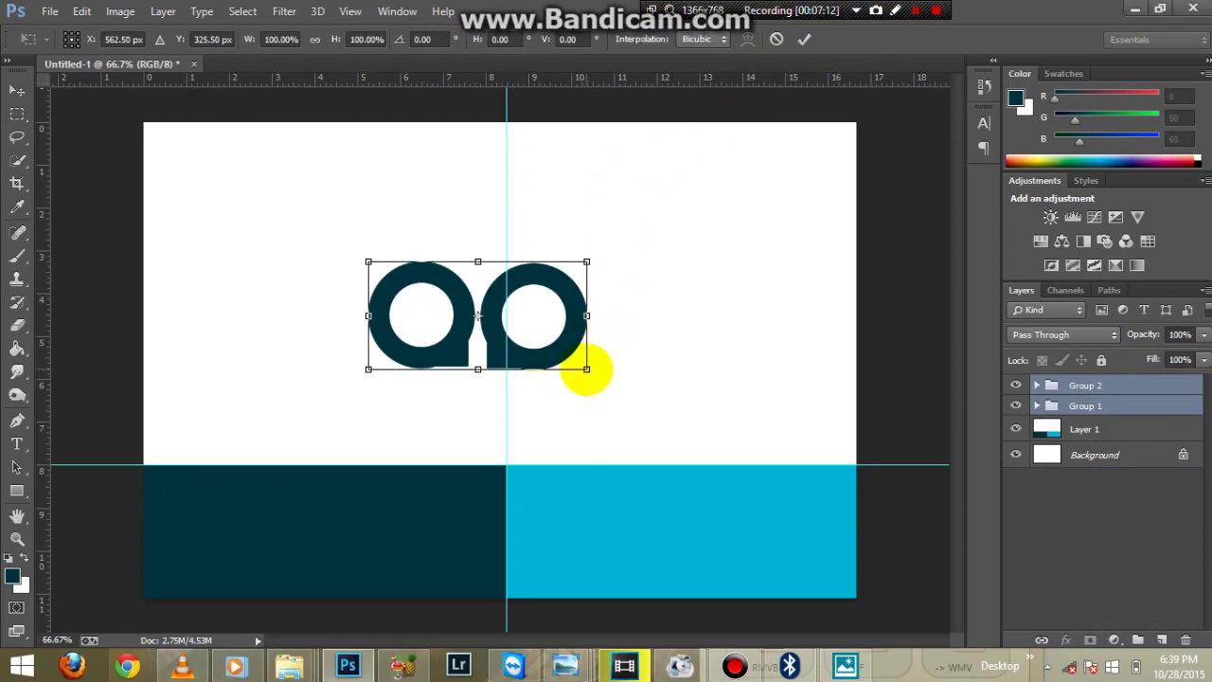
drag(586, 369, 539, 379)
click(915, 11)
click(912, 12)
click(804, 38)
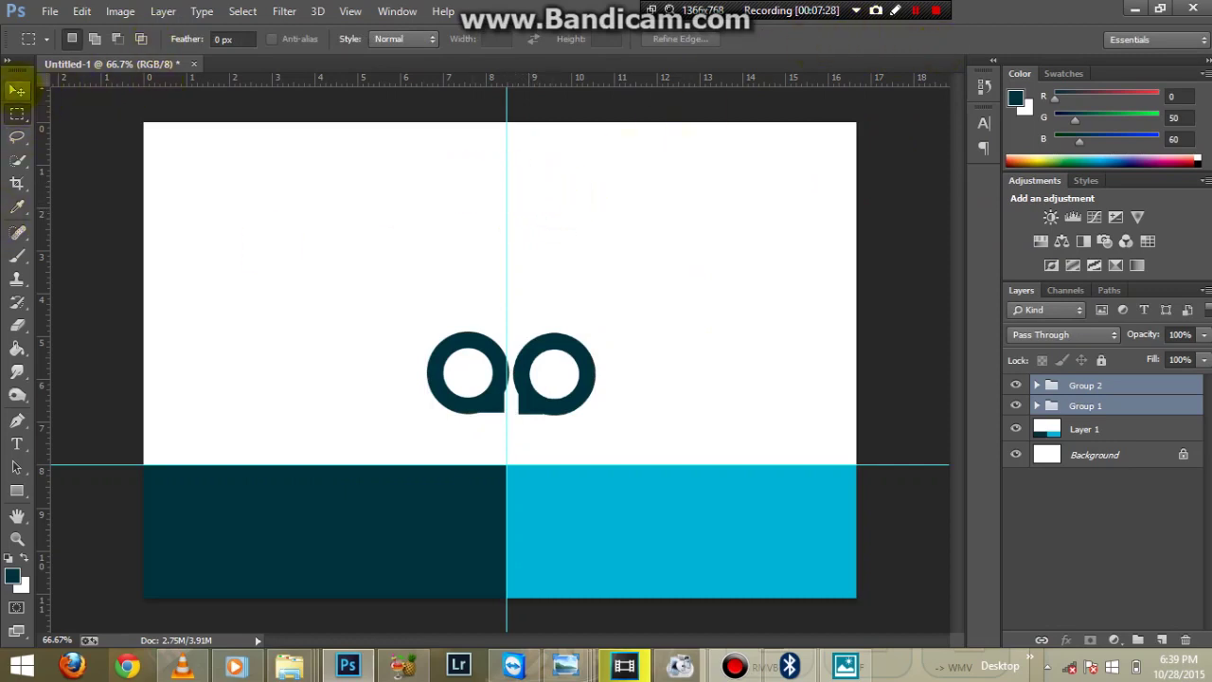
Remove the vertical and horizontal guides from the canvas with the Move tool.
click(17, 90)
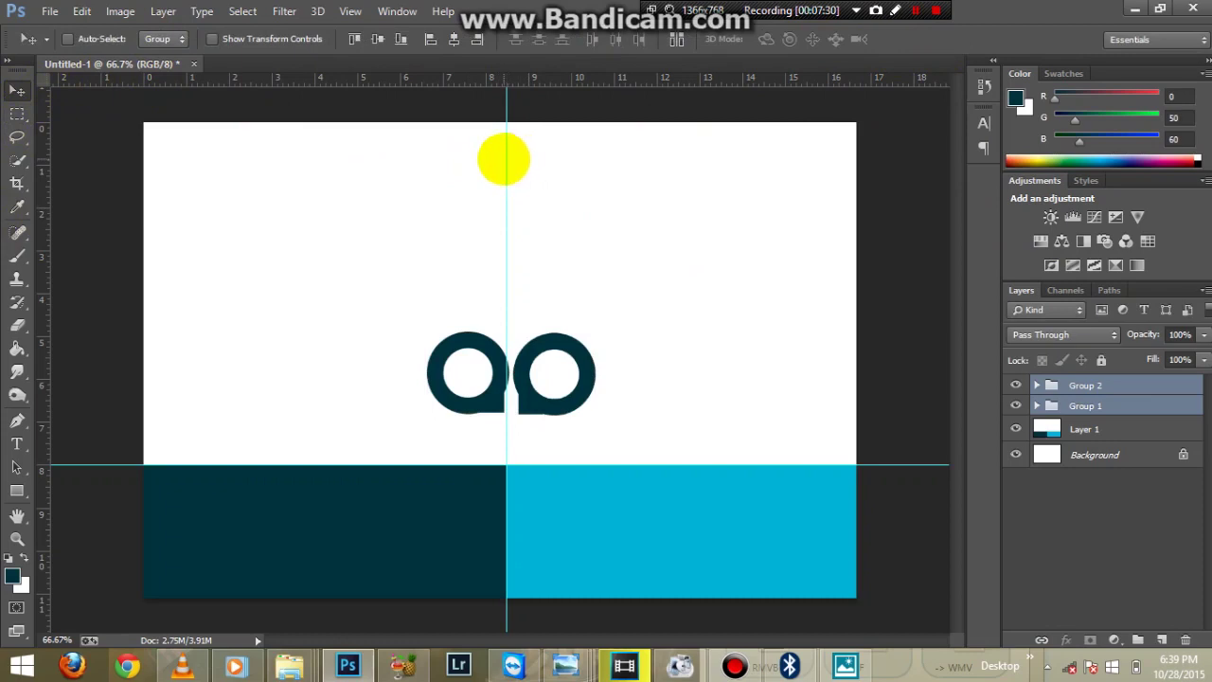
drag(505, 158, 19, 189)
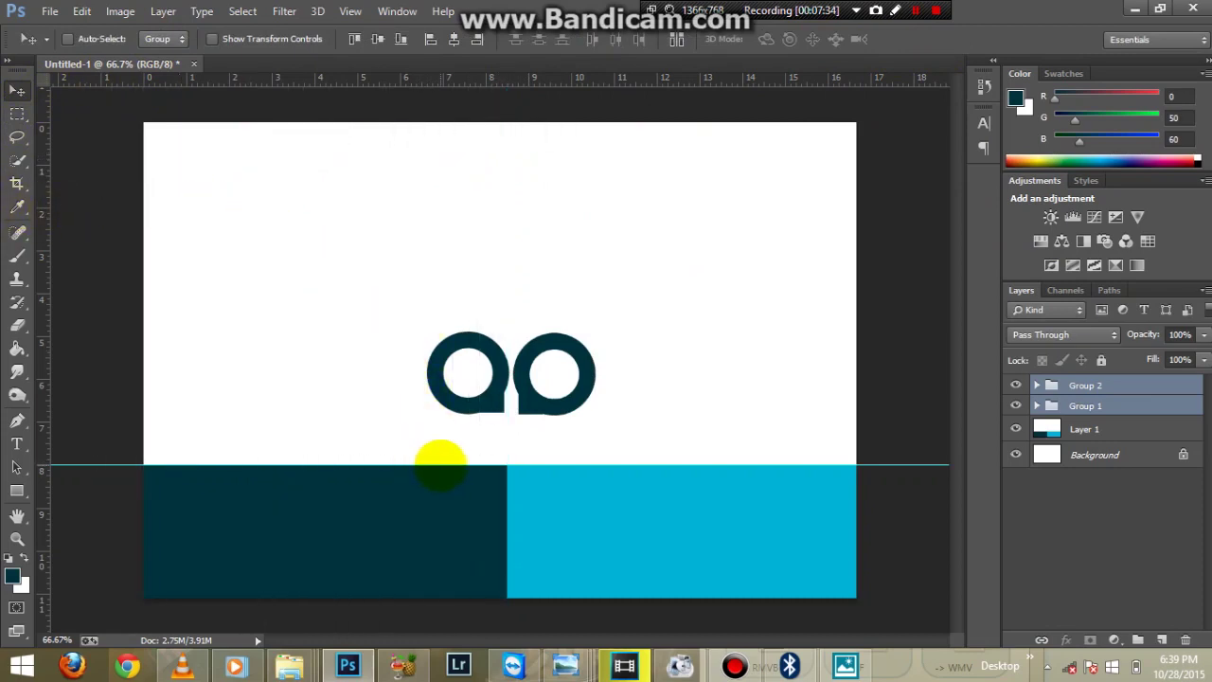
drag(440, 464, 425, 49)
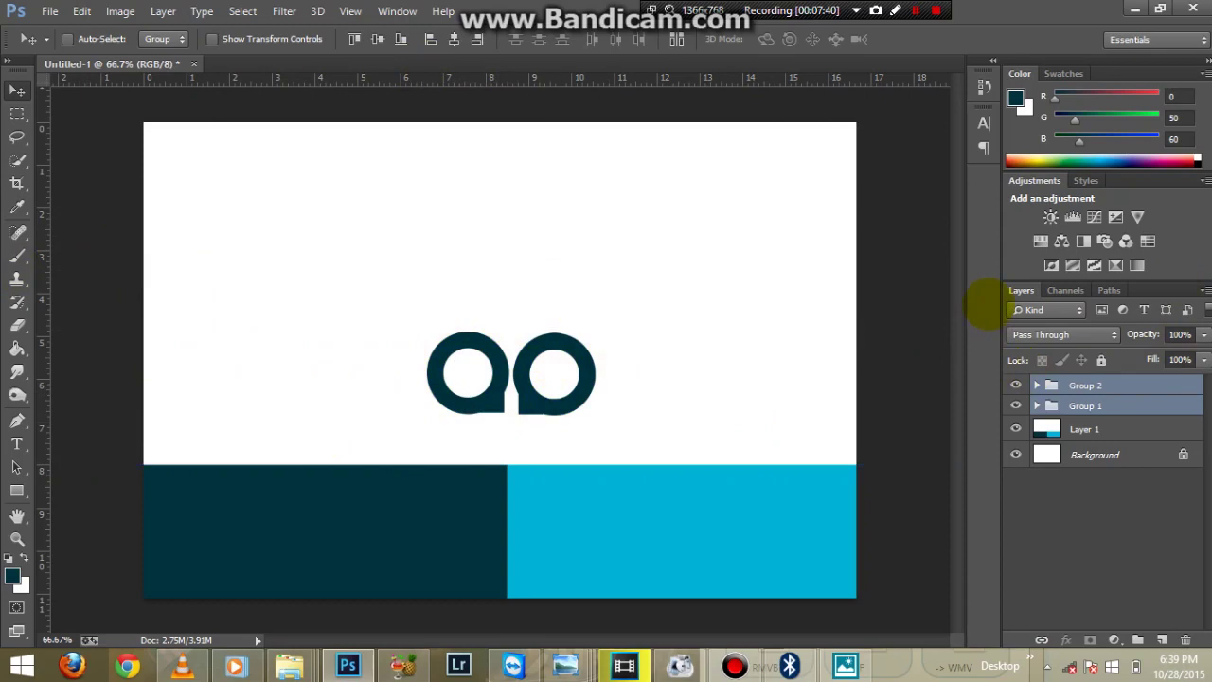
Apply a slight free transform to both emblem groups together, centring them at about X 618.6, Y 422.1 px.
key(ctrl+t)
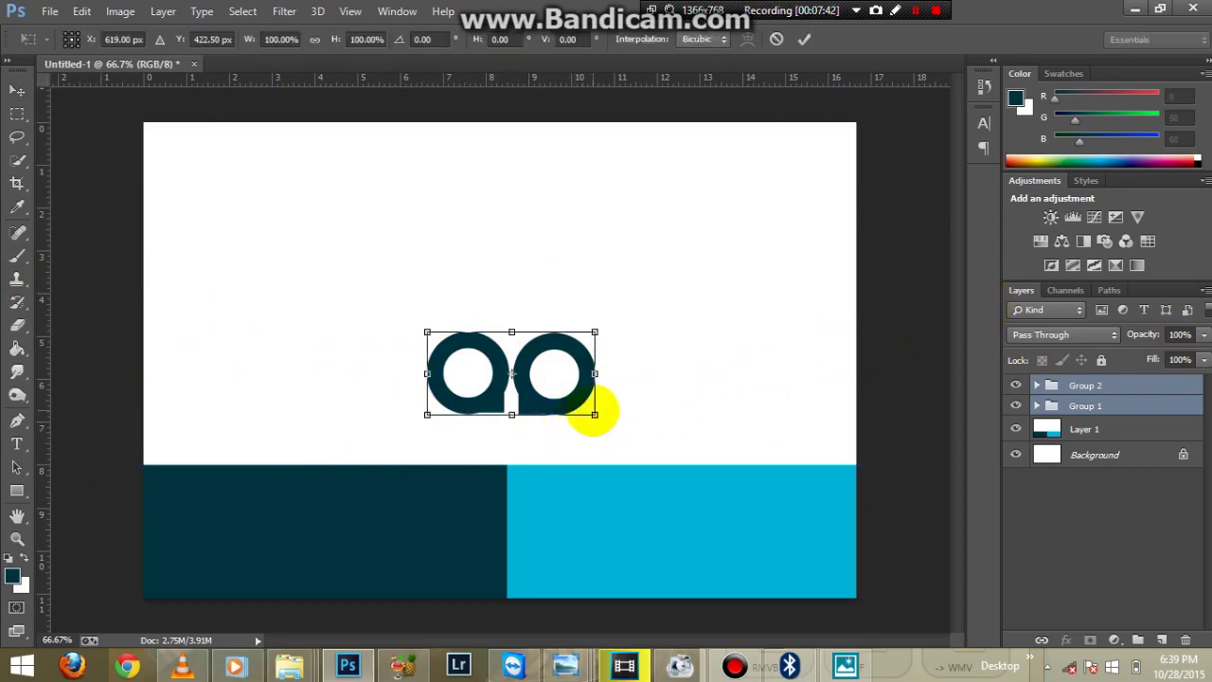
drag(590, 410, 582, 406)
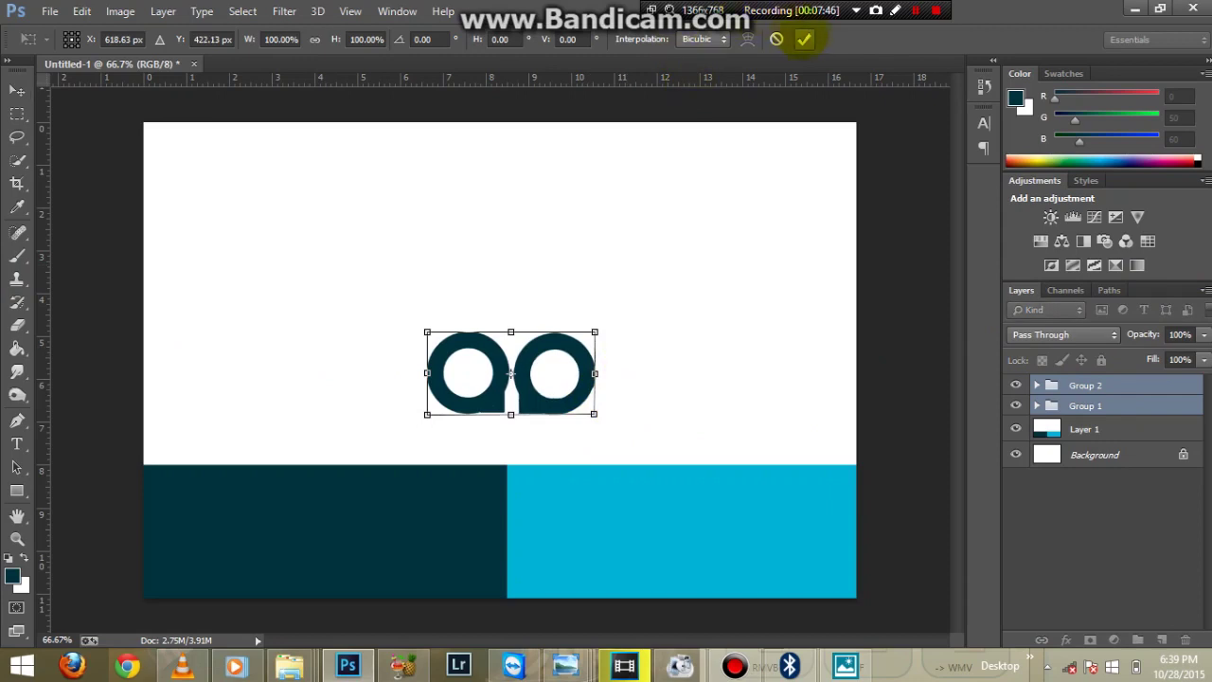
click(804, 38)
click(916, 11)
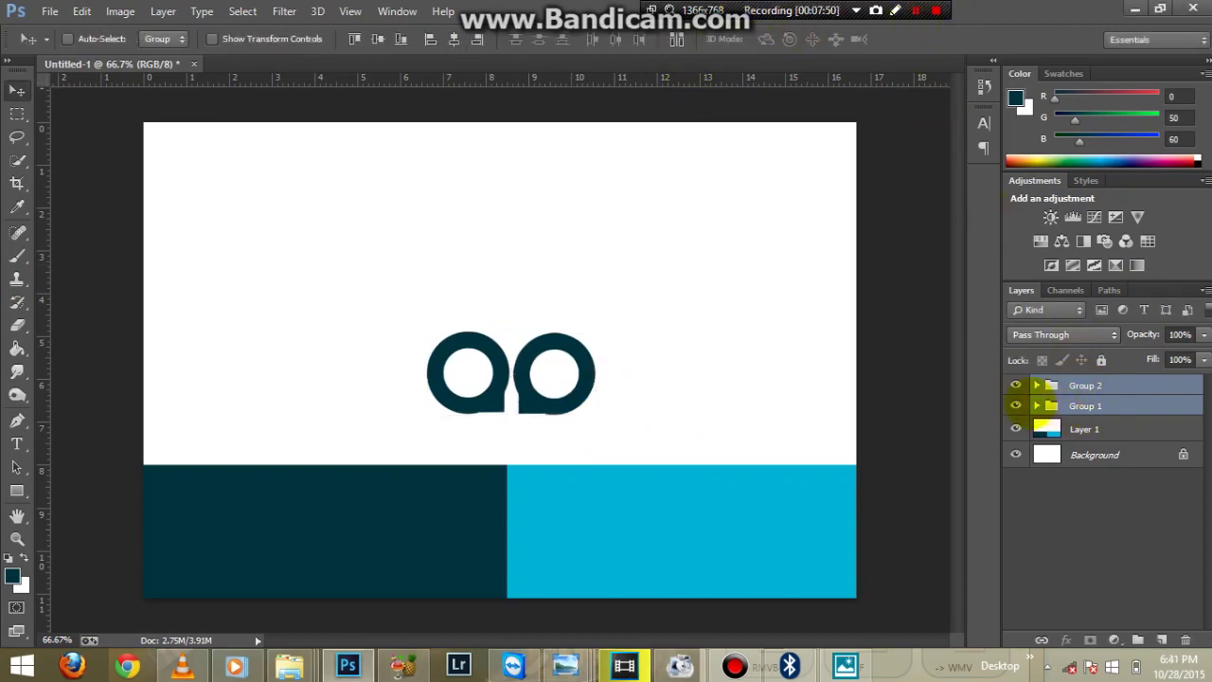
Expand Group 1 and toggle the visibility of the group and its ellipse layers to check what they contain.
click(1082, 527)
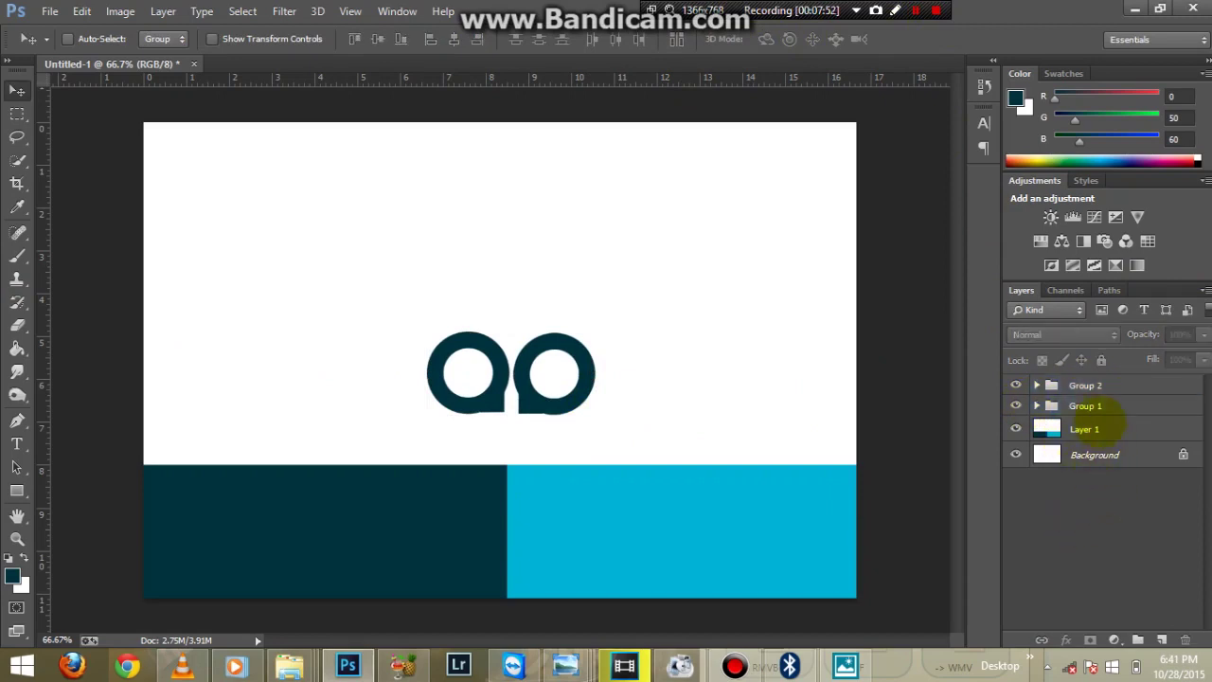
click(1079, 407)
click(1036, 406)
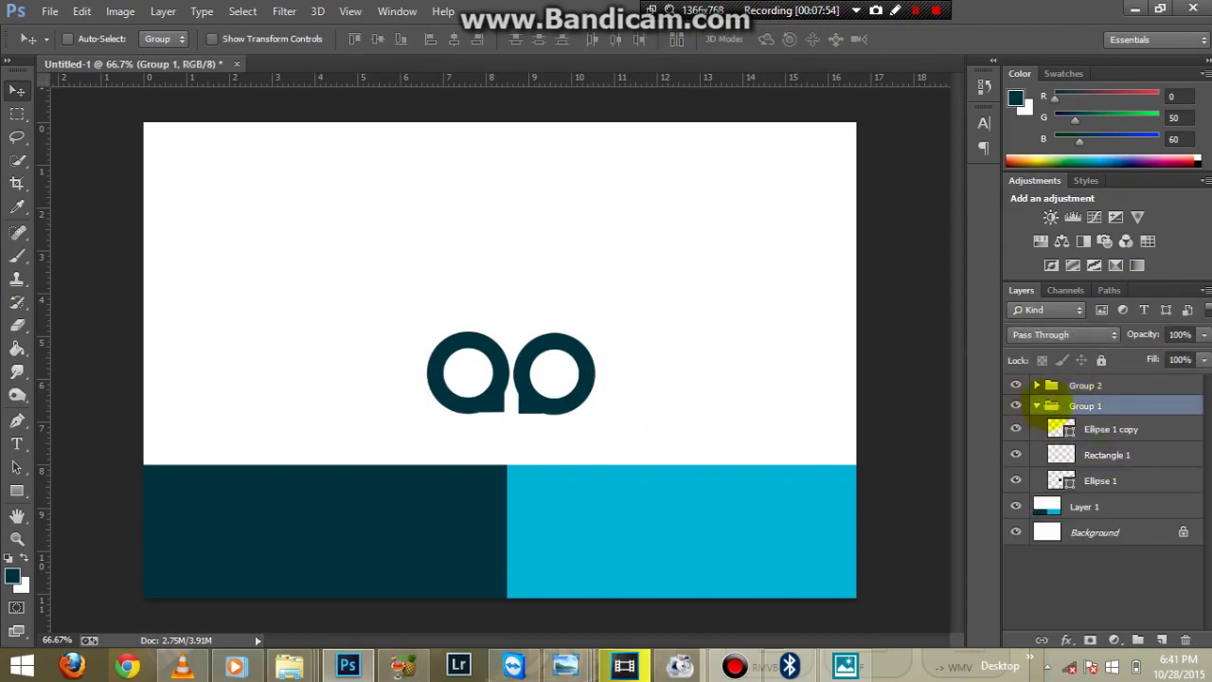
click(1015, 406)
click(1015, 407)
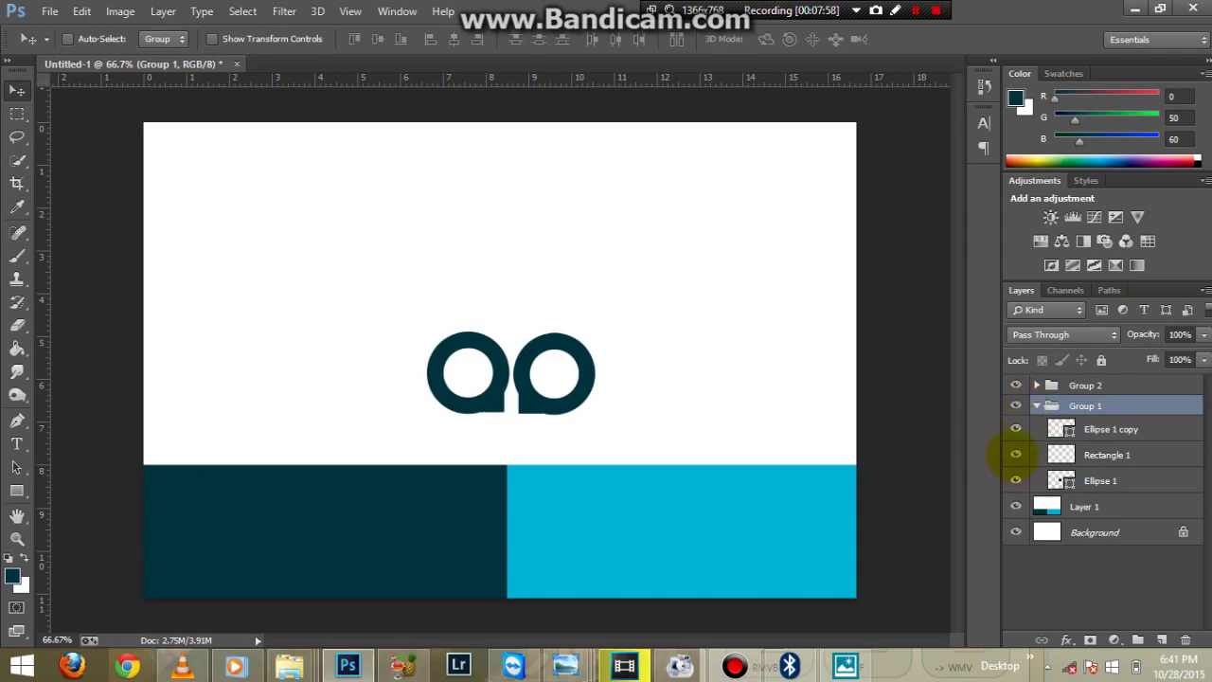
click(1015, 429)
click(1015, 429)
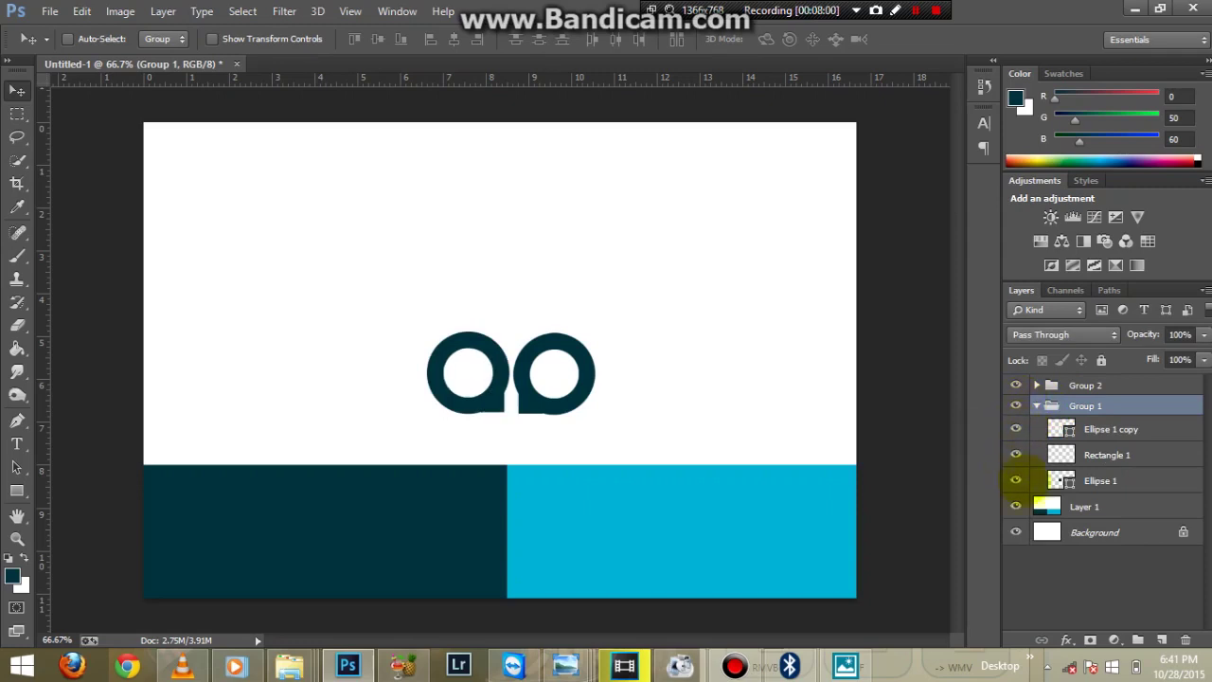
click(1015, 480)
click(1015, 480)
ctrl+click(1120, 480)
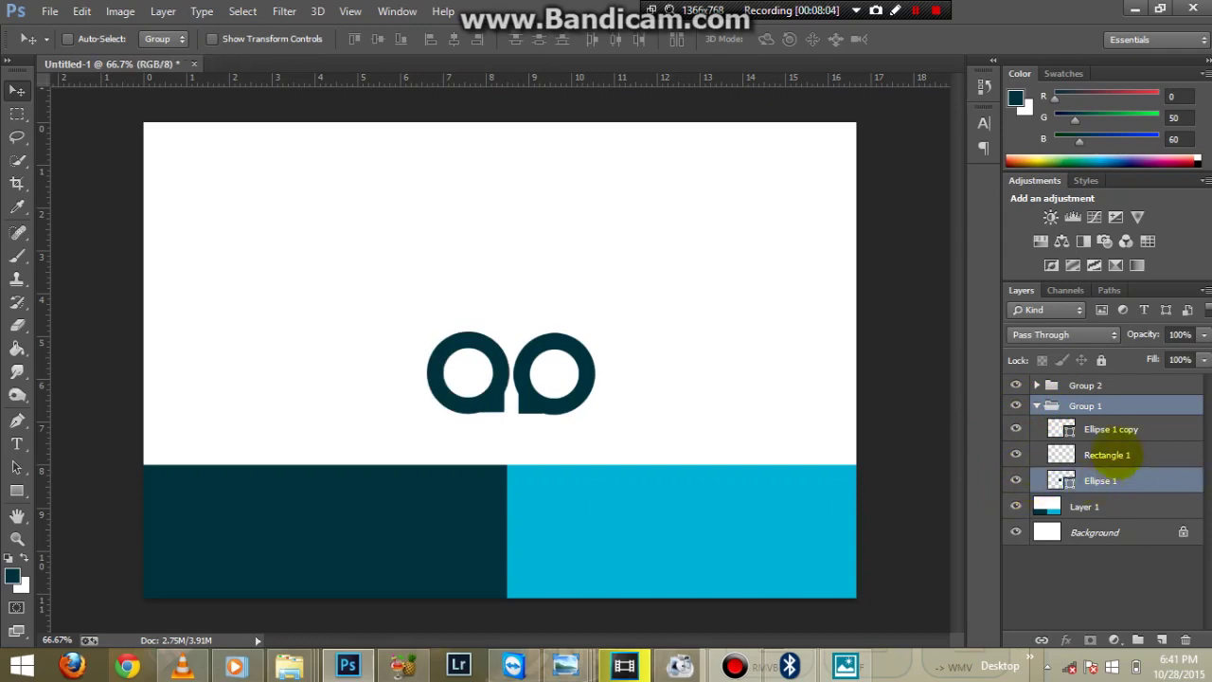
ctrl+click(1122, 455)
ctrl+click(1128, 429)
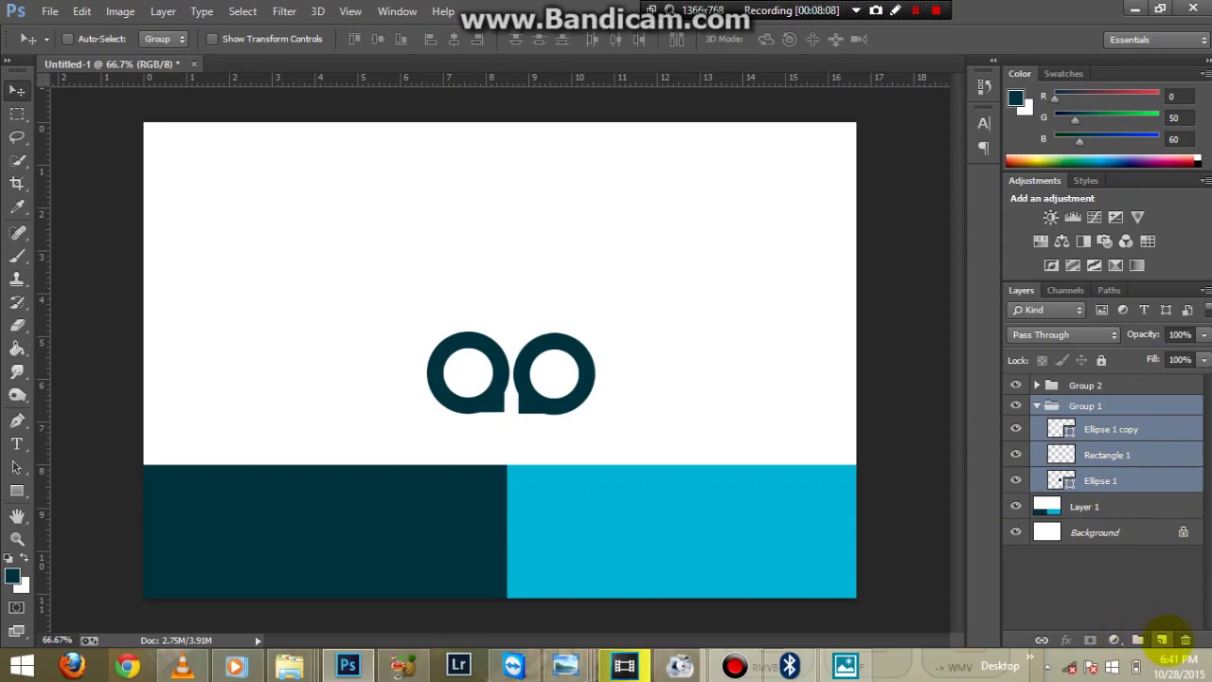
click(1114, 640)
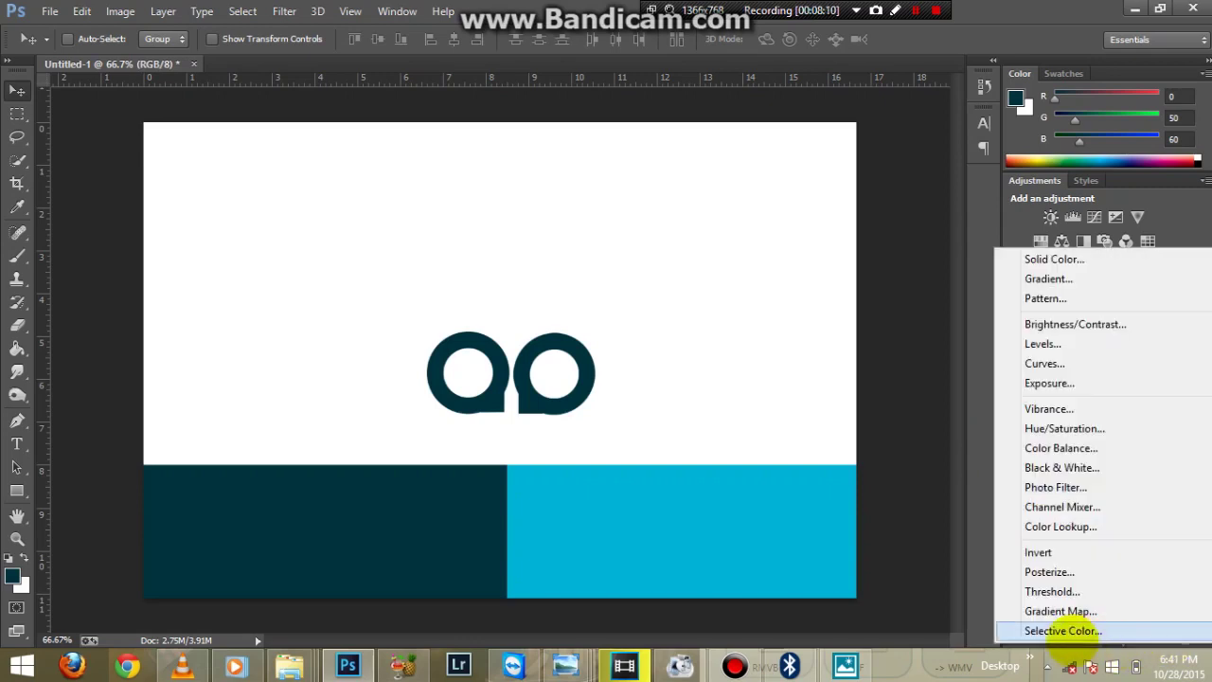
key(Escape)
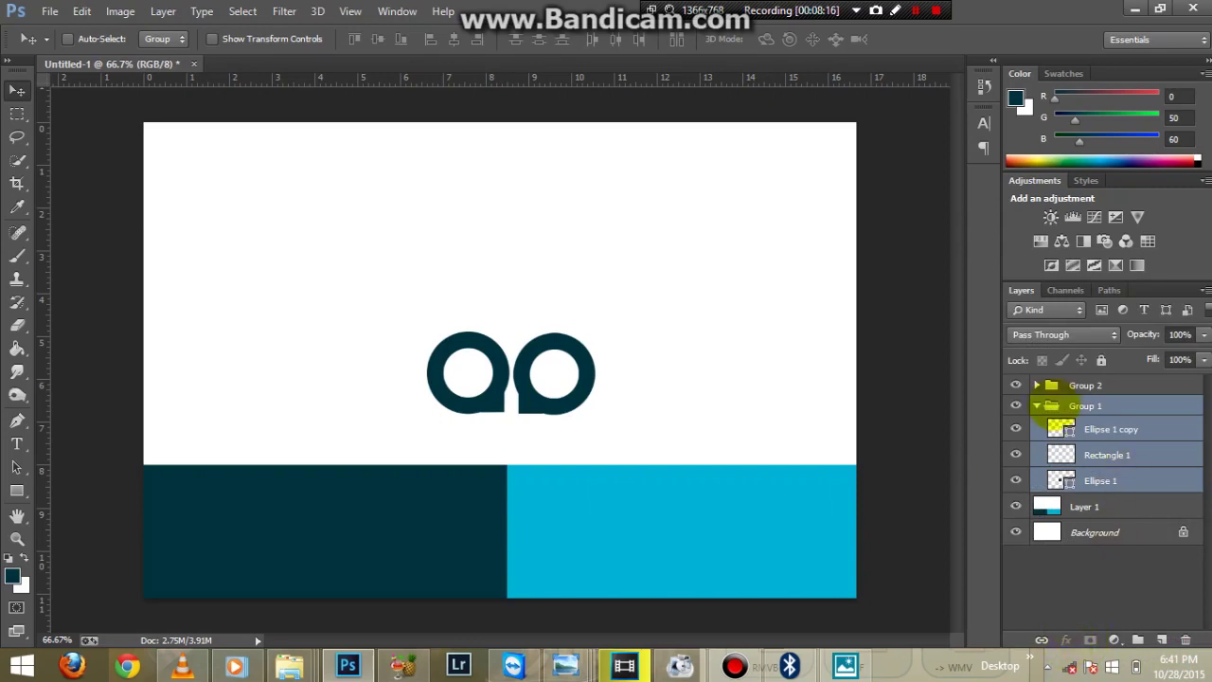
Merge the Ellipse 1 copy, Rectangle 1 and Ellipse 1 layers inside Group 1 into one layer.
click(1052, 407)
shift+click(1141, 426)
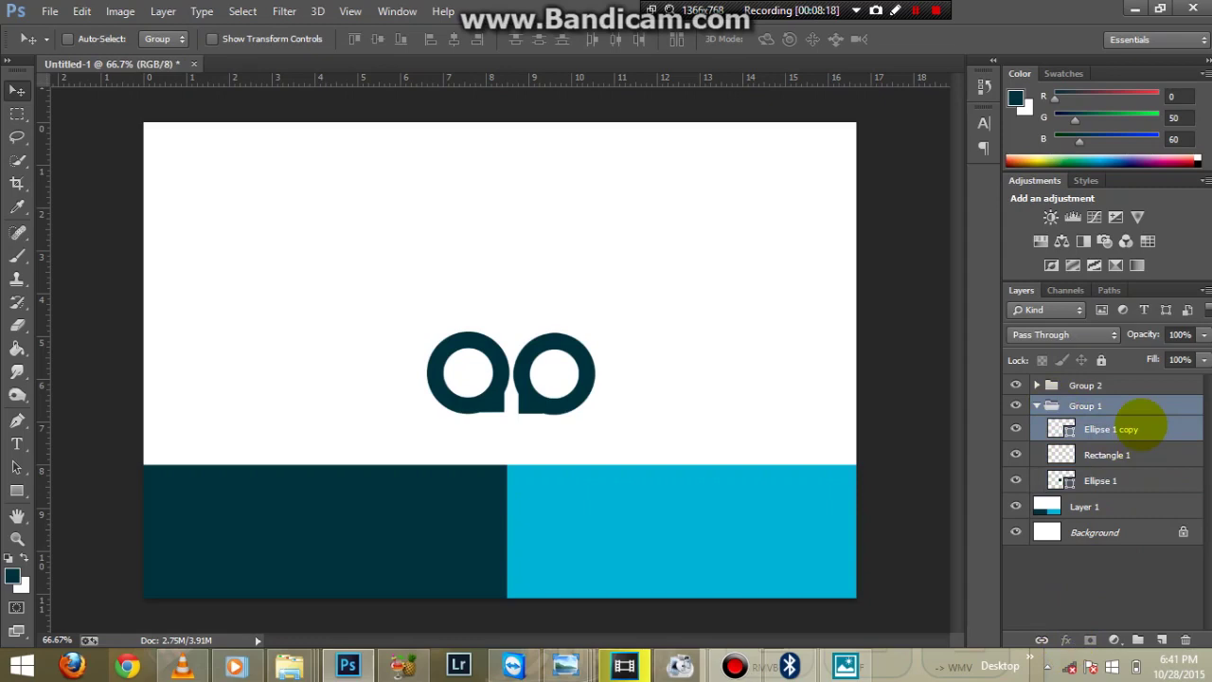
click(1141, 428)
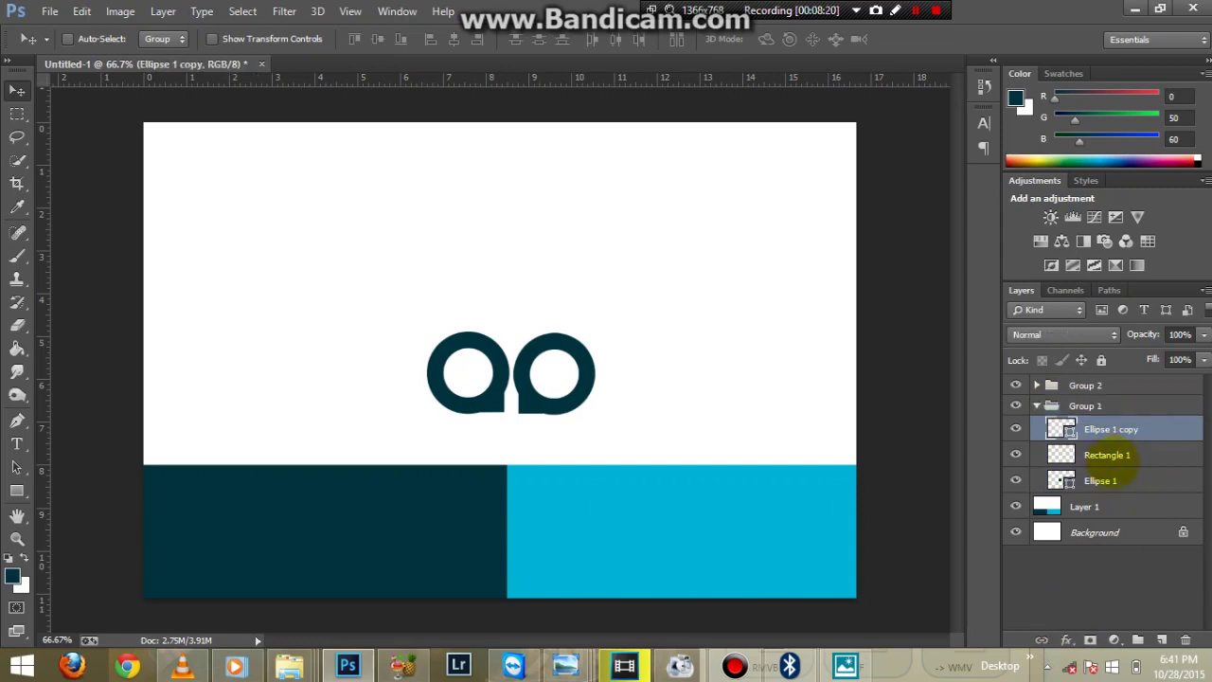
shift+click(1126, 456)
shift+click(1134, 480)
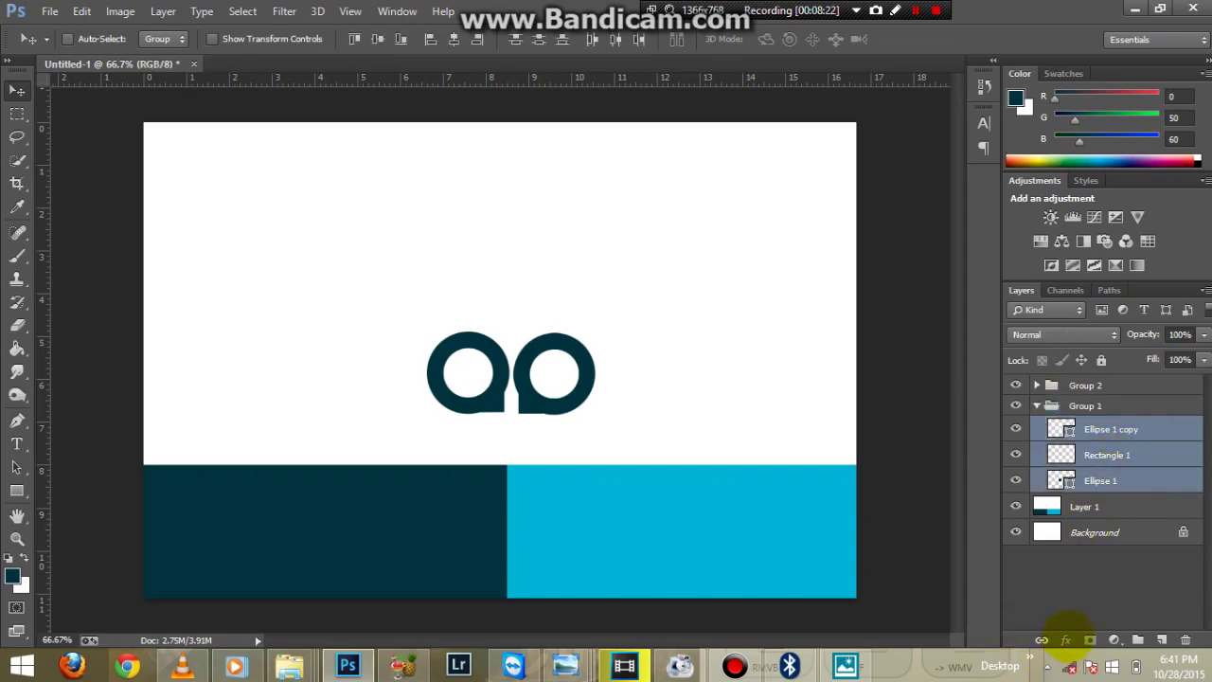
click(759, 507)
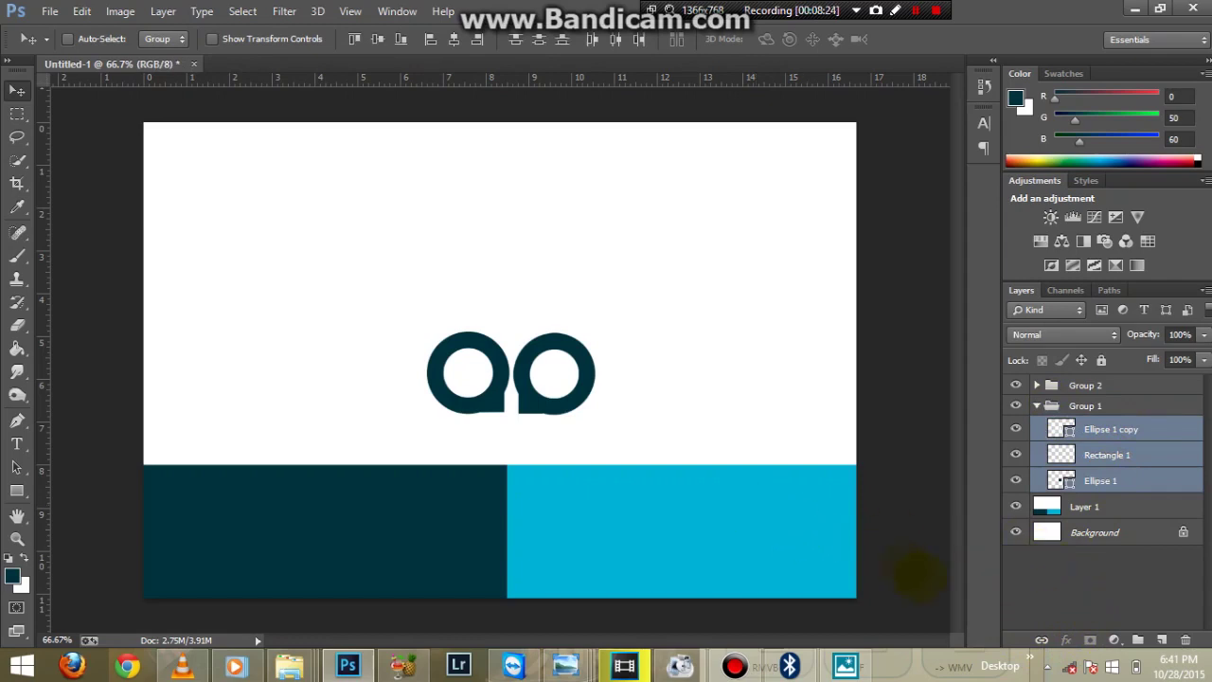
right_click(1127, 452)
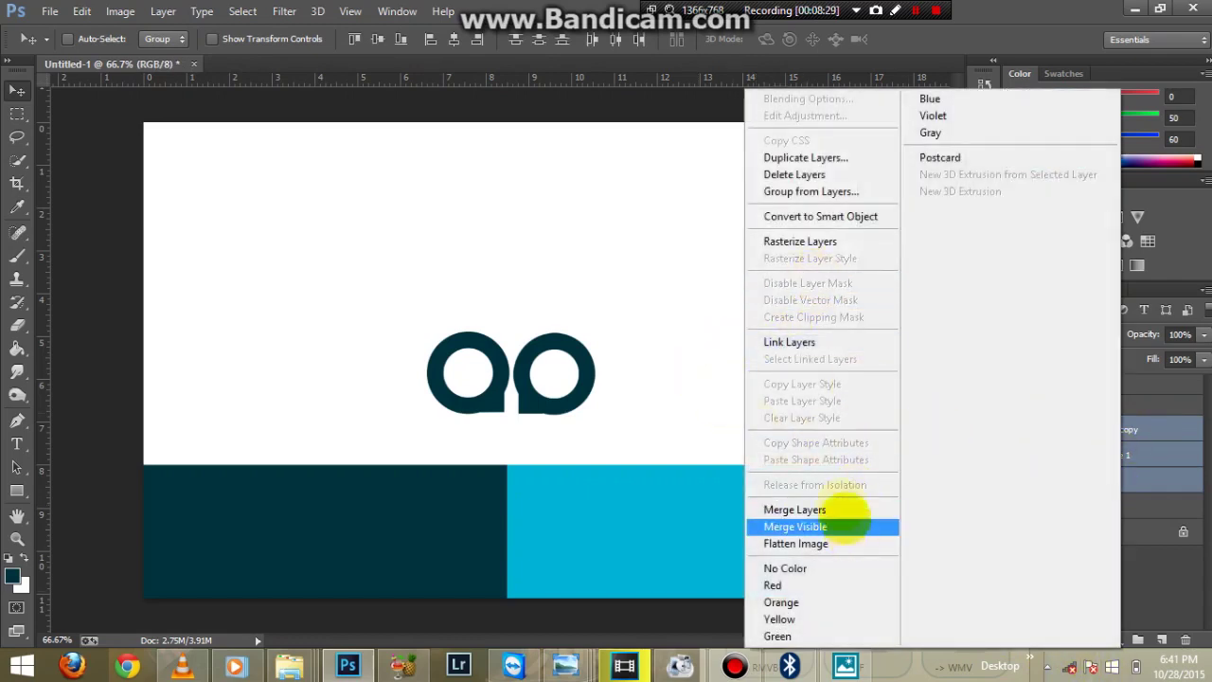
click(833, 509)
Add a Color Overlay to the merged emblem layer, using the cyan 00b3d6 sampled from the lighter block.
click(1067, 640)
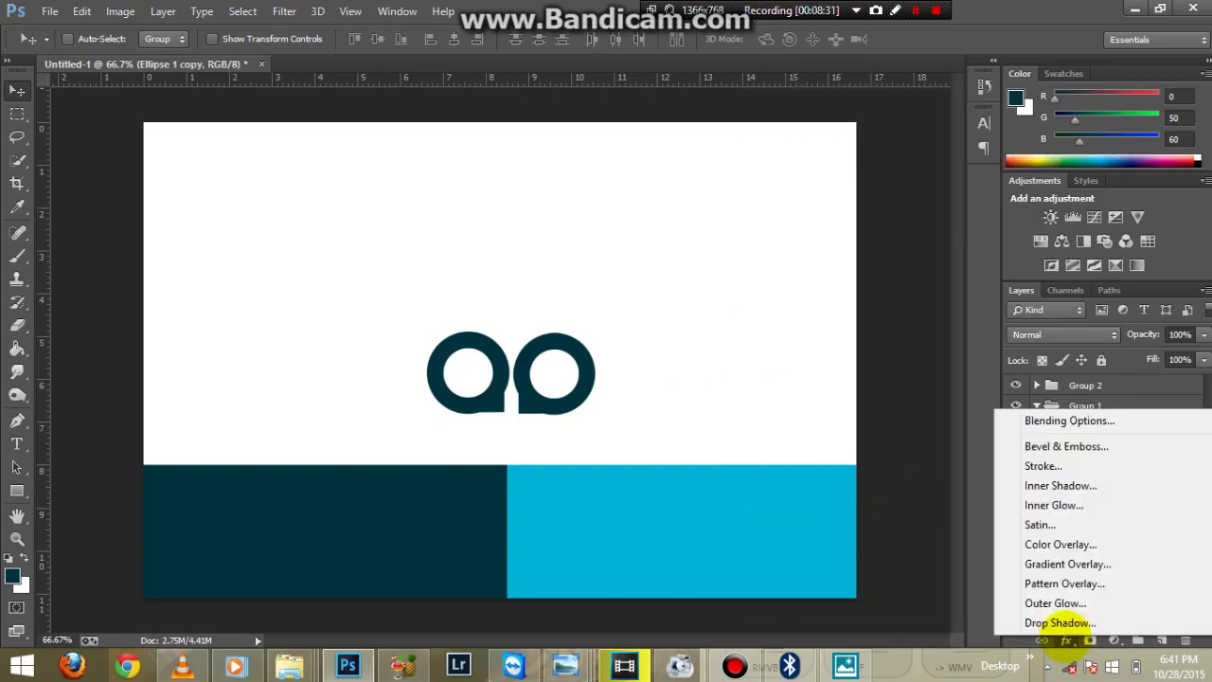
click(1061, 544)
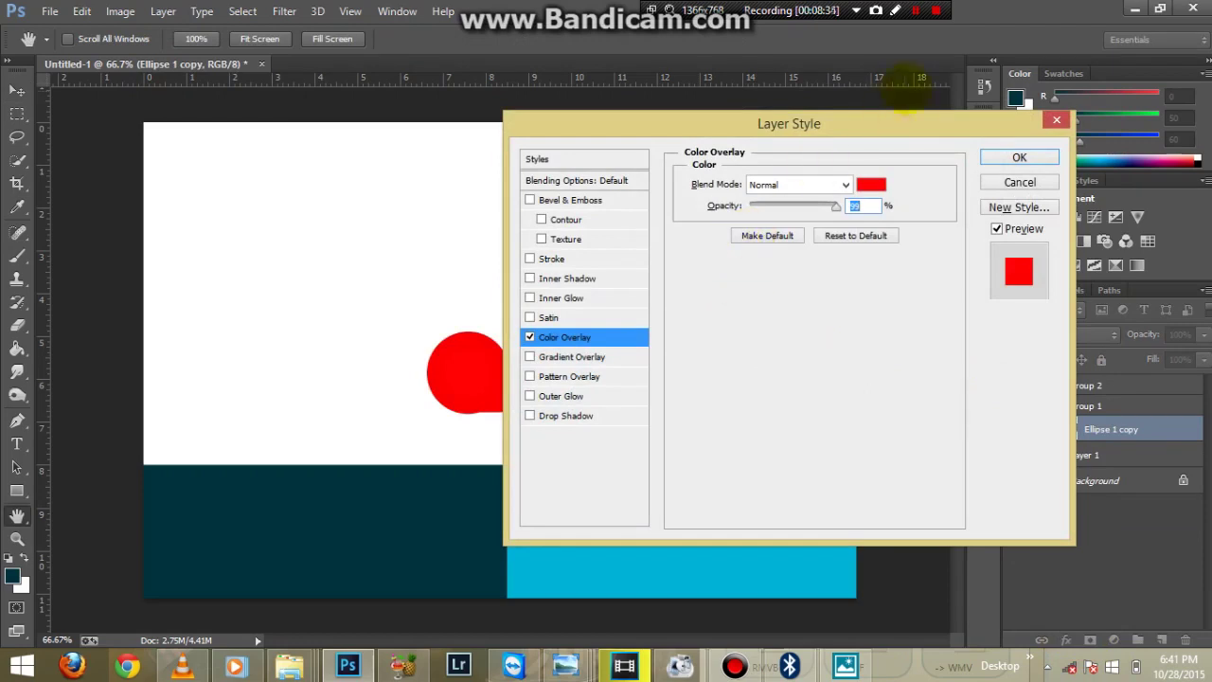
drag(917, 122, 1112, 118)
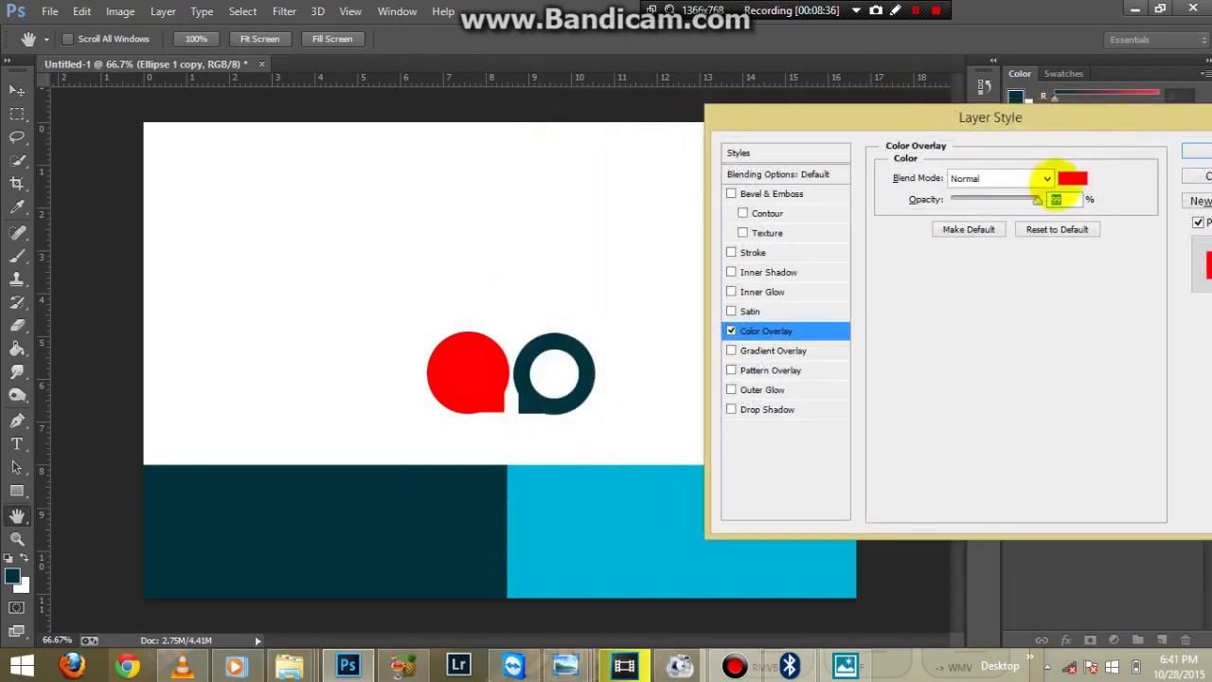
click(1073, 178)
mouse_move(769, 414)
mouse_down()
mouse_move(717, 414)
mouse_move(777, 410)
mouse_up()
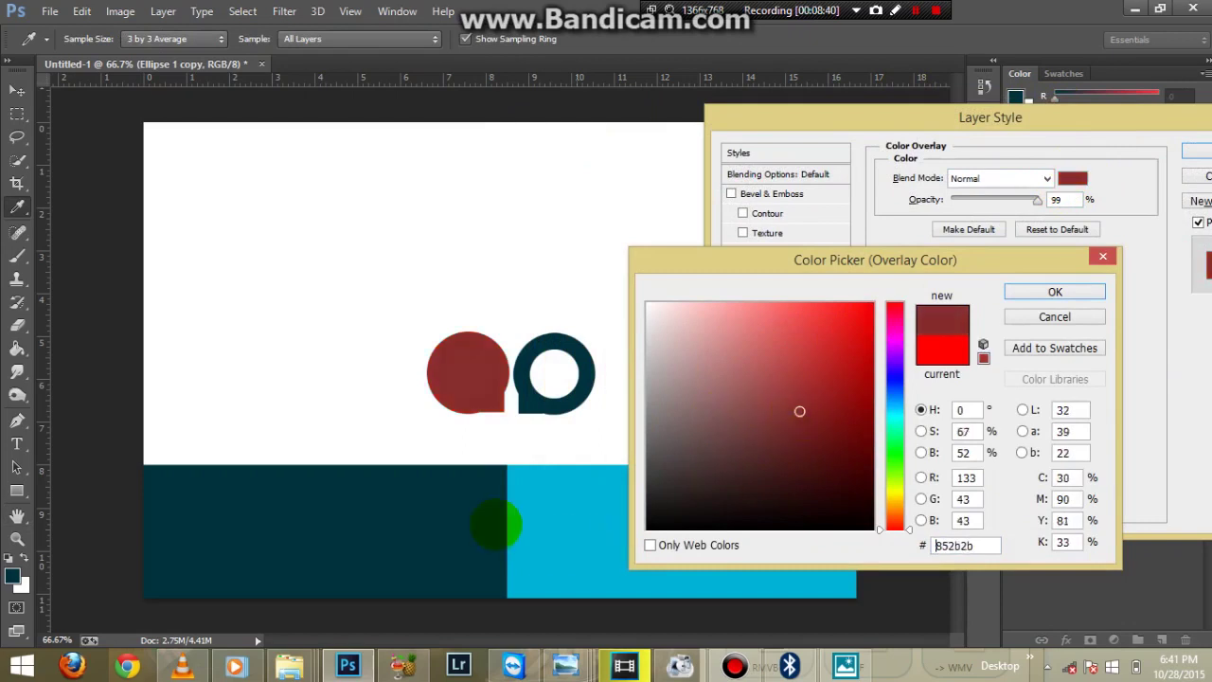
click(573, 519)
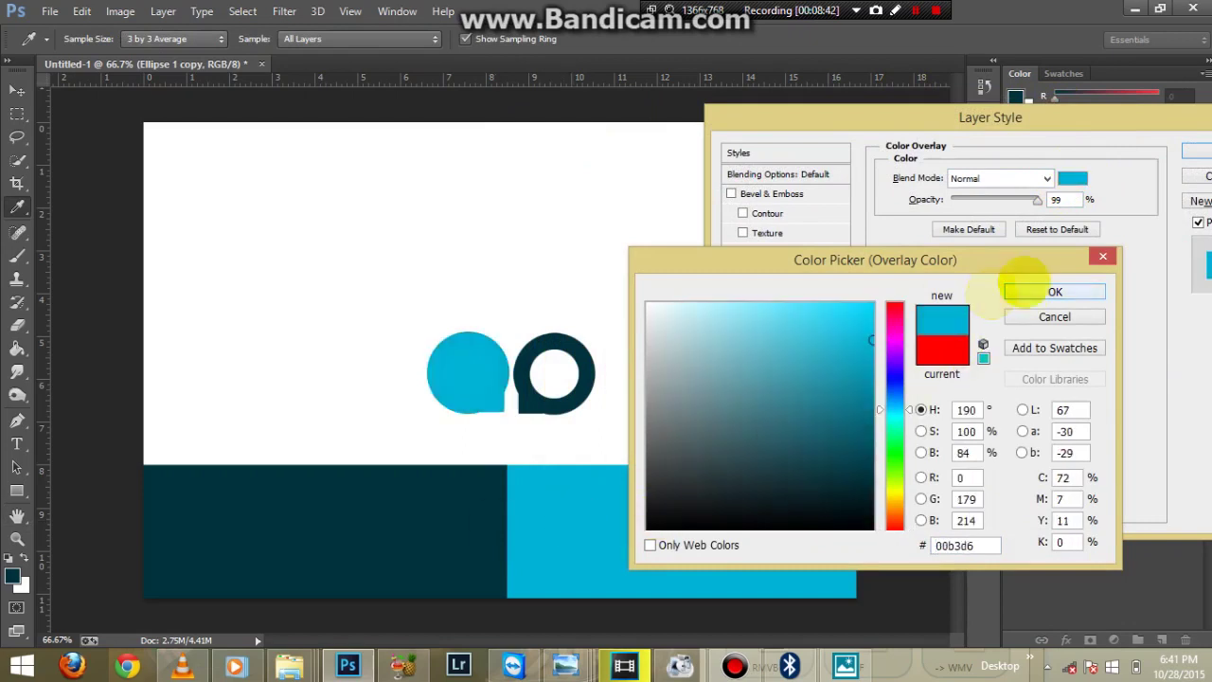
click(1055, 292)
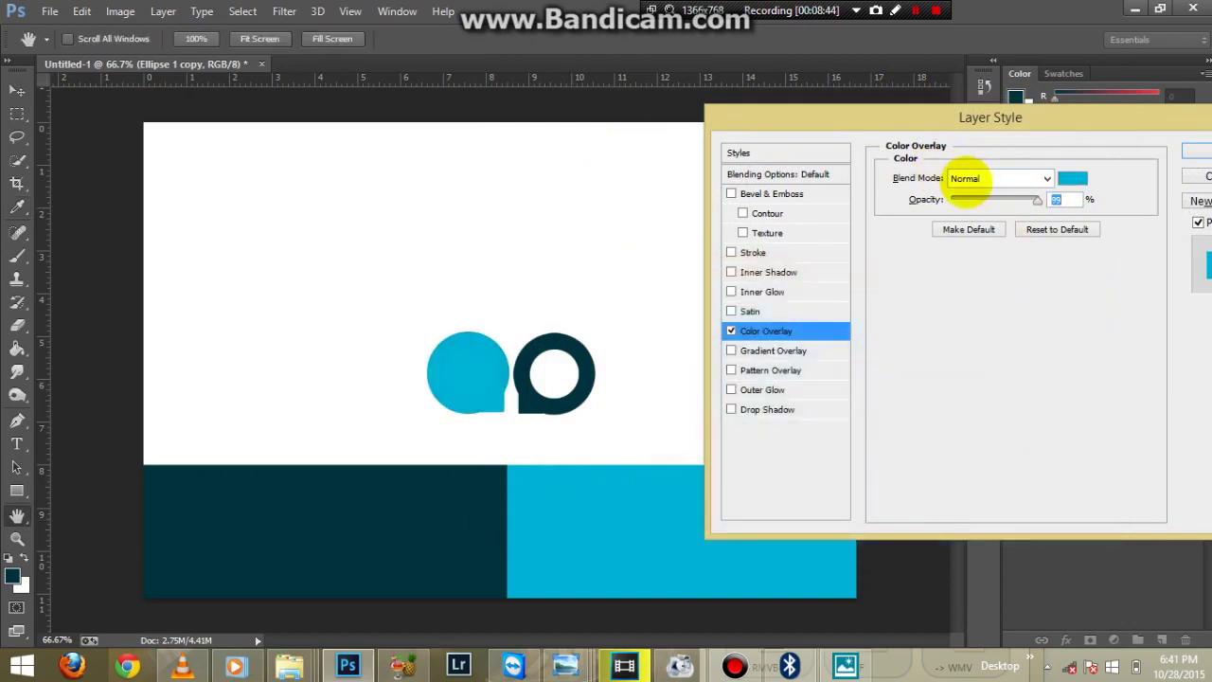
Set the overlay's blend mode to Screen, apply the layer style, and collapse the effects list and Group 1.
click(1027, 179)
click(985, 338)
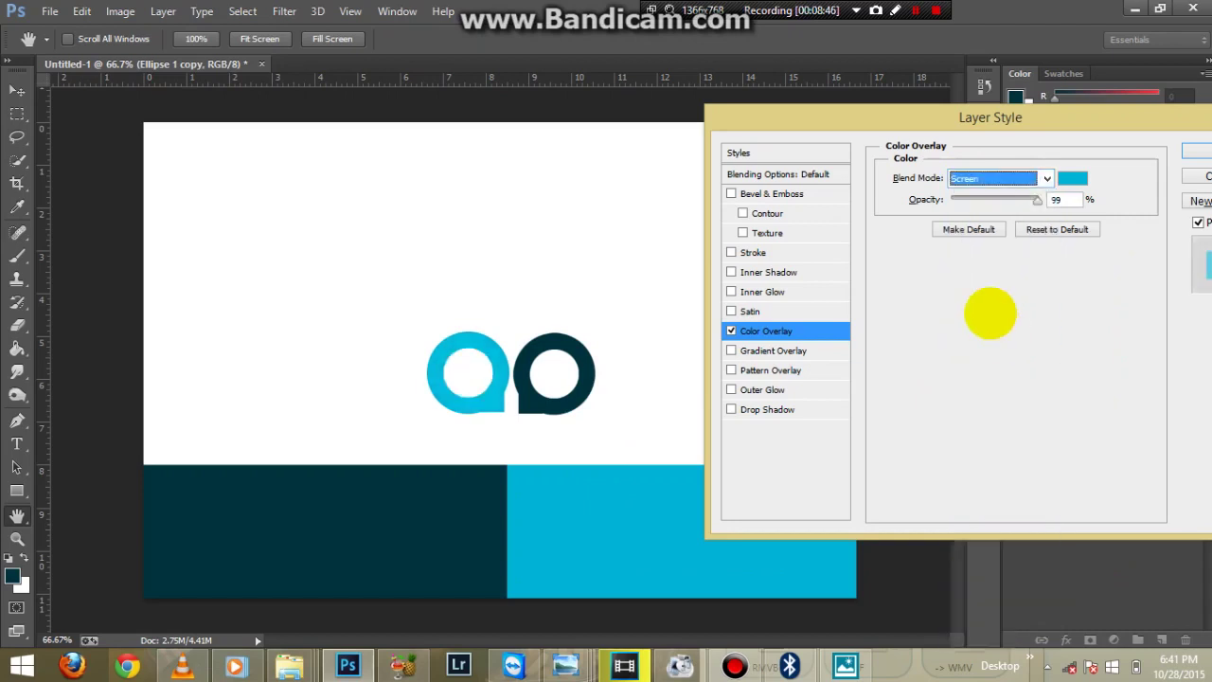
click(1197, 151)
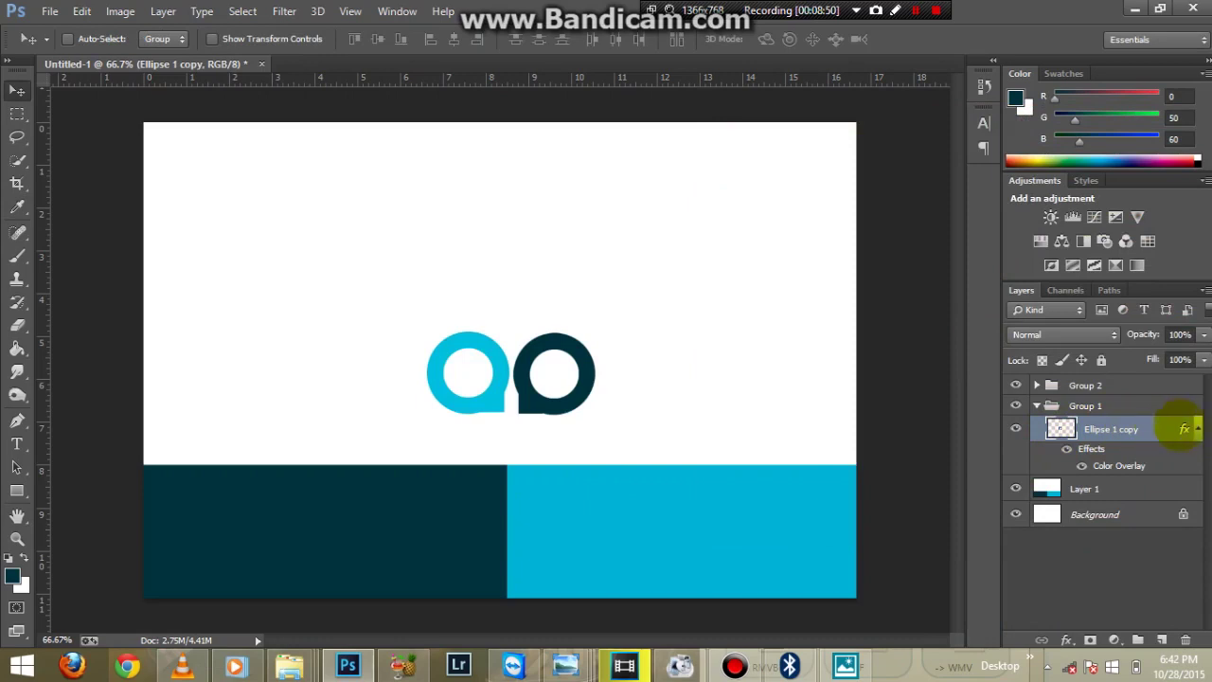
click(1197, 429)
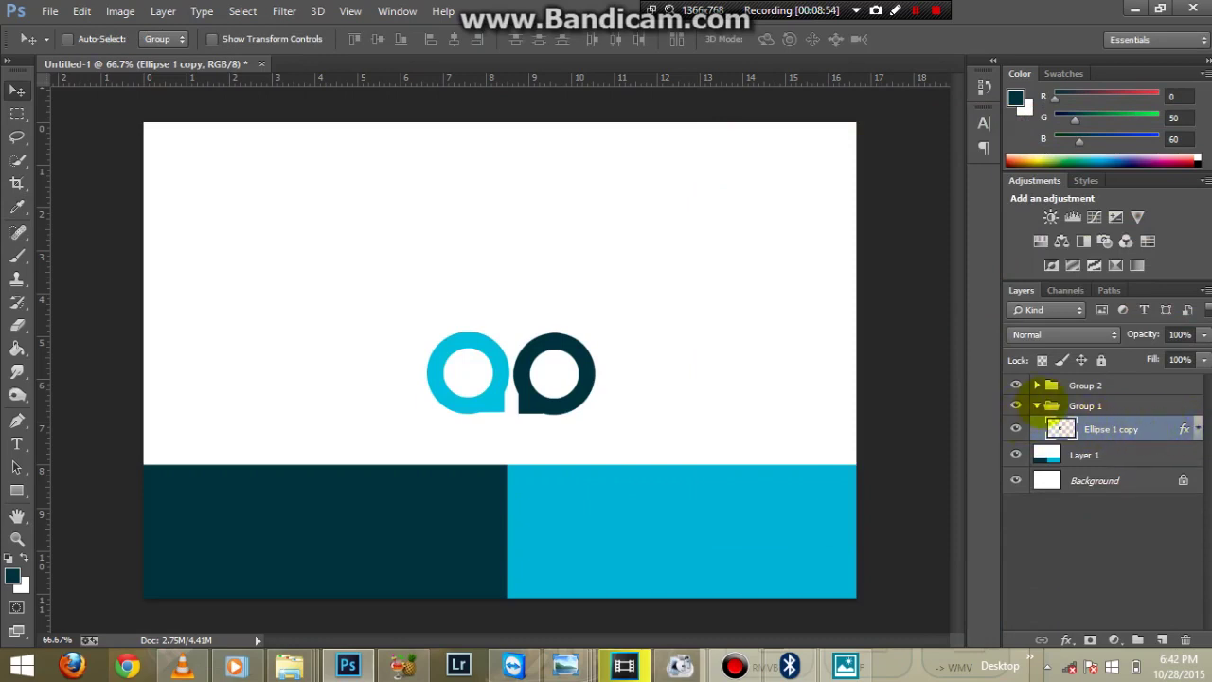
click(1036, 405)
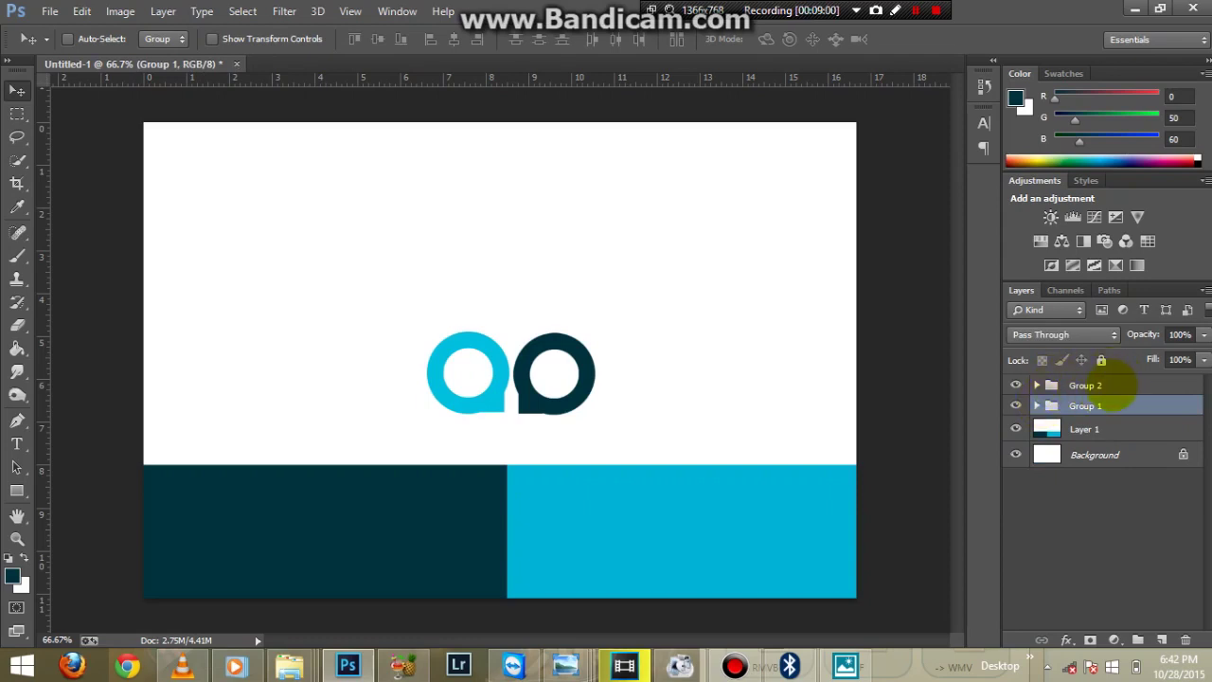
shift+click(1115, 385)
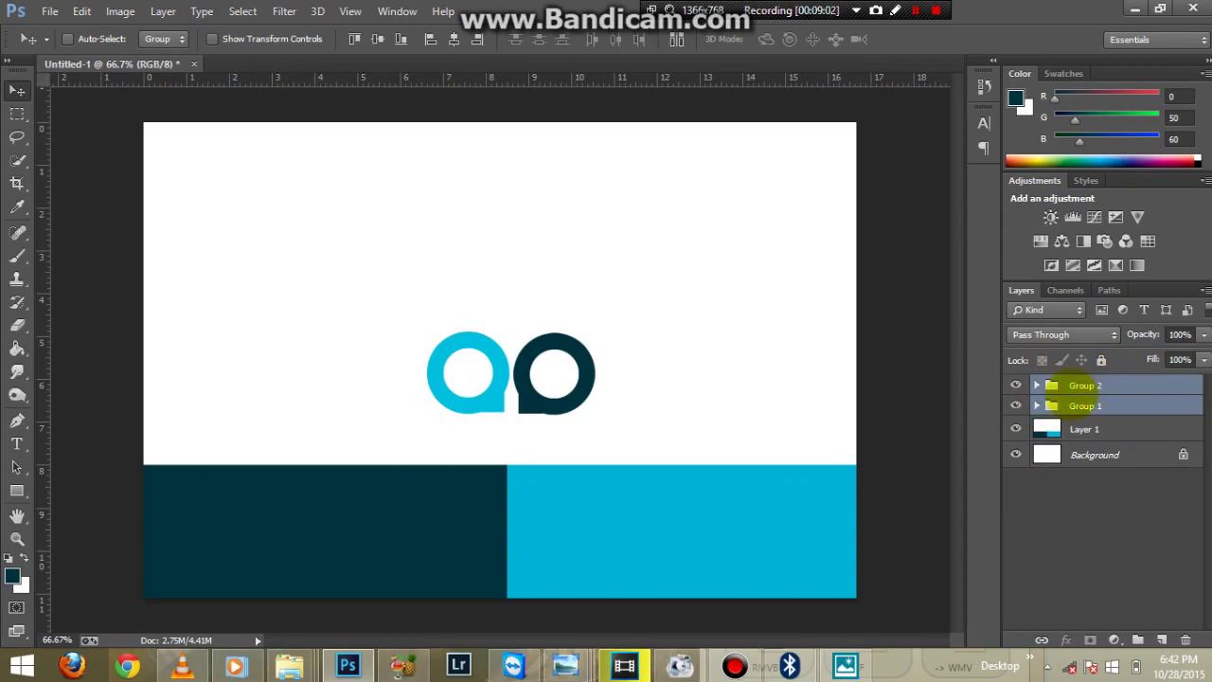
click(1059, 405)
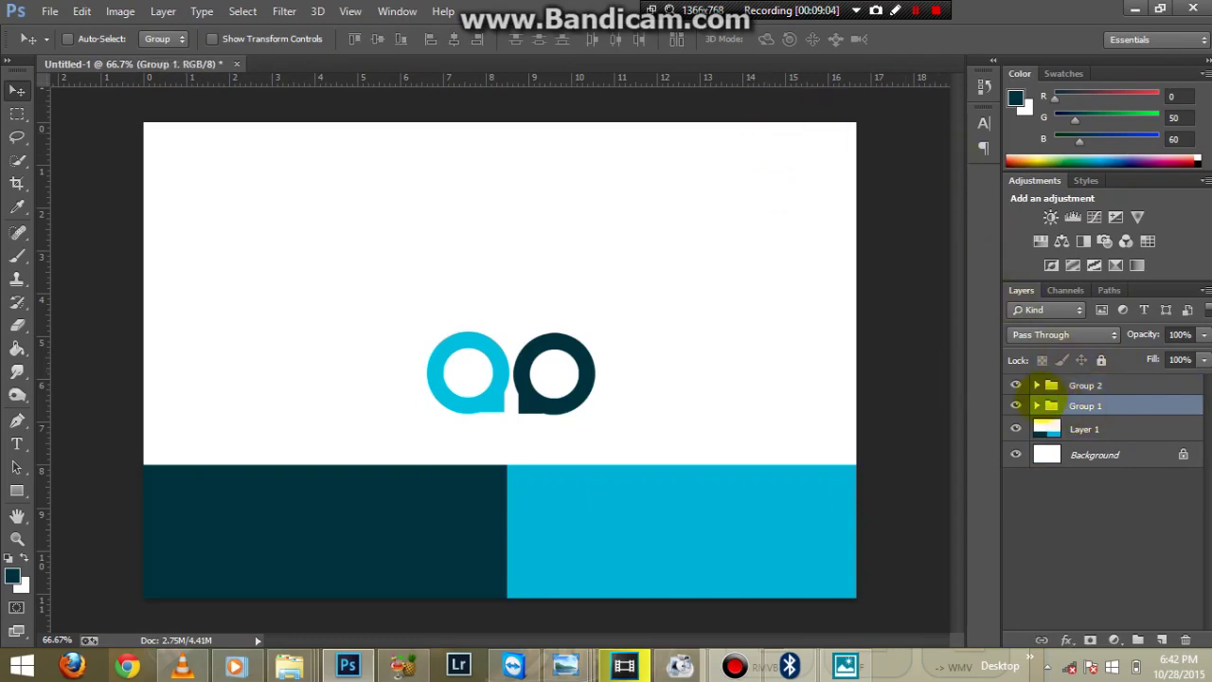
click(1036, 385)
click(1036, 385)
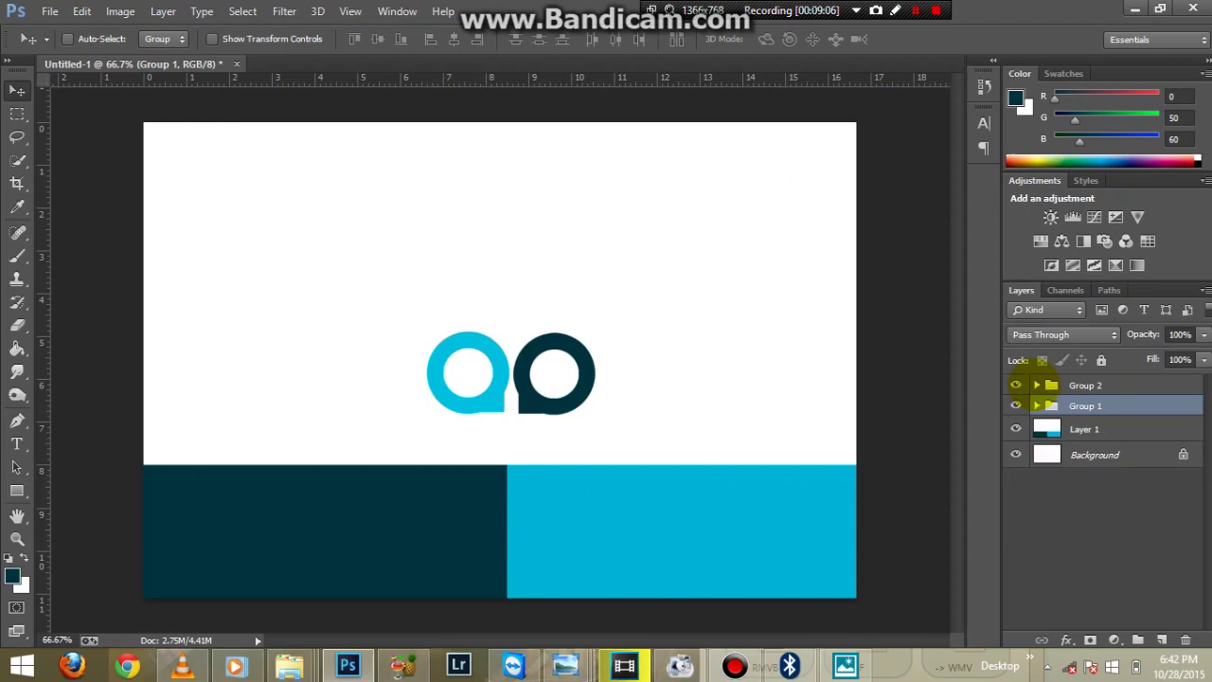
ctrl+click(1079, 383)
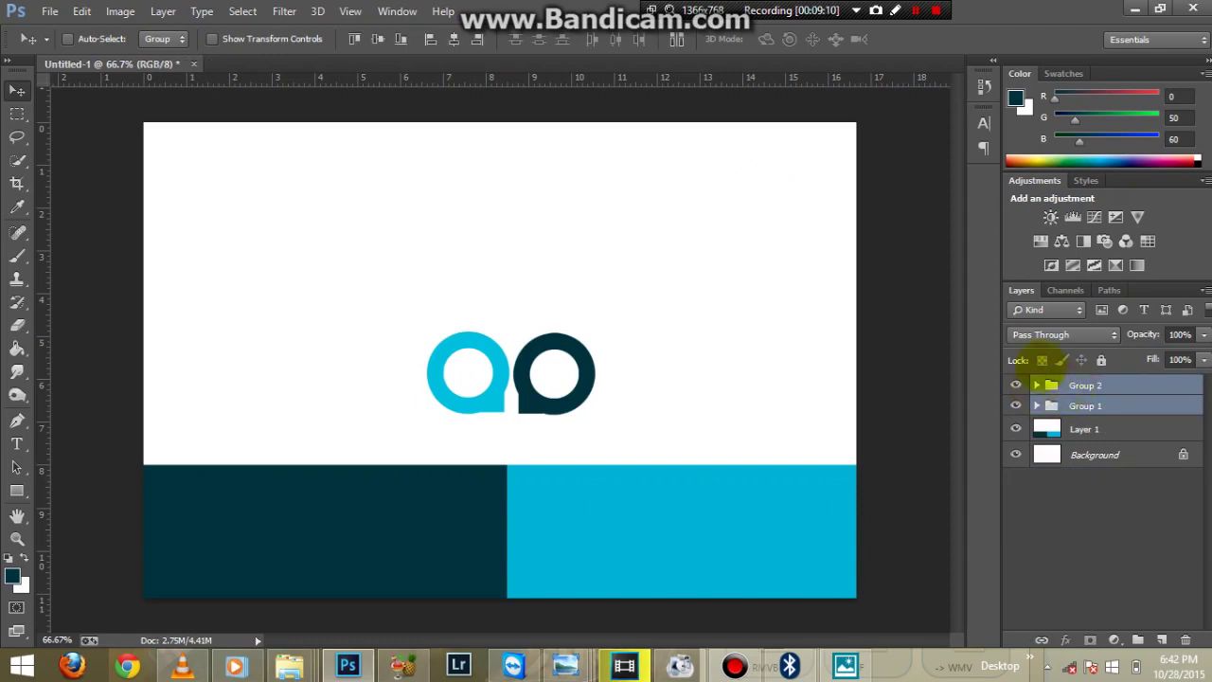
click(1089, 543)
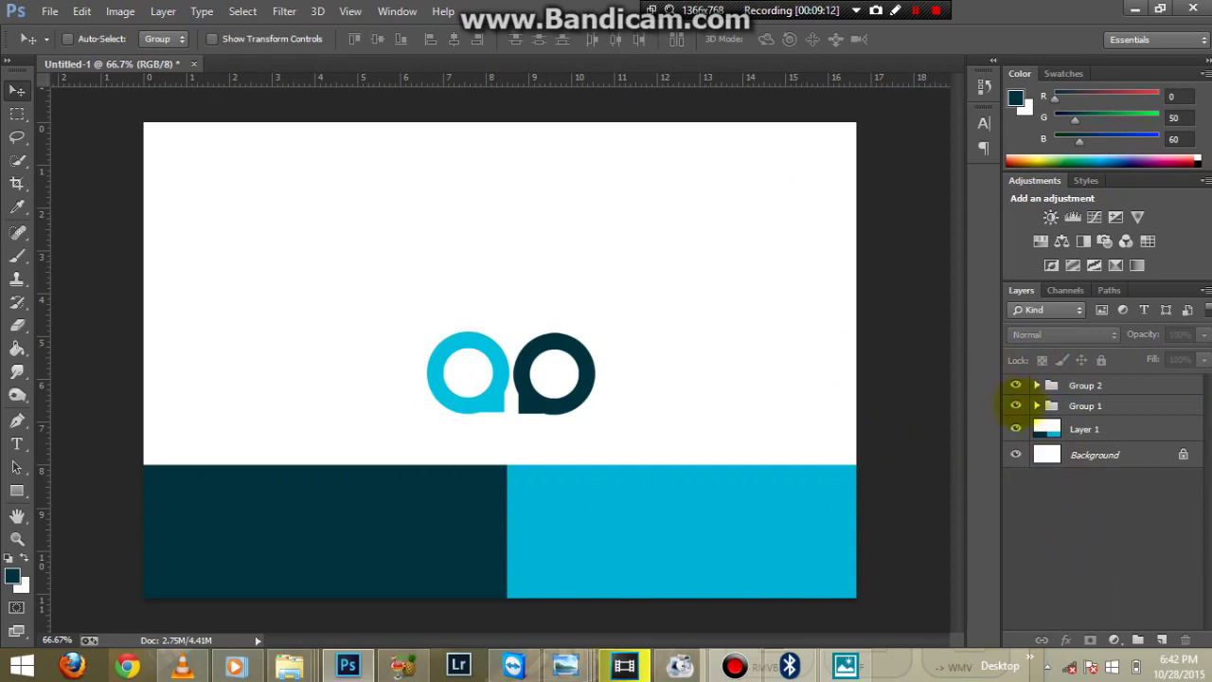
Add the text "Shivam Photography" in dark teal MoolBoran below the ring emblems, above the existing groups.
click(1081, 384)
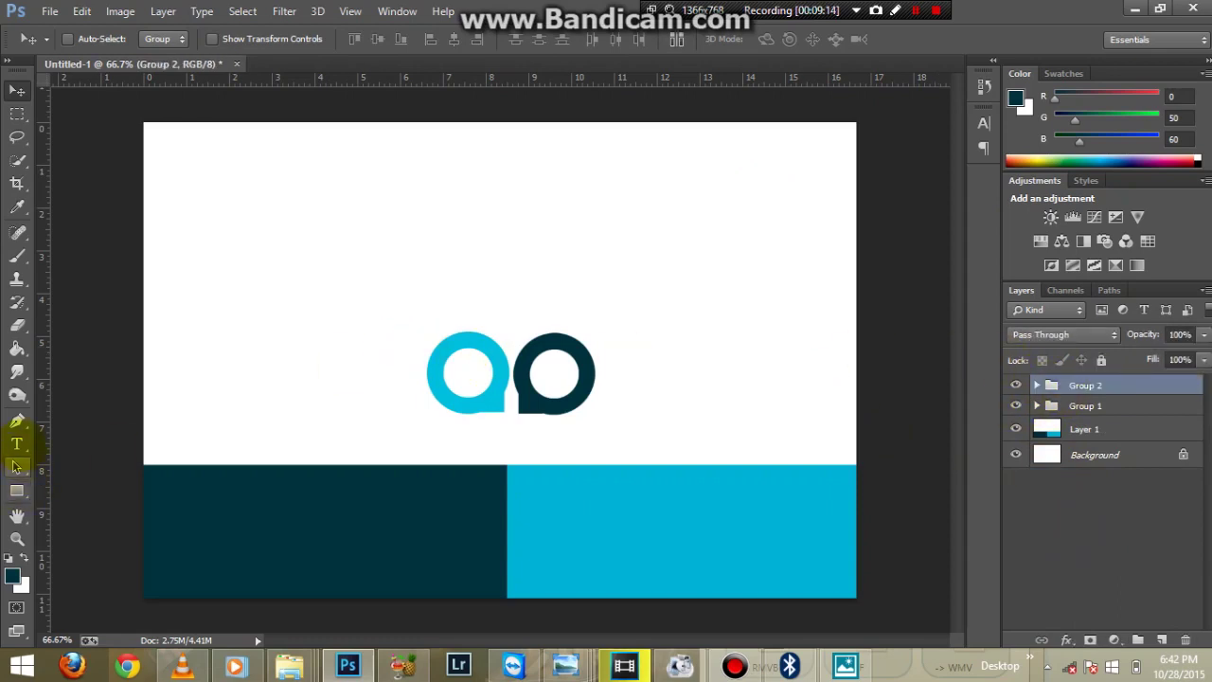
click(17, 443)
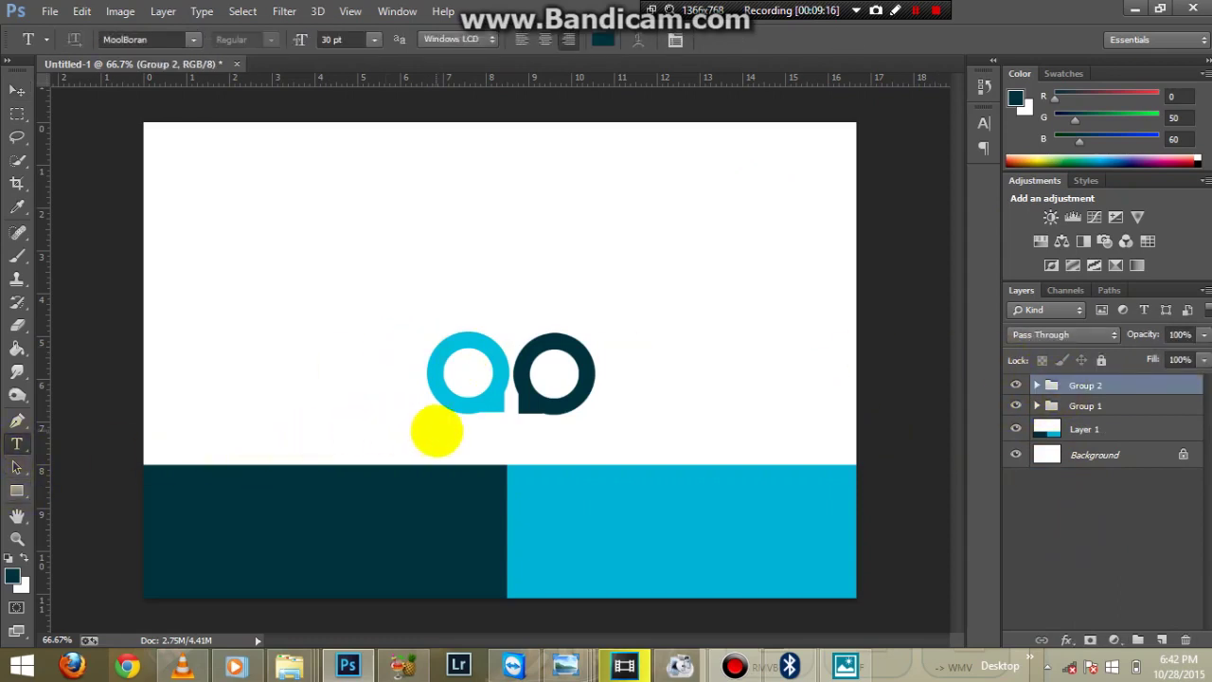
click(437, 429)
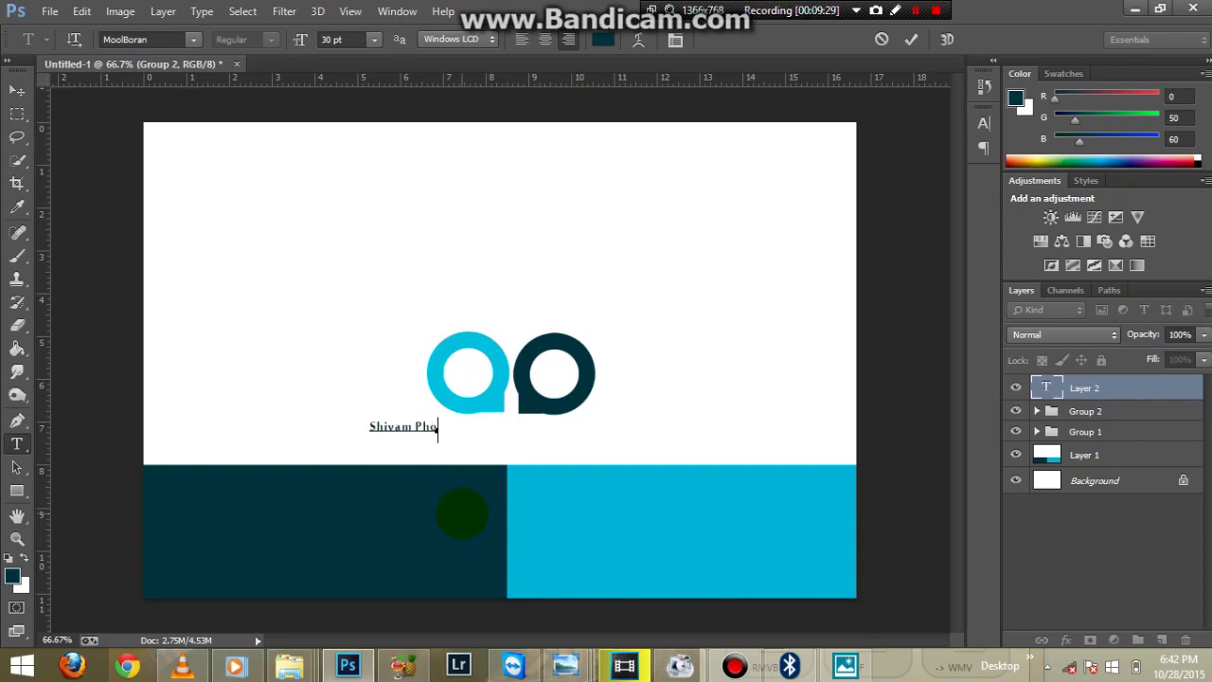
text(gra)
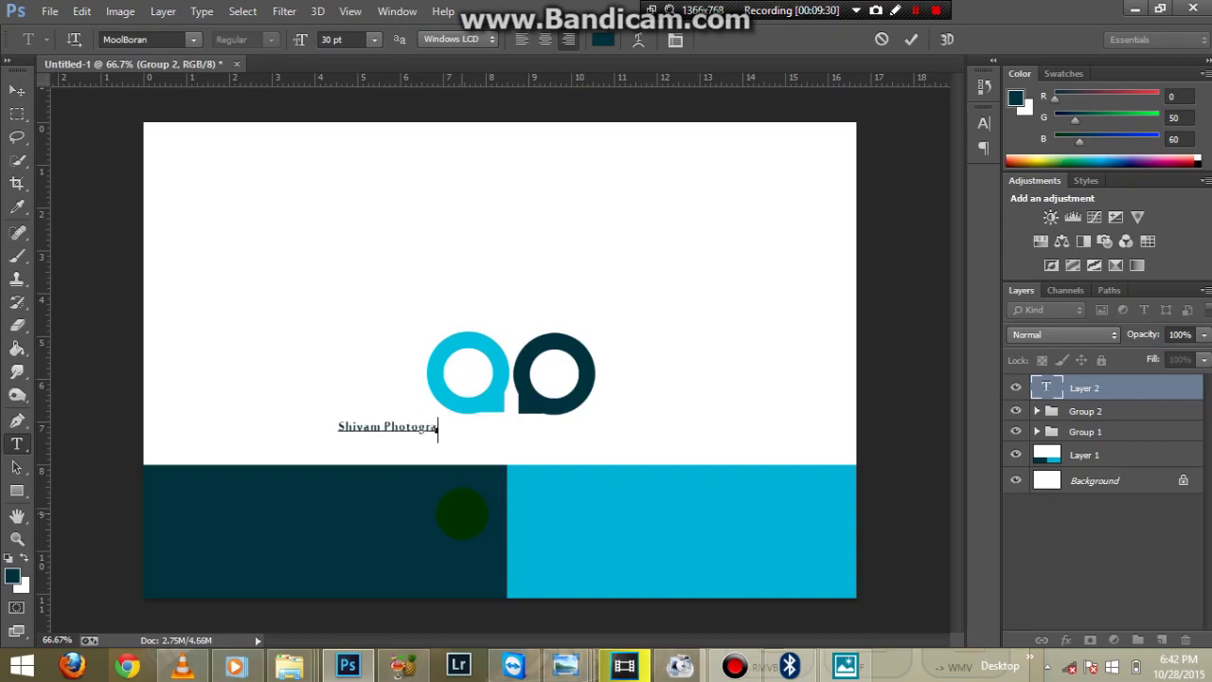
text(phy)
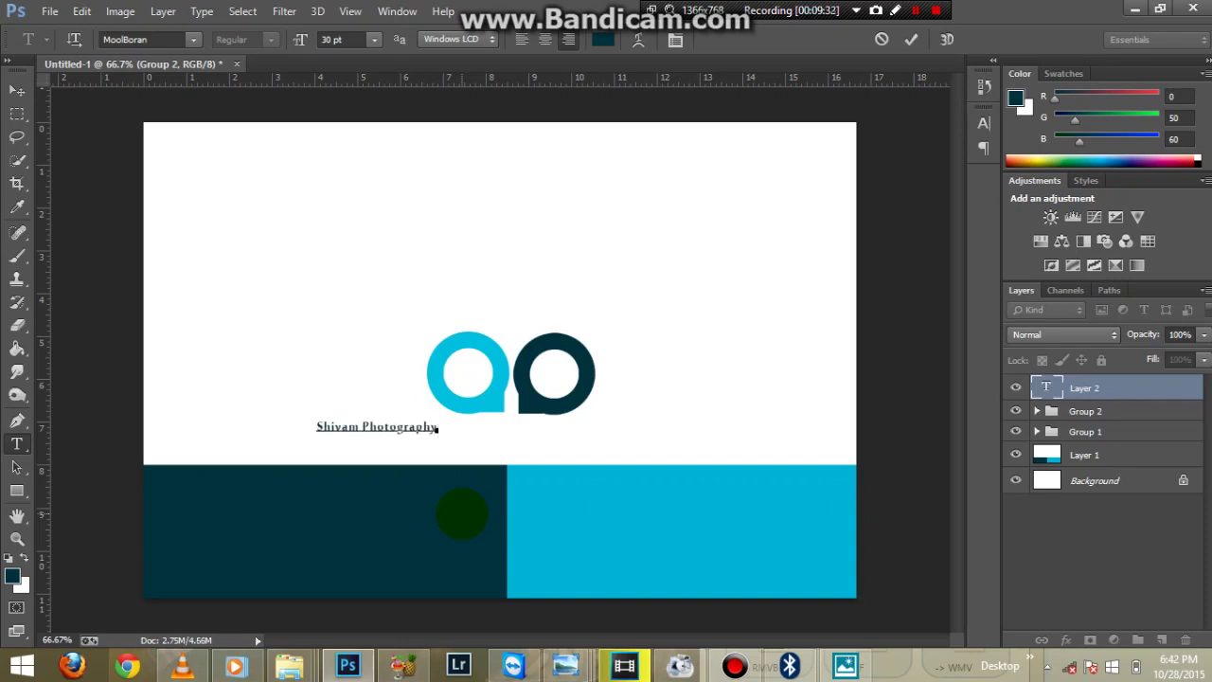
Set the business name's font size to 36 pt and move it beneath the two emblems, ending at the dark ring's outer edge.
drag(437, 428, 266, 394)
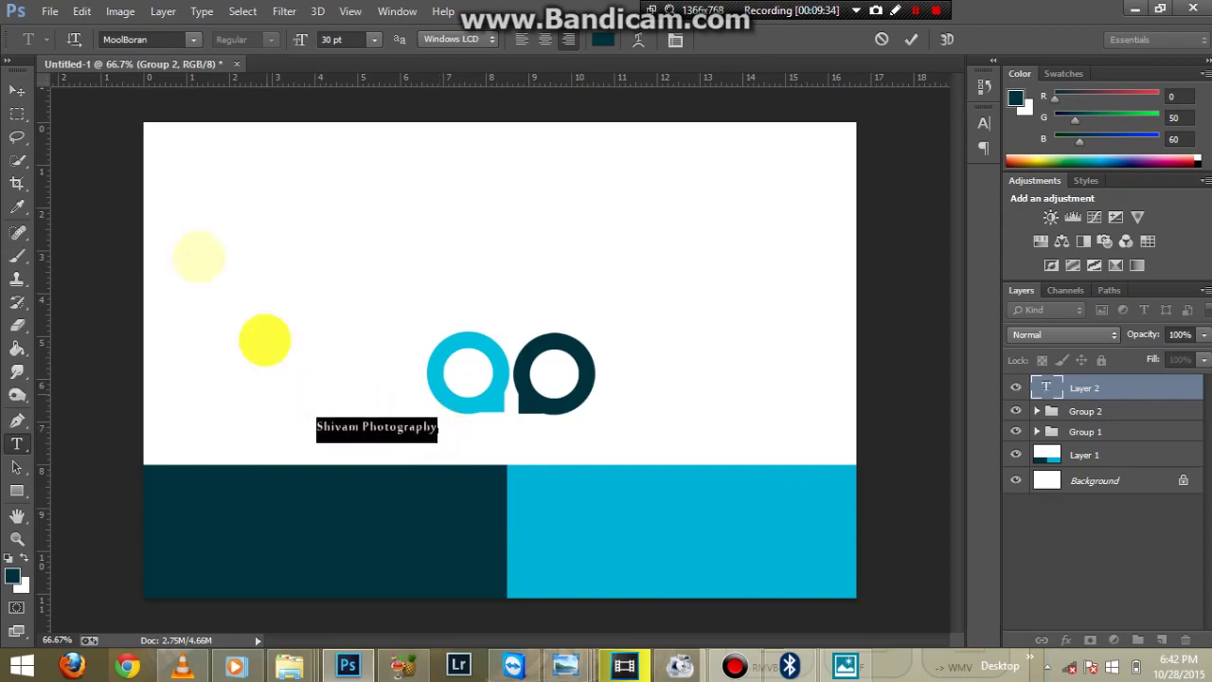
click(373, 39)
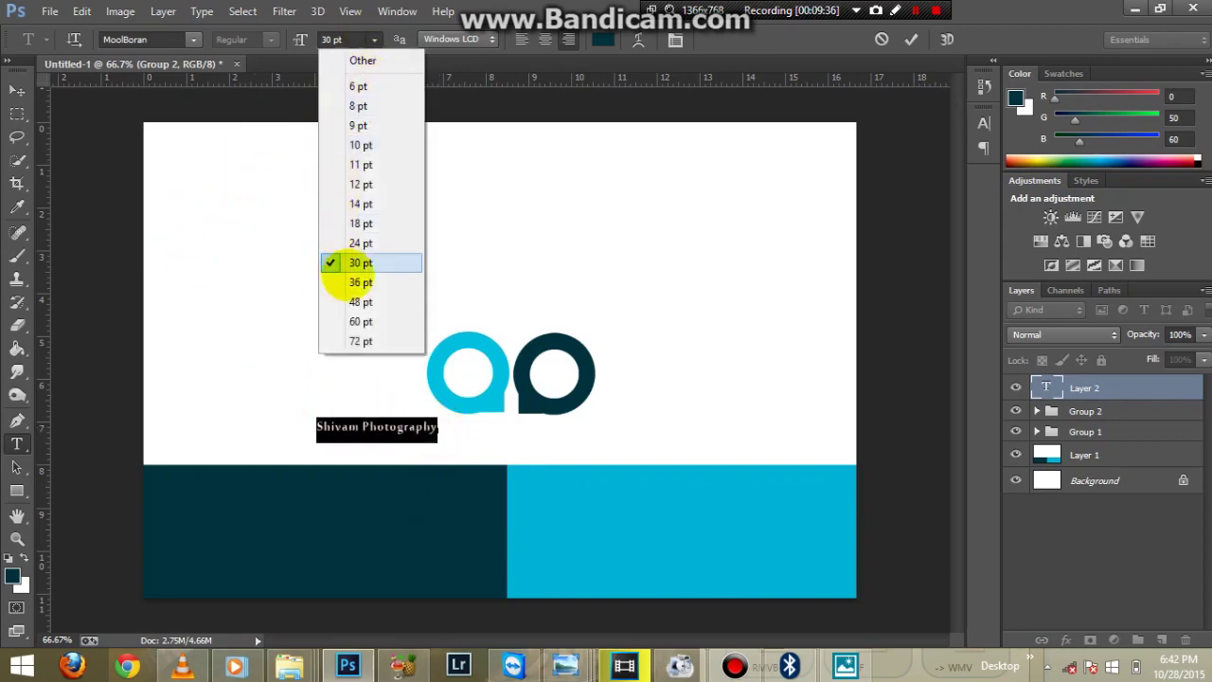
click(358, 282)
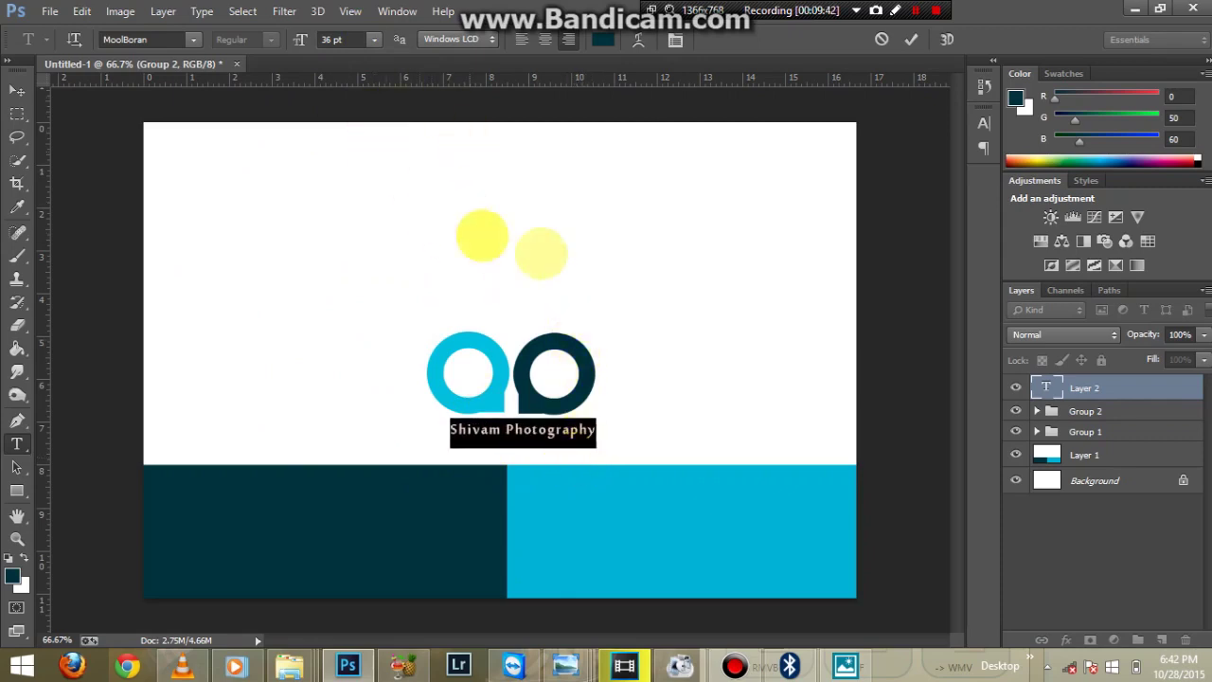
mouse_move(606, 441)
mouse_down()
mouse_move(452, 453)
mouse_move(612, 460)
mouse_move(465, 446)
mouse_move(597, 441)
mouse_move(606, 427)
mouse_move(592, 443)
mouse_move(606, 439)
mouse_move(477, 441)
mouse_move(593, 462)
mouse_move(596, 452)
mouse_up()
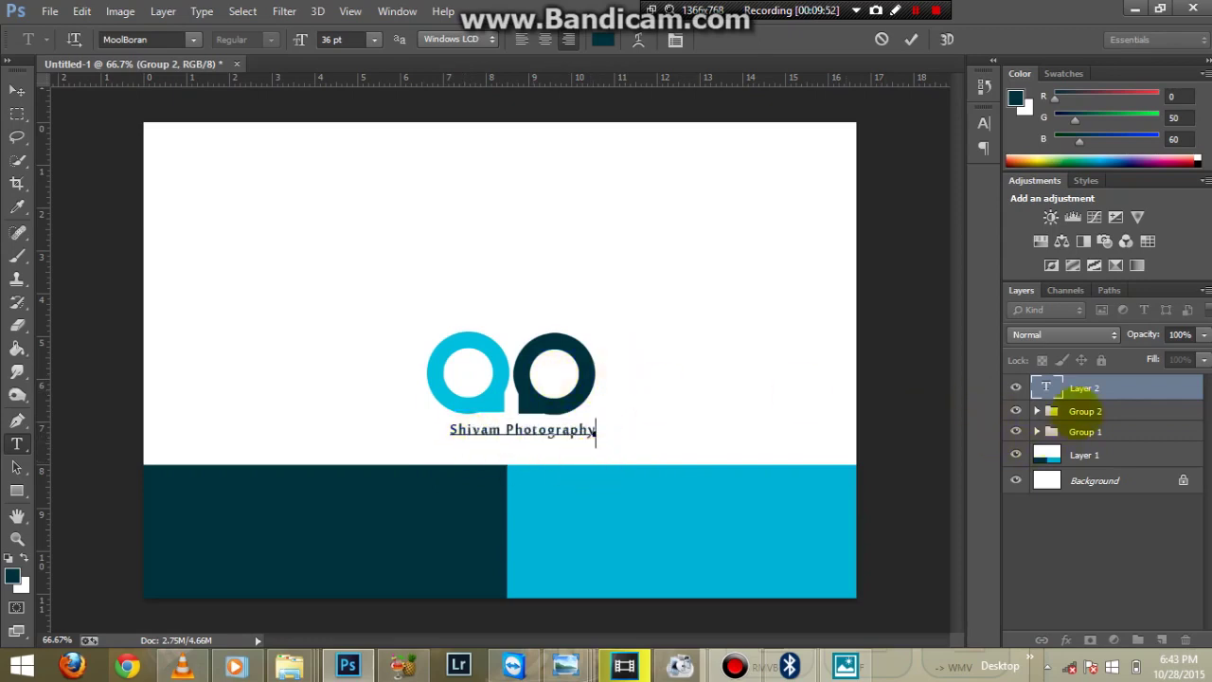
Combine Group 1 and Group 2 into one smart object and scale the emblems down to fit just above the business name.
click(1088, 412)
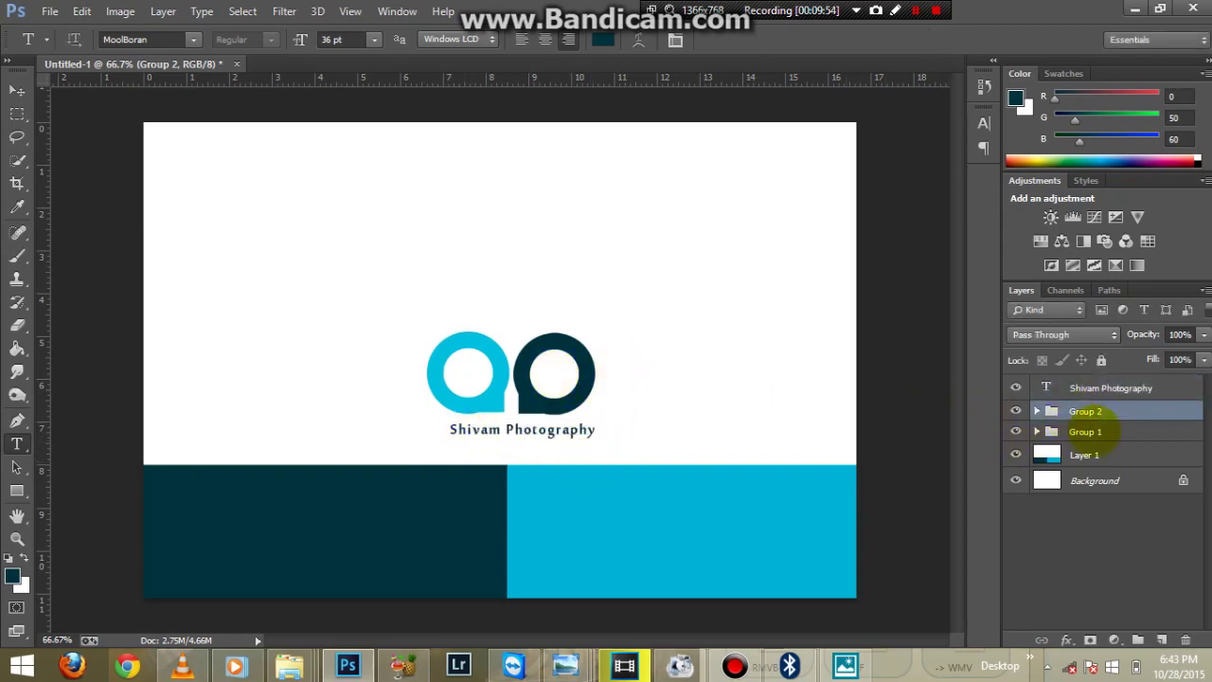
shift+click(1089, 431)
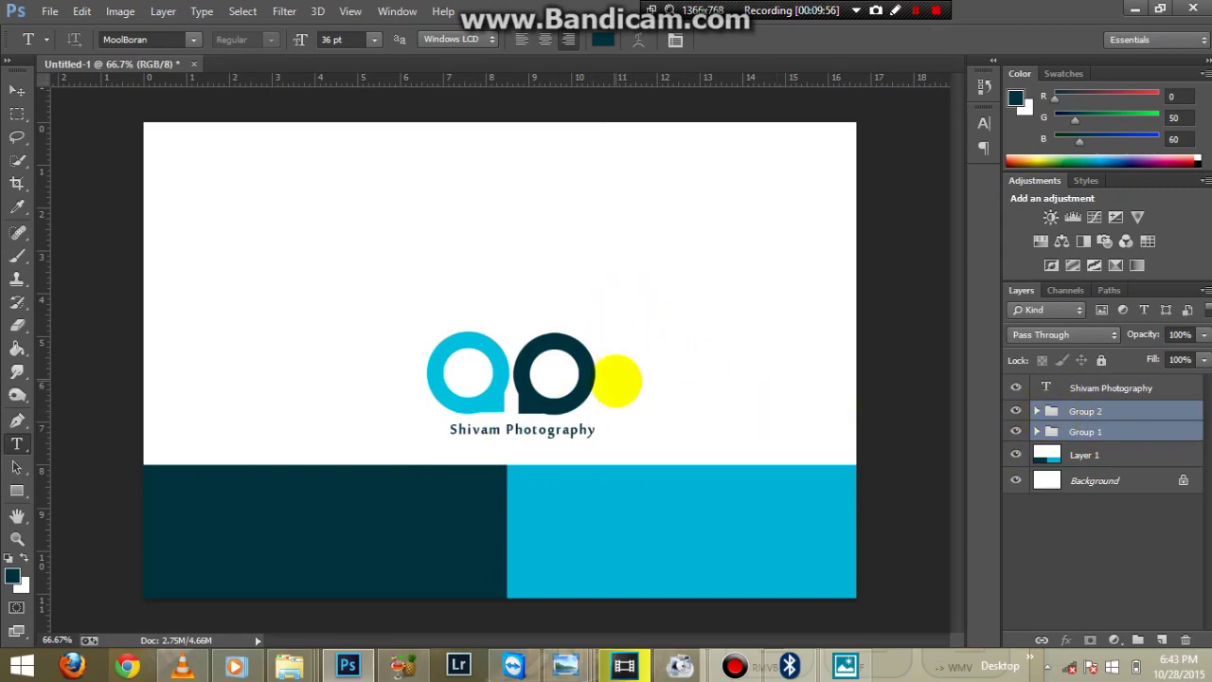
key(ctrl+t)
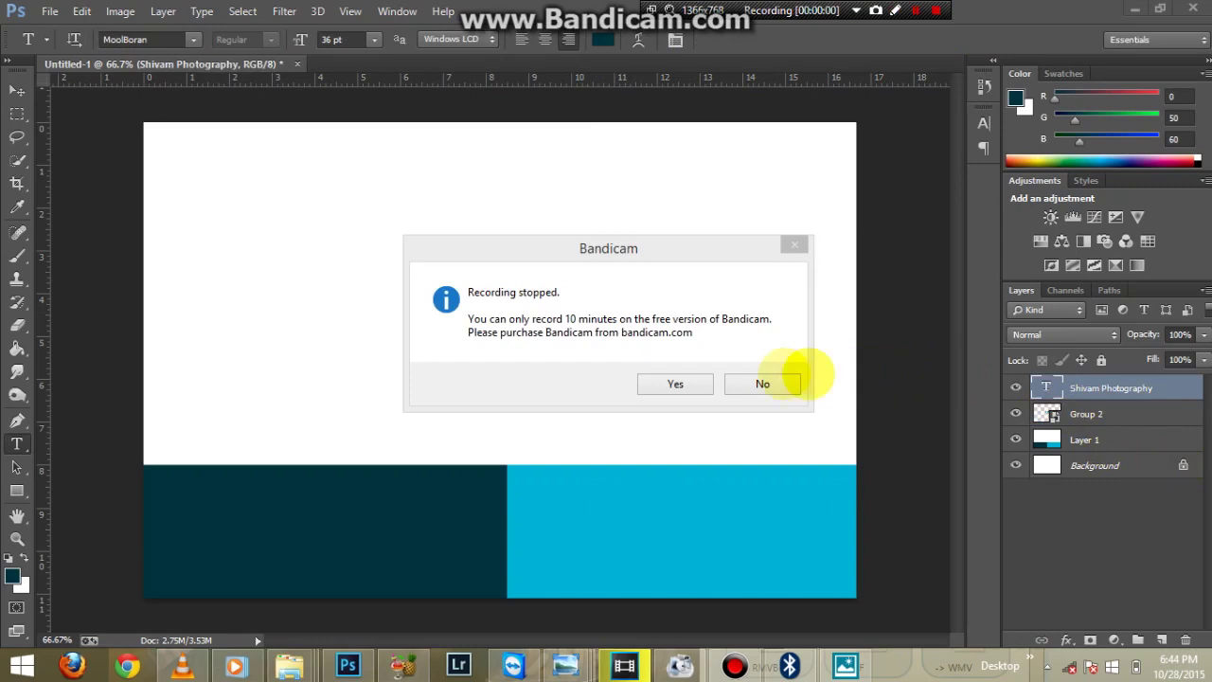
click(775, 381)
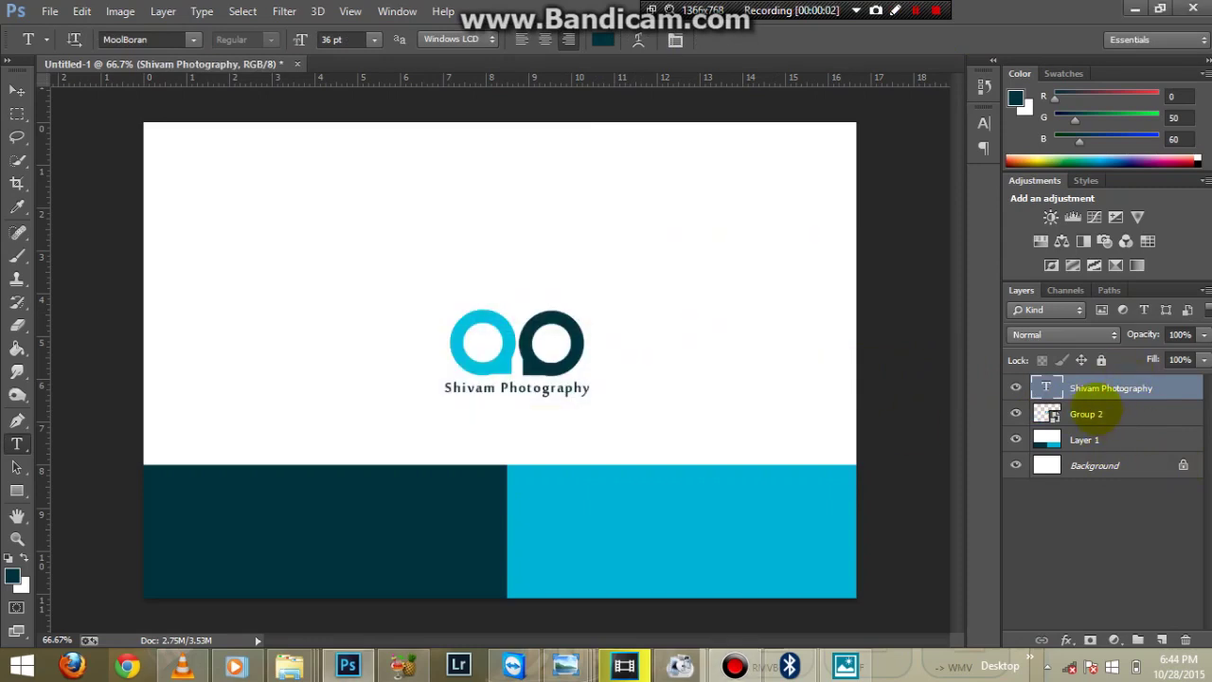
Group the business name text layer together with the Group 2 emblem smart object.
click(1121, 411)
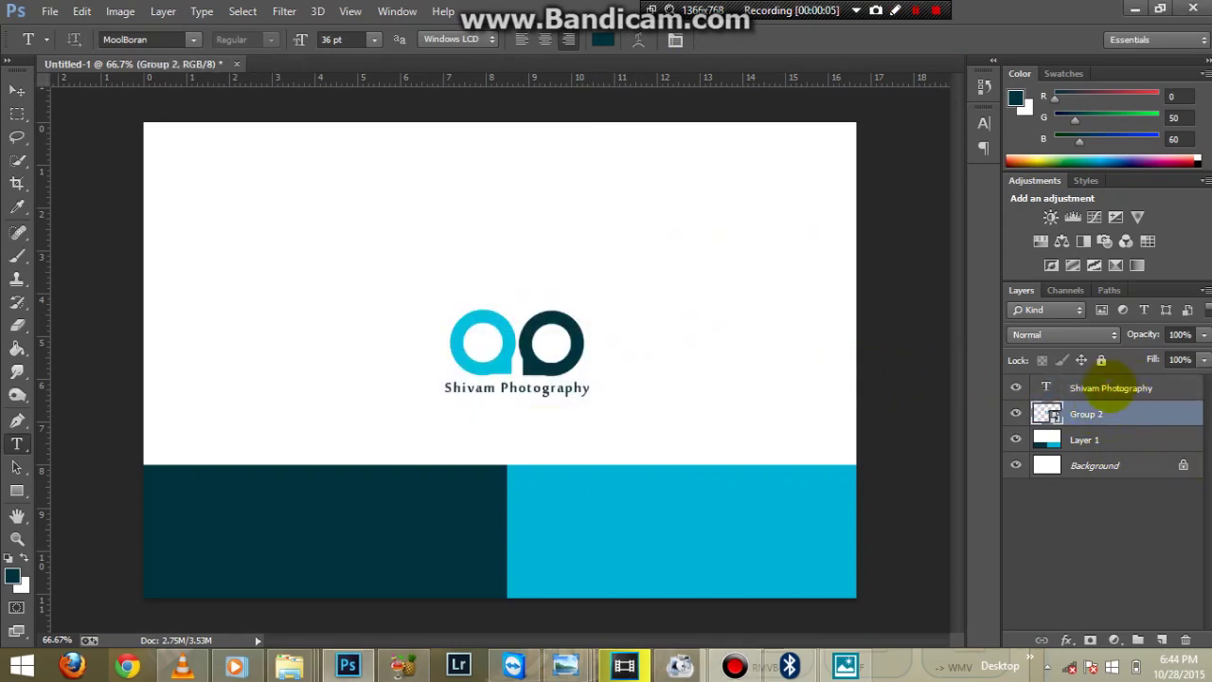
shift+click(1117, 387)
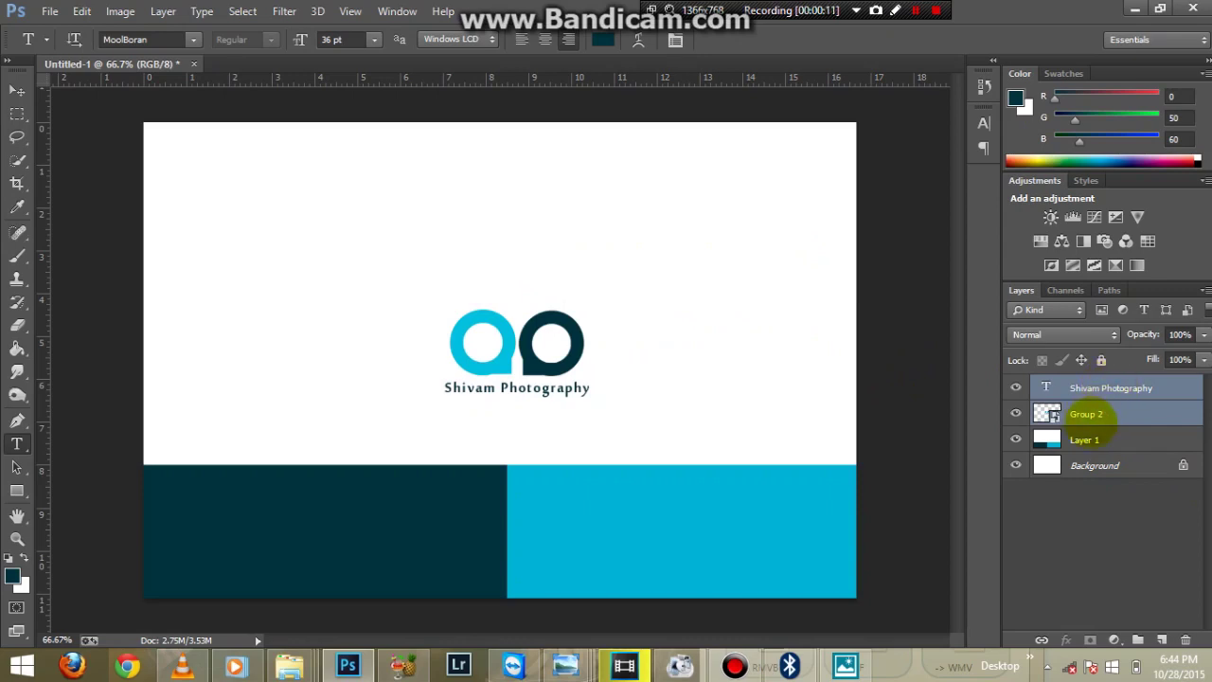
key(ctrl+k)
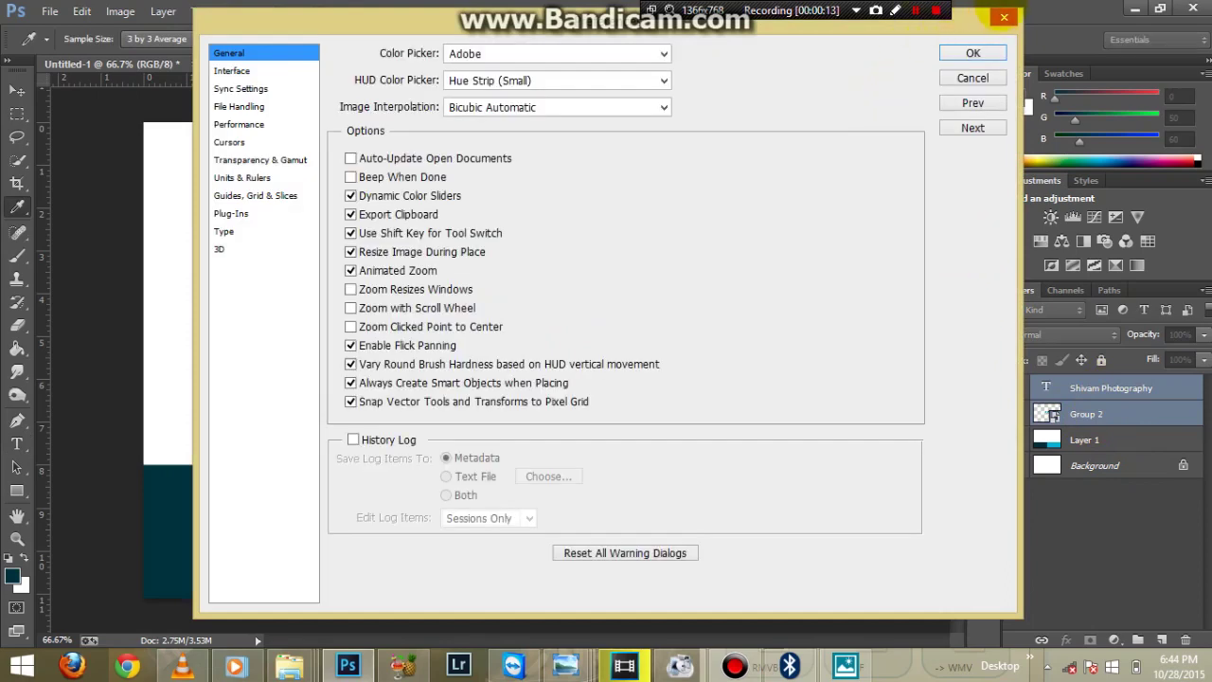
key(Escape)
key(t)
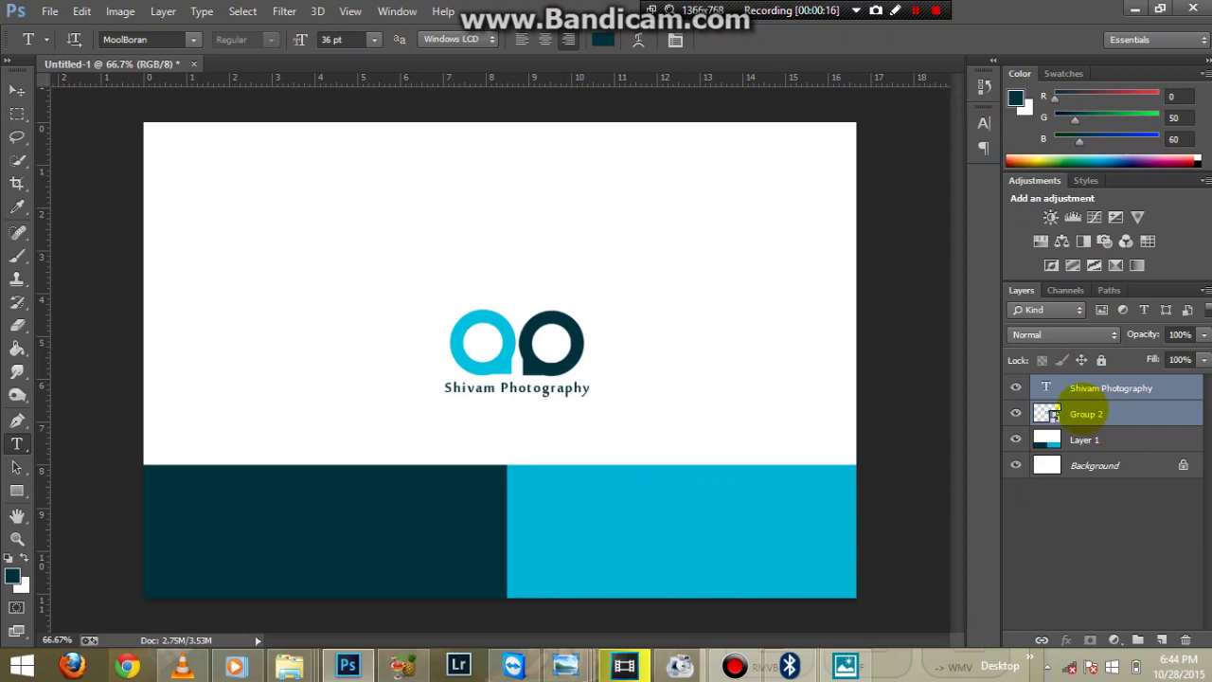
key(ctrl+g)
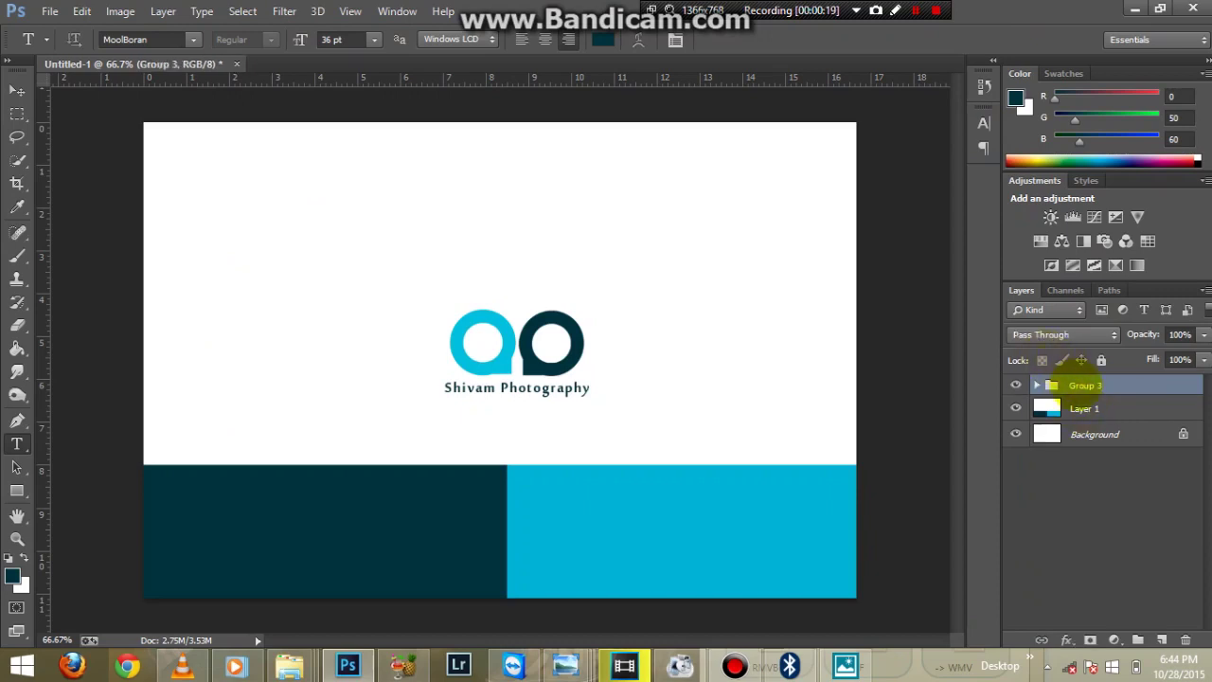
Duplicate the logo group and move the copy onto the dark teal block.
key(ctrl+j)
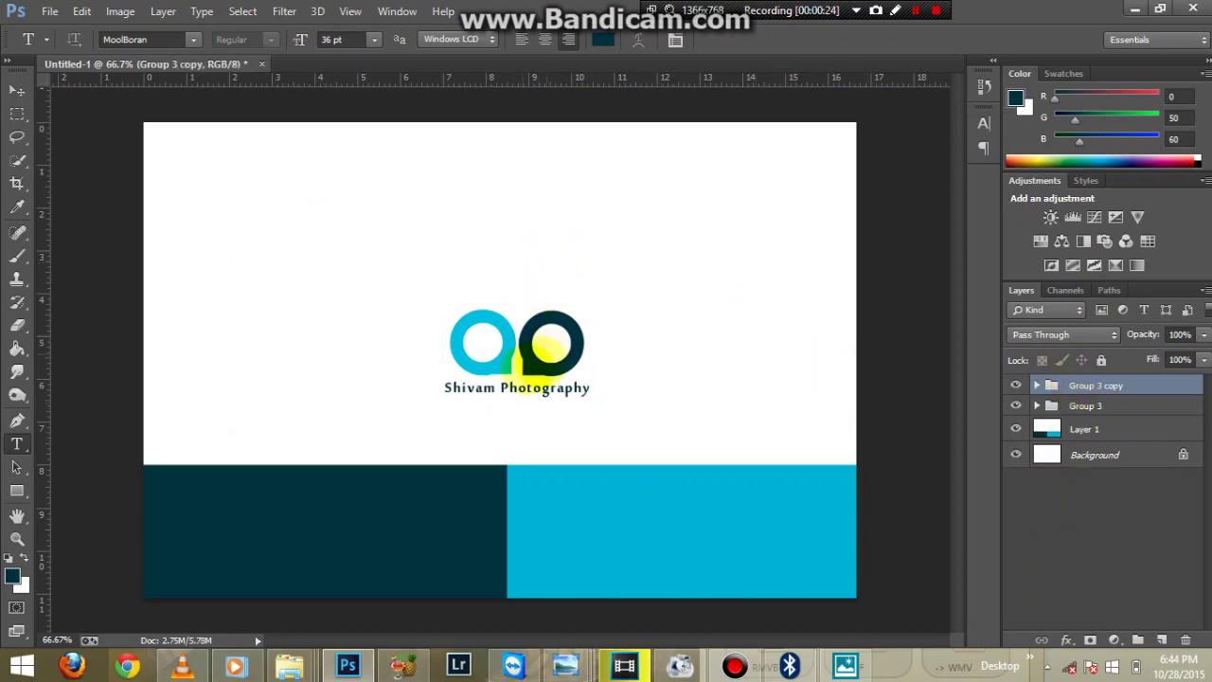
drag(522, 346, 347, 525)
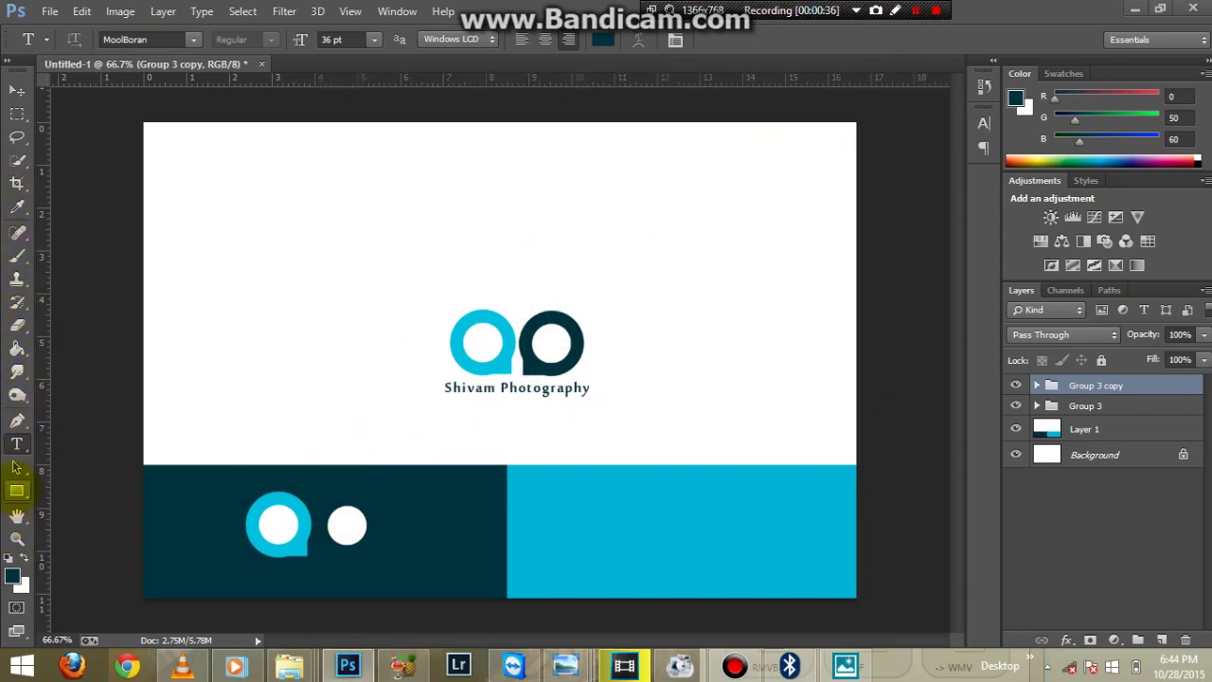
Draw a dark teal ellipse over the copied cyan ring's white centre and enlarge it to about 73 × 73 px so it covers the white.
click(16, 489)
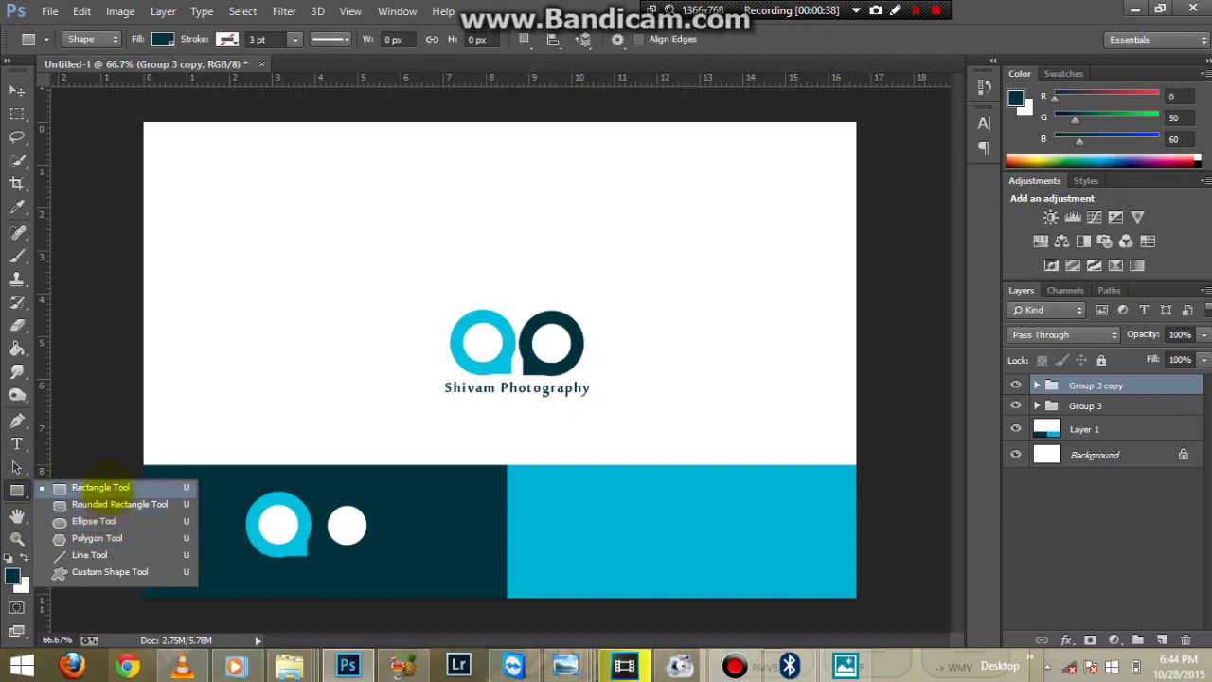
click(95, 521)
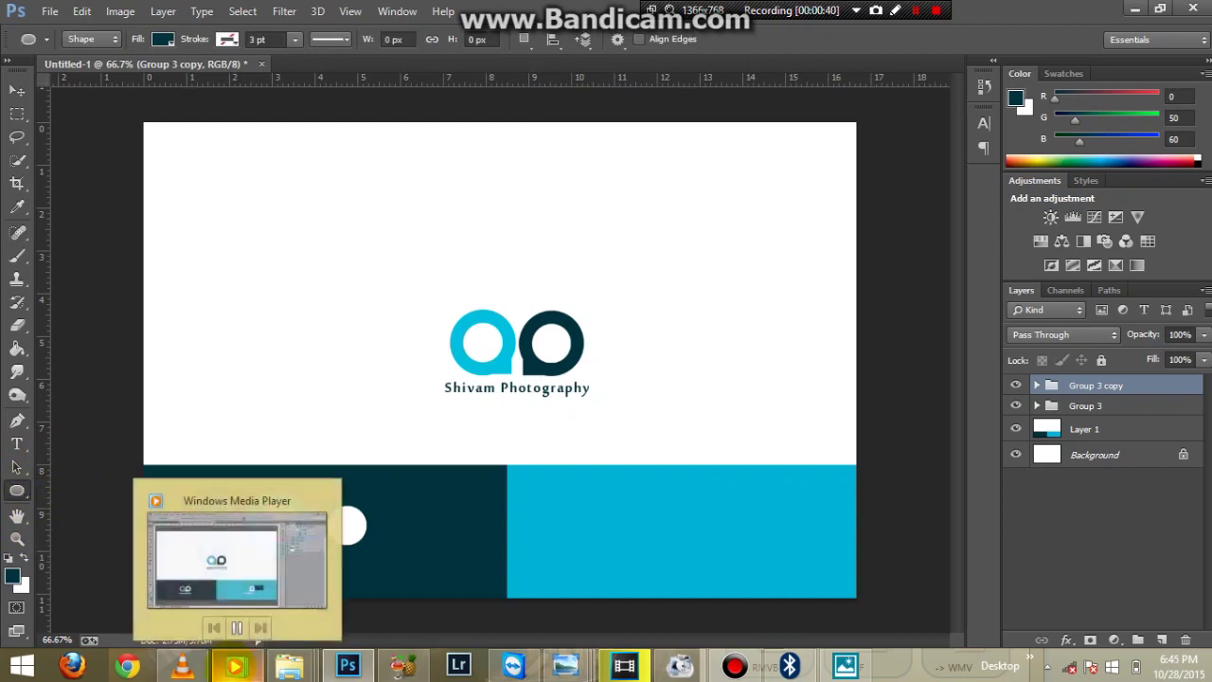
key(ctrl+plus)
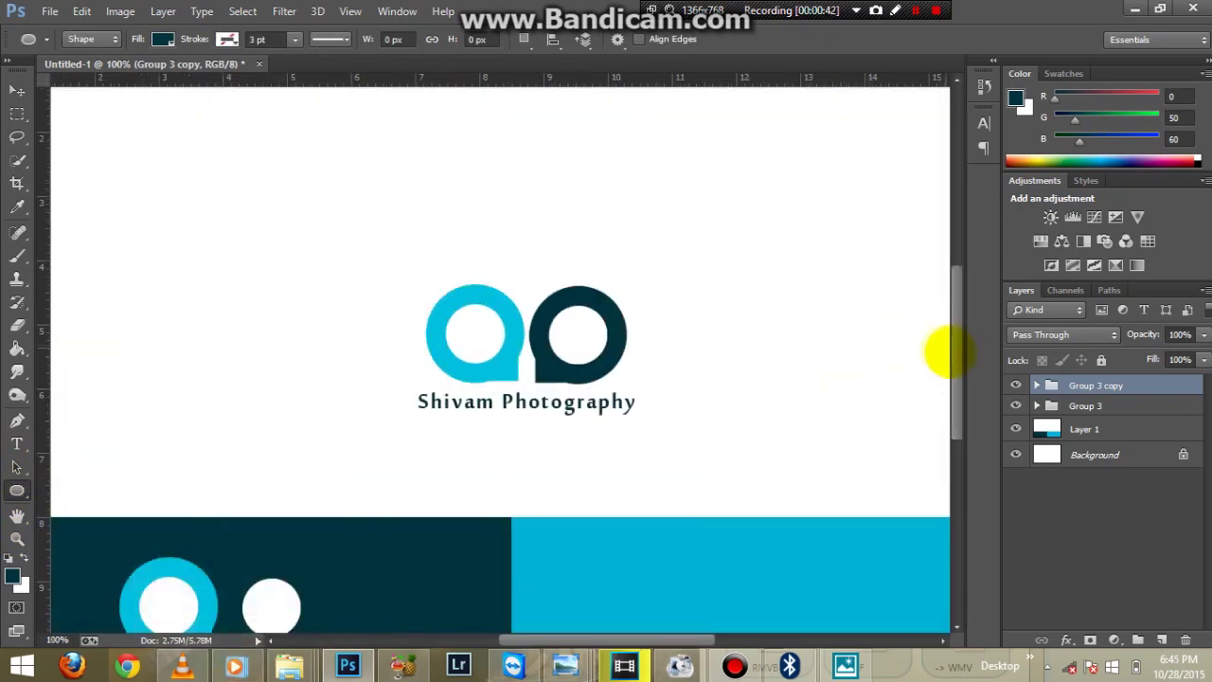
scroll(953, 400, down, 4)
mouse_move(158, 335)
mouse_down()
mouse_move(190, 362)
mouse_move(174, 348)
mouse_up()
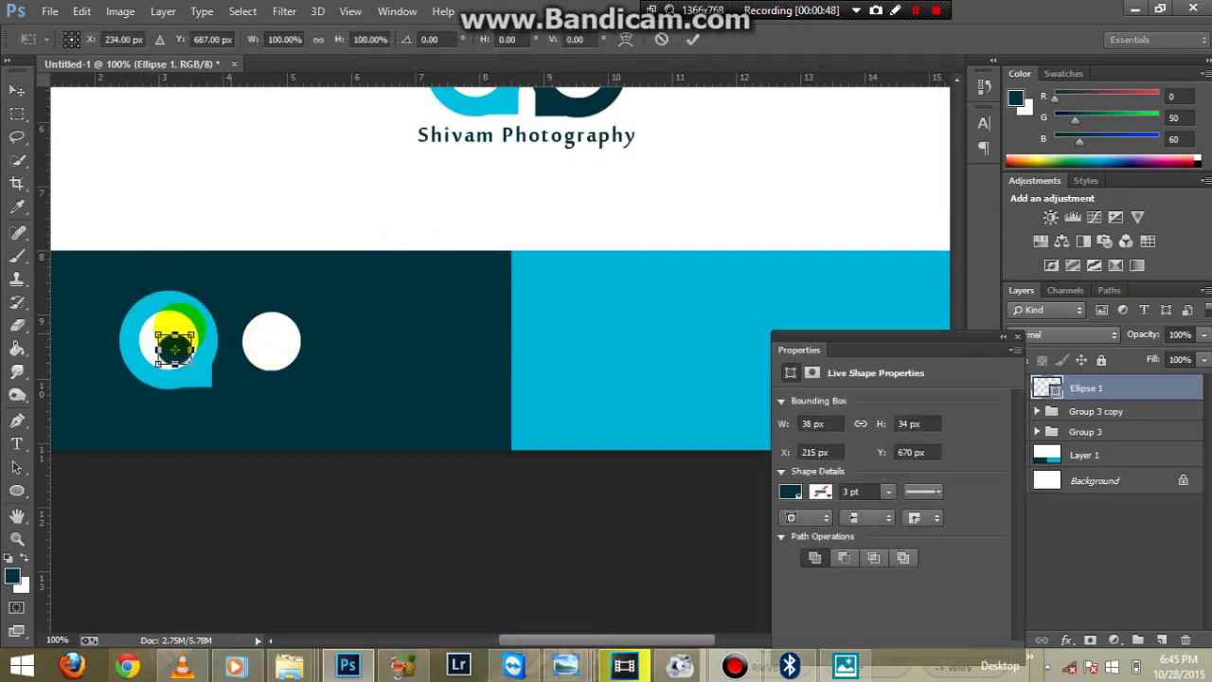
key(ctrl+t)
drag(175, 349, 138, 327)
click(693, 38)
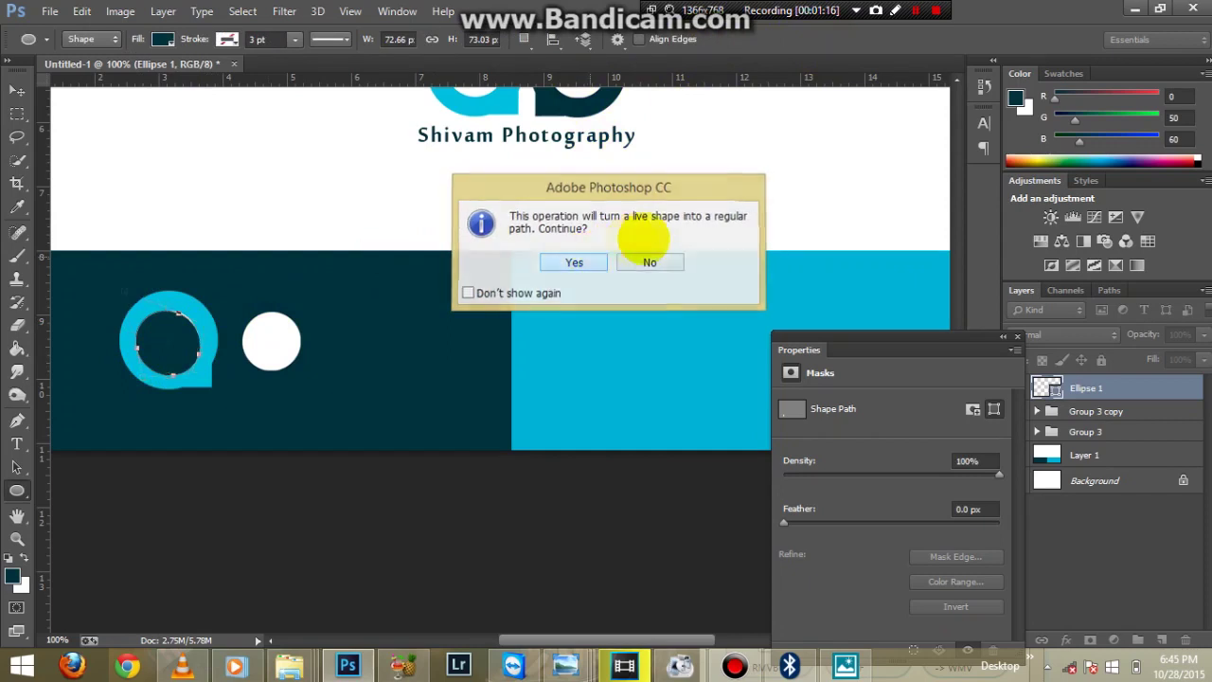
click(649, 263)
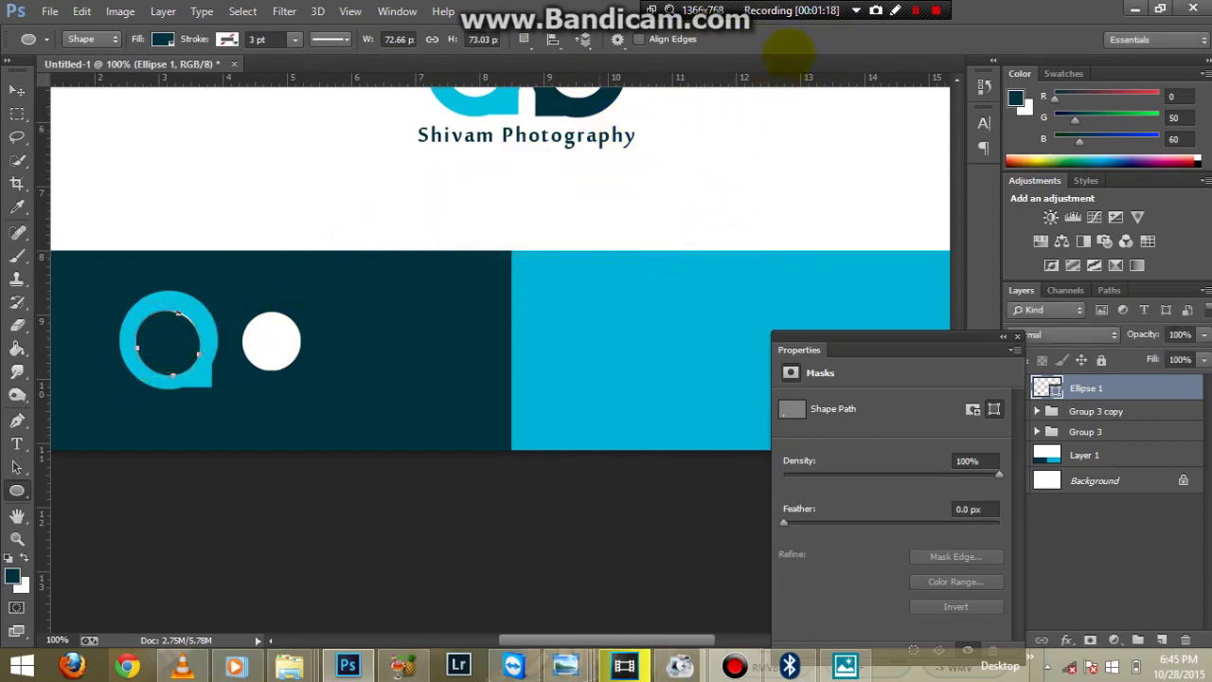
key(v)
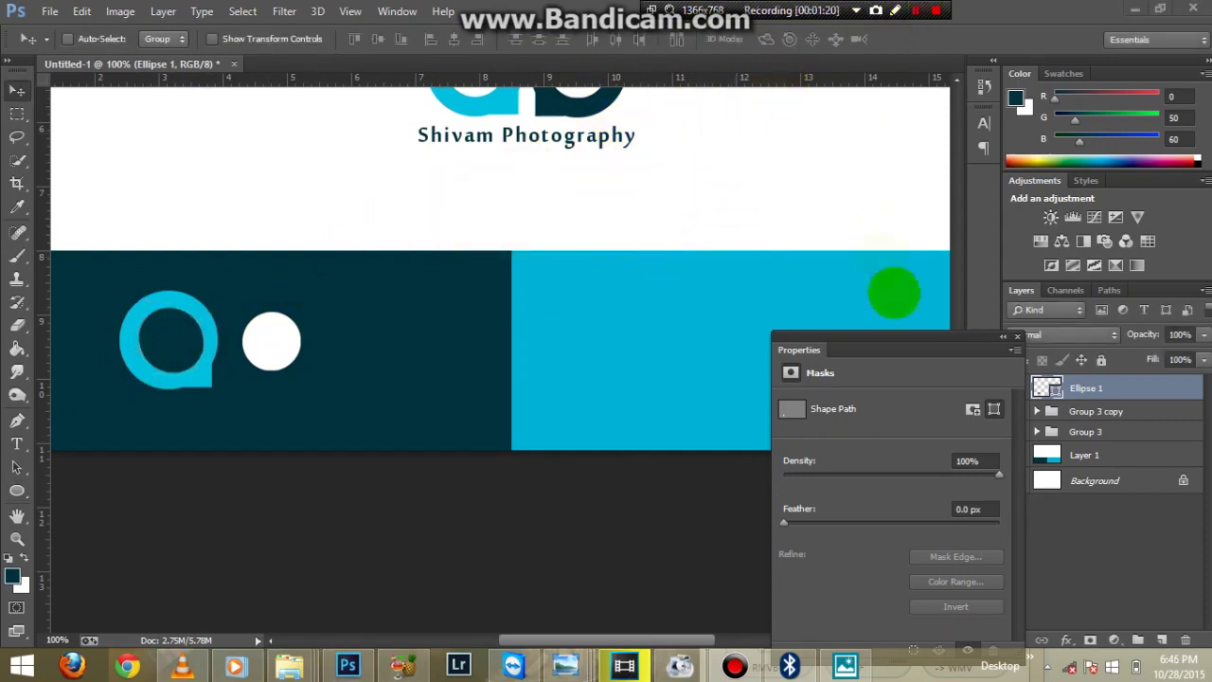
click(1003, 336)
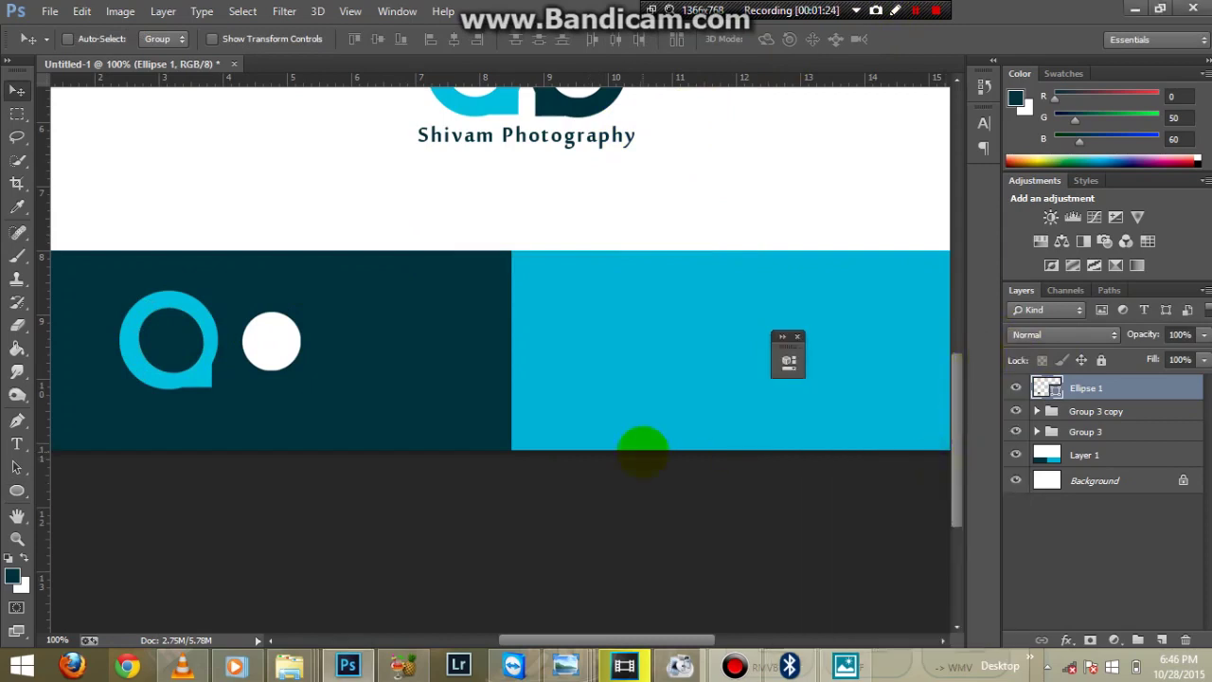
Duplicate the dark teal ellipse and place the copy over the white circle of the neighbouring dark emblem.
key(ctrl+j)
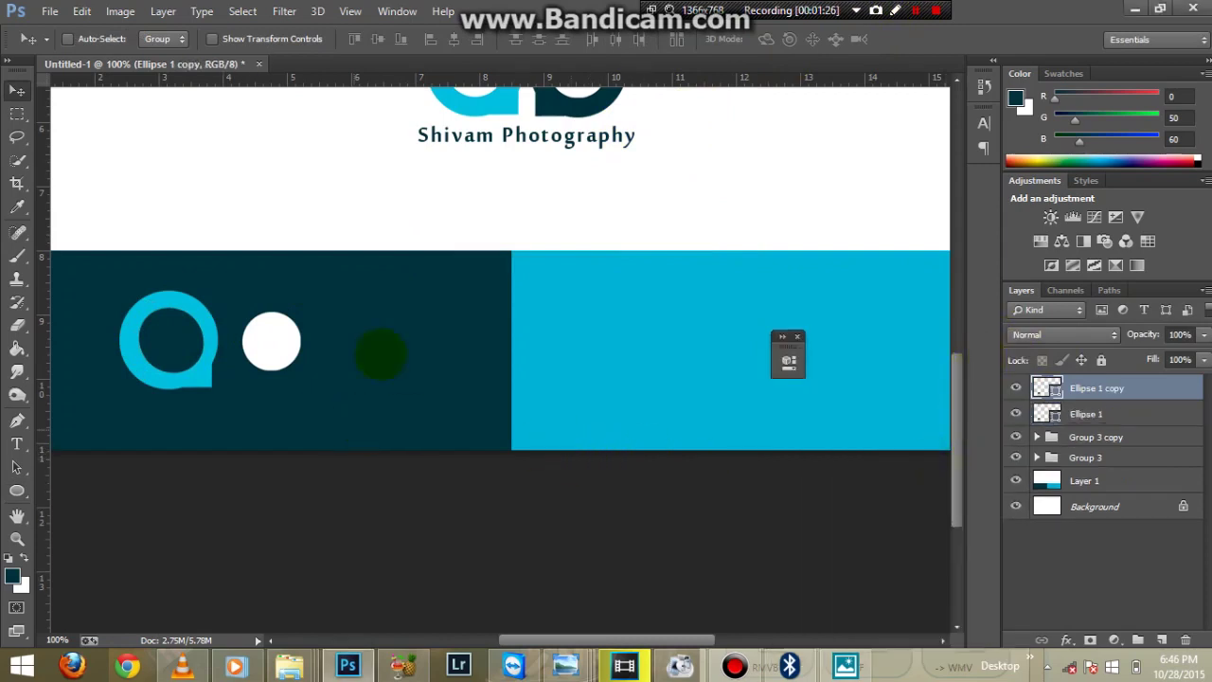
drag(180, 327, 272, 341)
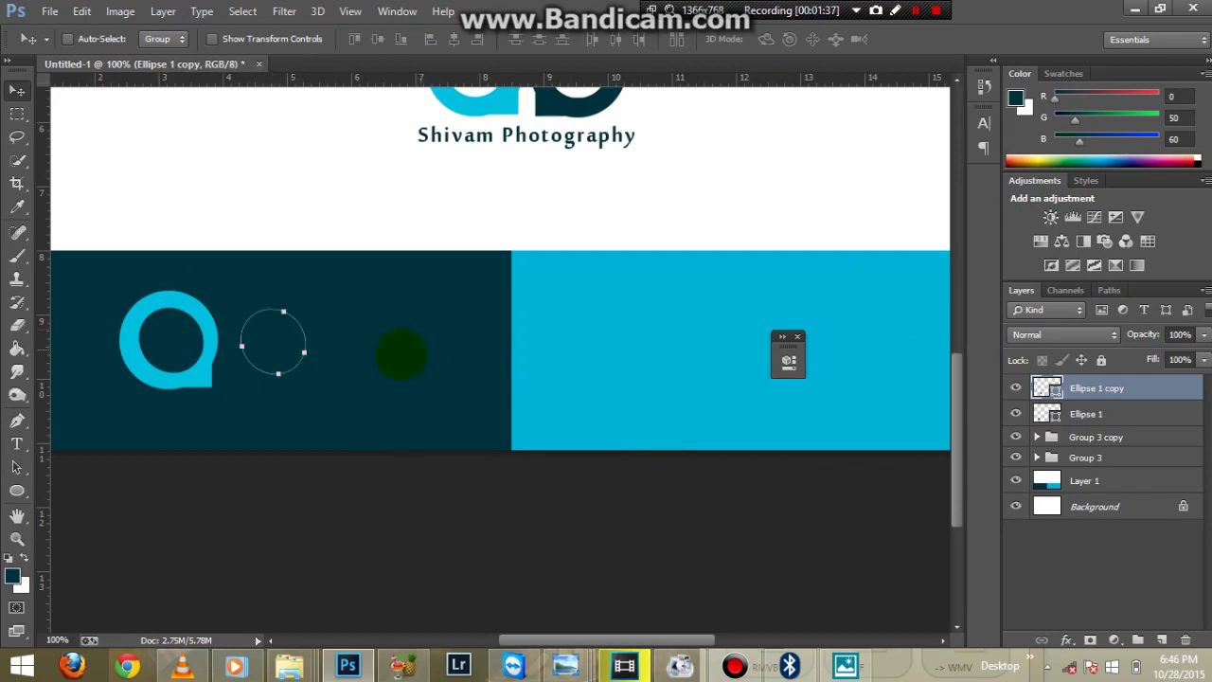
Toggle the Ellipse 1 layer's visibility to compare the cyan ring with and without its dark teal centre.
click(1089, 413)
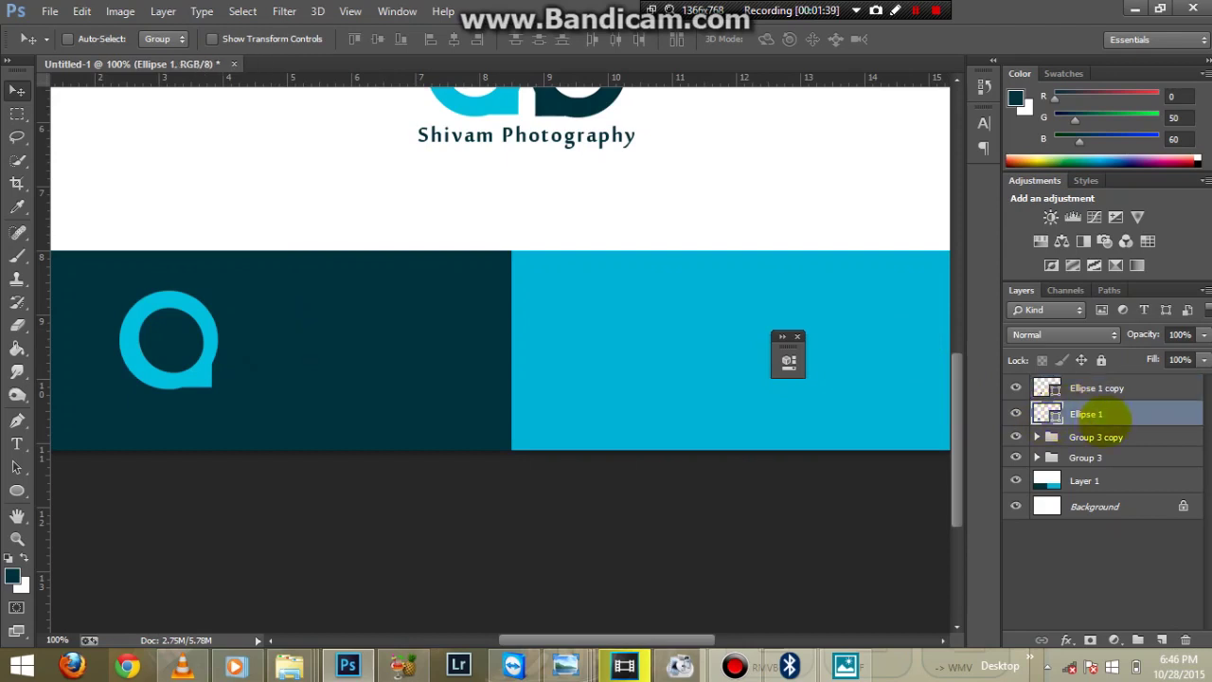
click(1015, 414)
click(1015, 414)
click(1015, 414)
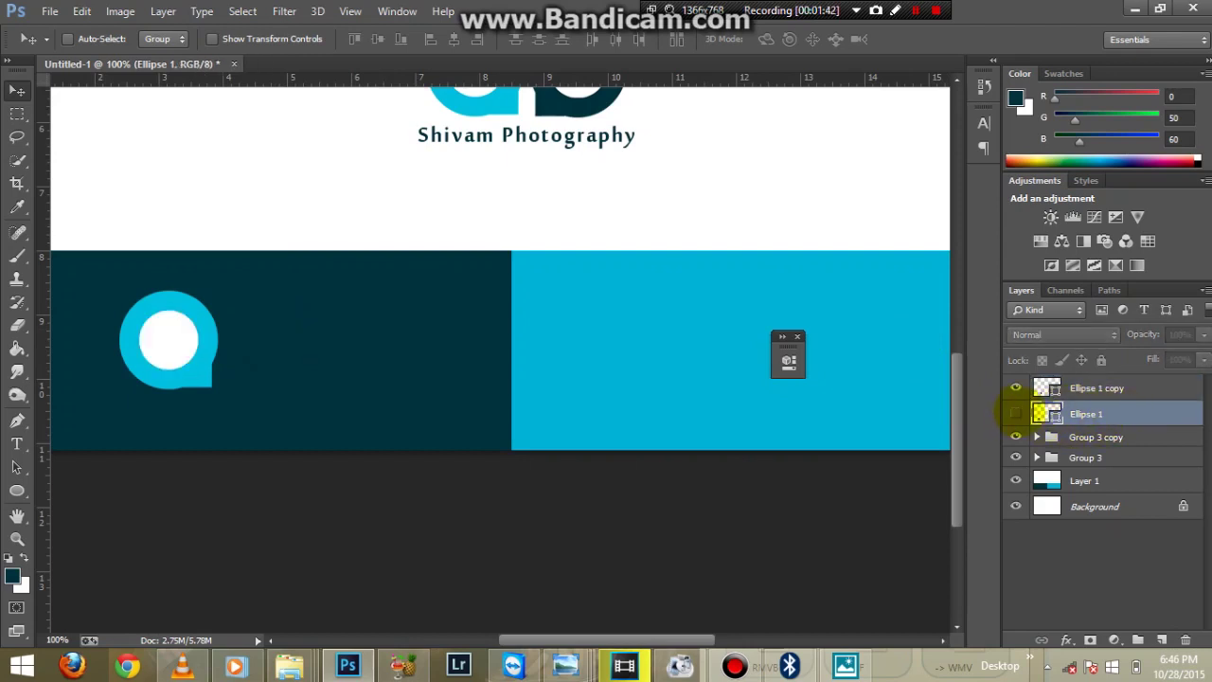
click(1015, 414)
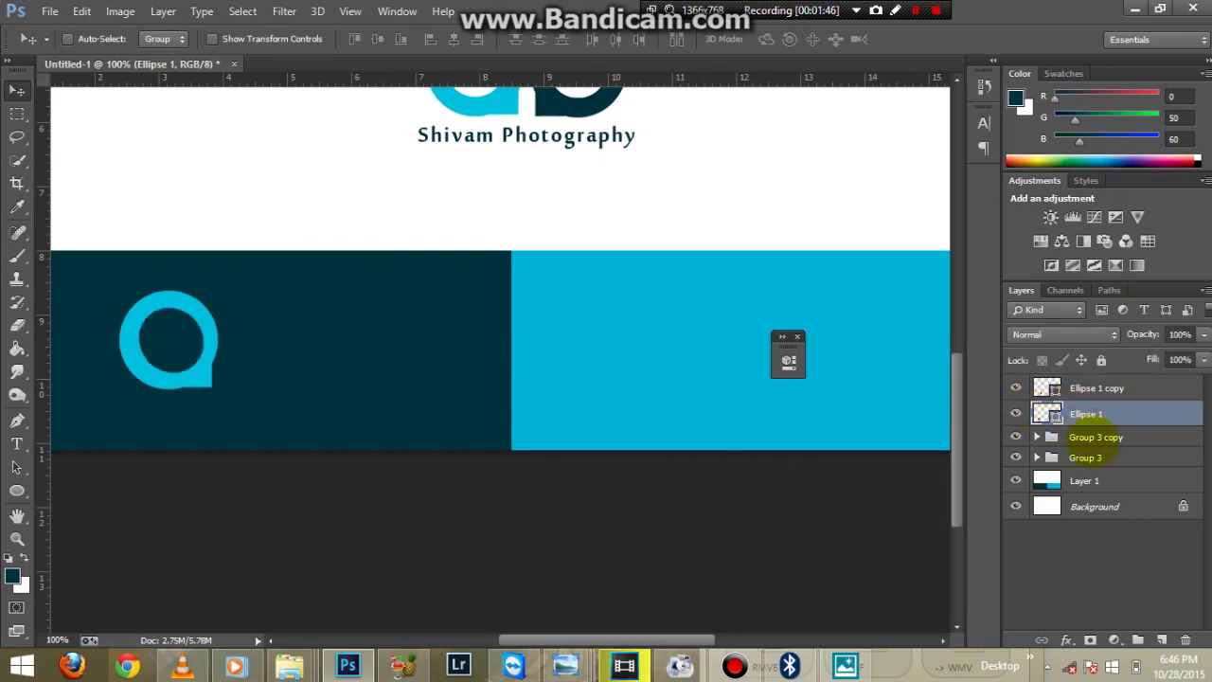
Apply a white (ffffff) Color Overlay at 100% opacity to the Group 2 emblem inside Group 3 copy.
click(1090, 438)
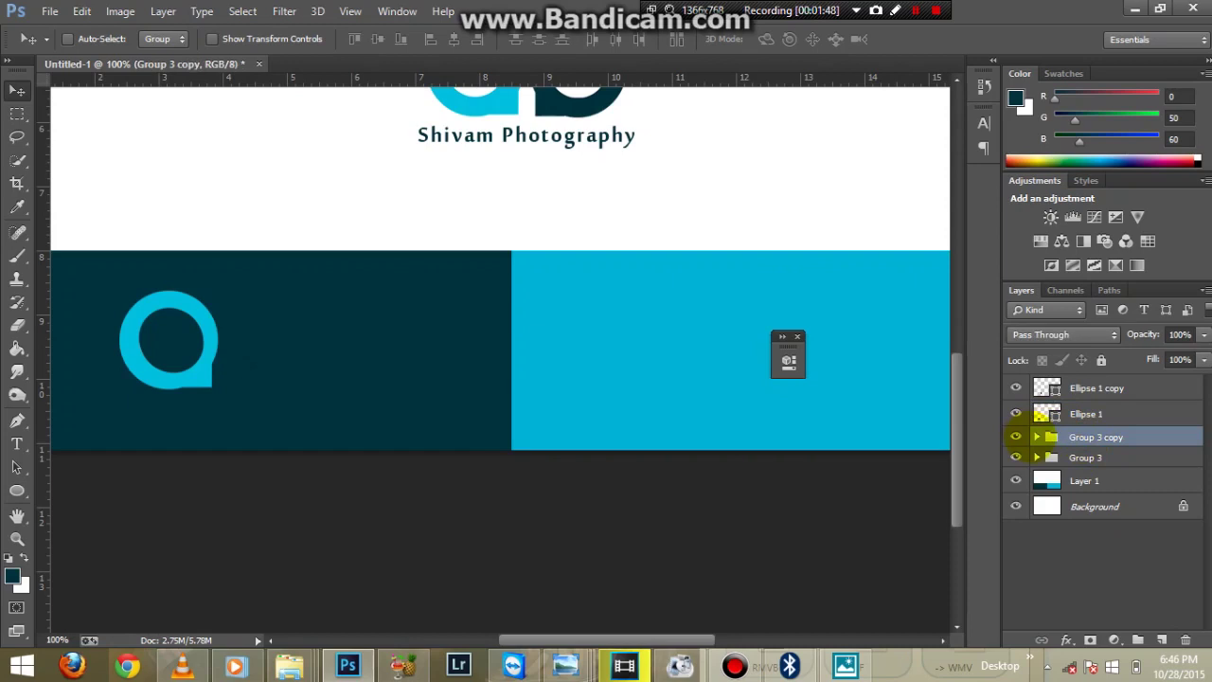
click(1037, 437)
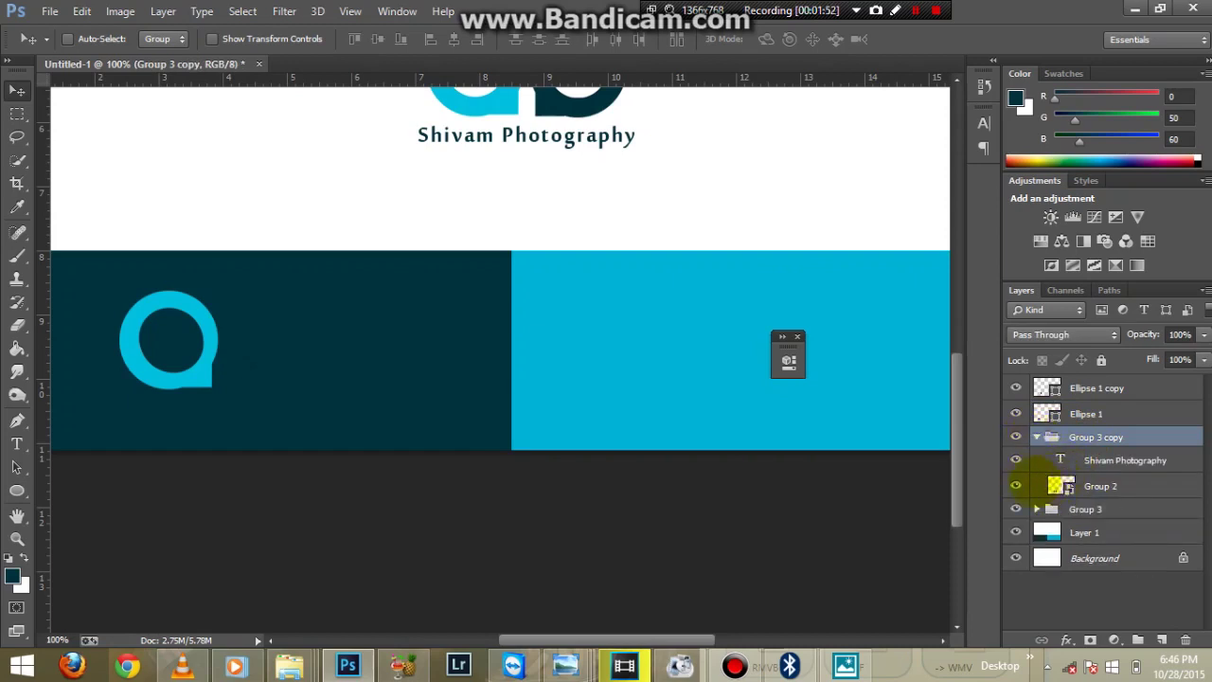
click(1058, 486)
double_click(1115, 486)
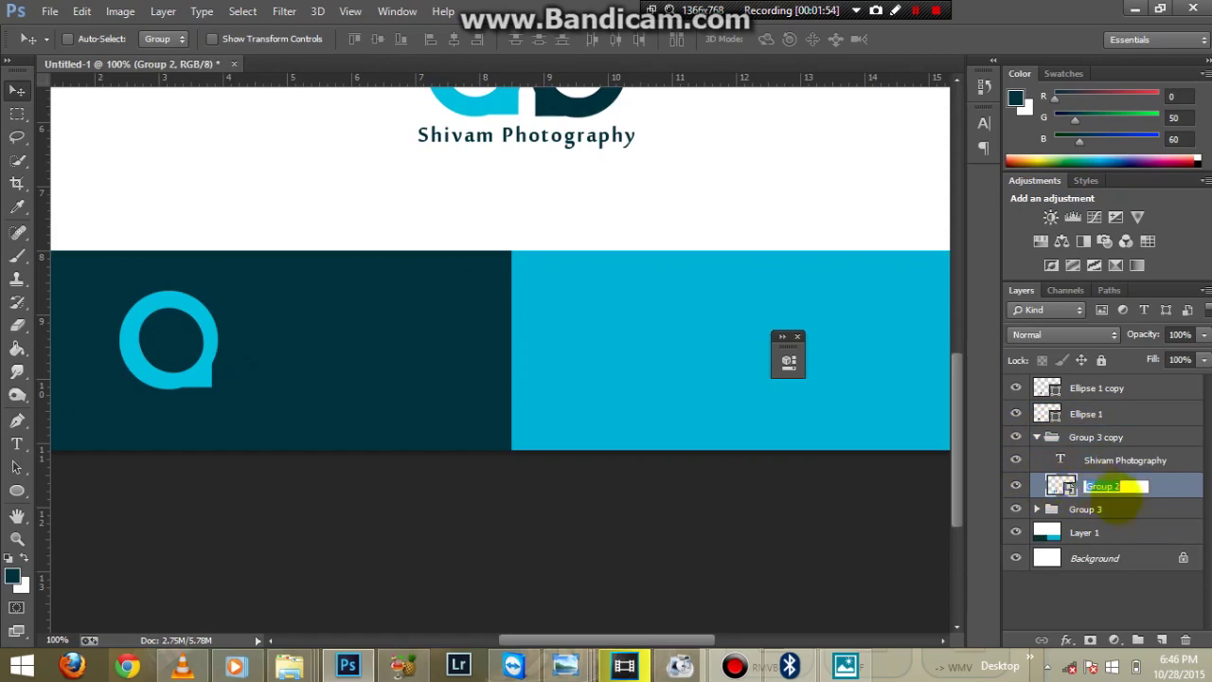
click(1180, 483)
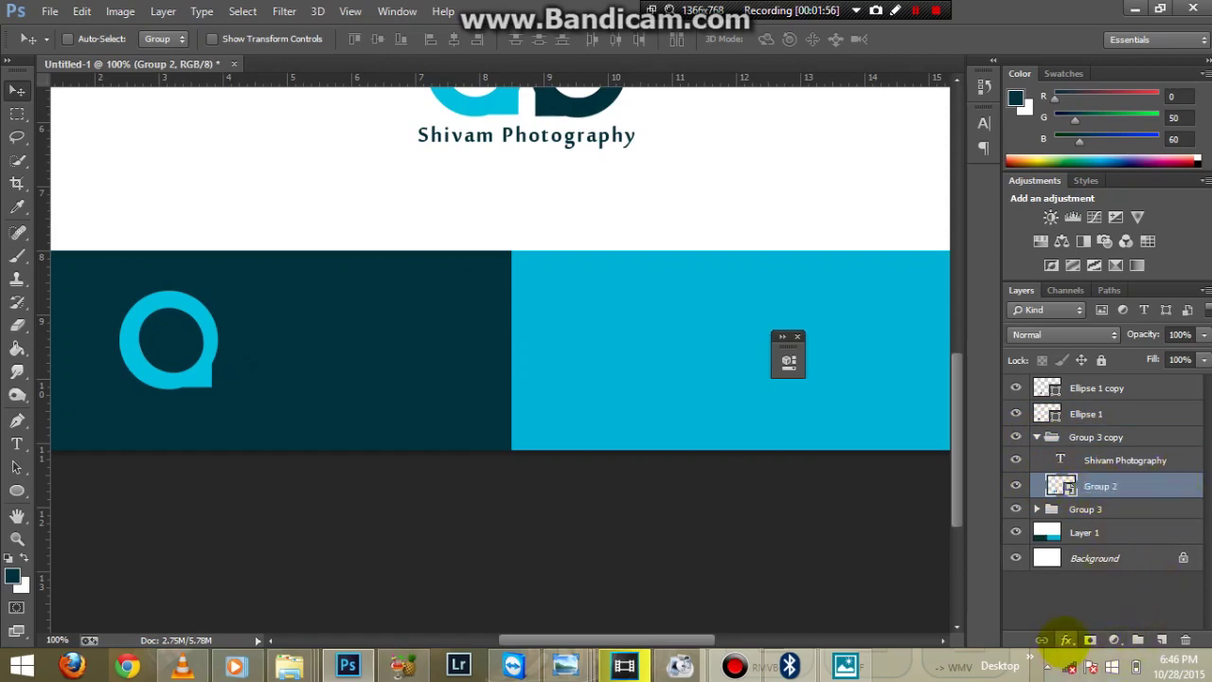
click(1067, 640)
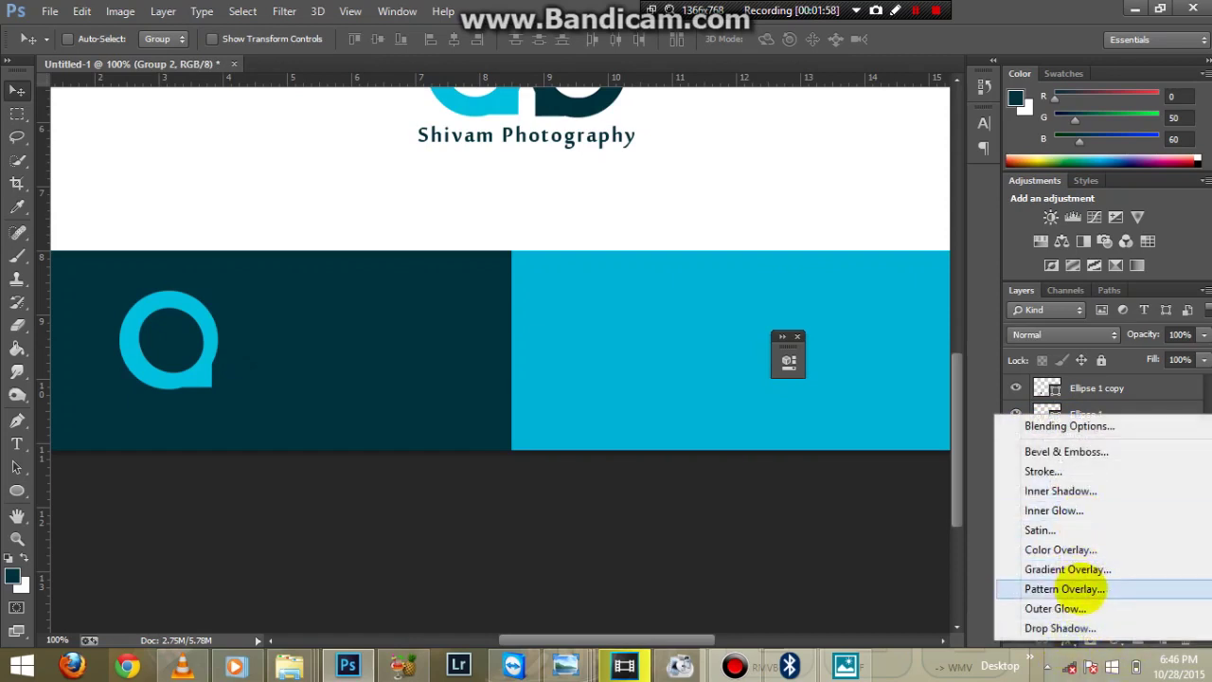
click(1061, 549)
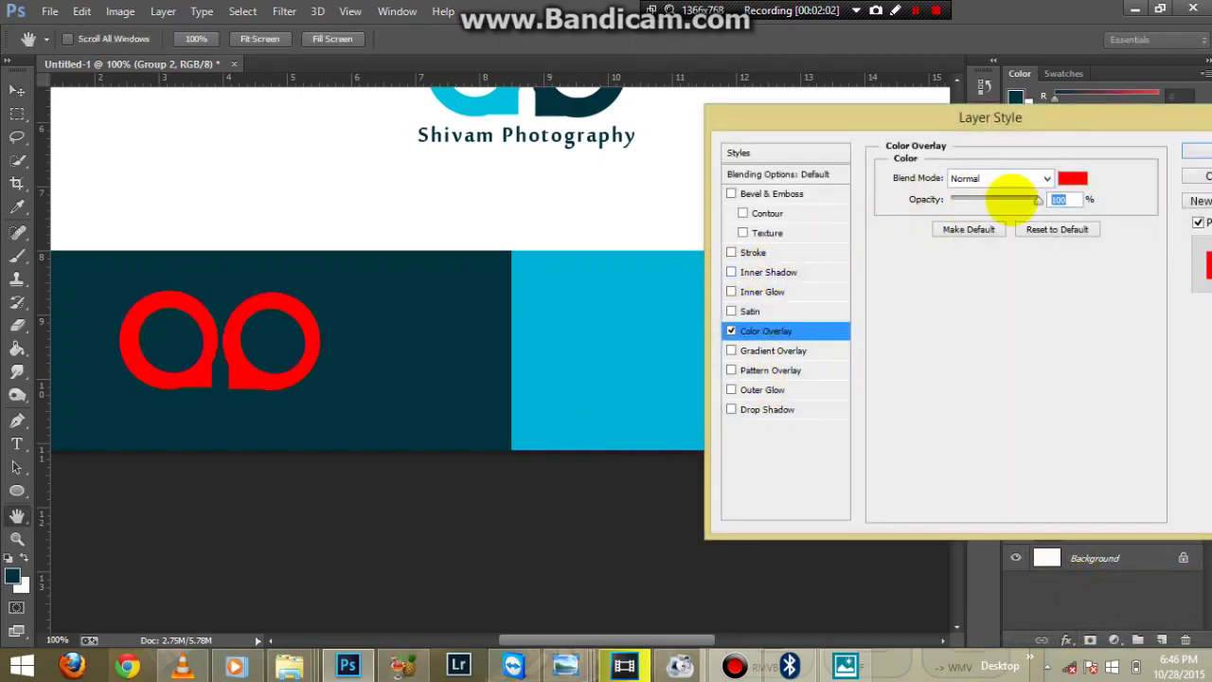
drag(1003, 199, 1040, 199)
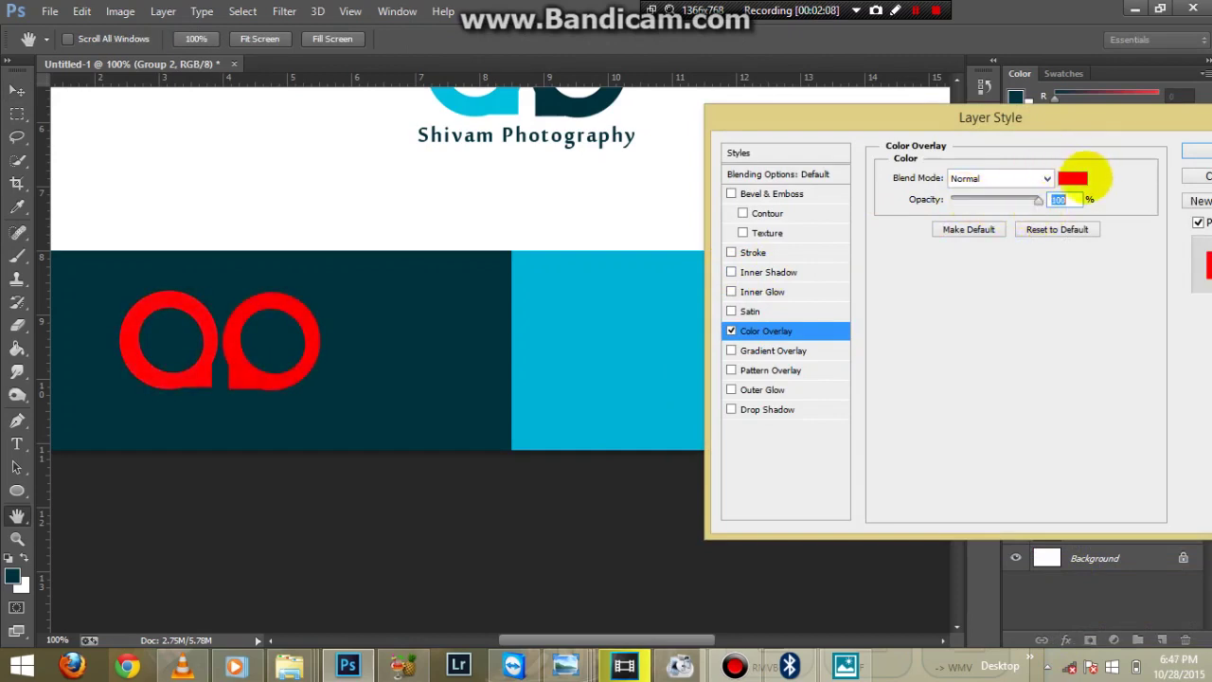
click(1072, 178)
drag(807, 374, 645, 302)
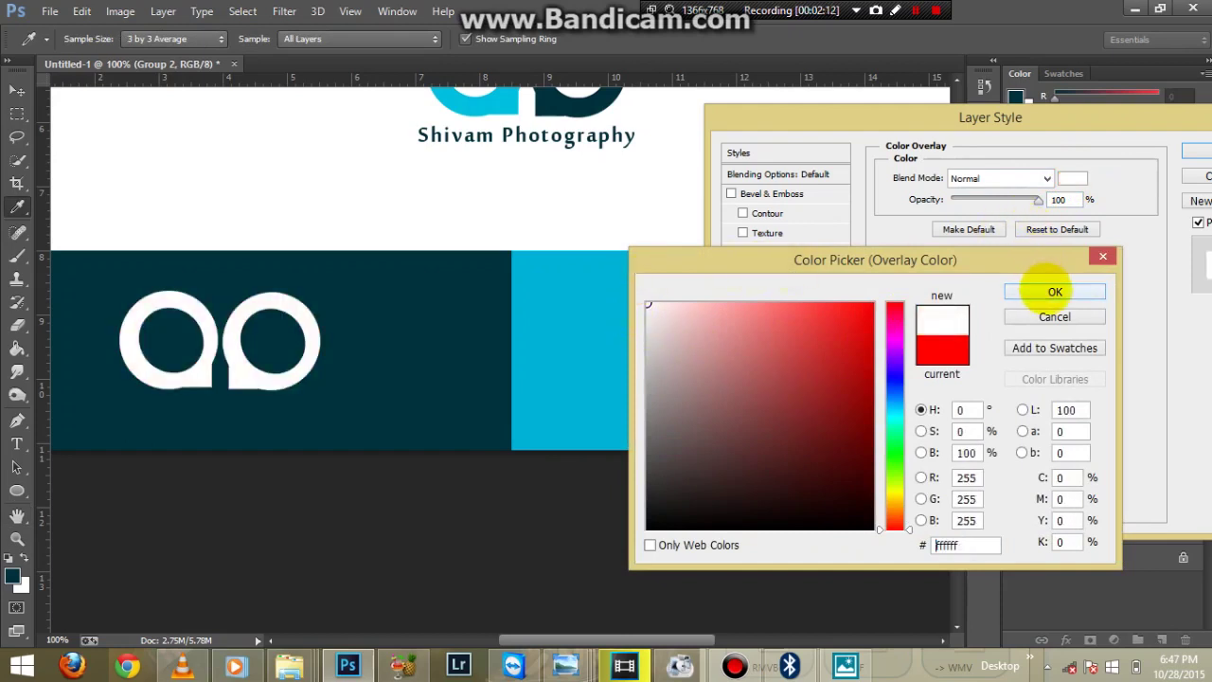
click(1049, 291)
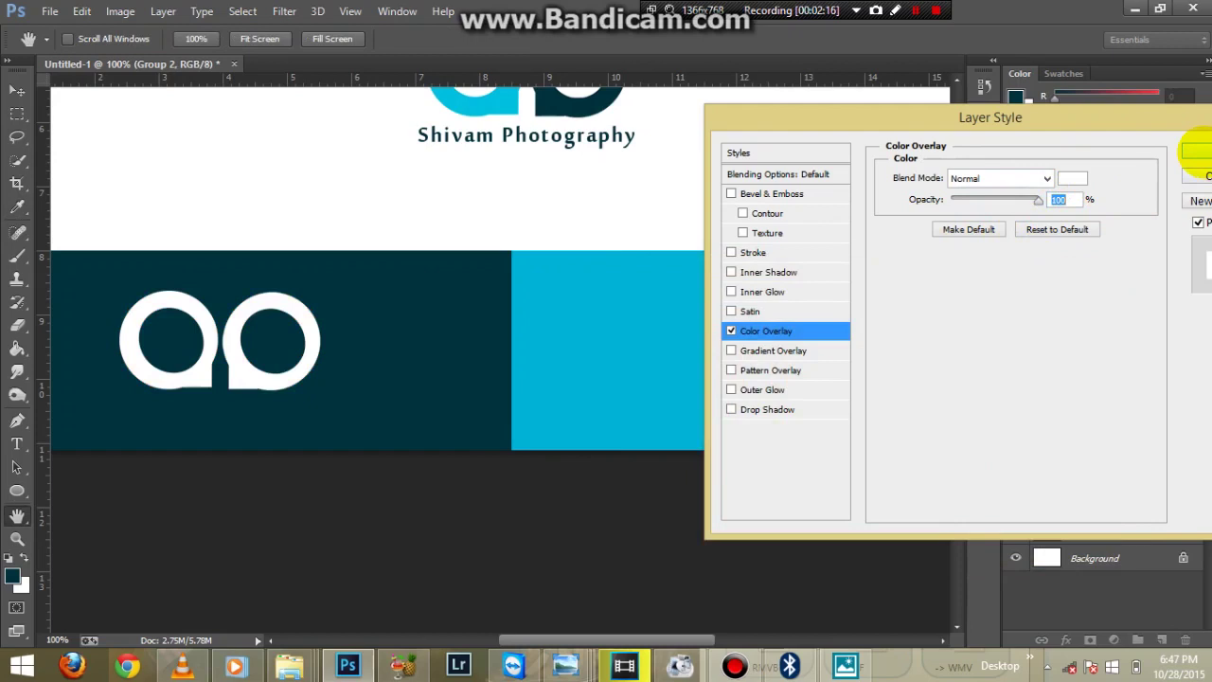
click(1198, 151)
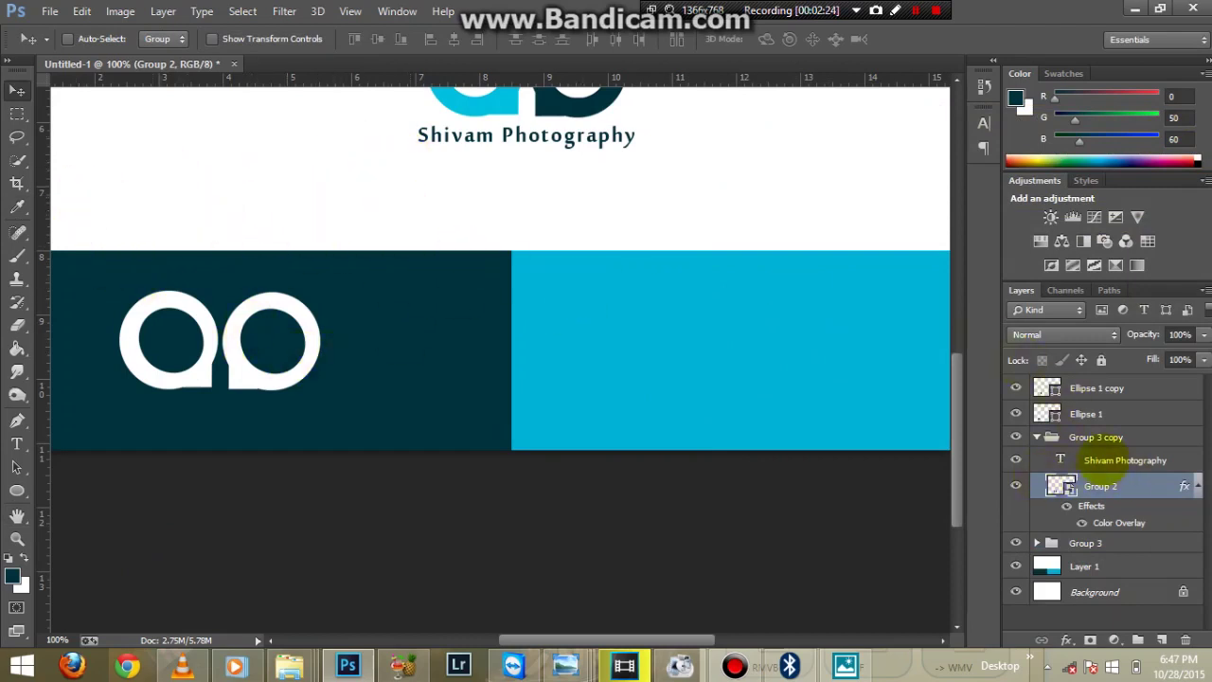
Try to reduce the copied business name text on the dark teal block to 18 pt and 14 pt.
click(1099, 461)
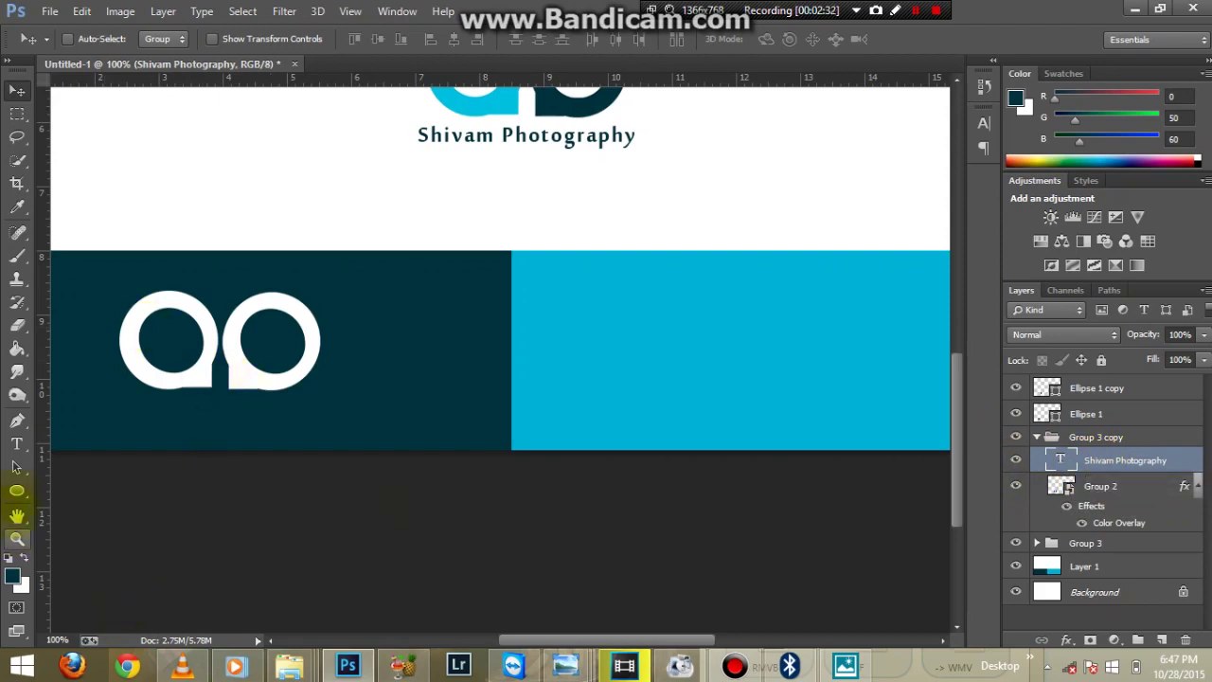
key(t)
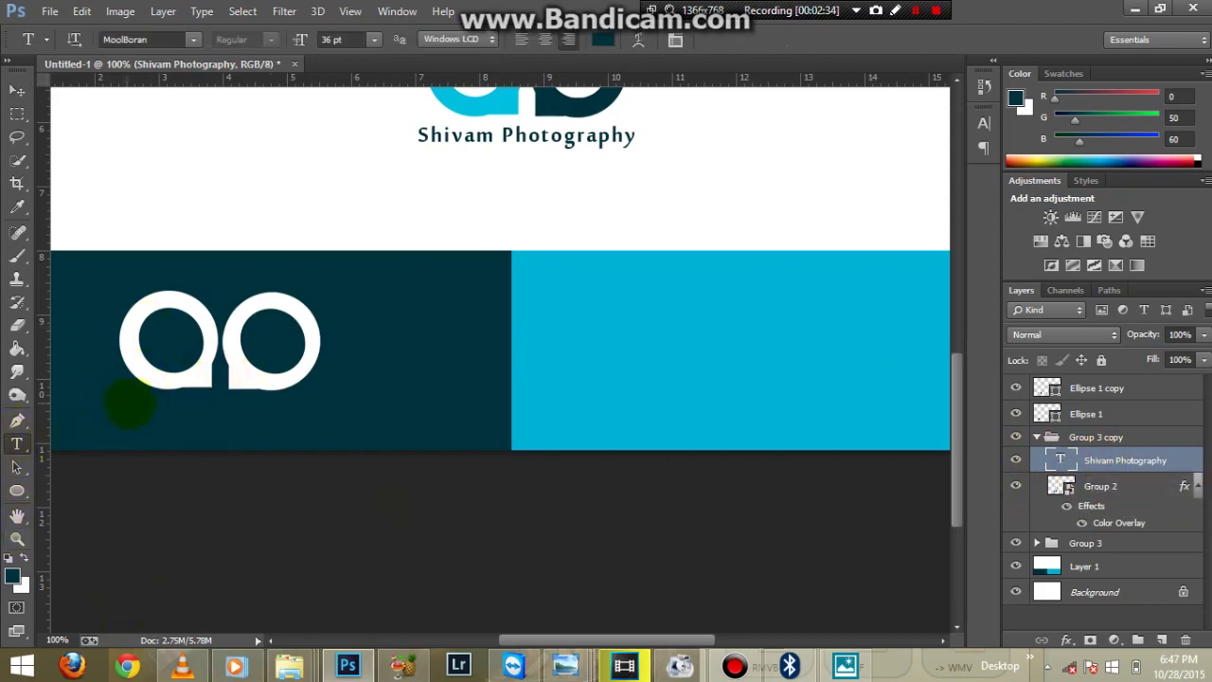
click(123, 413)
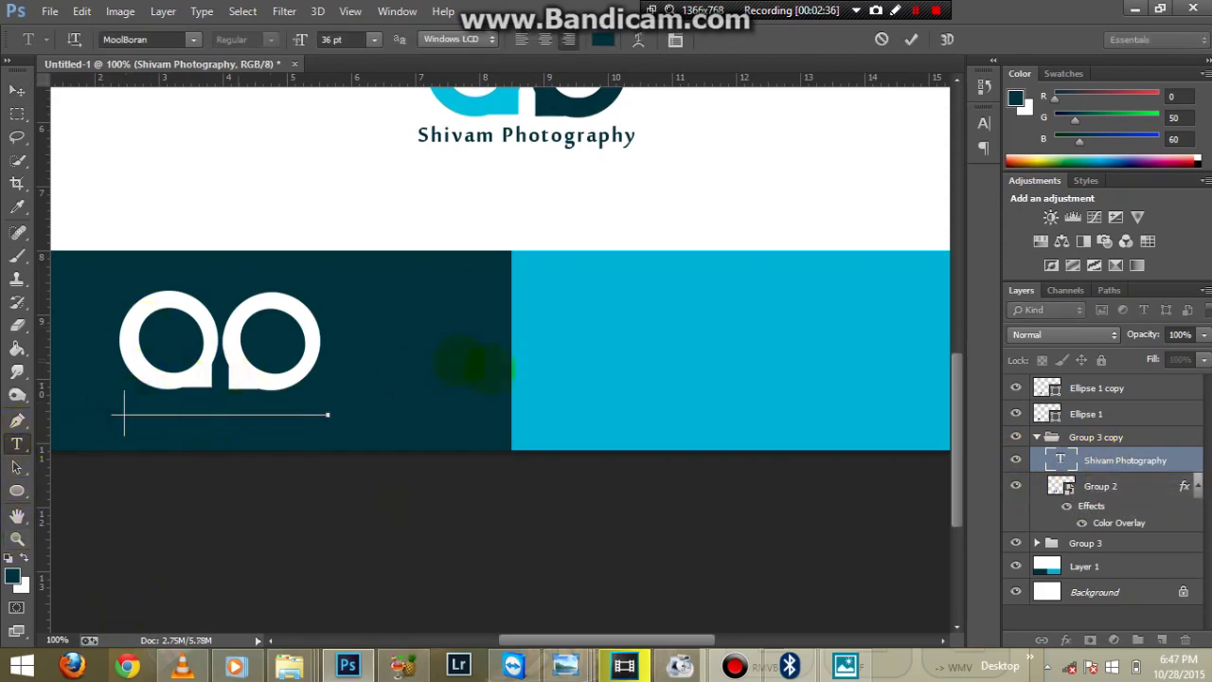
click(1132, 396)
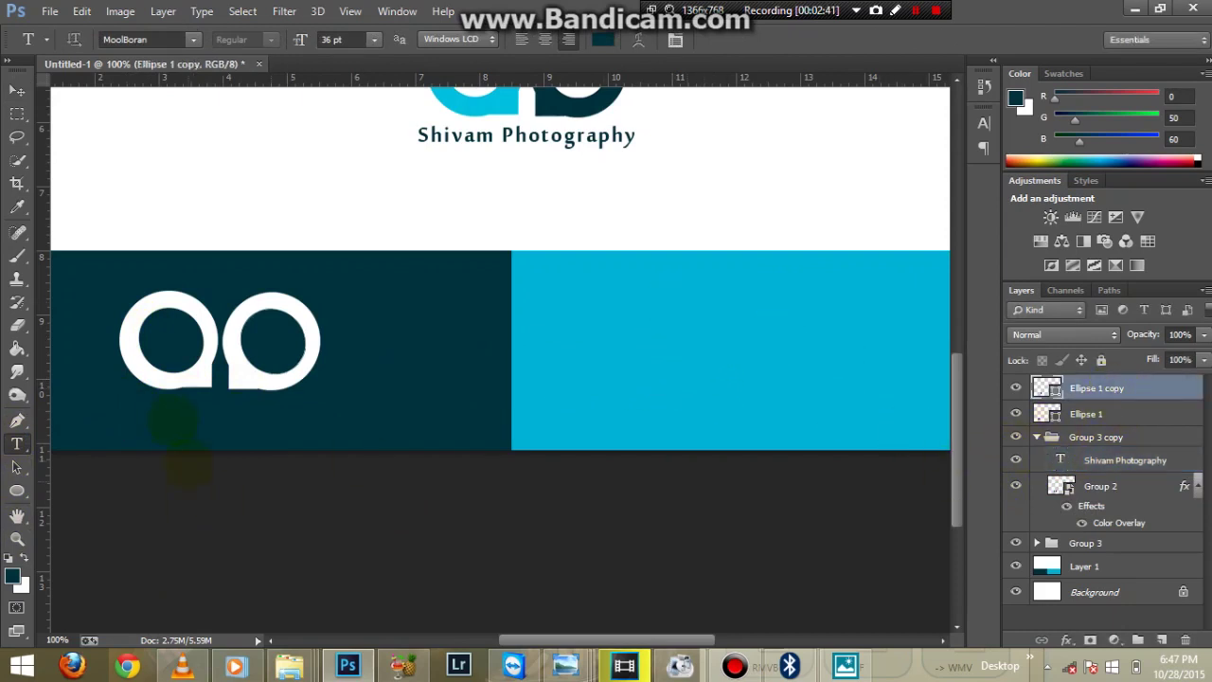
click(137, 412)
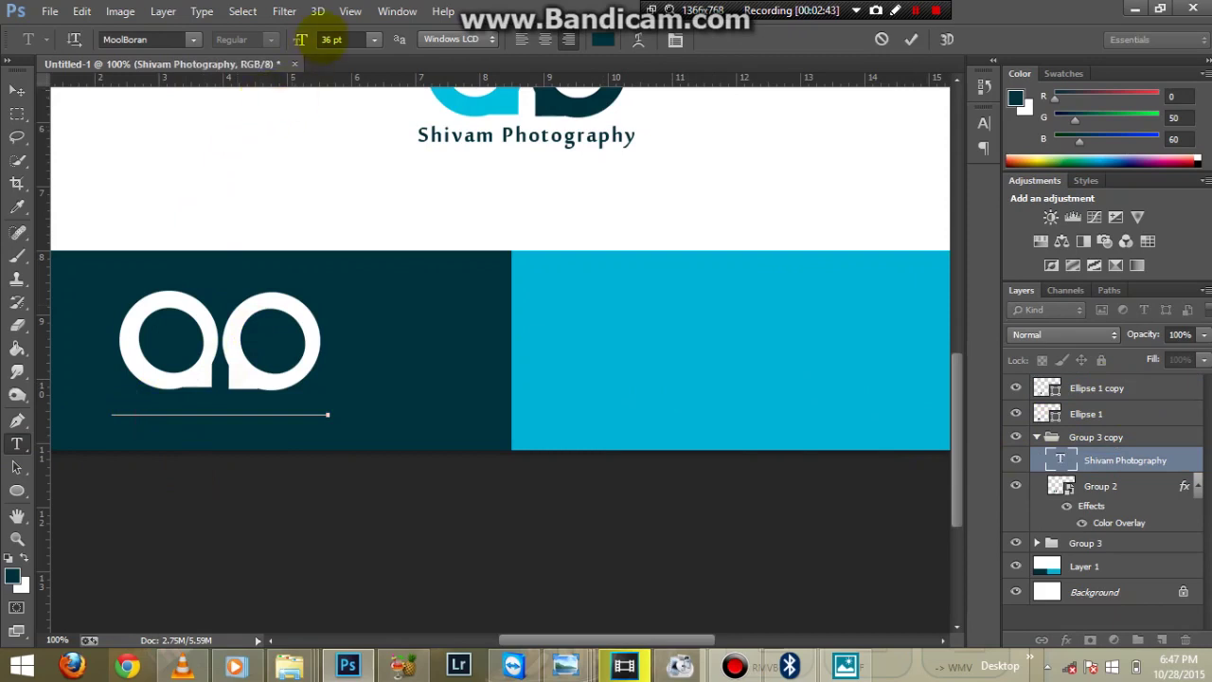
click(374, 38)
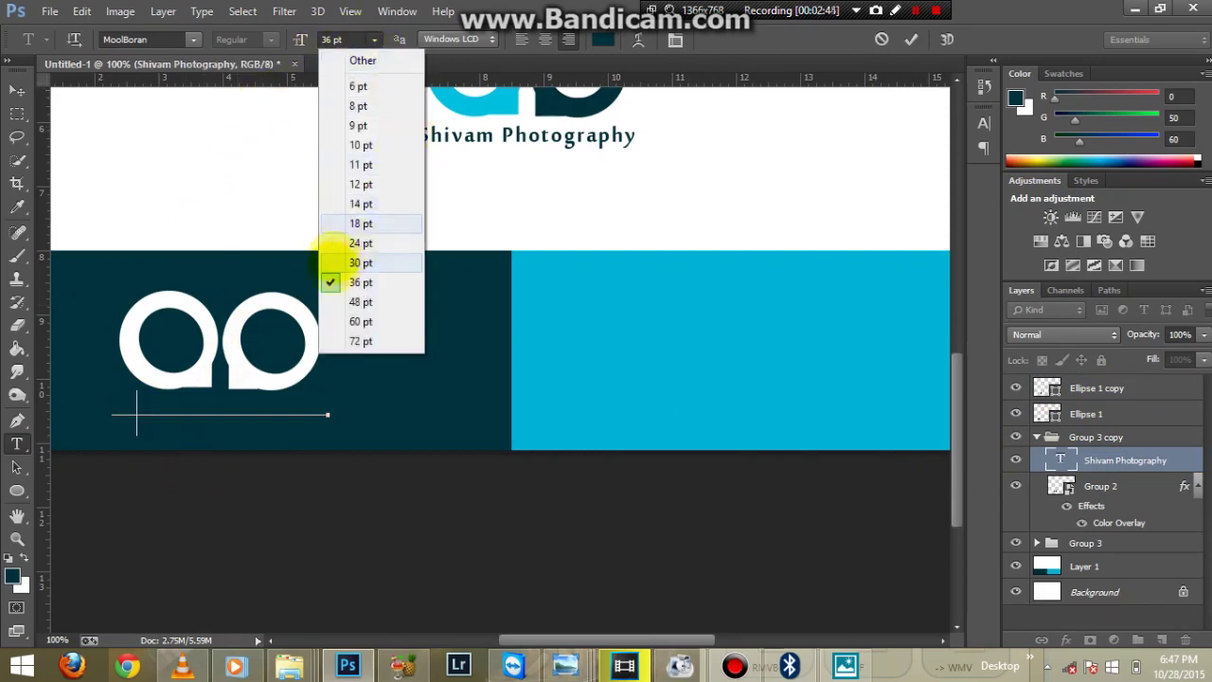
click(360, 223)
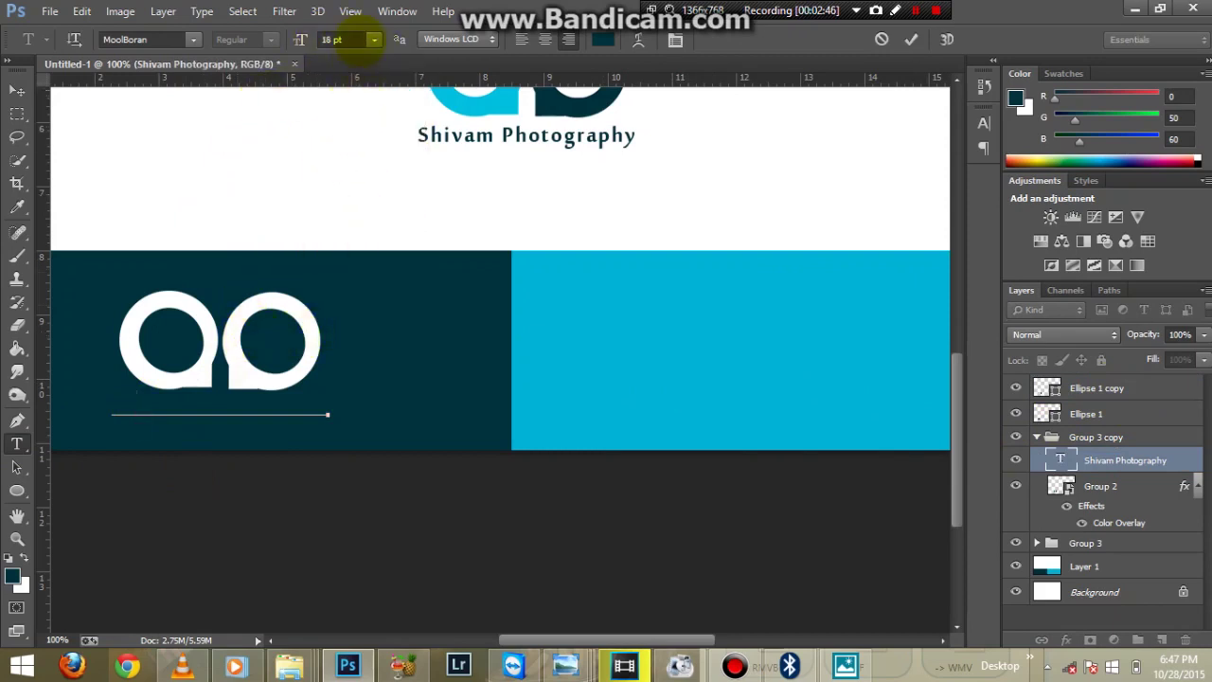
click(374, 39)
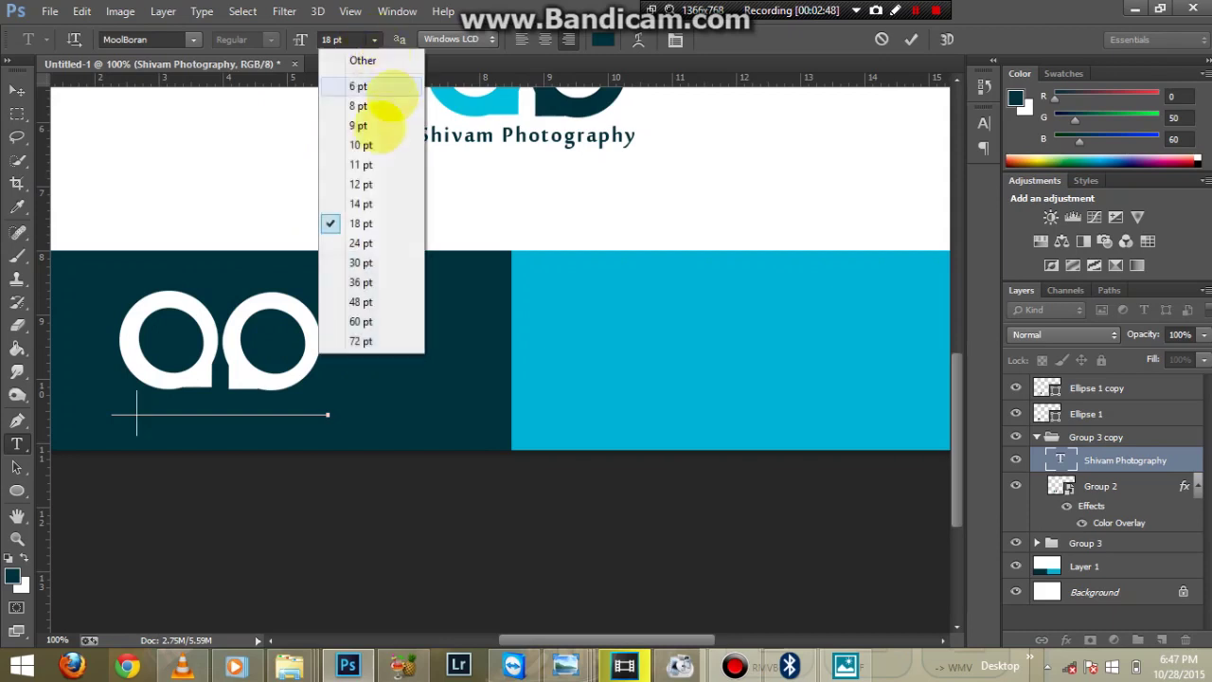
click(377, 205)
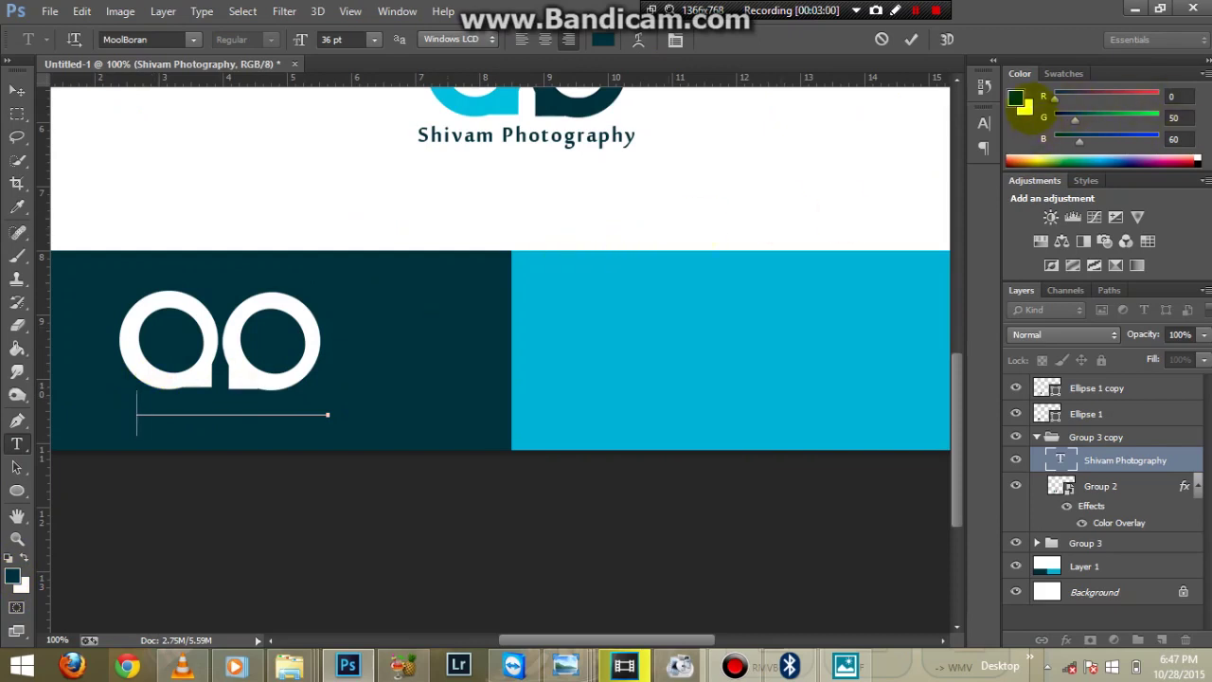
Swap the foreground colour to white and try to edit and reposition the copied business name text below the emblem.
click(1025, 107)
click(24, 557)
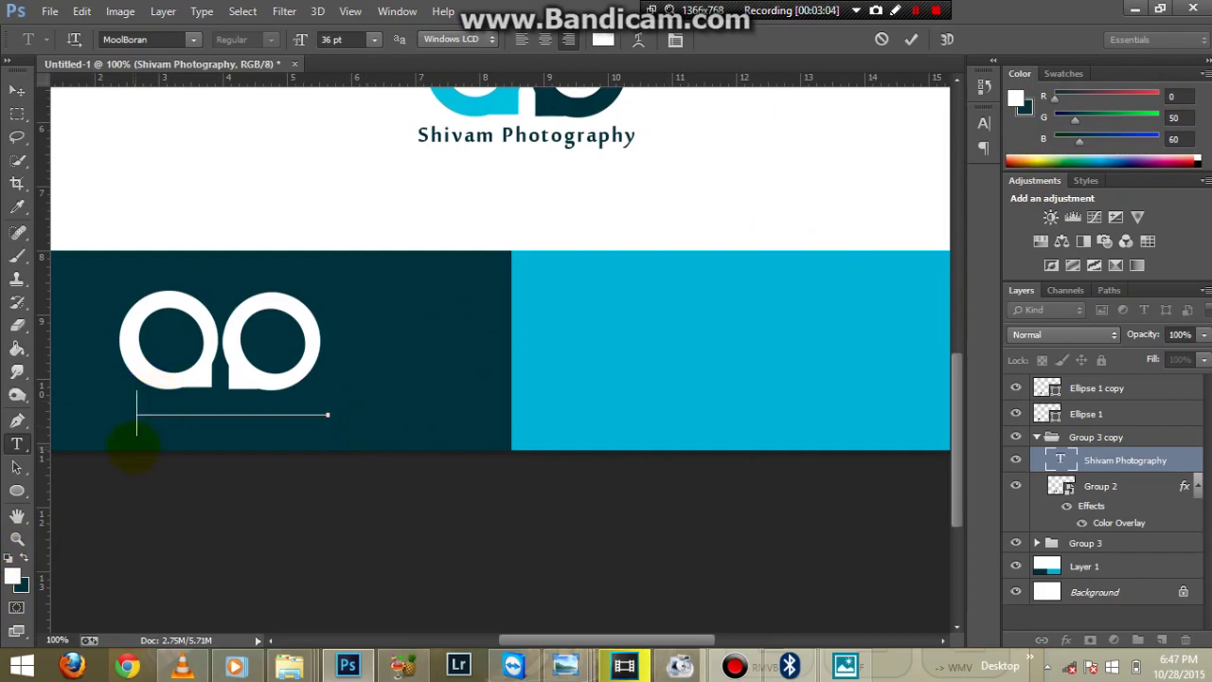
text(I)
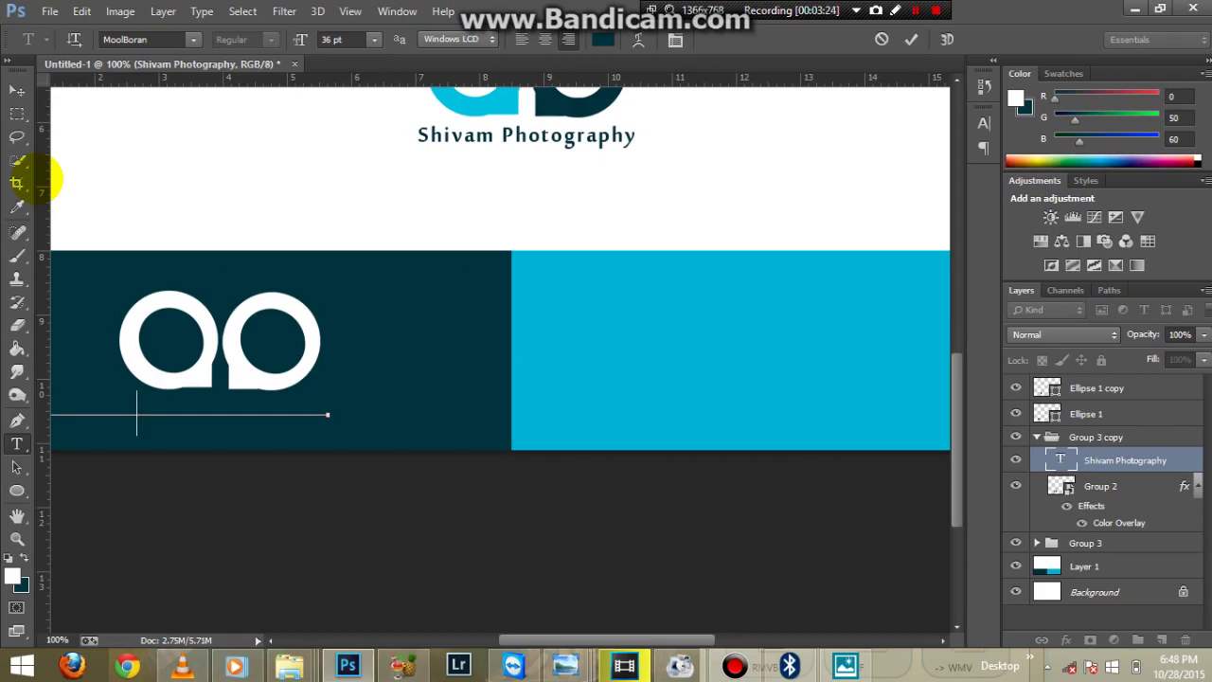
click(178, 417)
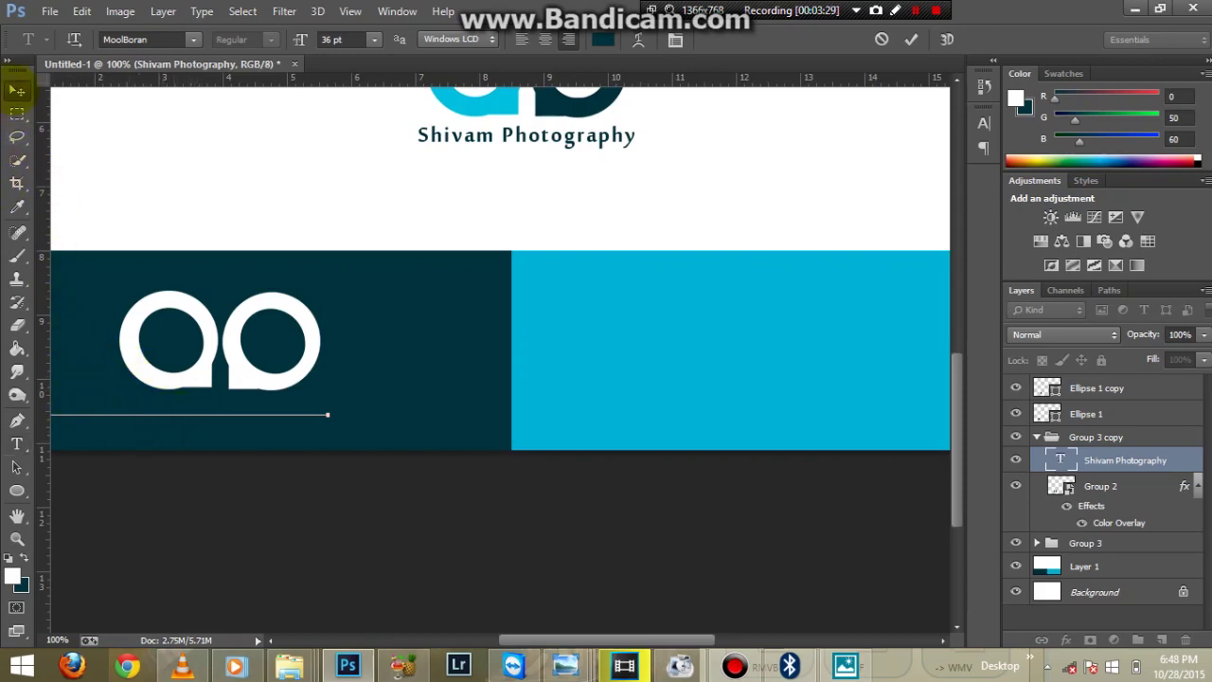
click(17, 89)
drag(190, 400, 303, 409)
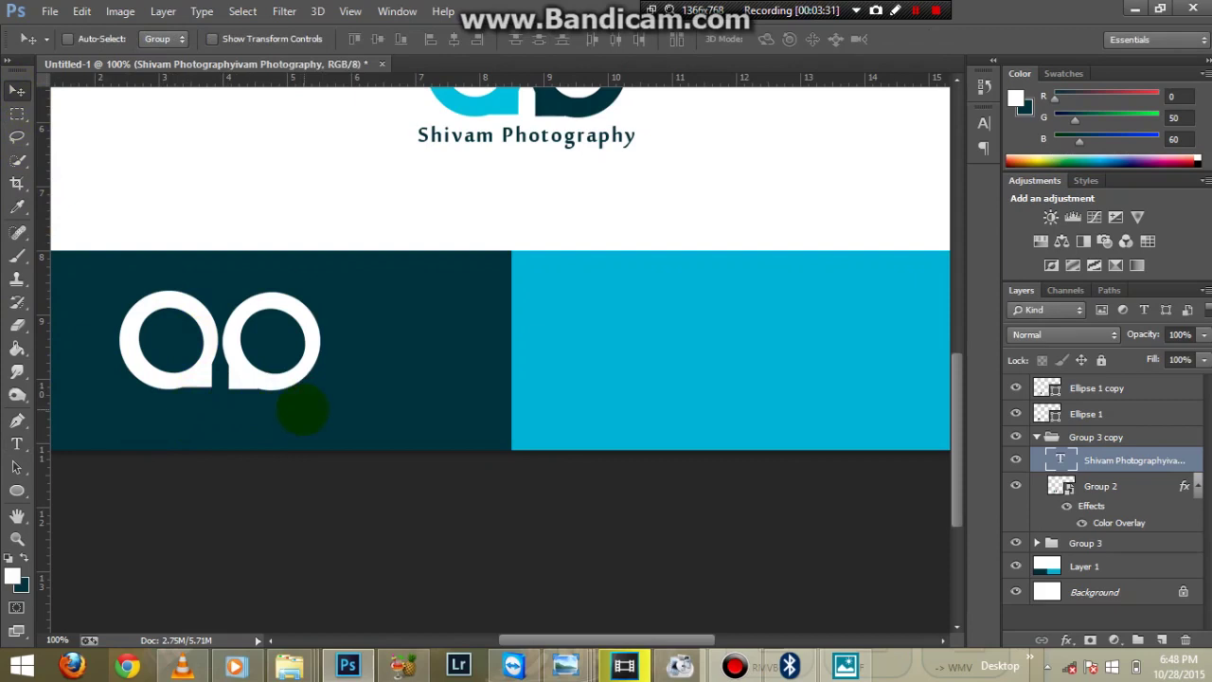
Toggle the copied business name text layer's visibility to check whether it shows on the dark teal block, and collapse Group 3 copy.
click(1015, 460)
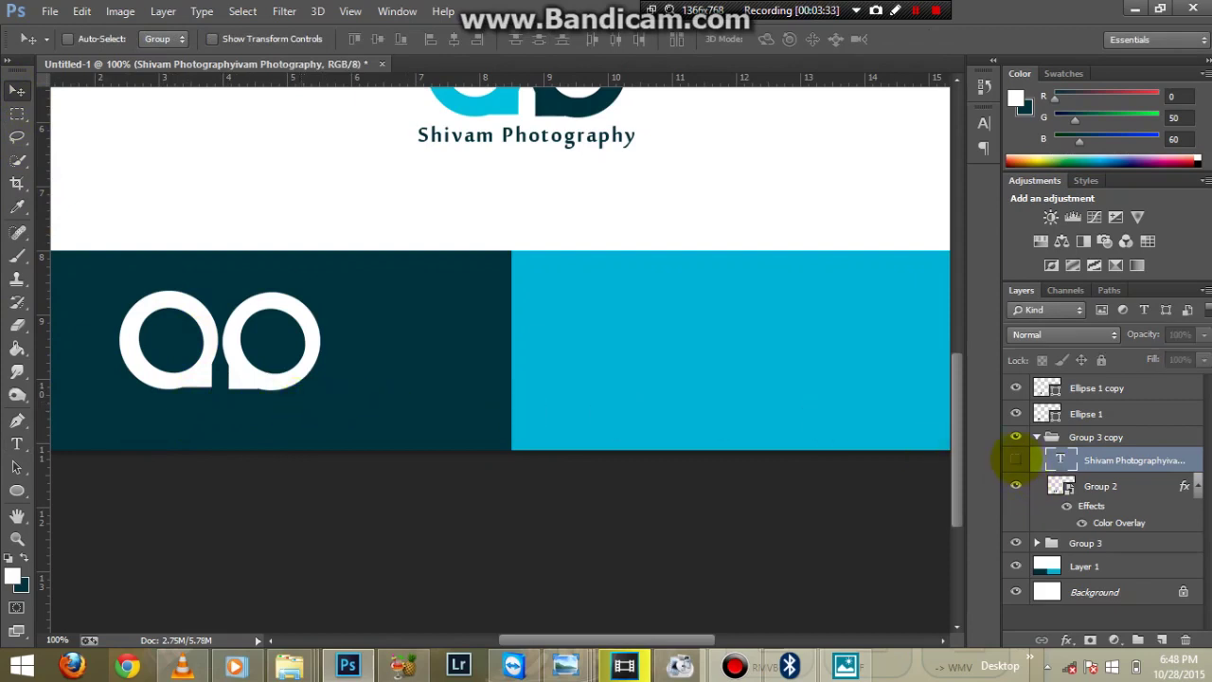
click(1015, 460)
click(1015, 460)
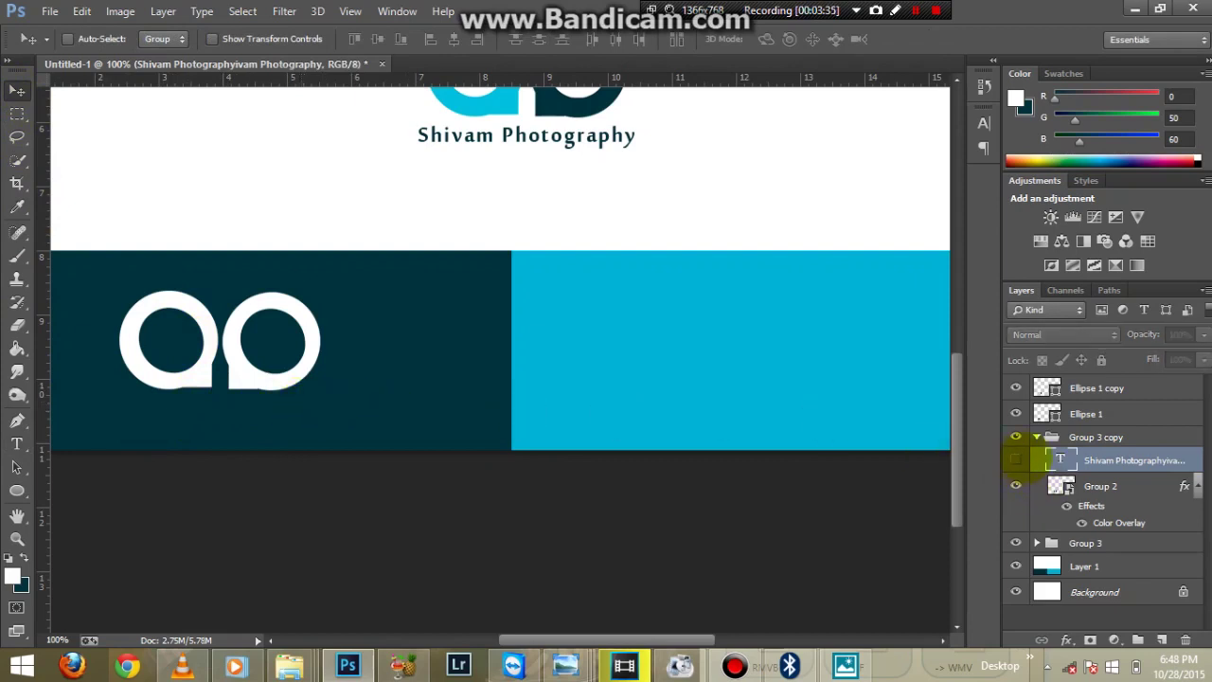
click(1036, 437)
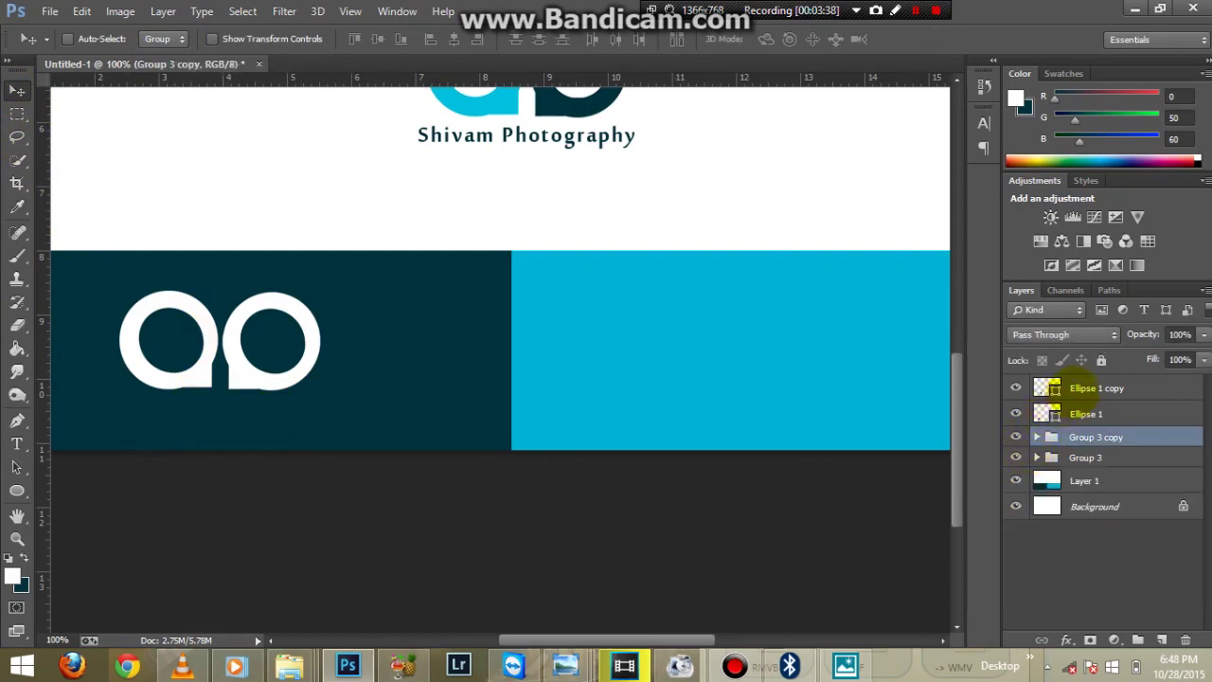
Start a new text layer just below the white emblem on the dark teal block.
click(1053, 388)
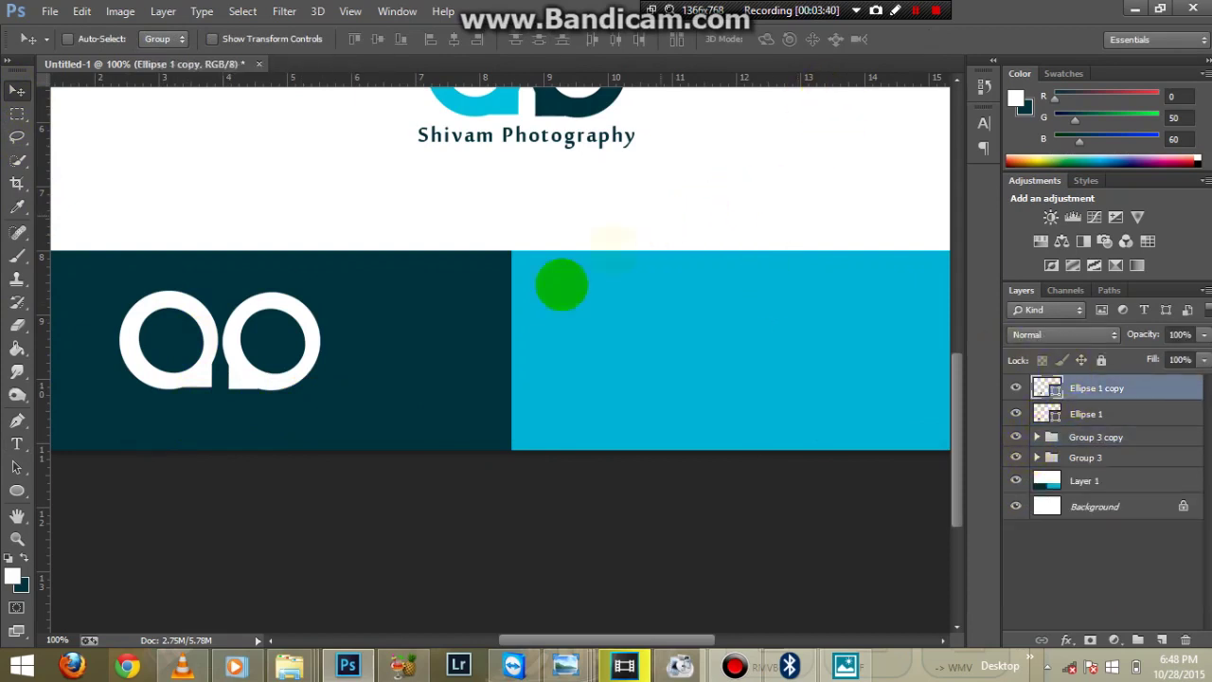
click(16, 444)
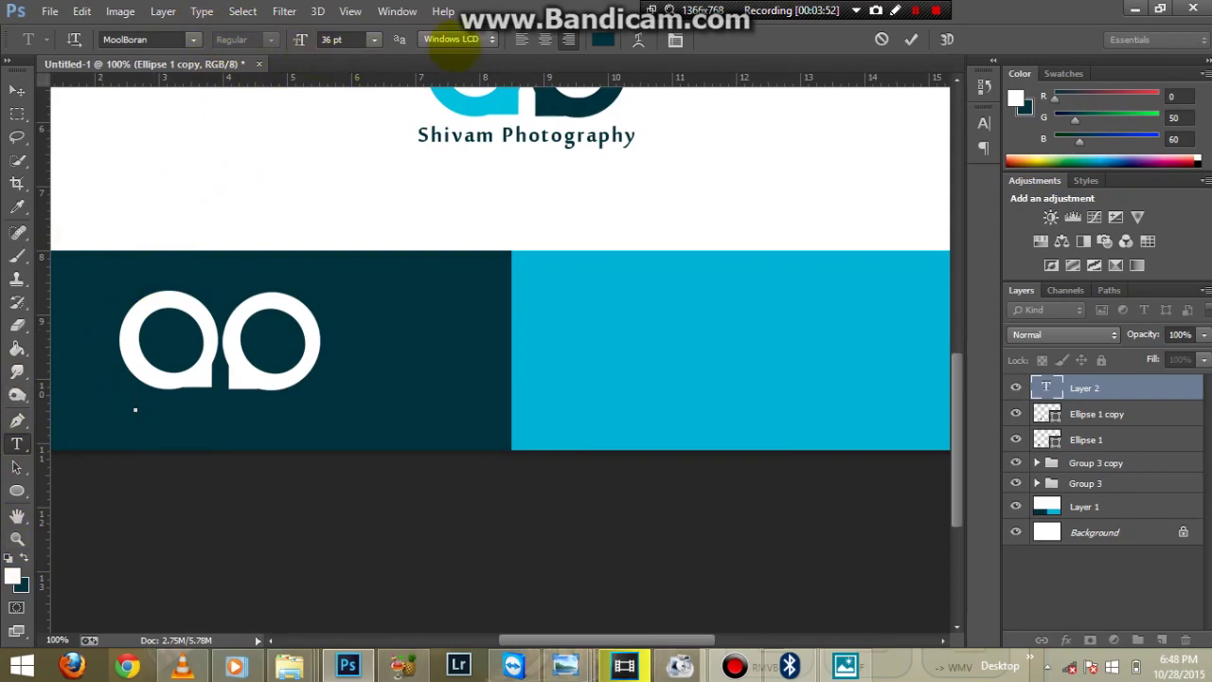
click(915, 11)
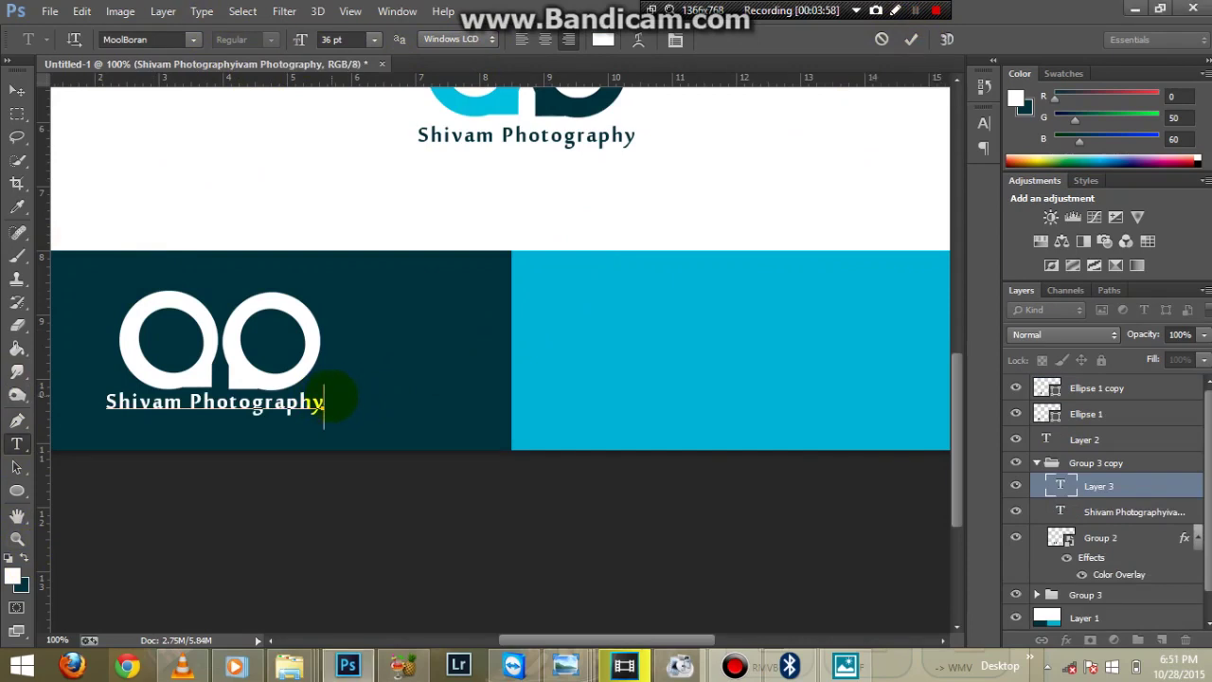
Set the font size of the white business name below the emblem to 30 pt.
drag(322, 400, 13, 416)
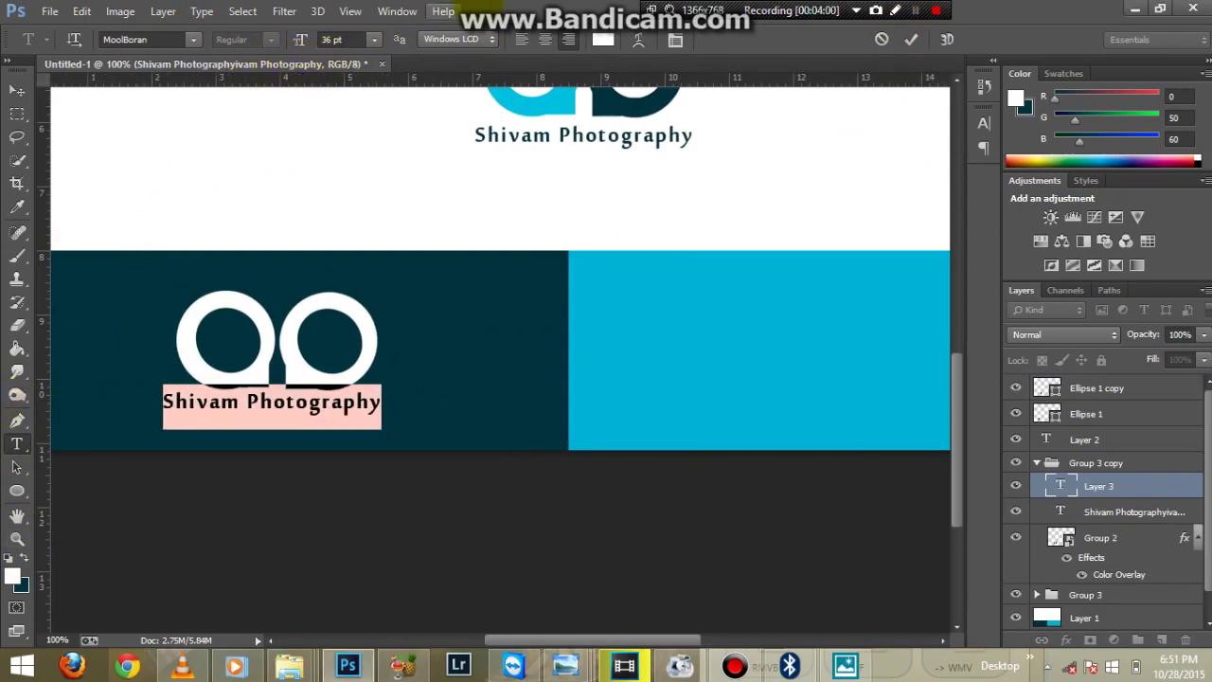
click(374, 39)
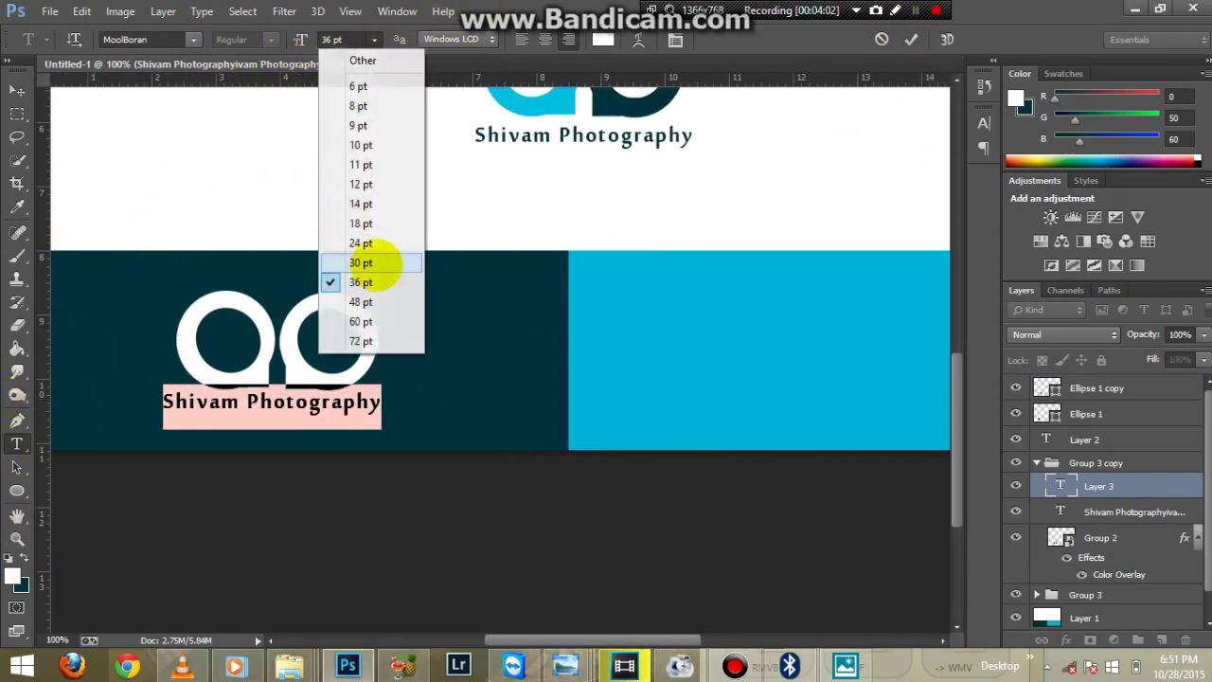
click(382, 262)
click(381, 405)
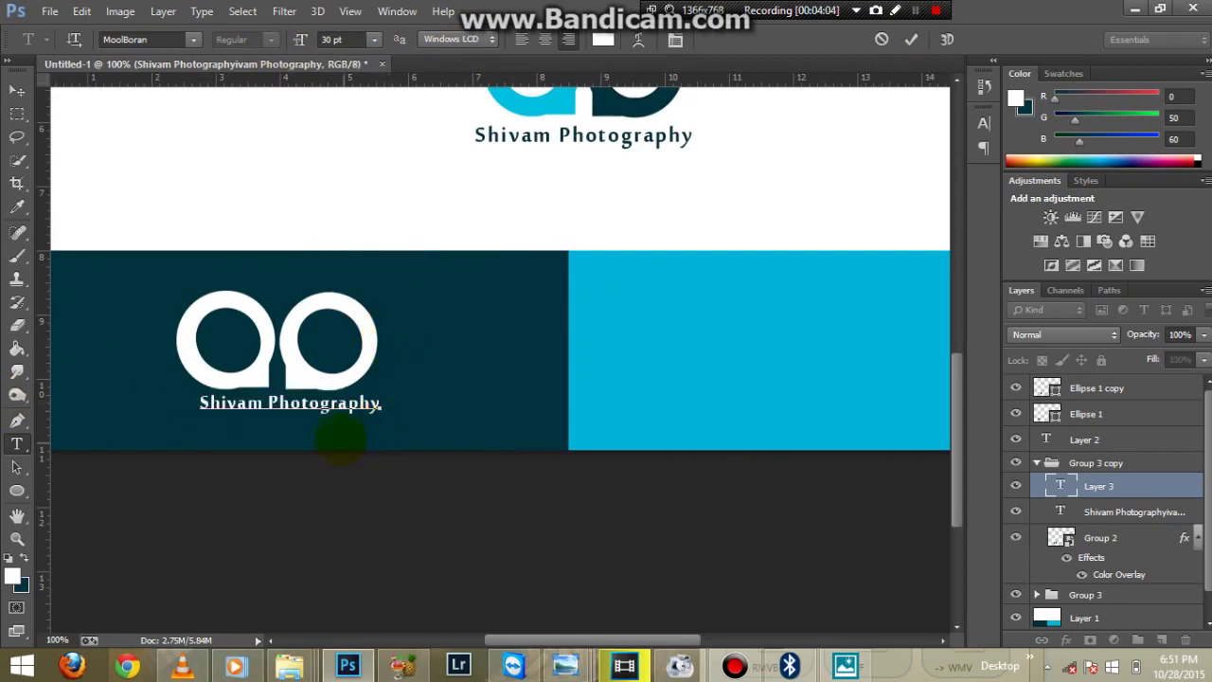
Move the white business name beneath the emblem on the dark teal block and set its font size to 24 pt.
drag(331, 431, 313, 434)
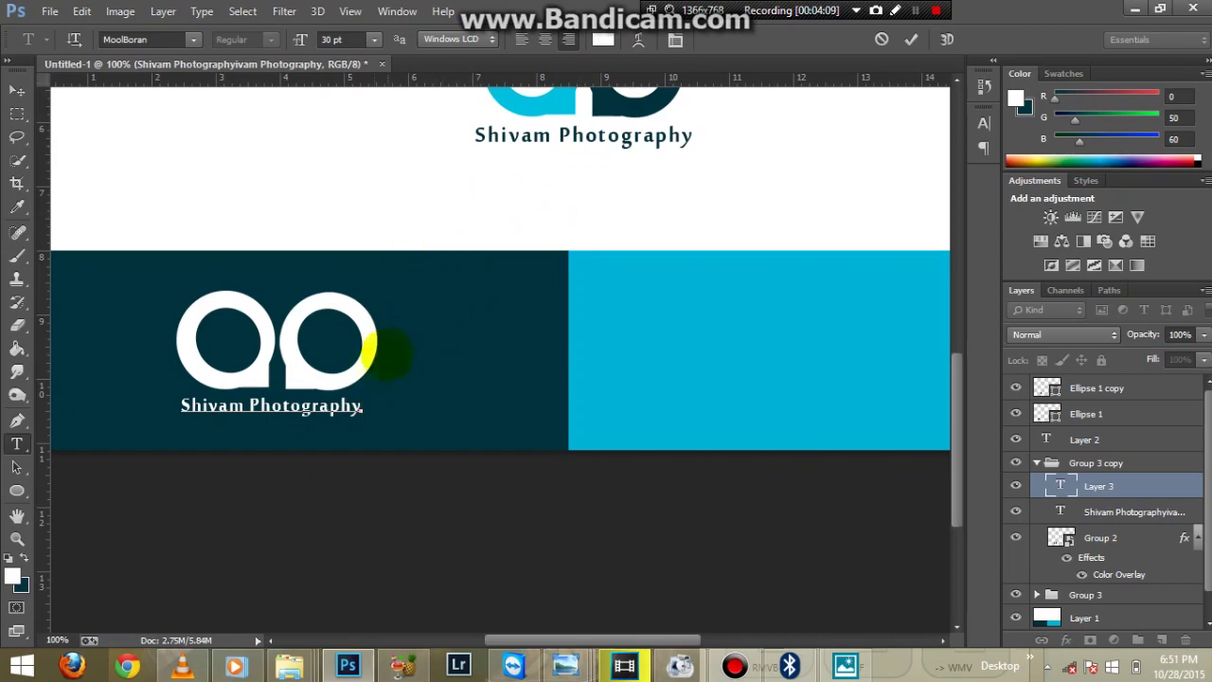
drag(362, 407, 177, 406)
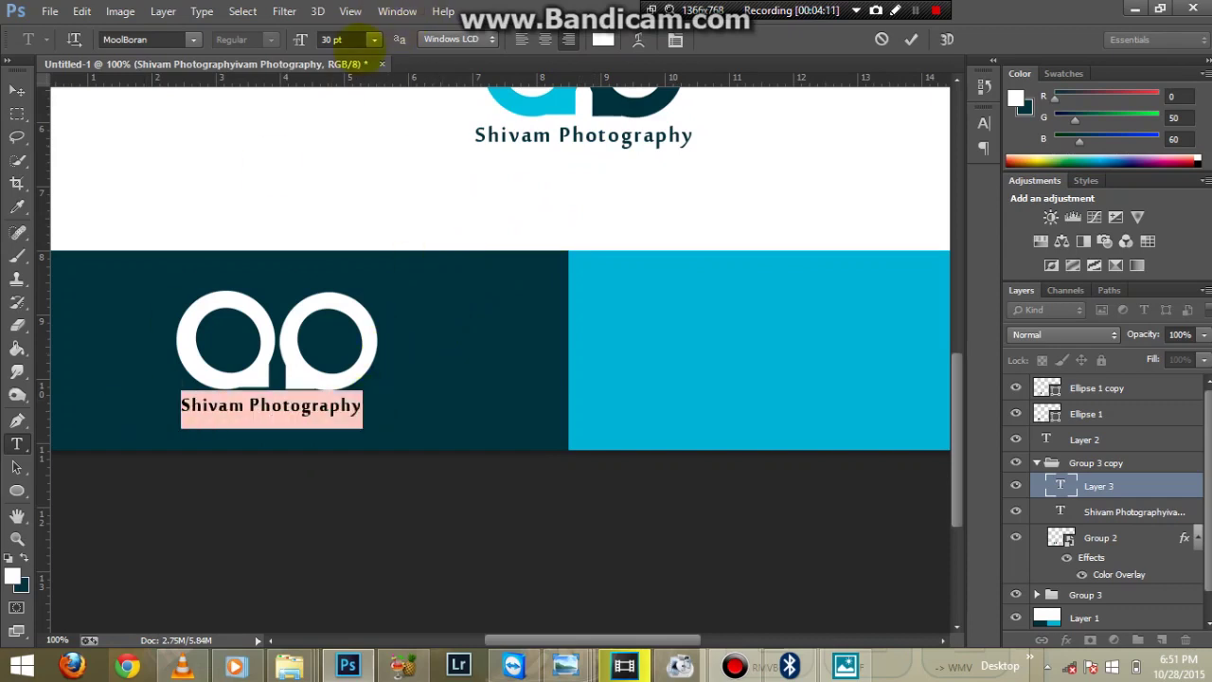
click(374, 39)
click(375, 243)
click(363, 408)
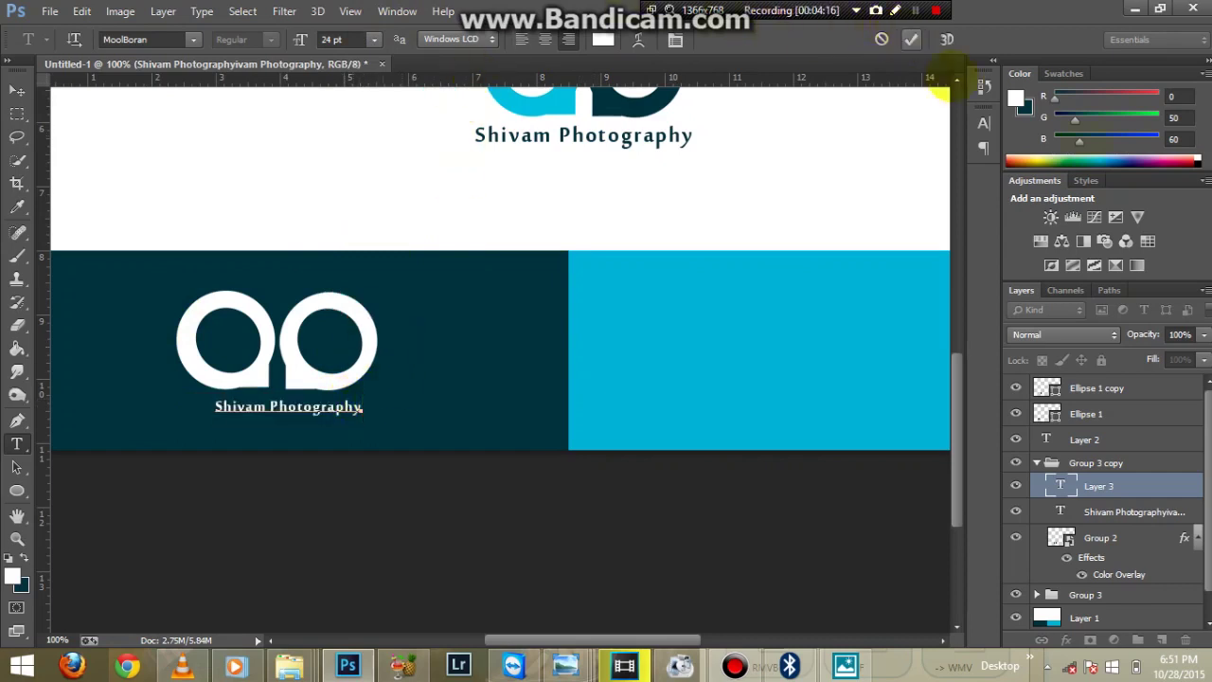
click(910, 39)
Try to free-transform Group 3 copy together with the Ellipse 1 and Ellipse 1 copy layers.
click(1015, 462)
click(1015, 462)
click(1054, 464)
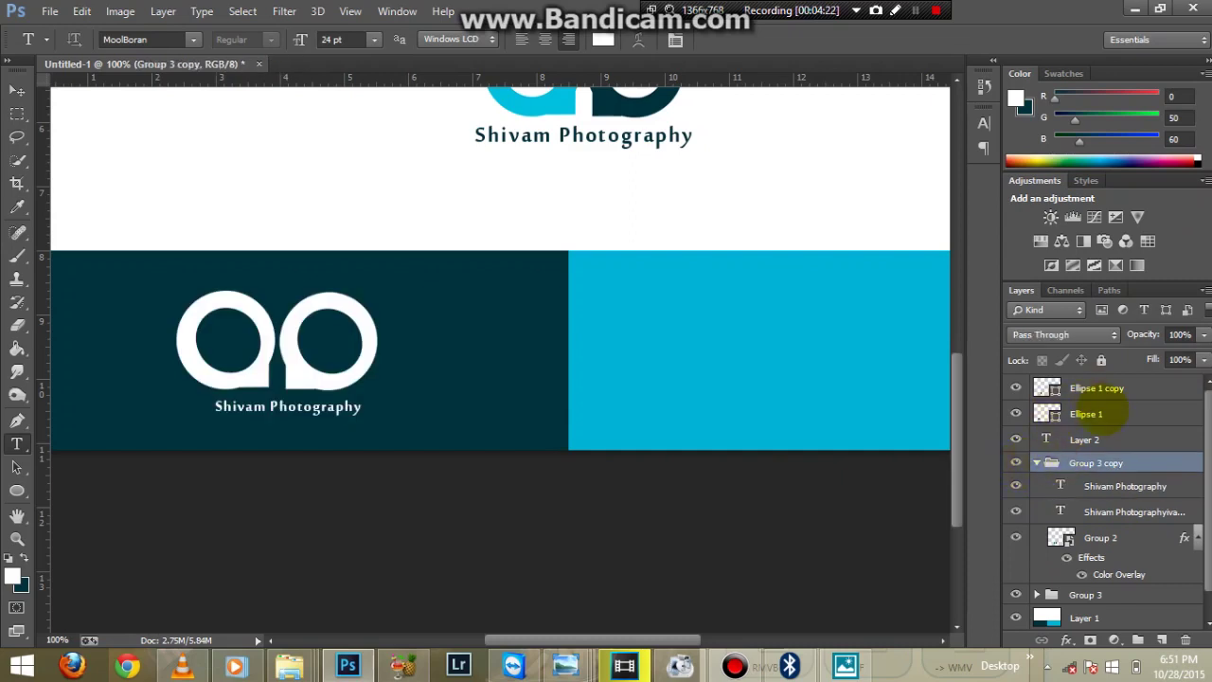
ctrl+click(1120, 414)
ctrl+click(1125, 387)
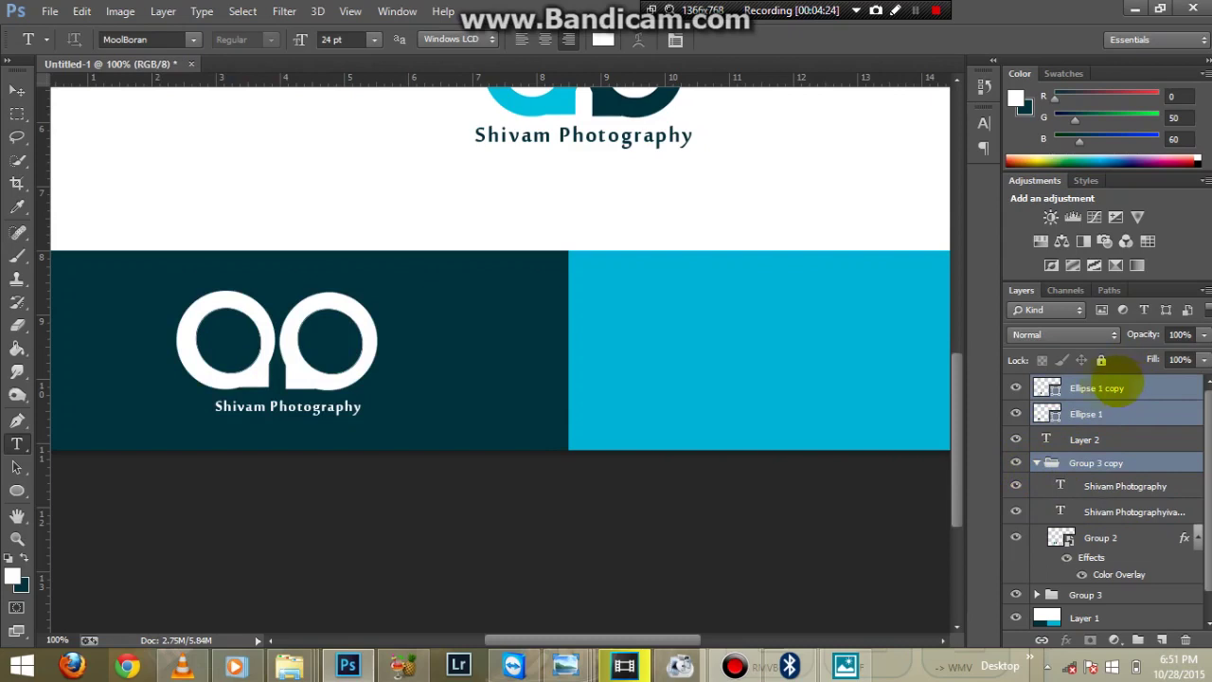
key(ctrl+t)
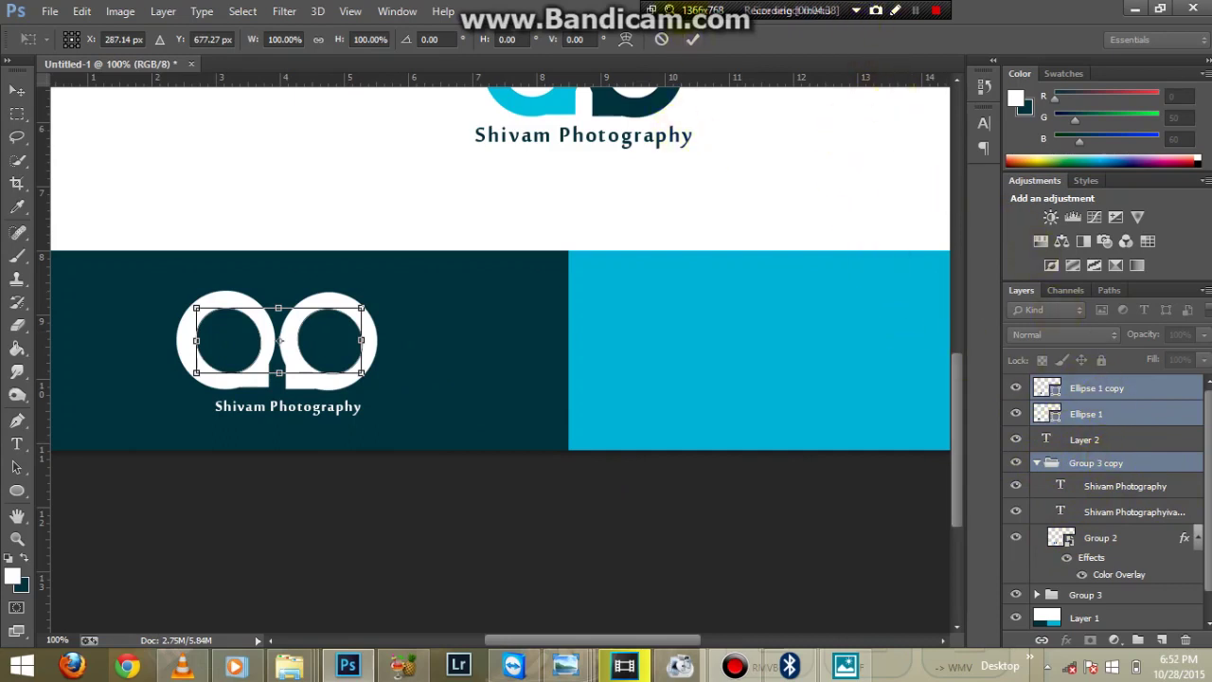
click(661, 38)
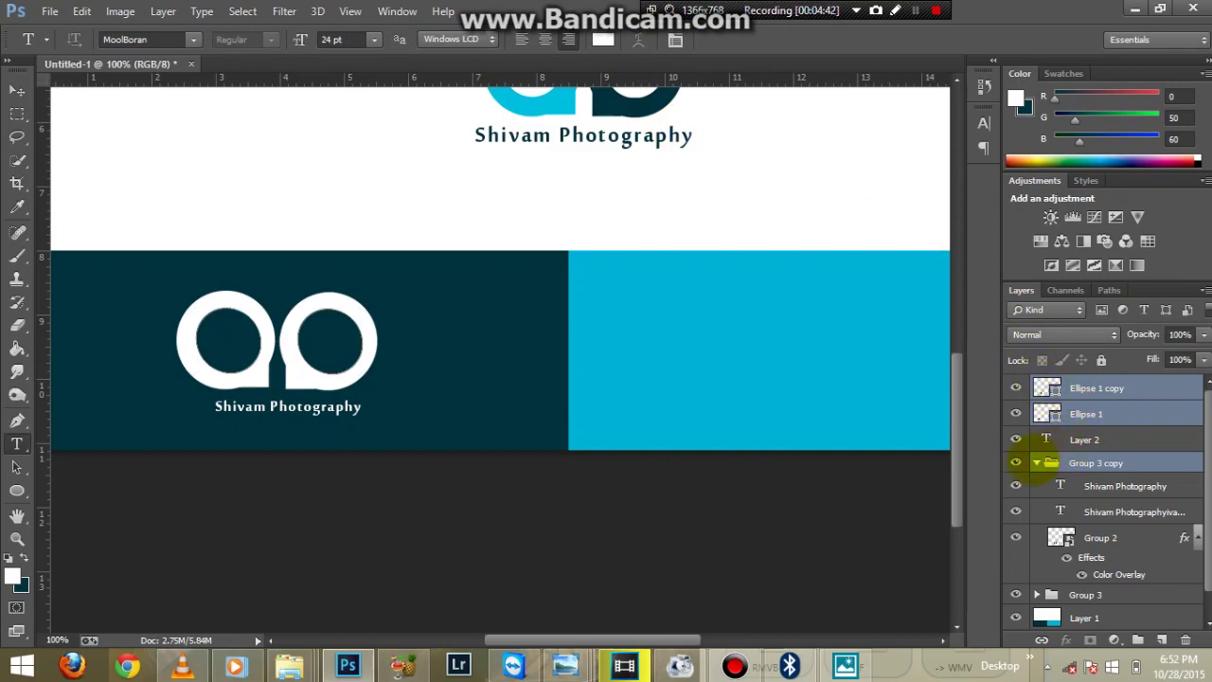
click(1038, 462)
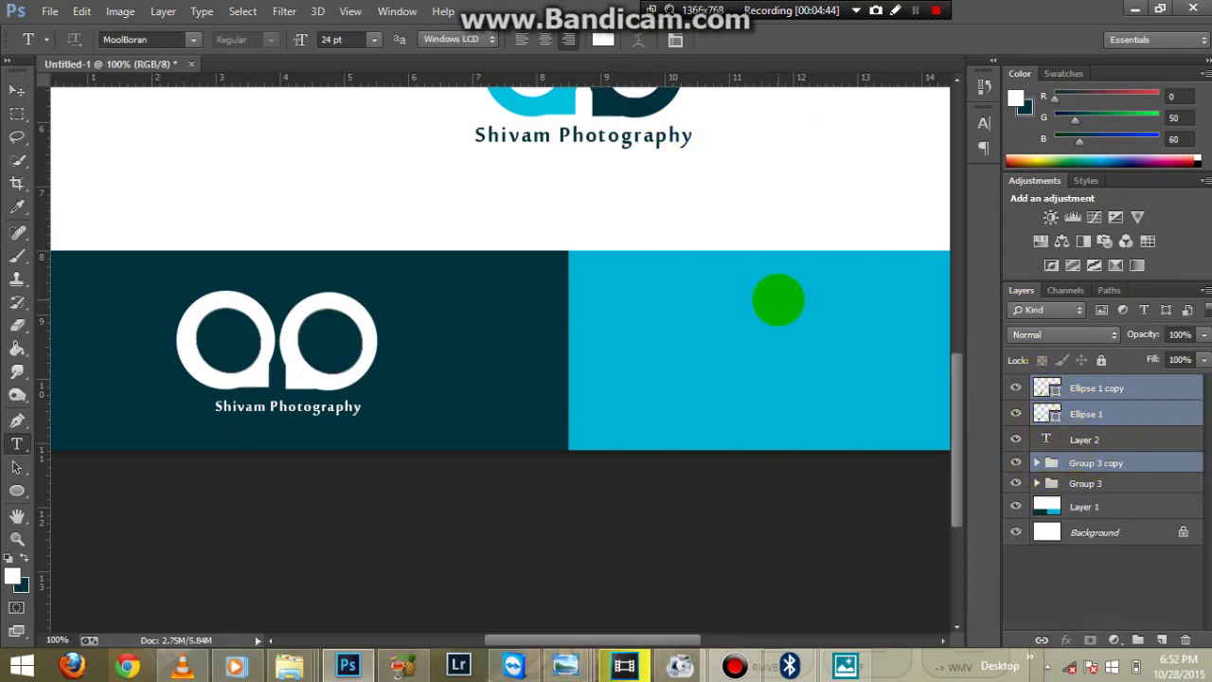
key(ctrl+t)
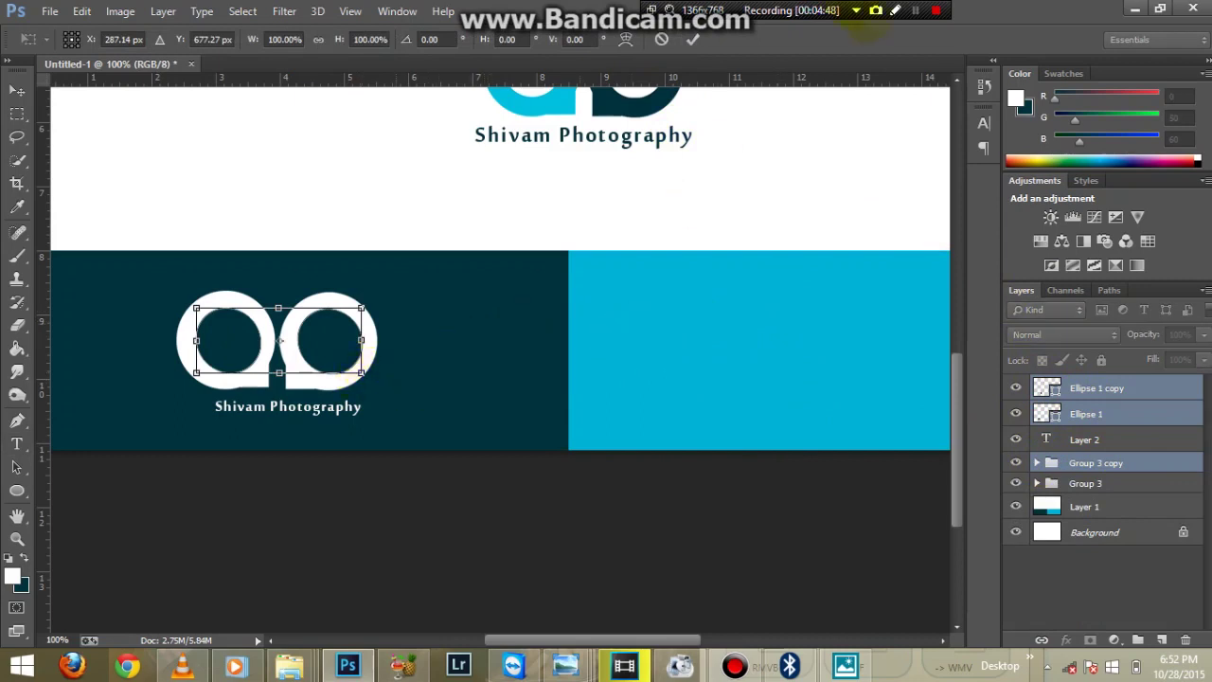
click(914, 10)
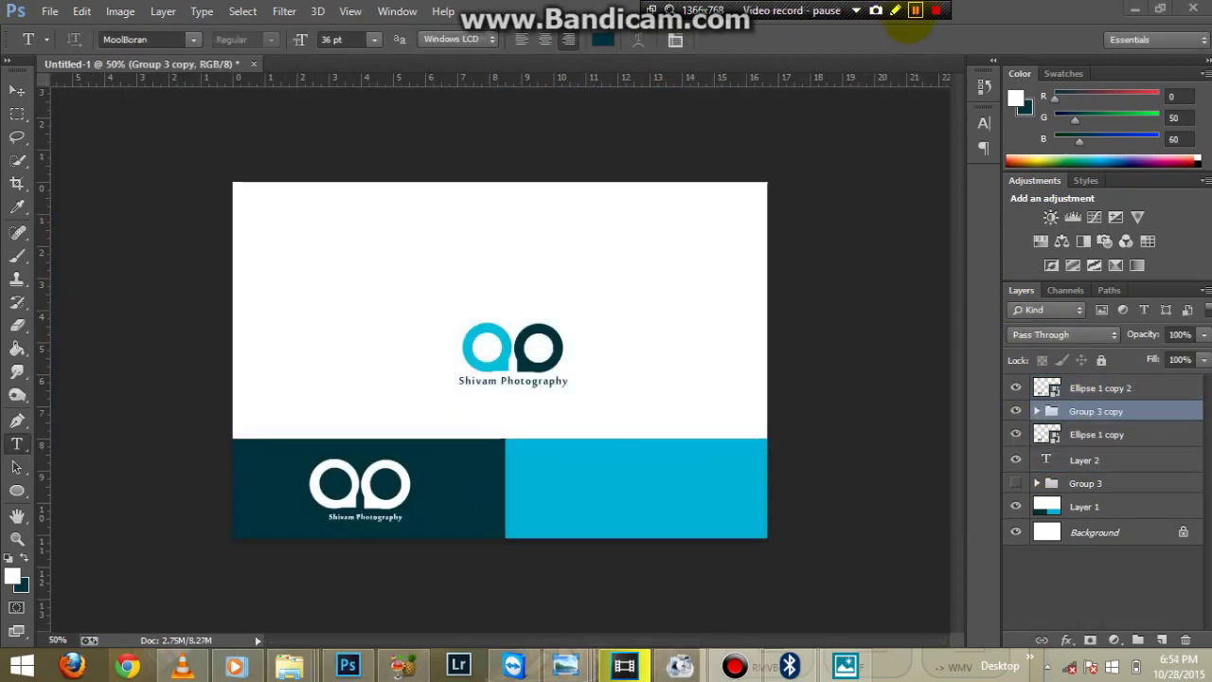
Toggle the visibility of Layer 2, Group 3, Group 3 copy and Layer 1 to identify what each one contains.
click(914, 11)
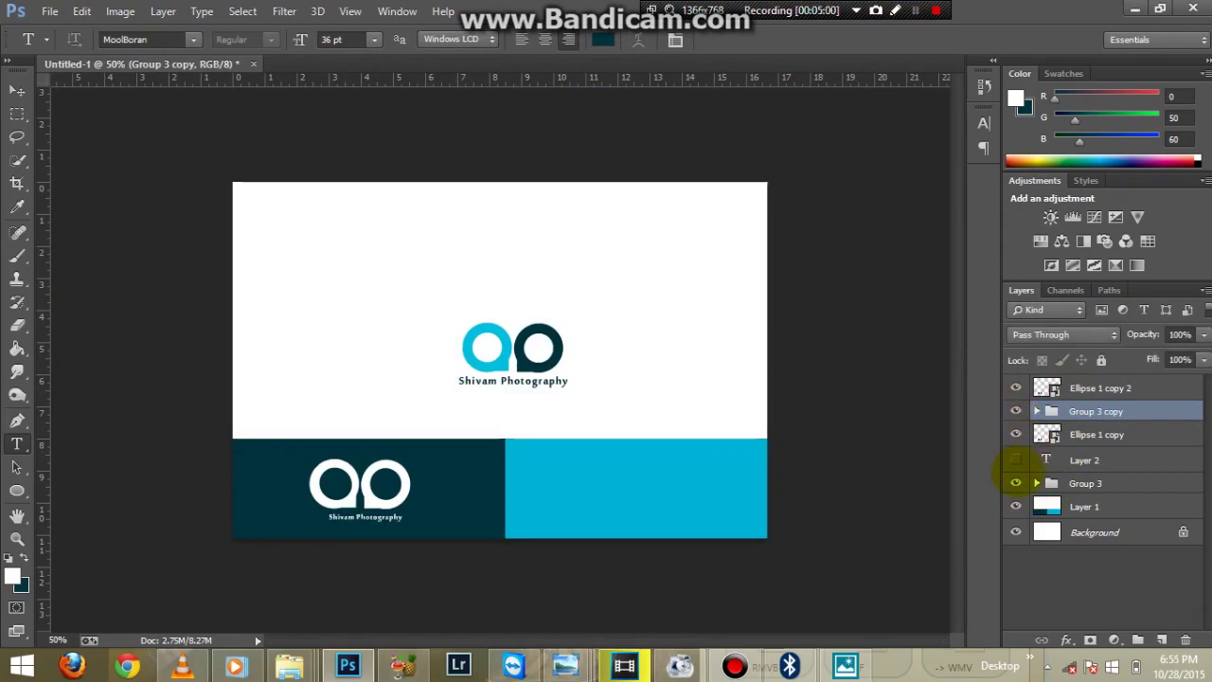
click(1015, 459)
click(1014, 483)
click(1039, 484)
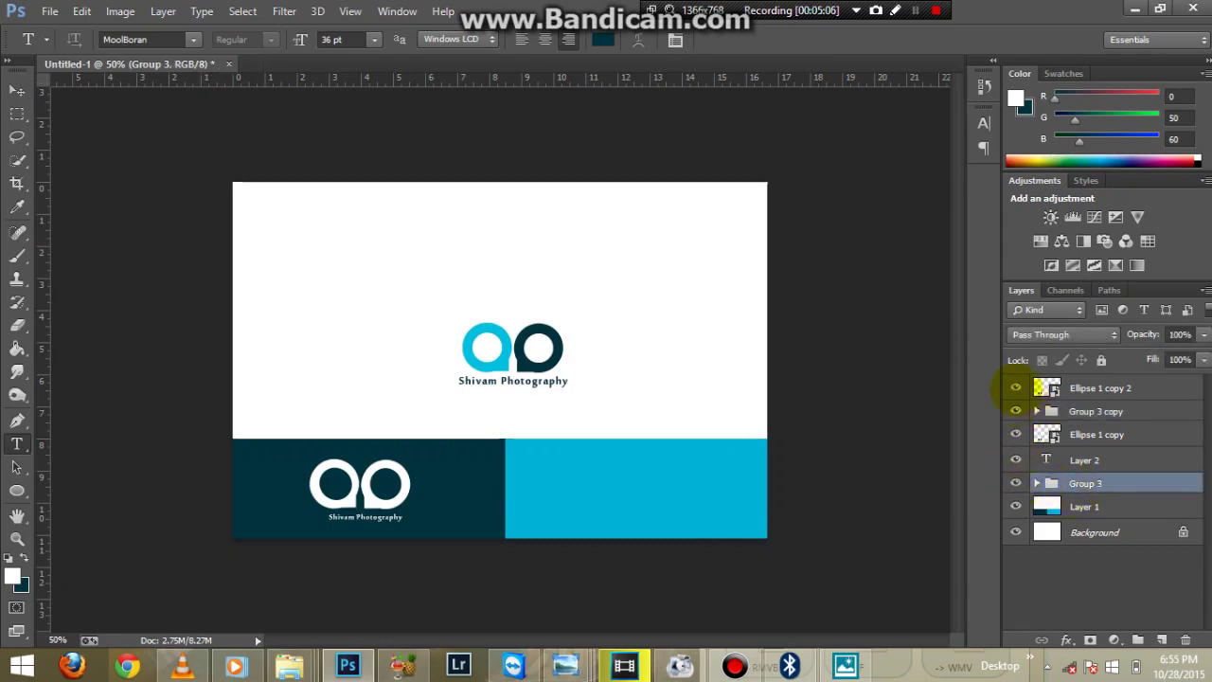
click(1015, 411)
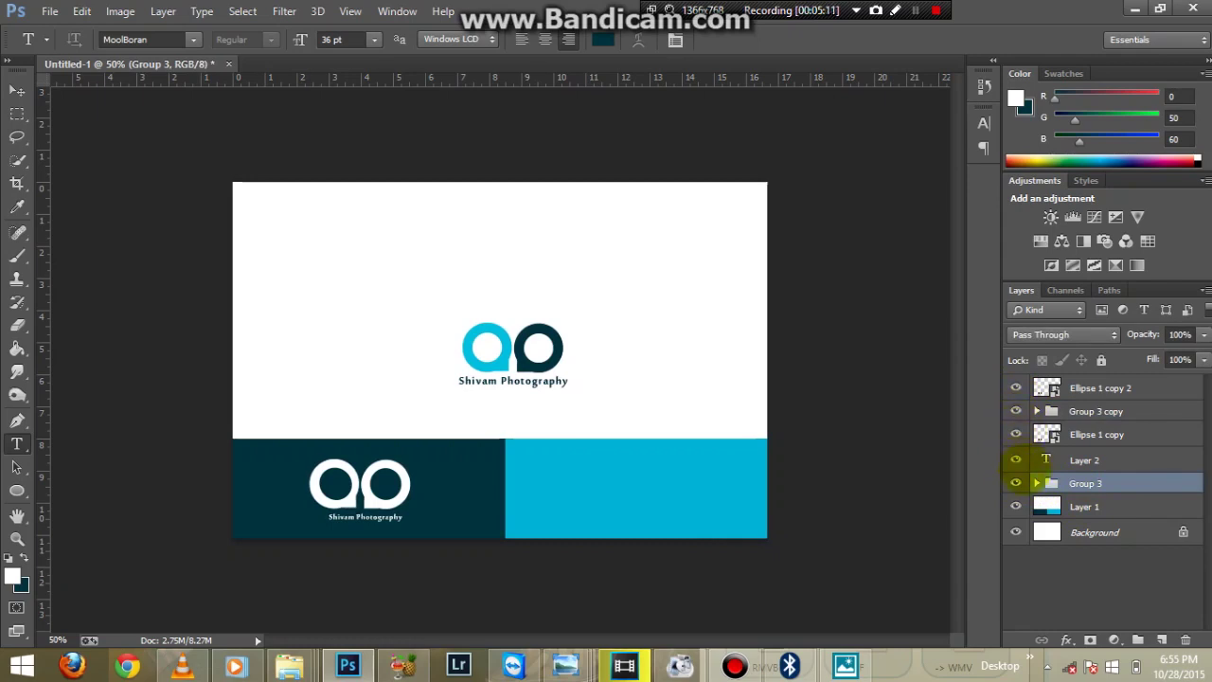
click(1015, 506)
click(1015, 506)
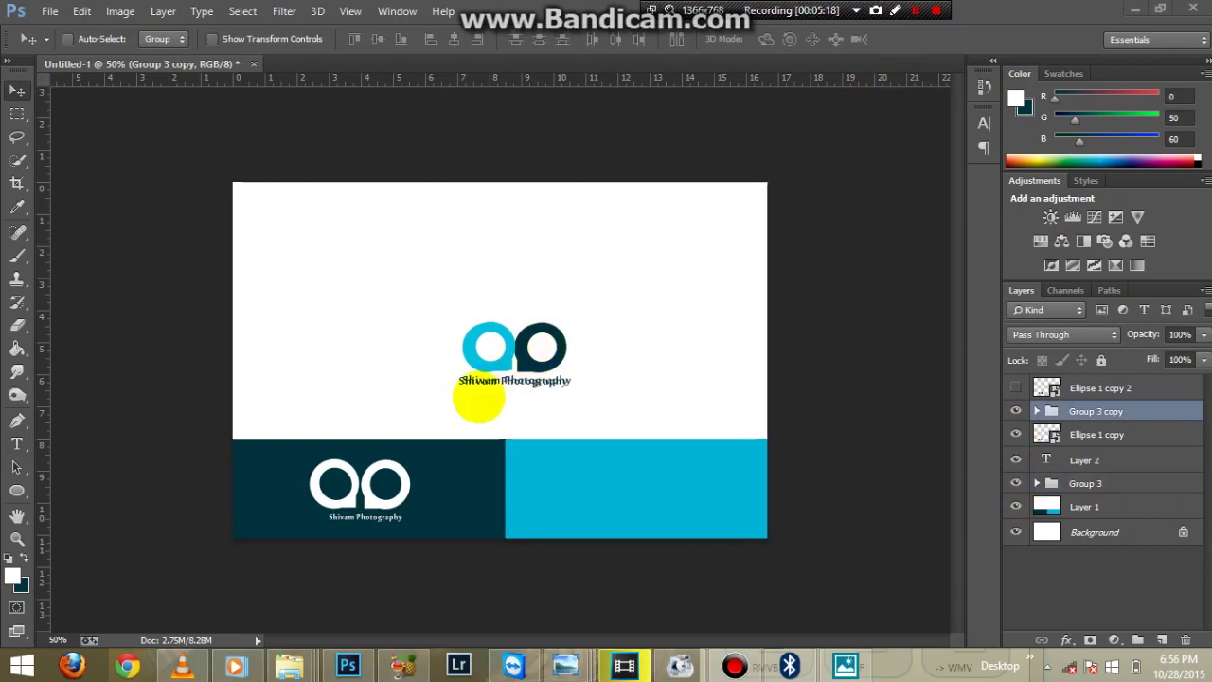
Move the duplicated logo, Group 3 copy, from the white area onto the light blue block.
drag(549, 392, 656, 484)
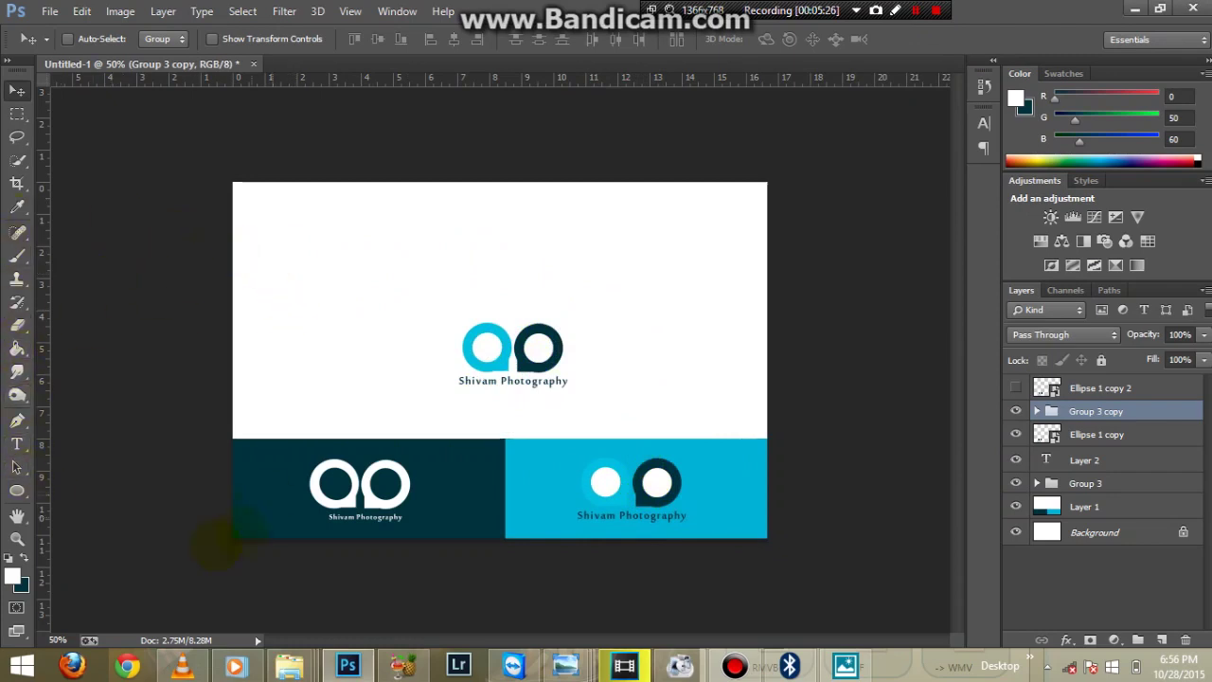
key(ctrl+plus)
key(ctrl+plus)
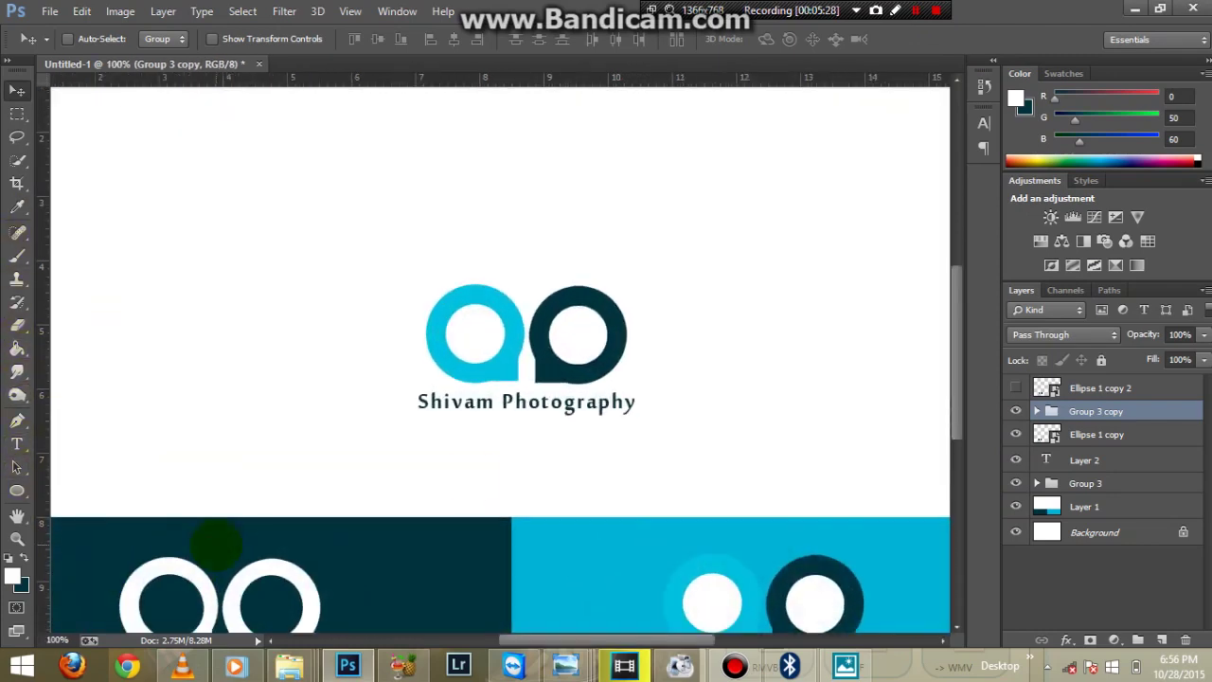
drag(954, 379, 960, 433)
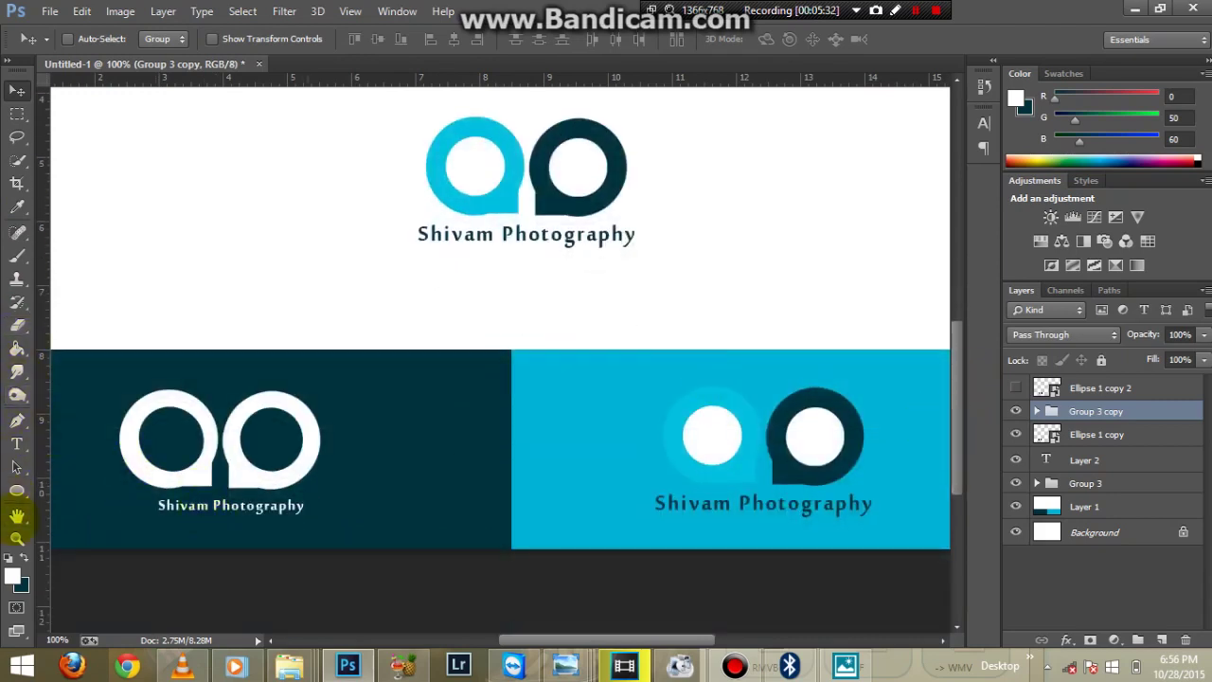
Draw an ellipse about 42 × 44 px inside the left ring on the light blue block and fill it with light blue.
click(16, 490)
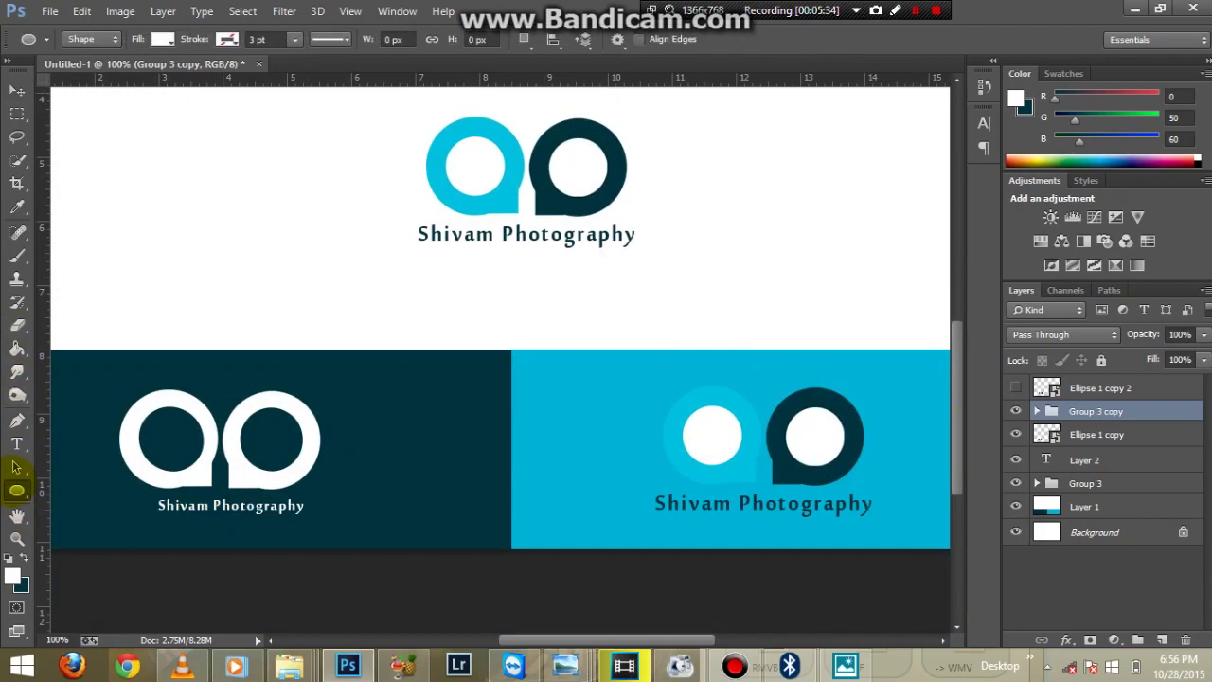
click(16, 489)
drag(701, 422, 726, 433)
click(738, 325)
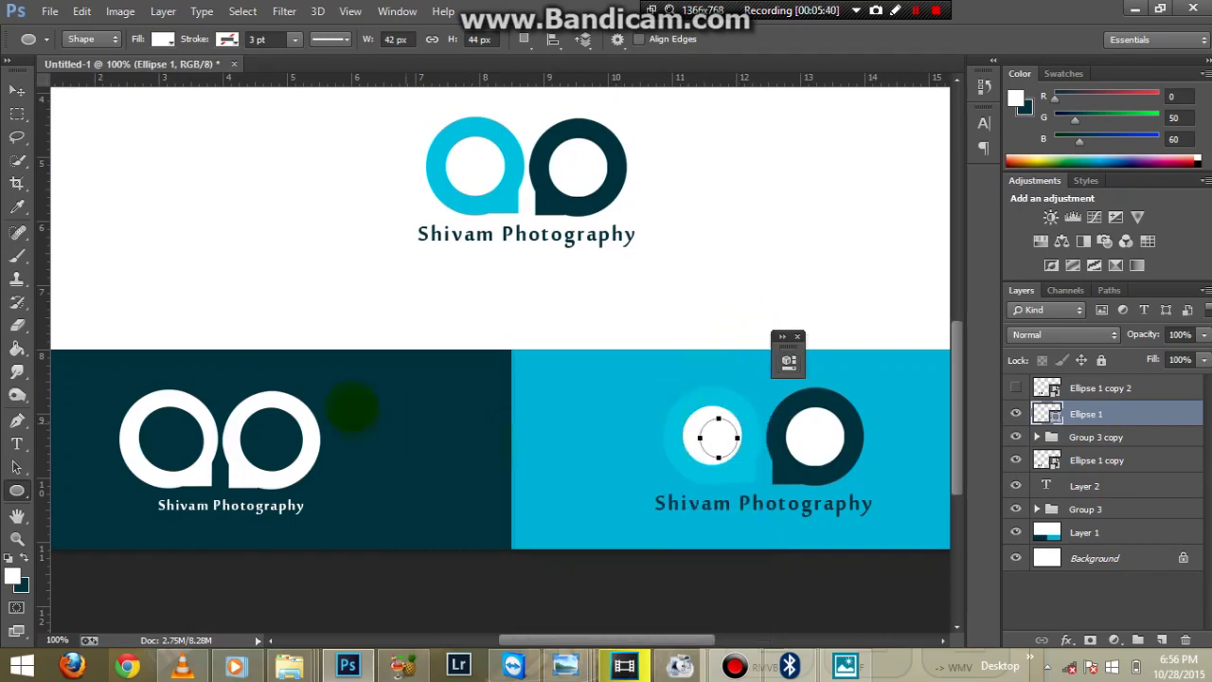
click(162, 39)
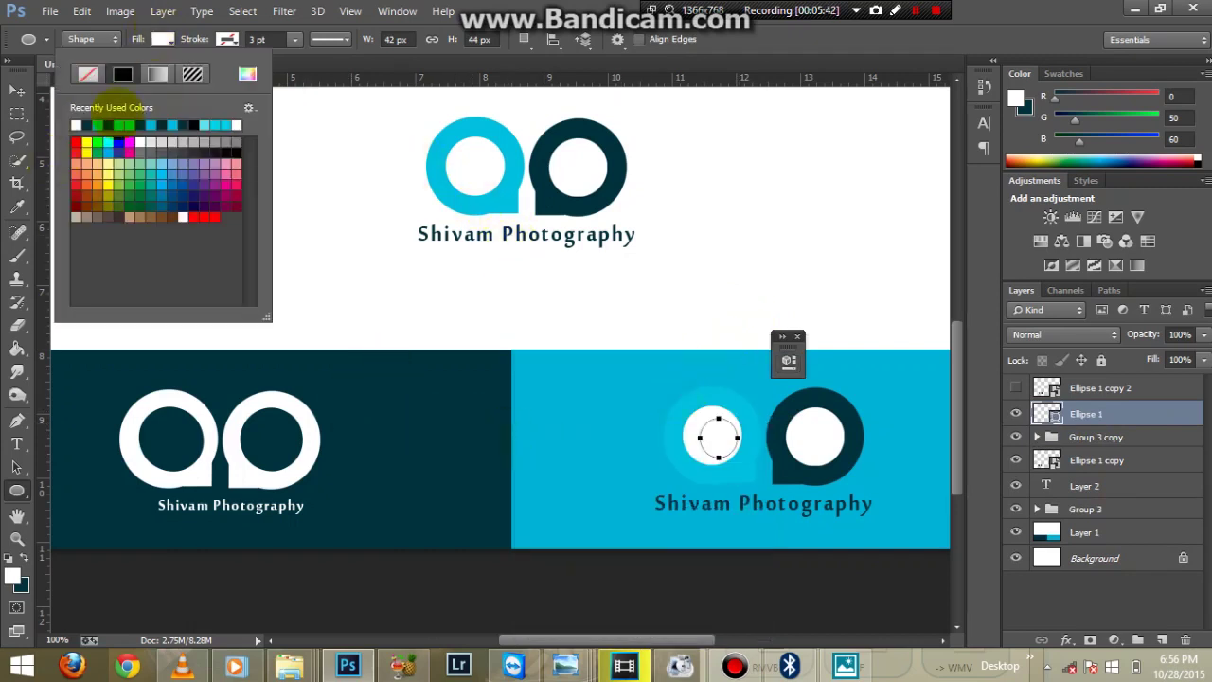
click(97, 125)
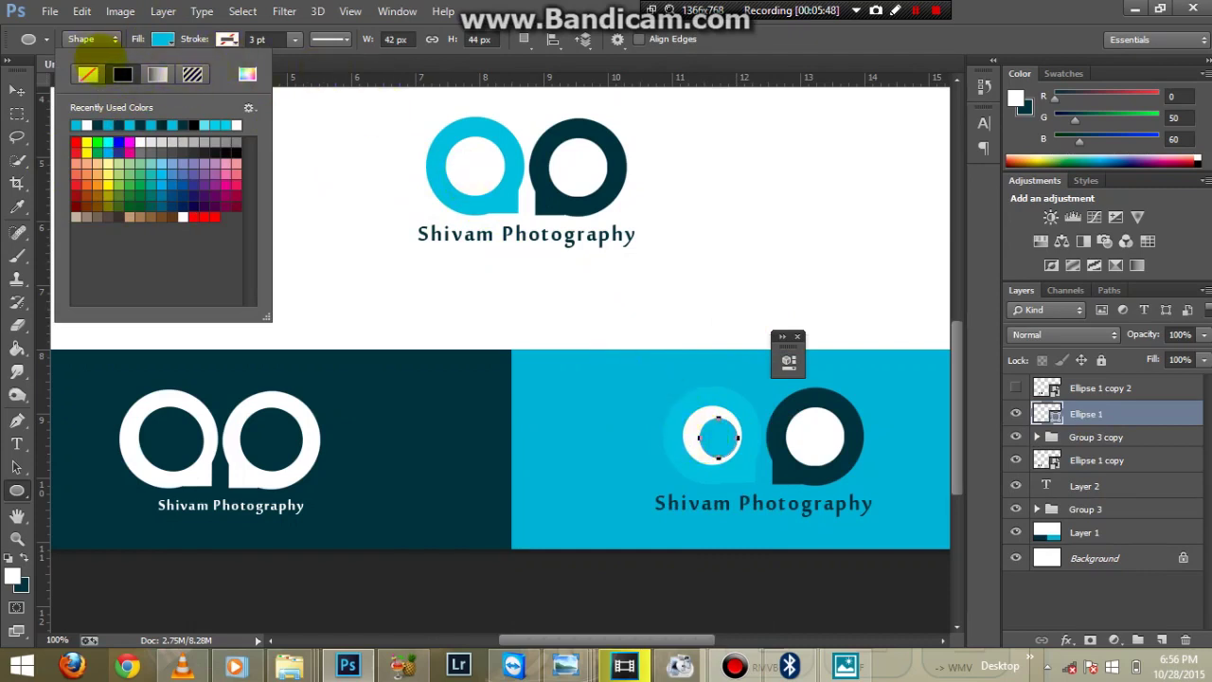
click(331, 204)
click(344, 211)
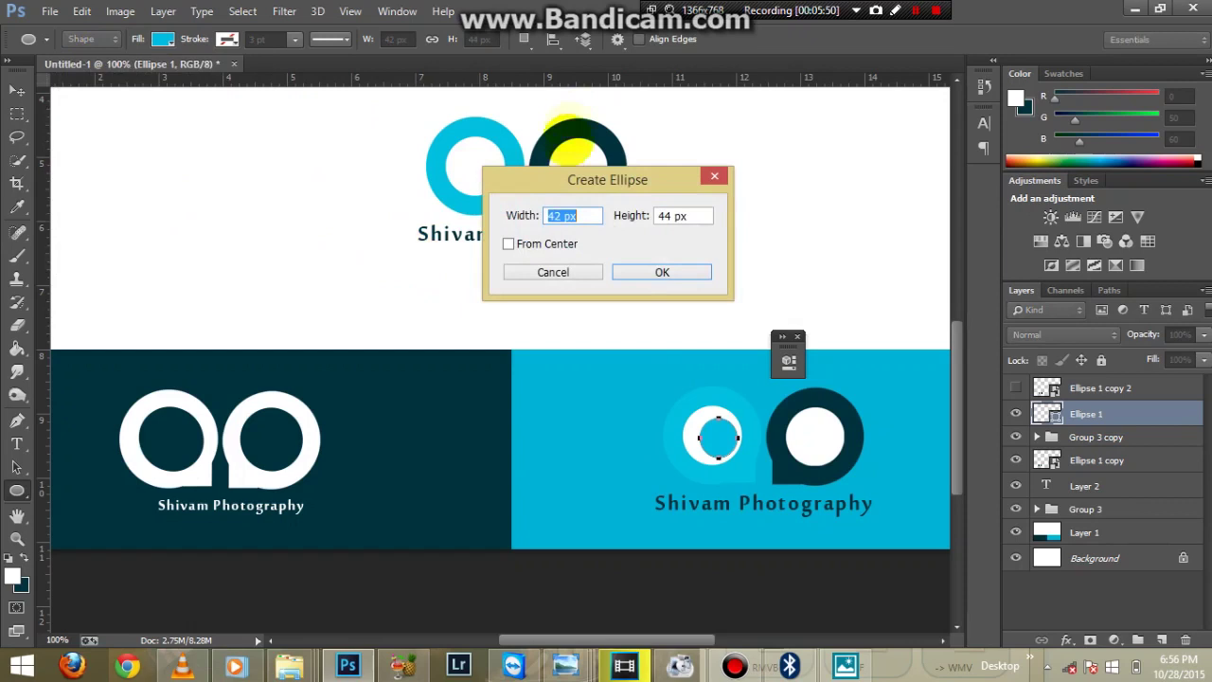
click(636, 273)
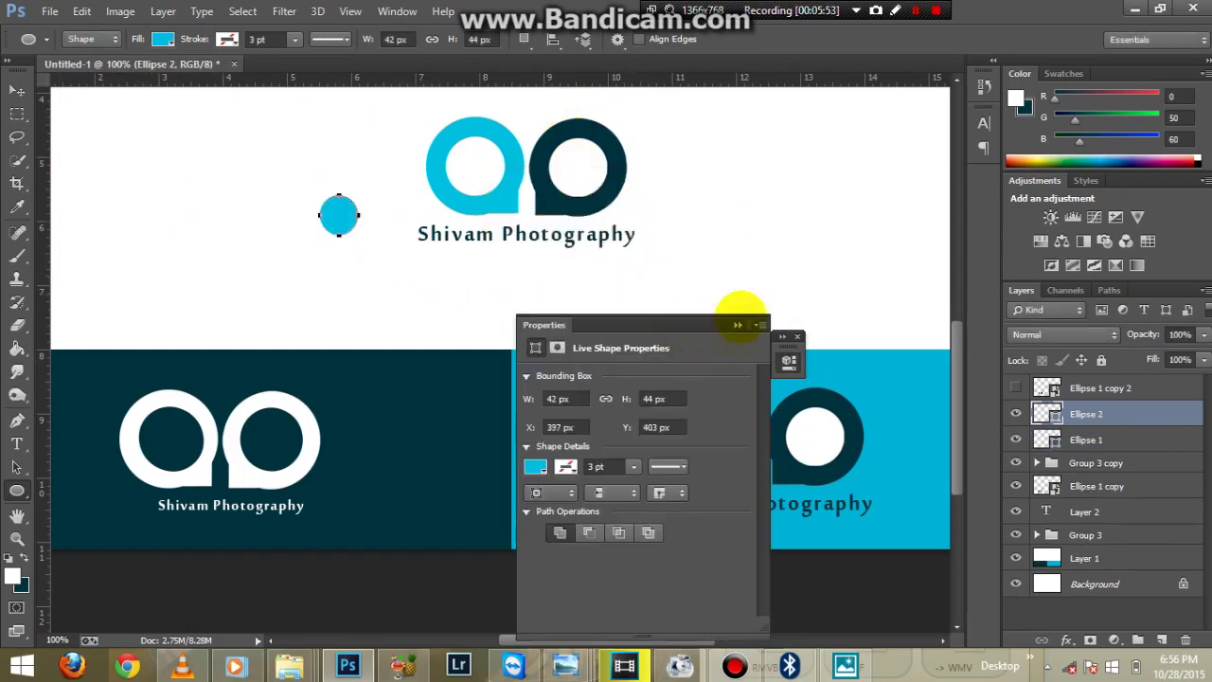
click(737, 324)
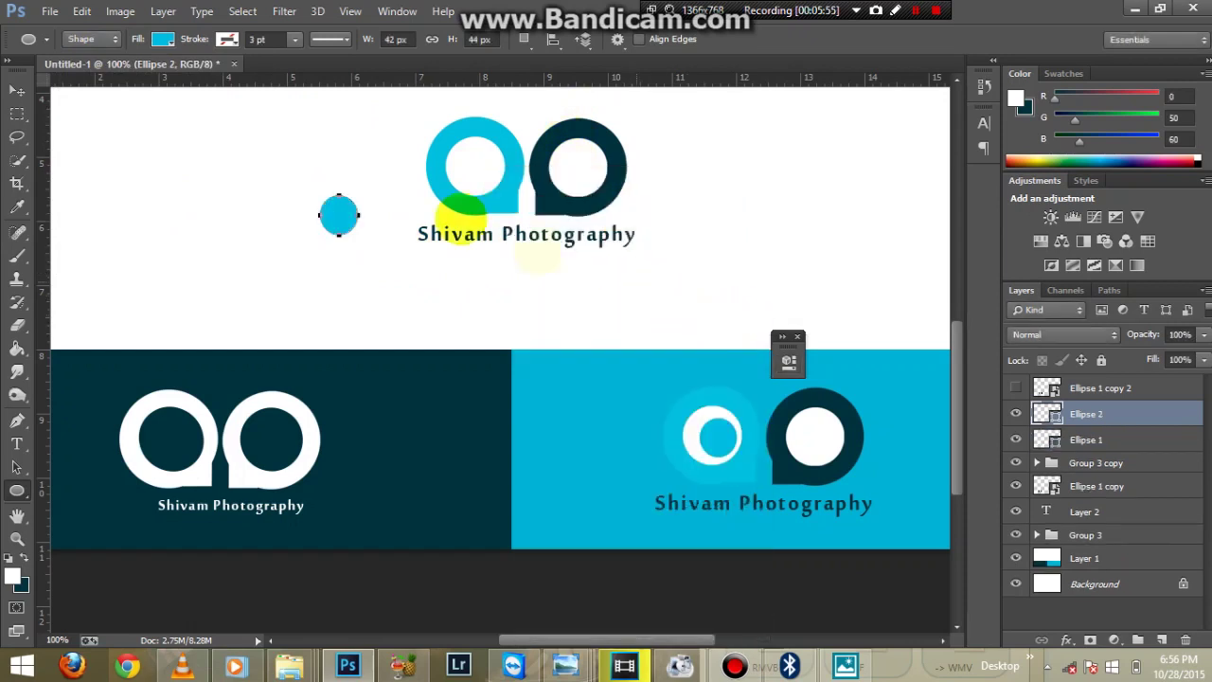
key(Delete)
Try to reshape the small light blue ellipse with Free Transform to cover the left ring's white centre.
click(636, 385)
key(ctrl+t)
click(724, 426)
drag(717, 418, 688, 452)
click(711, 407)
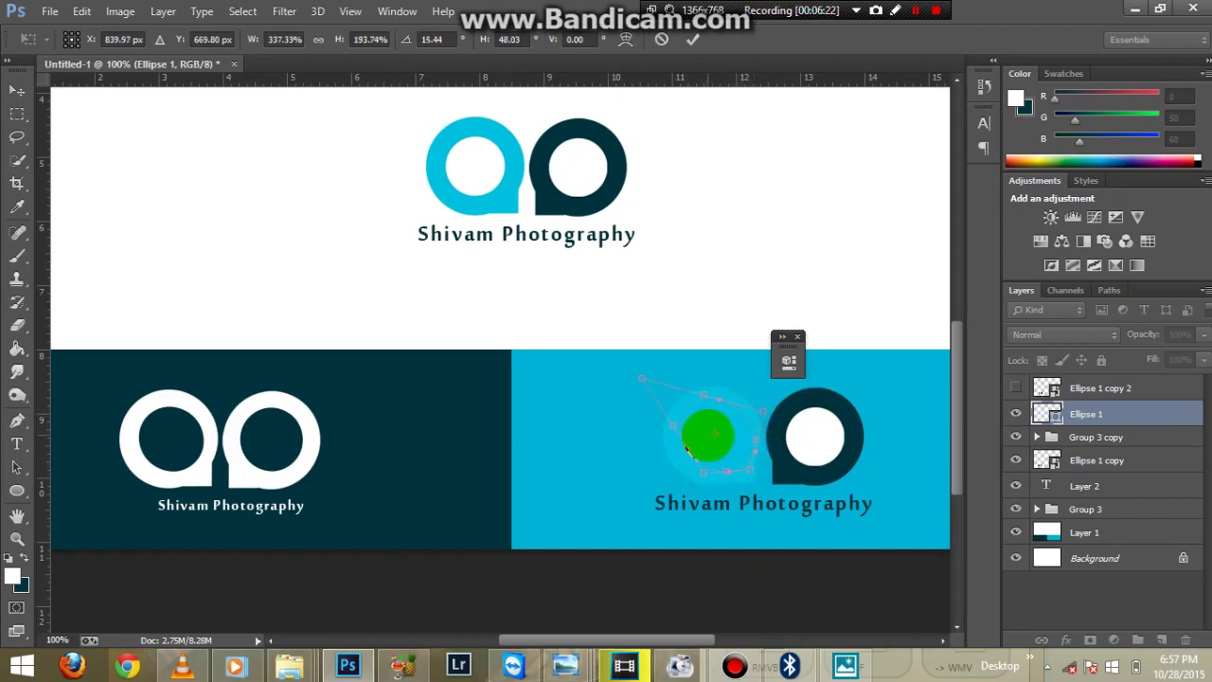
right_click(714, 436)
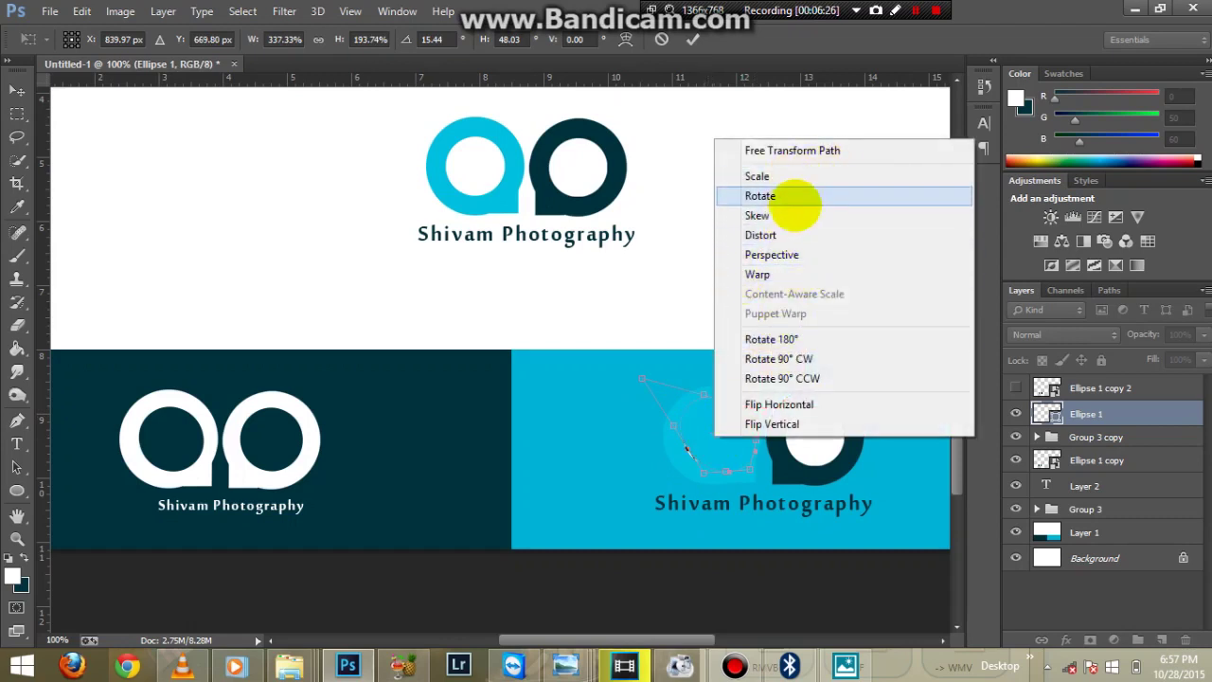
click(798, 153)
drag(725, 398, 719, 436)
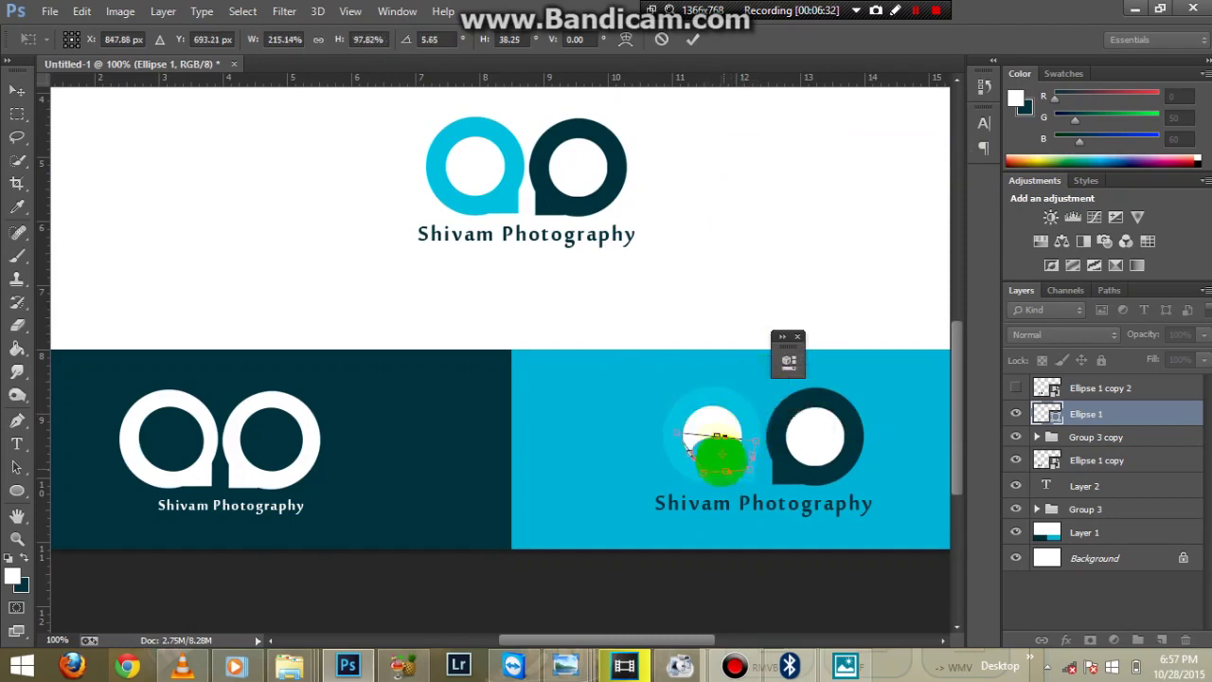
right_click(726, 454)
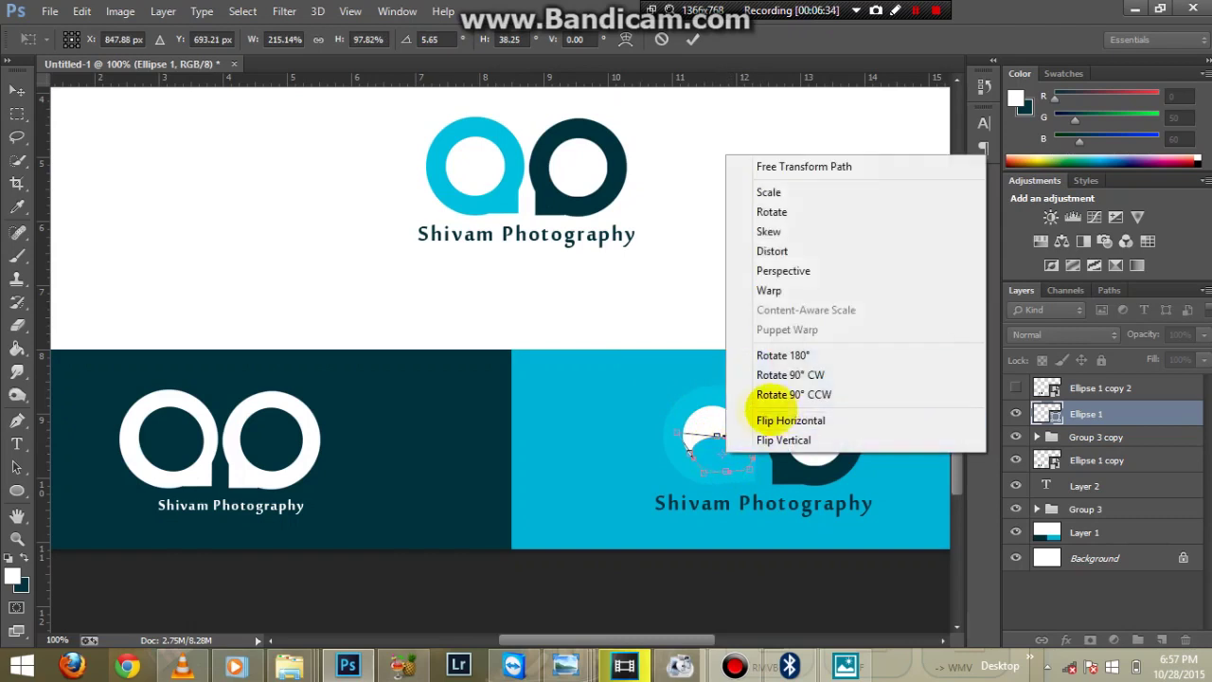
click(701, 398)
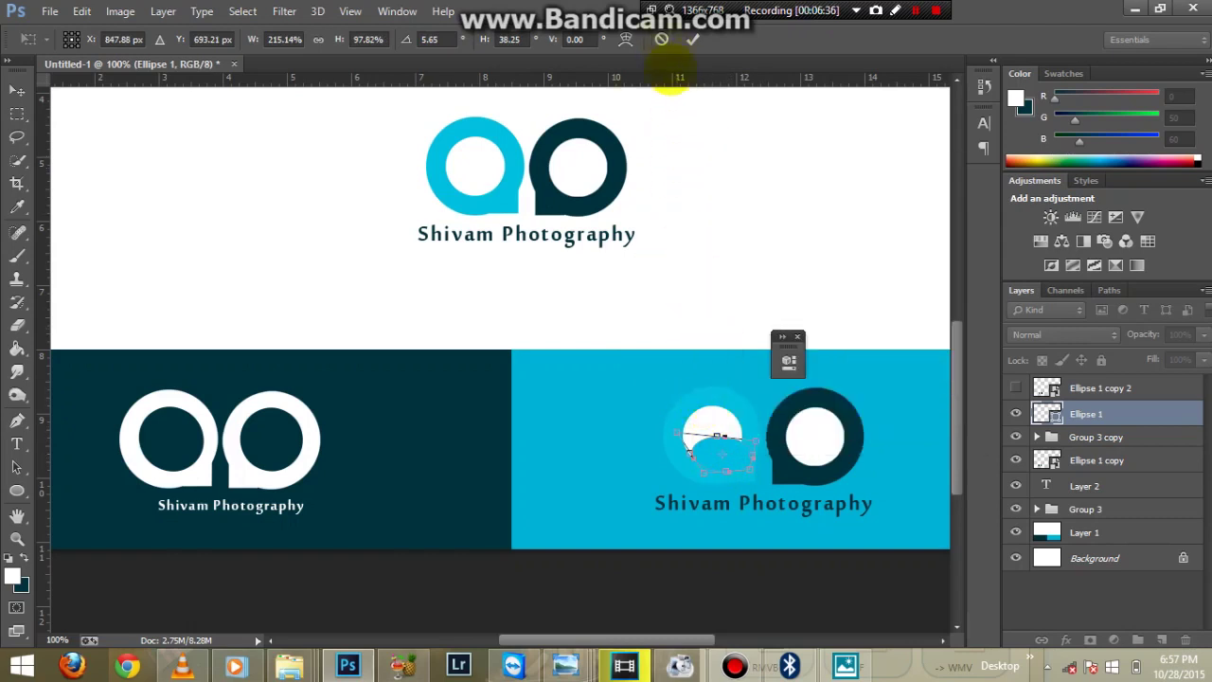
click(661, 39)
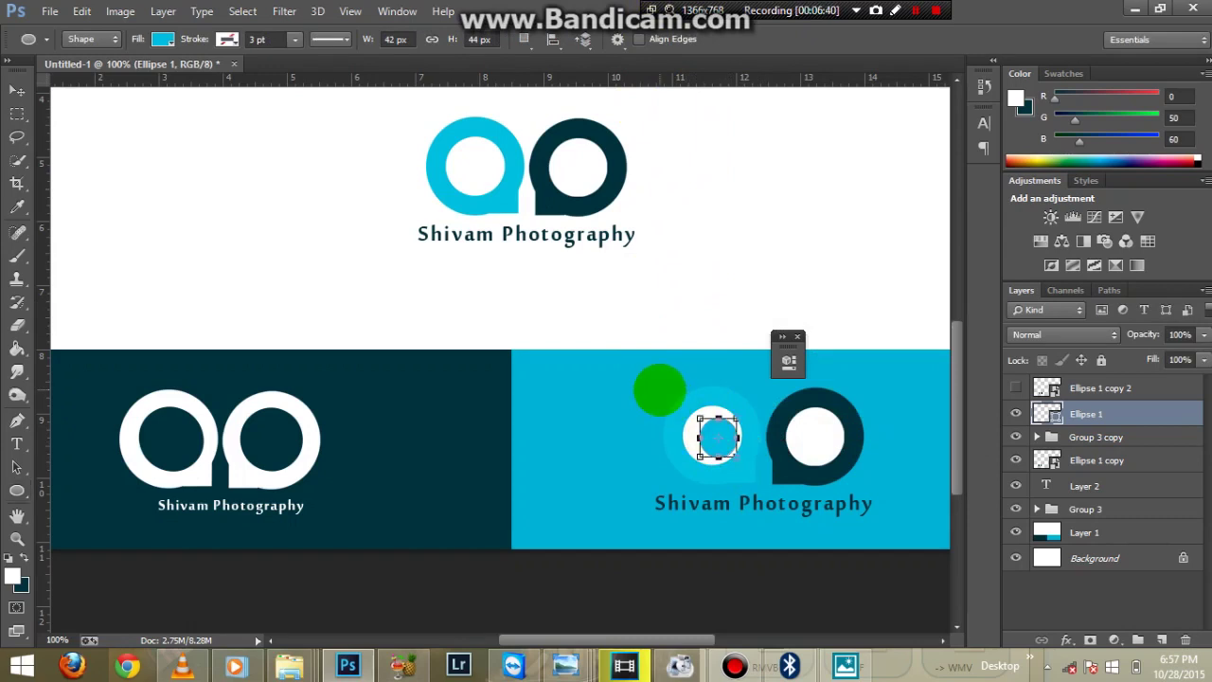
Move the light blue ellipse over the white centre of the dark ring and scale it to 166.67% wide and 161.36% high.
key(ctrl+t)
click(710, 433)
mouse_move(696, 413)
mouse_down()
mouse_move(673, 409)
mouse_move(682, 405)
mouse_up()
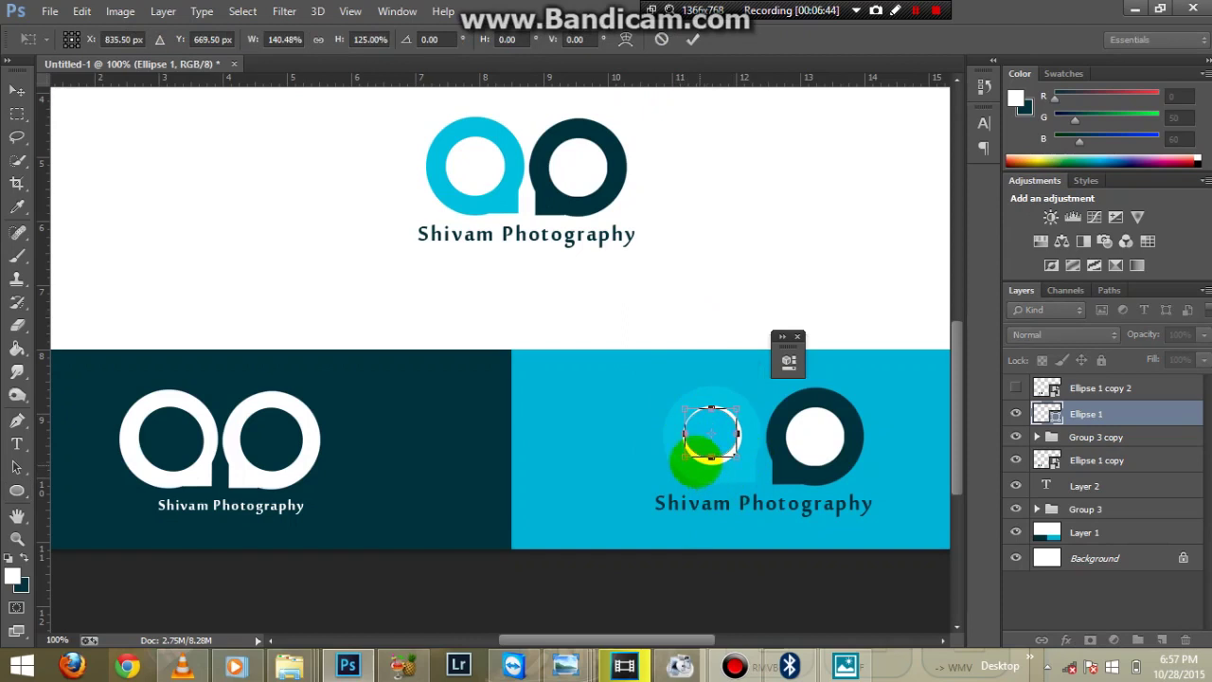
drag(679, 457, 847, 440)
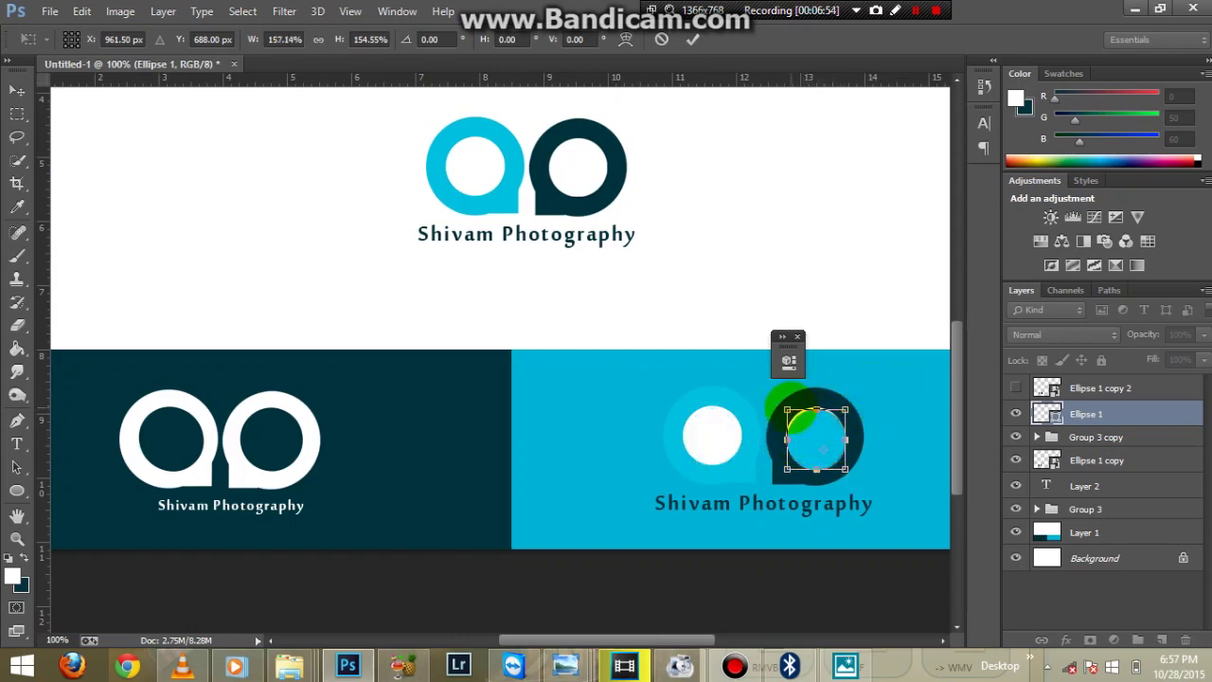
drag(787, 410, 783, 406)
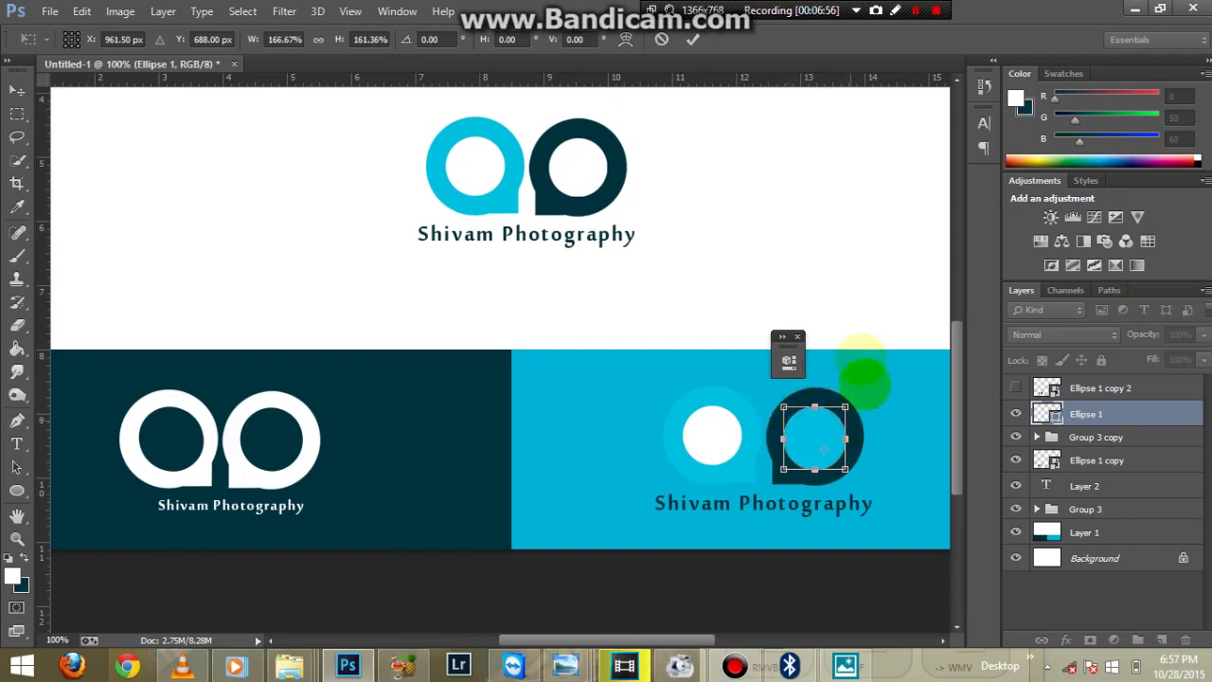
click(693, 39)
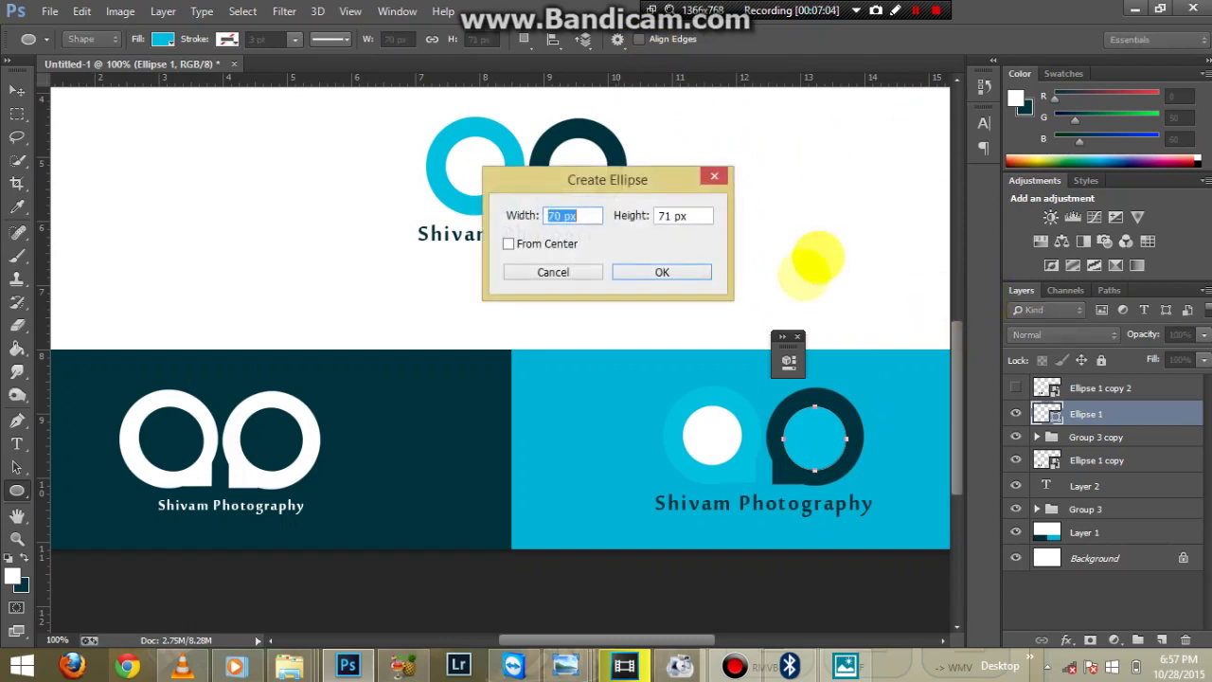
Create an extra 70 × 71 px ellipse and delete it together with the path of the Ellipse 1 layer.
click(696, 270)
click(738, 324)
drag(911, 139, 947, 217)
key(Delete)
key(Delete)
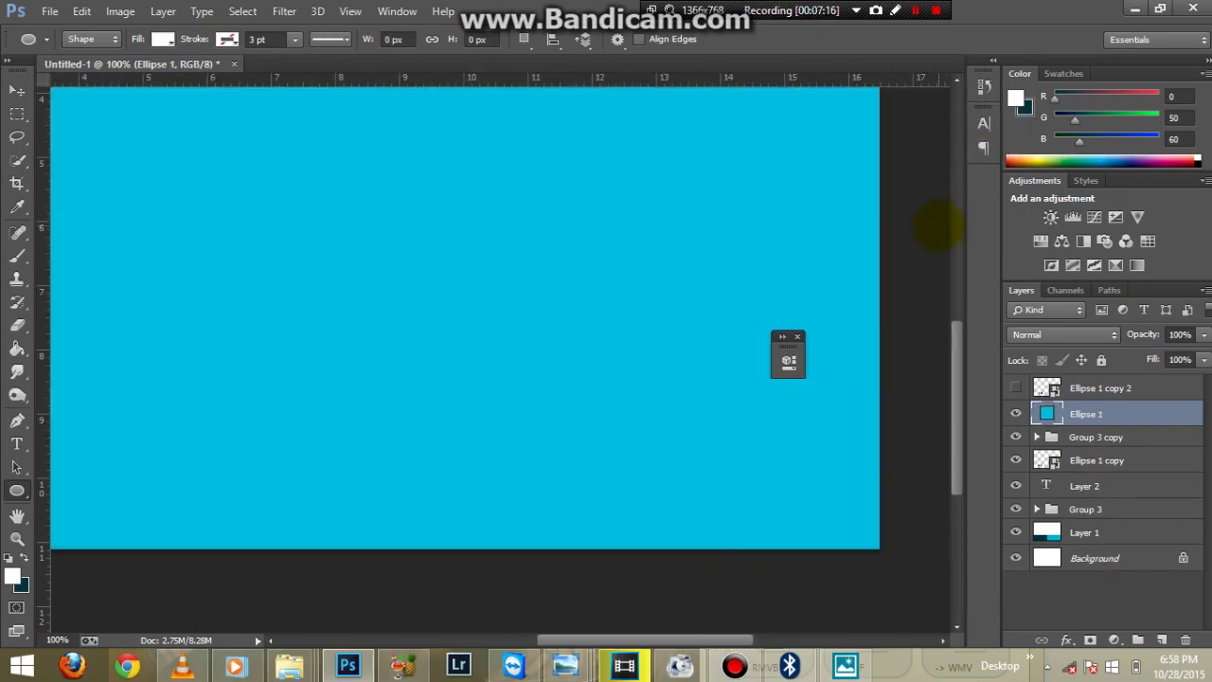
Undo the last path deletion on the Ellipse 1 layer and close the small floating panel over the canvas.
key(ctrl+z)
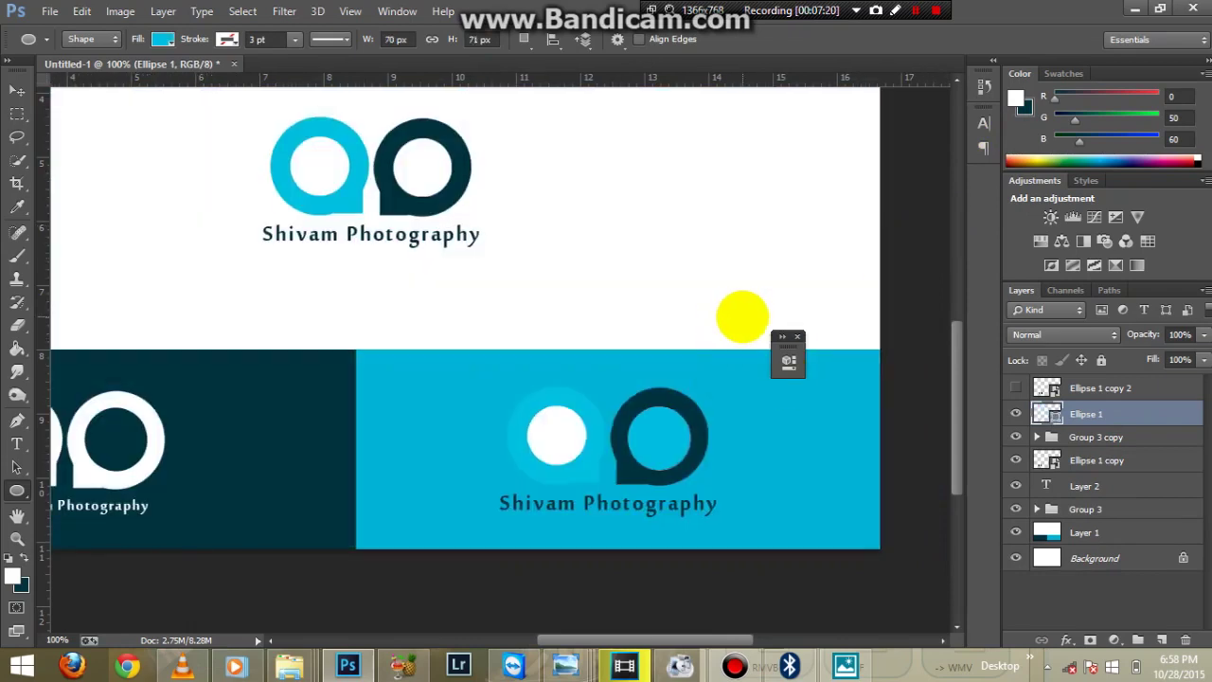
key(ctrl+minus)
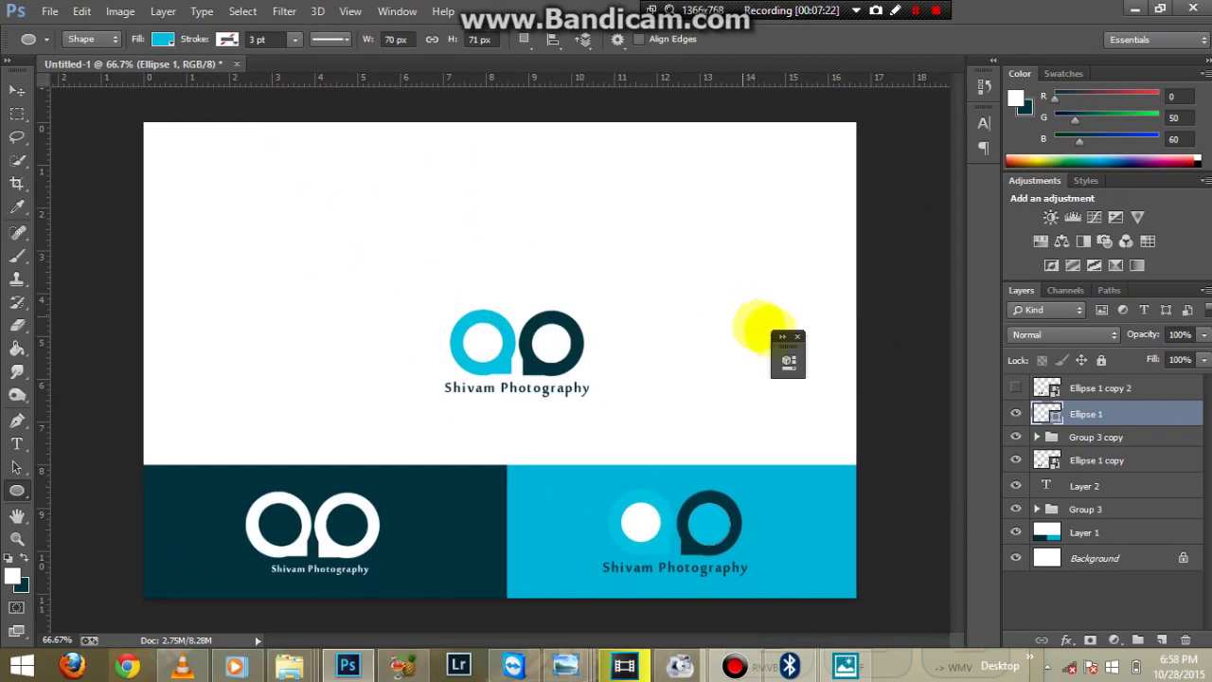
click(798, 337)
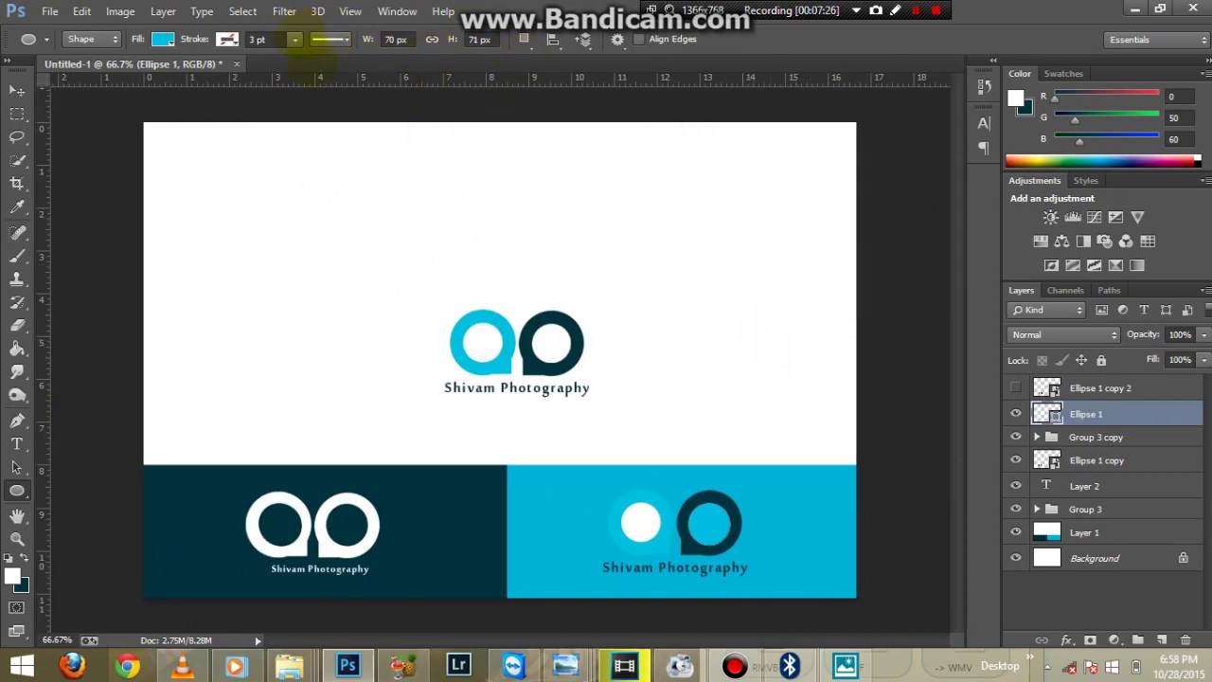
click(1151, 557)
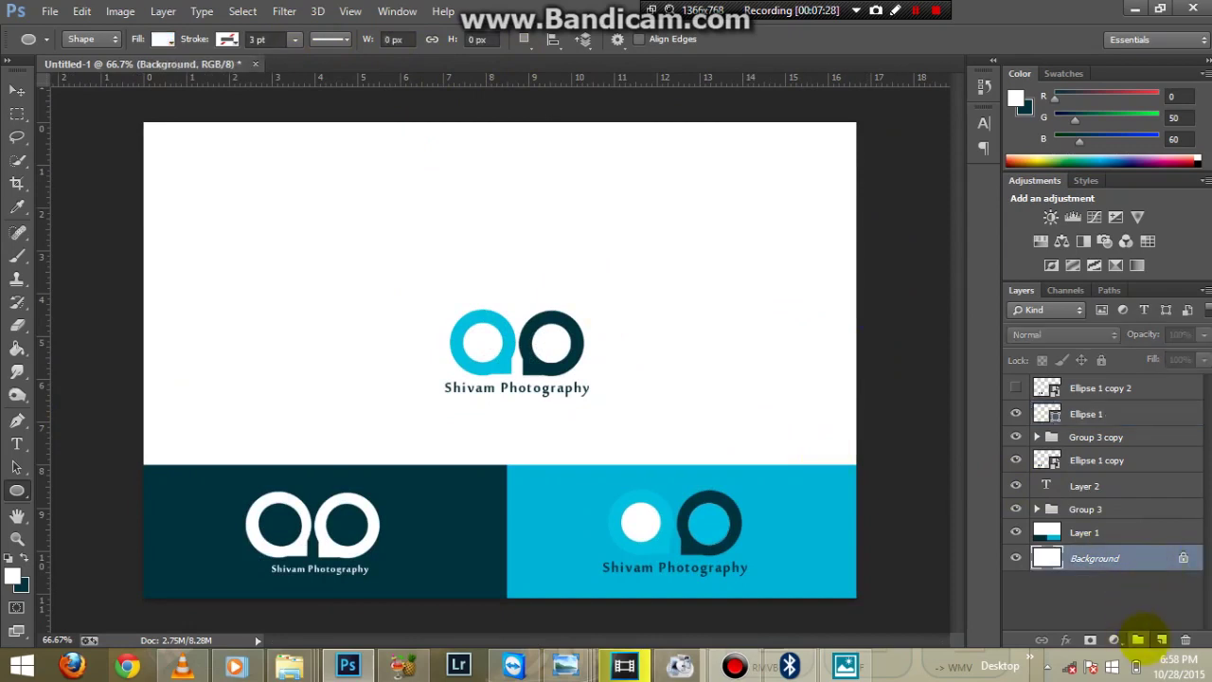
click(1137, 640)
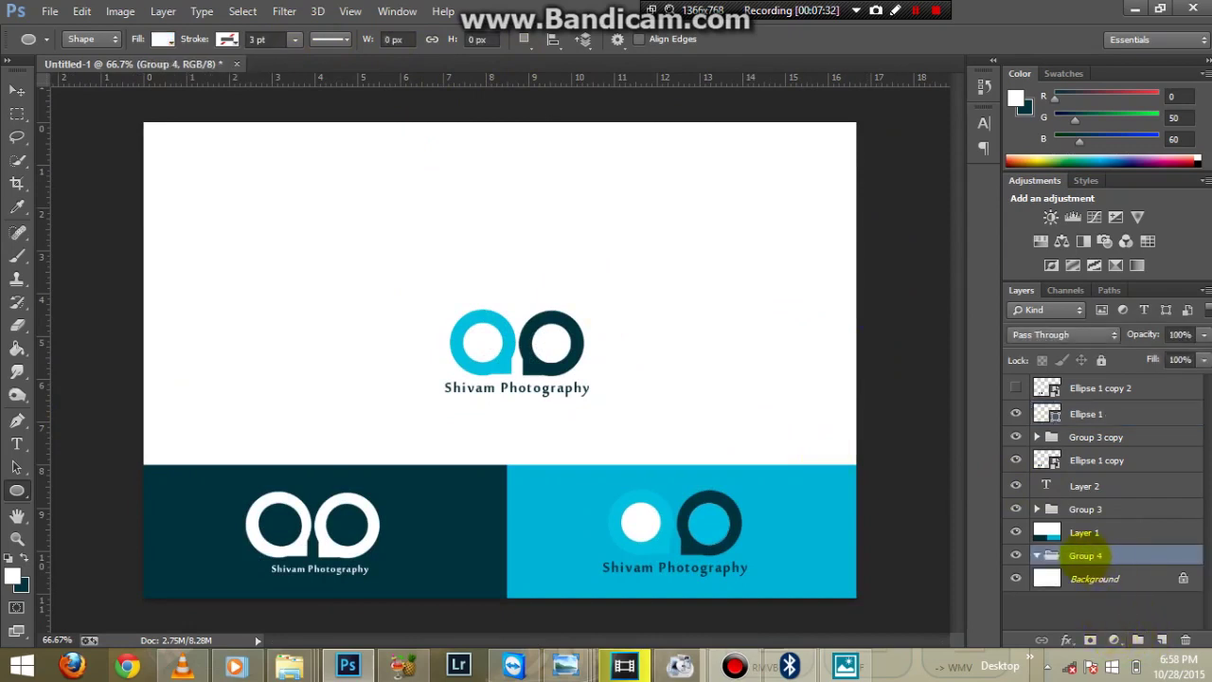
key(ctrl+z)
Add a linear black-to-white gradient fill layer above the Background, and convert the Background to a regular layer.
click(1093, 559)
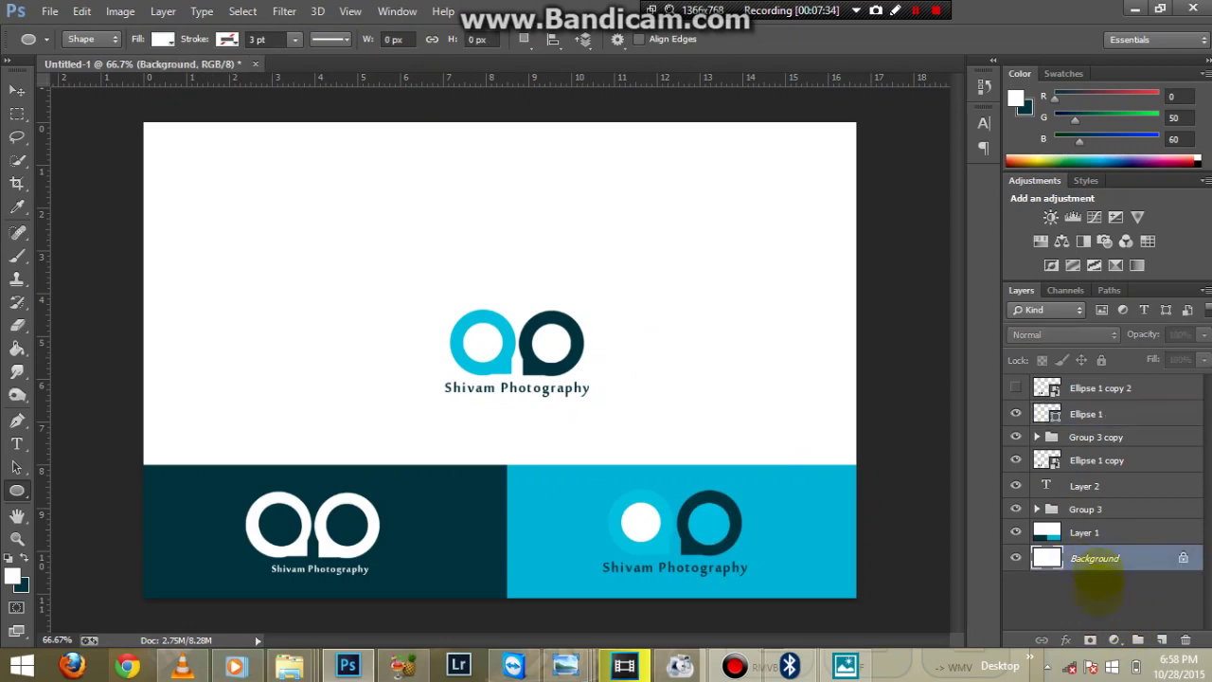
click(1115, 640)
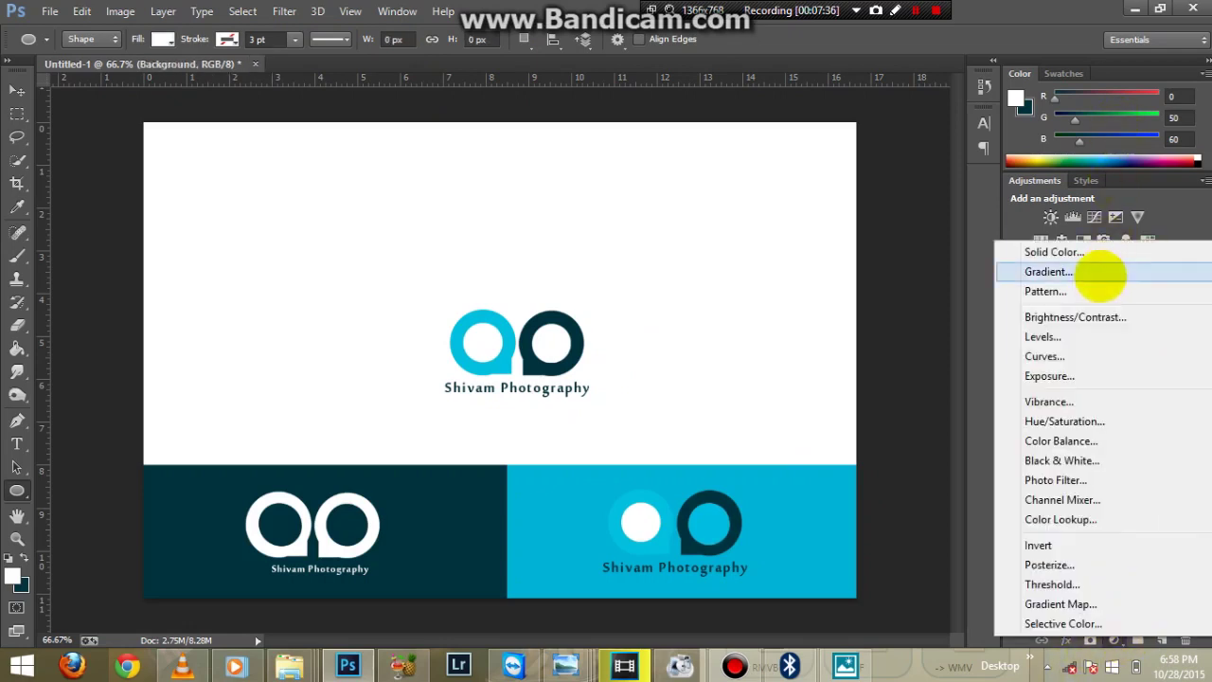
click(1131, 271)
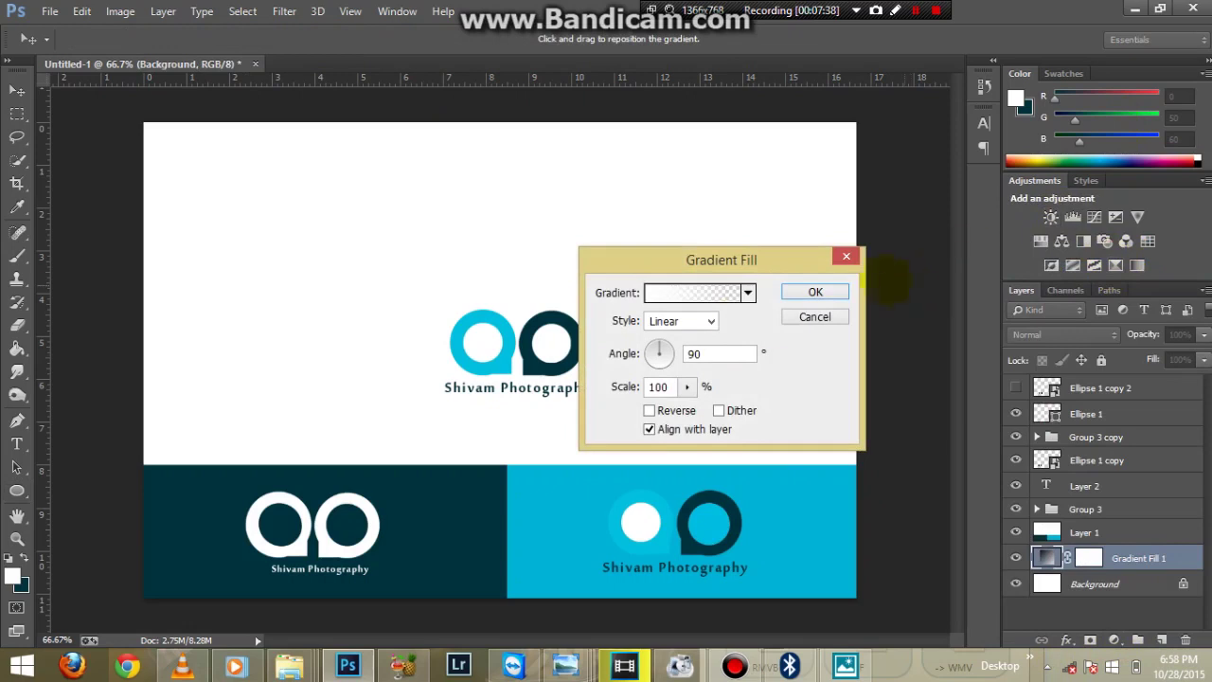
click(748, 292)
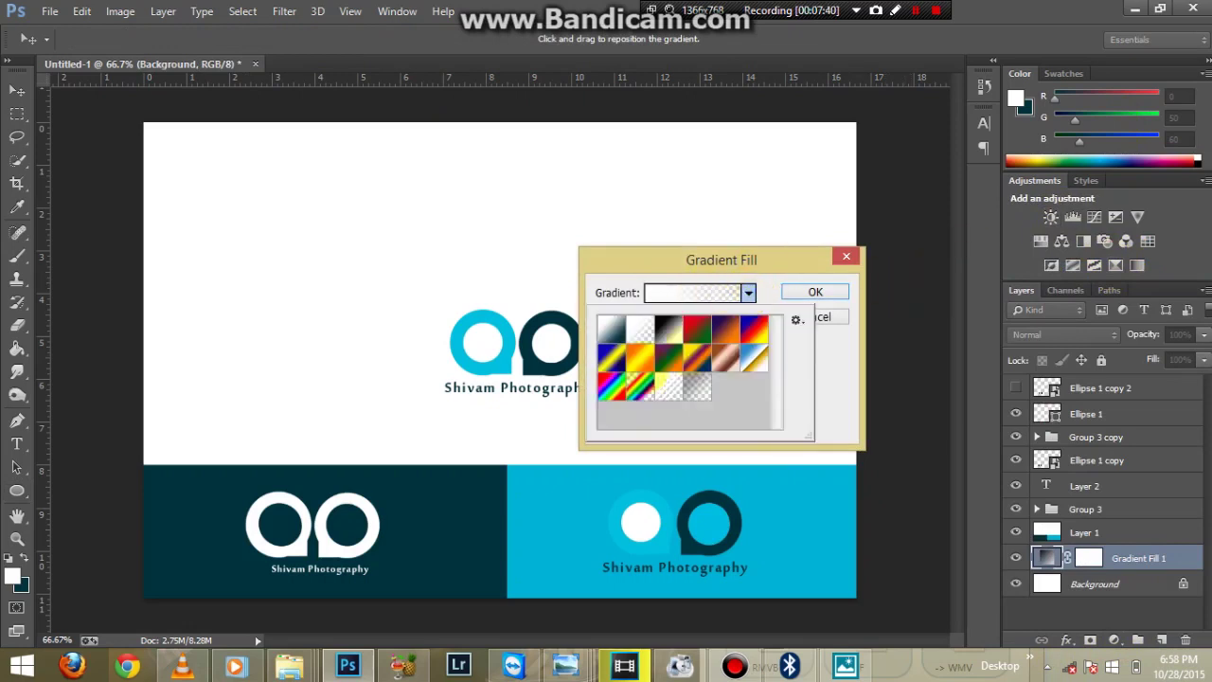
click(671, 324)
click(816, 291)
click(817, 292)
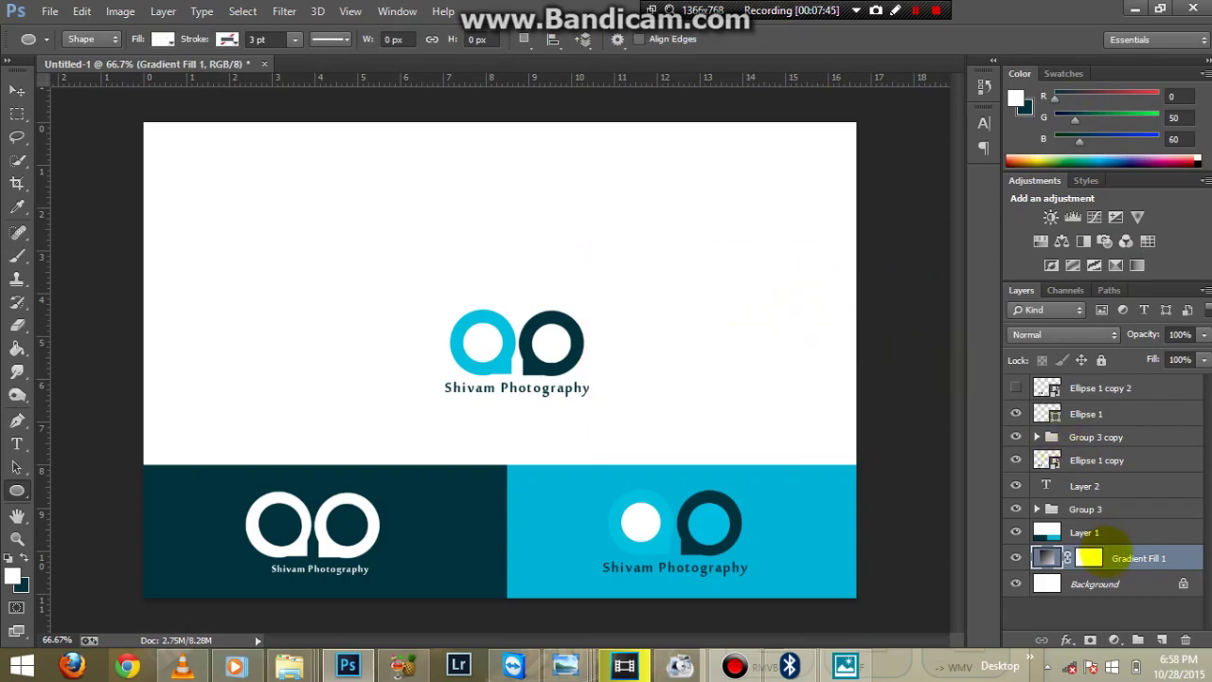
alt+double_click(1121, 591)
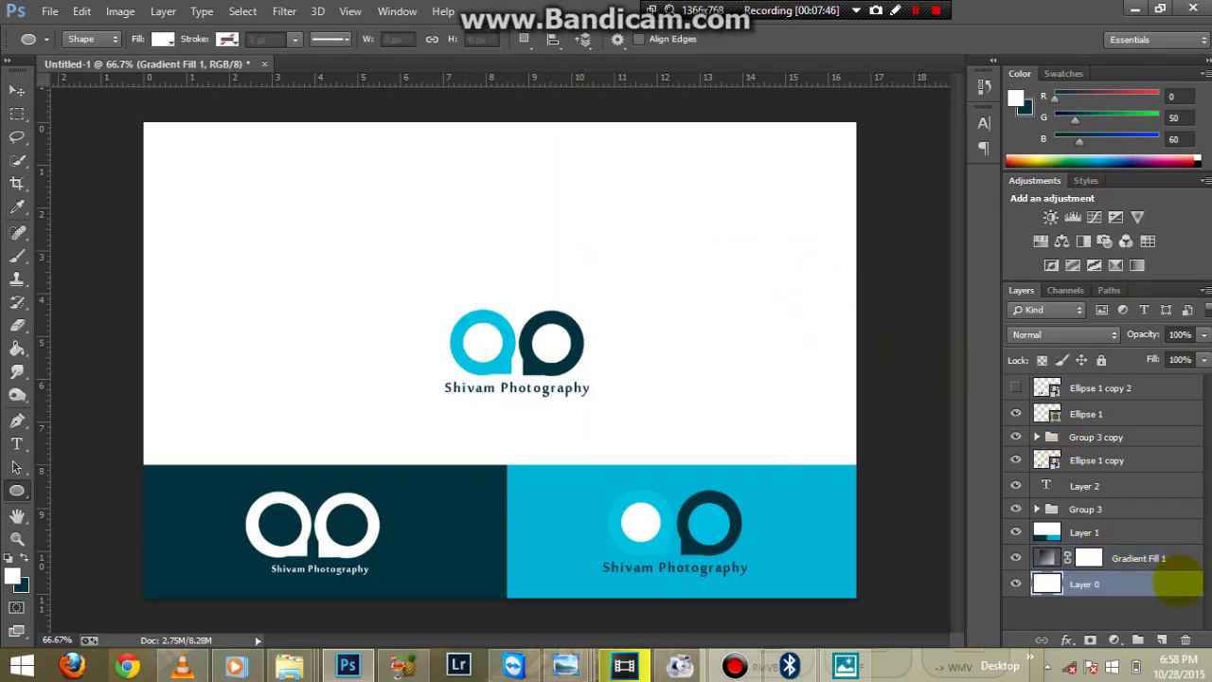
Move the Gradient Fill 1 layer above Layer 1 and set its opacity to 38%.
click(1150, 559)
mouse_move(1150, 558)
mouse_down()
mouse_move(1143, 587)
mouse_move(1139, 540)
mouse_move(1156, 521)
mouse_move(1146, 545)
mouse_up()
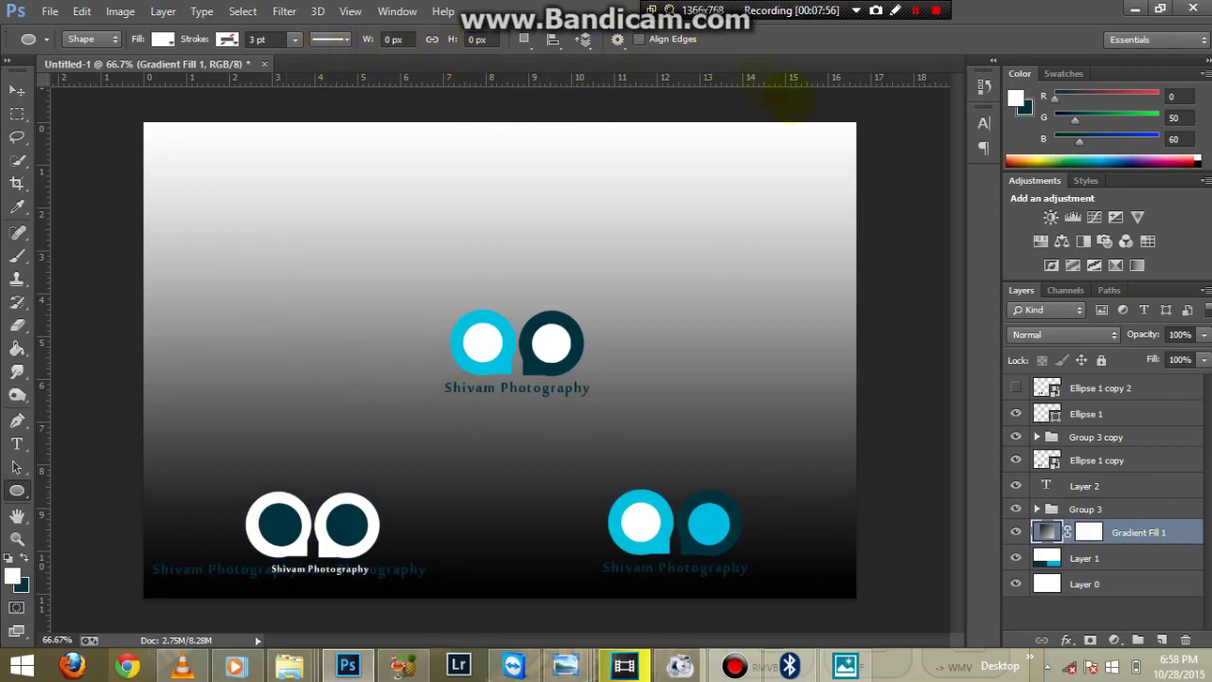
click(1203, 334)
mouse_move(1152, 355)
mouse_down()
mouse_move(1167, 355)
mouse_move(1148, 356)
mouse_up()
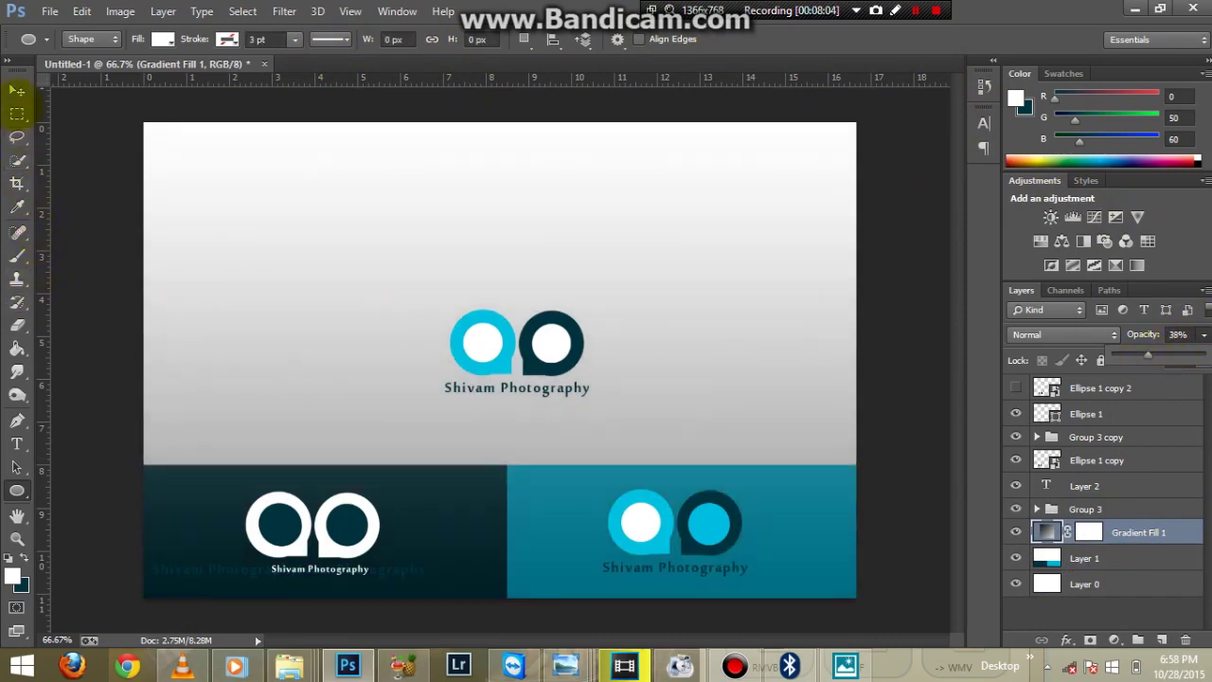
Make a rectangular selection around the two coloured blocks and rasterize the gradient fill for erasing.
click(17, 112)
drag(147, 464, 899, 661)
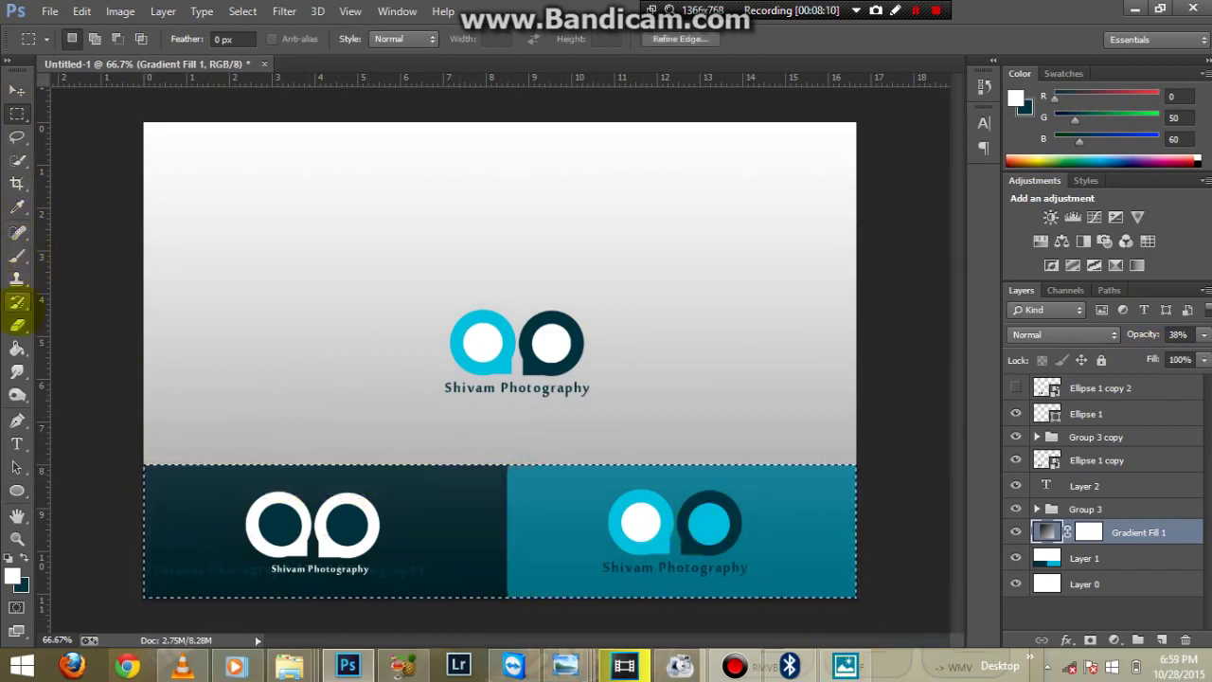
click(17, 325)
right_click(170, 504)
click(176, 507)
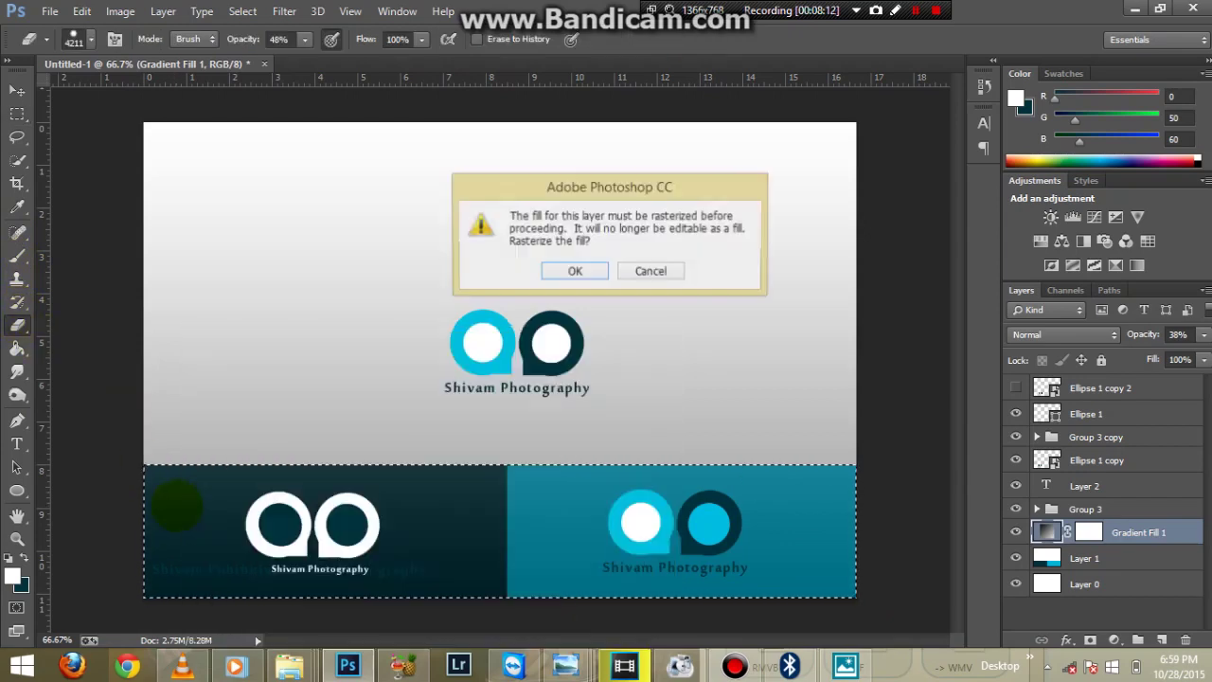
click(575, 270)
Erase the gradient inside the selection over both coloured blocks with the 4211 px Eraser at 48% opacity.
right_click(419, 530)
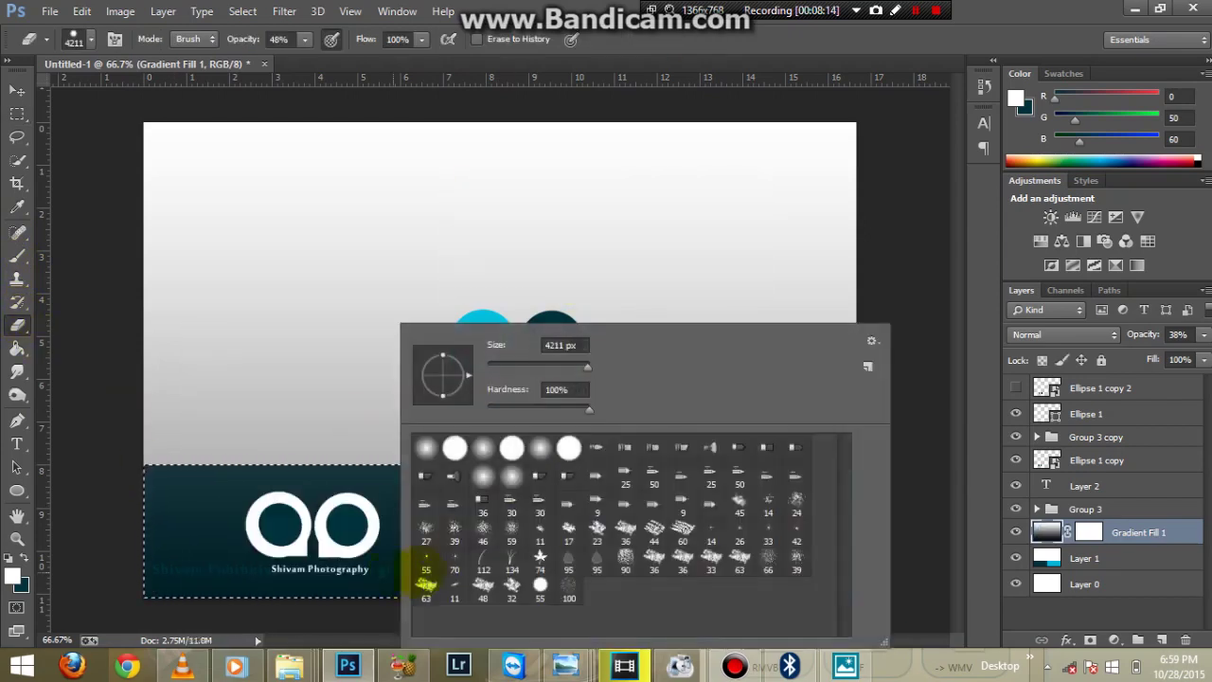
click(284, 543)
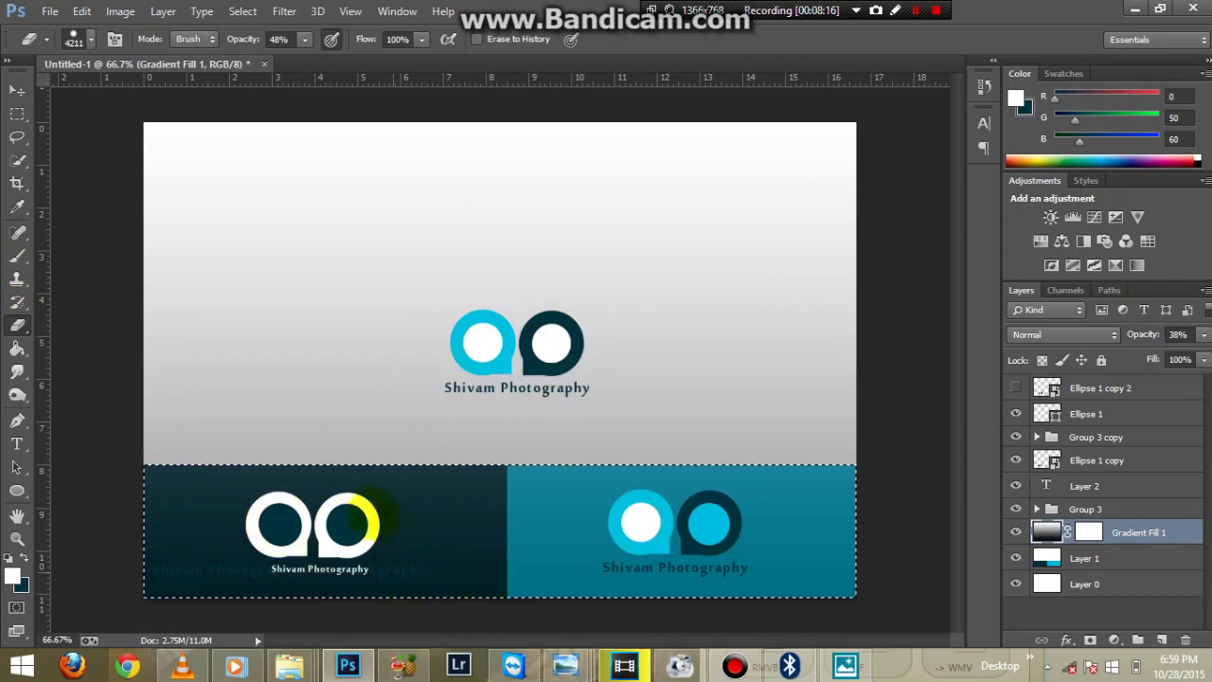
click(384, 523)
click(352, 506)
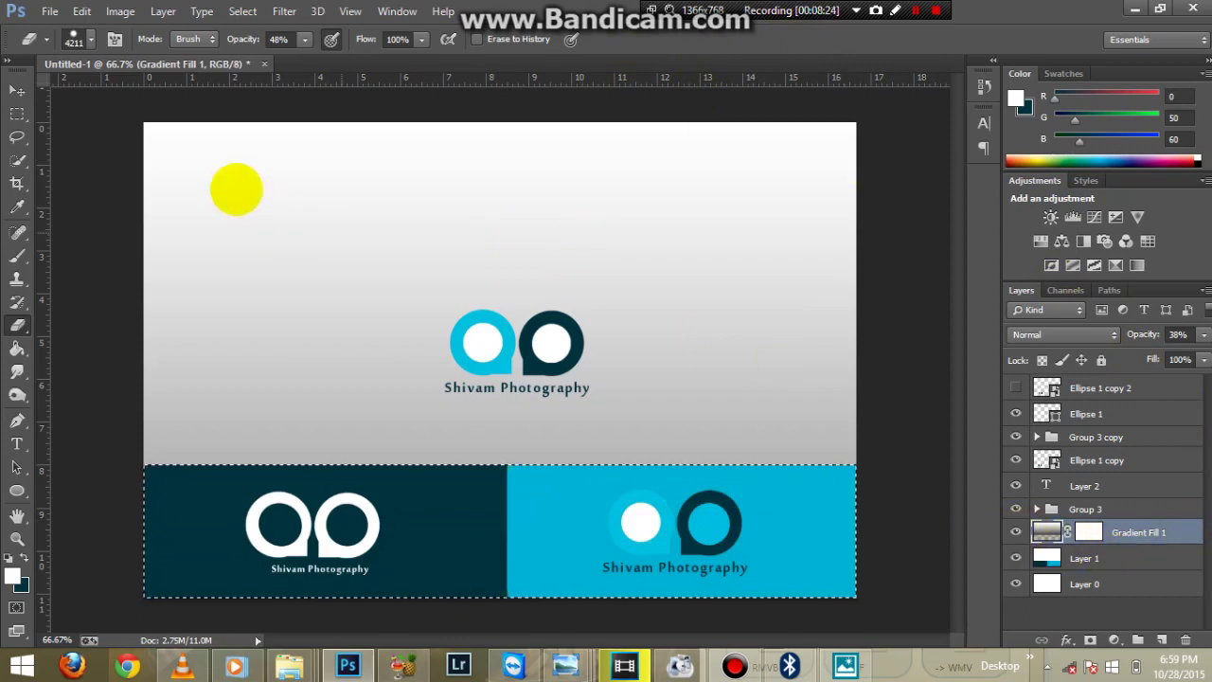
key(alt+bracketleft)
click(243, 331)
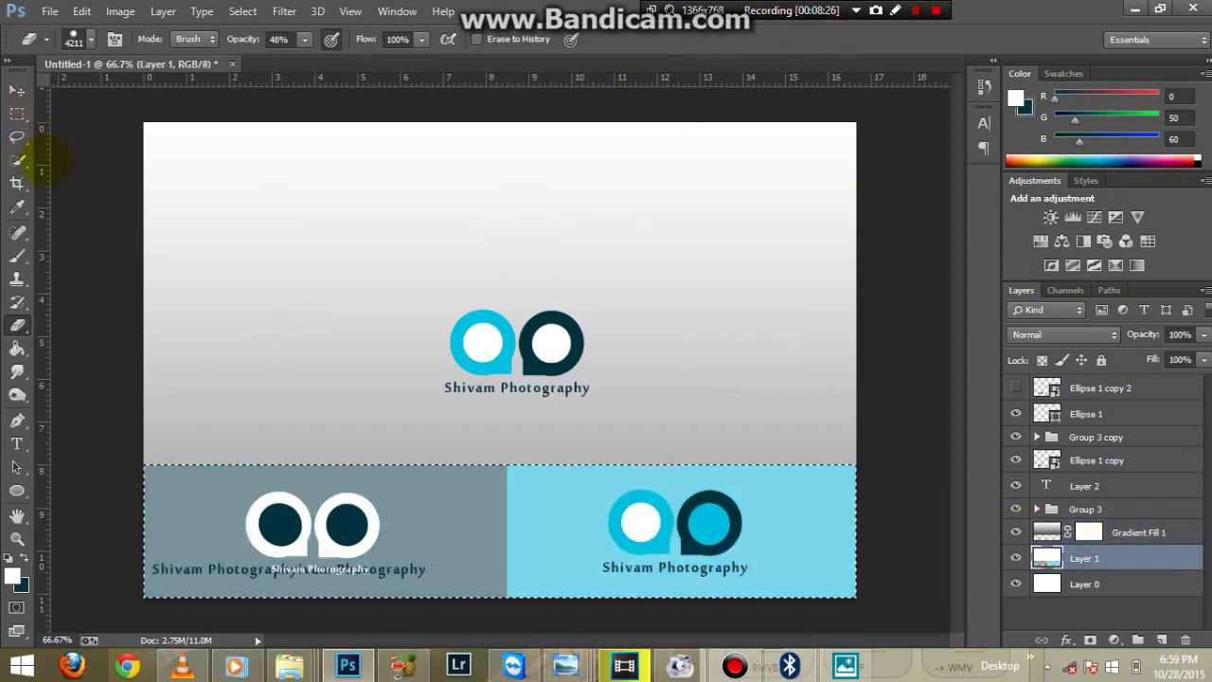
key(ctrl+z)
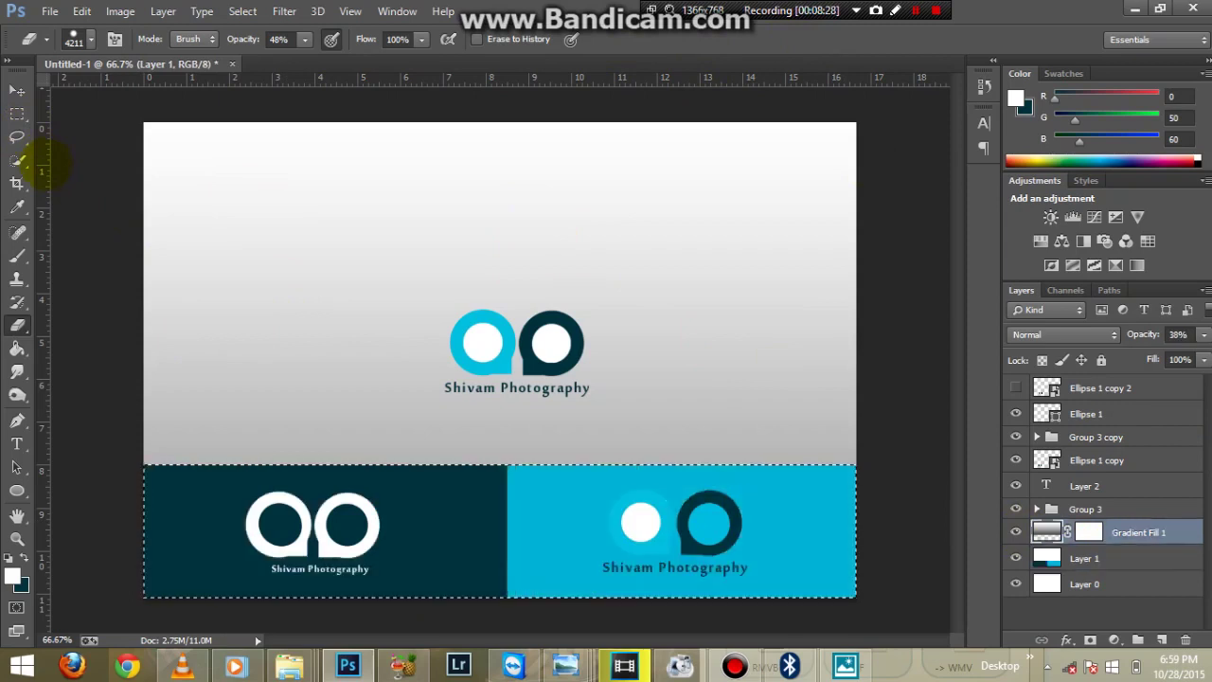
Clear the selection around the two coloured blocks.
click(17, 114)
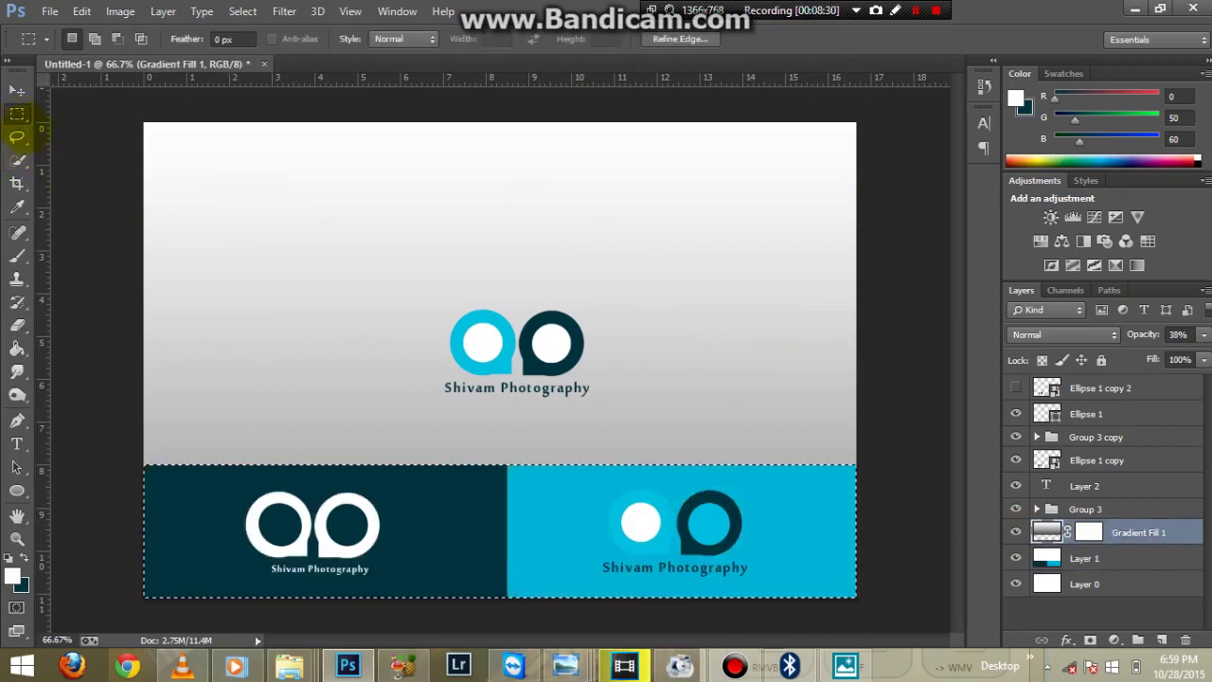
click(173, 280)
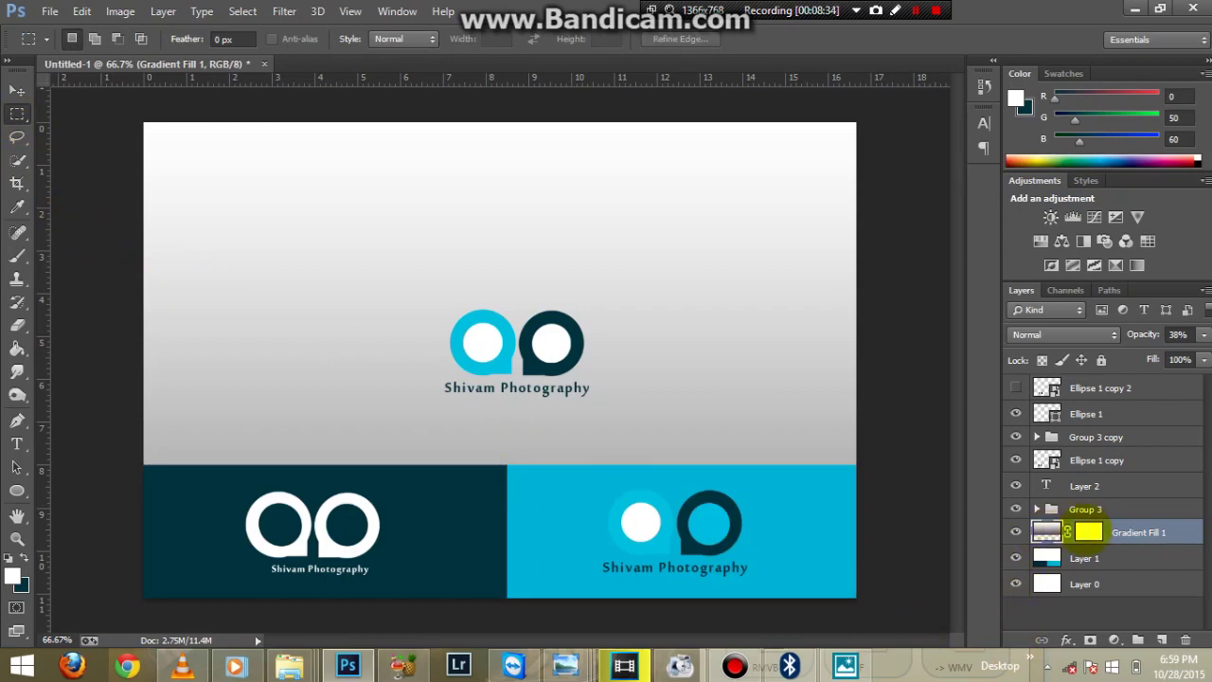
double_click(1068, 532)
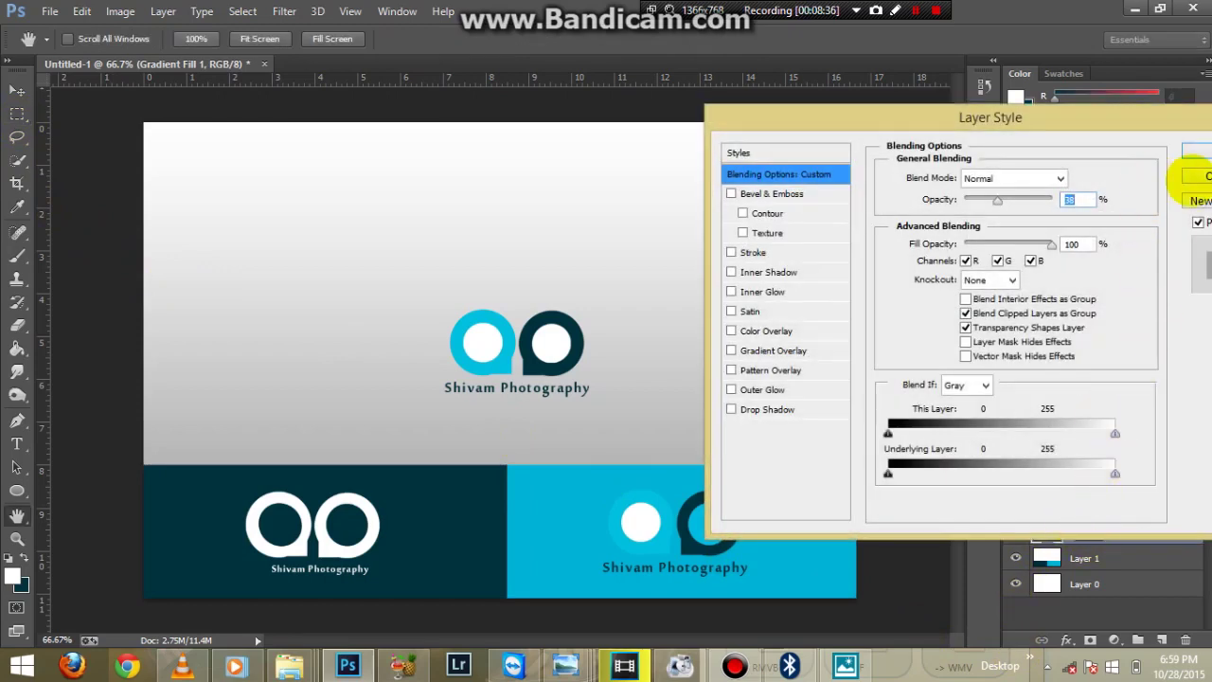
click(1195, 151)
right_click(1047, 532)
key(Escape)
drag(1045, 530, 1048, 547)
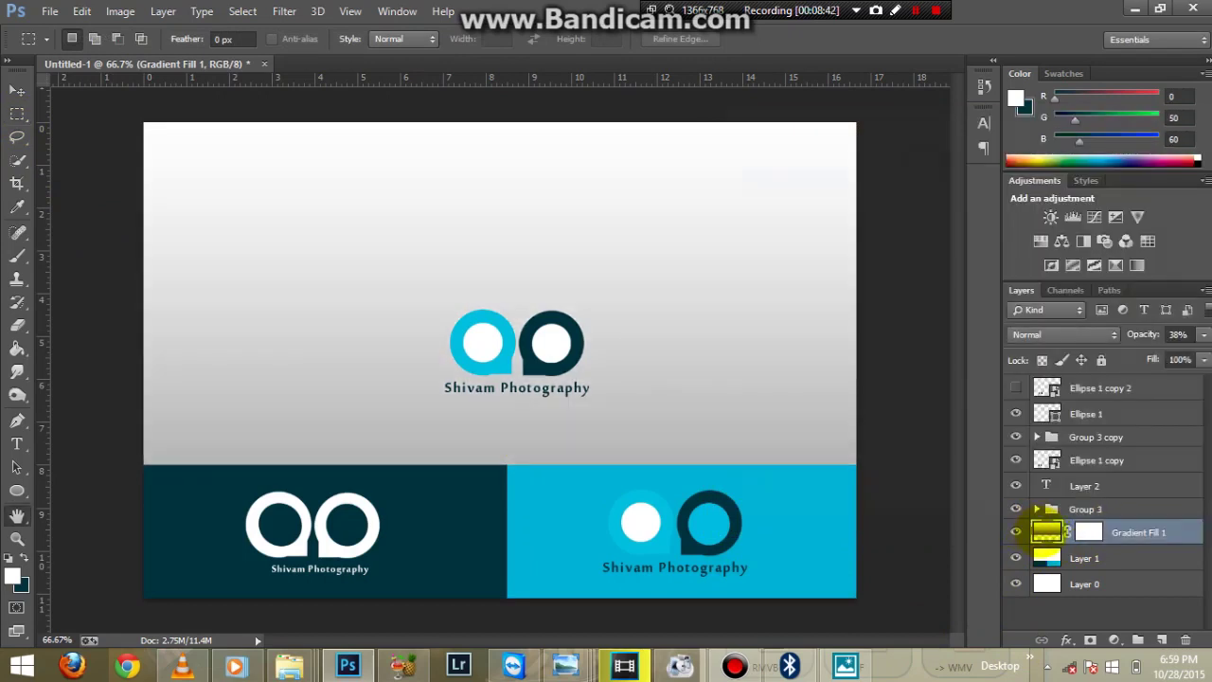
double_click(1070, 536)
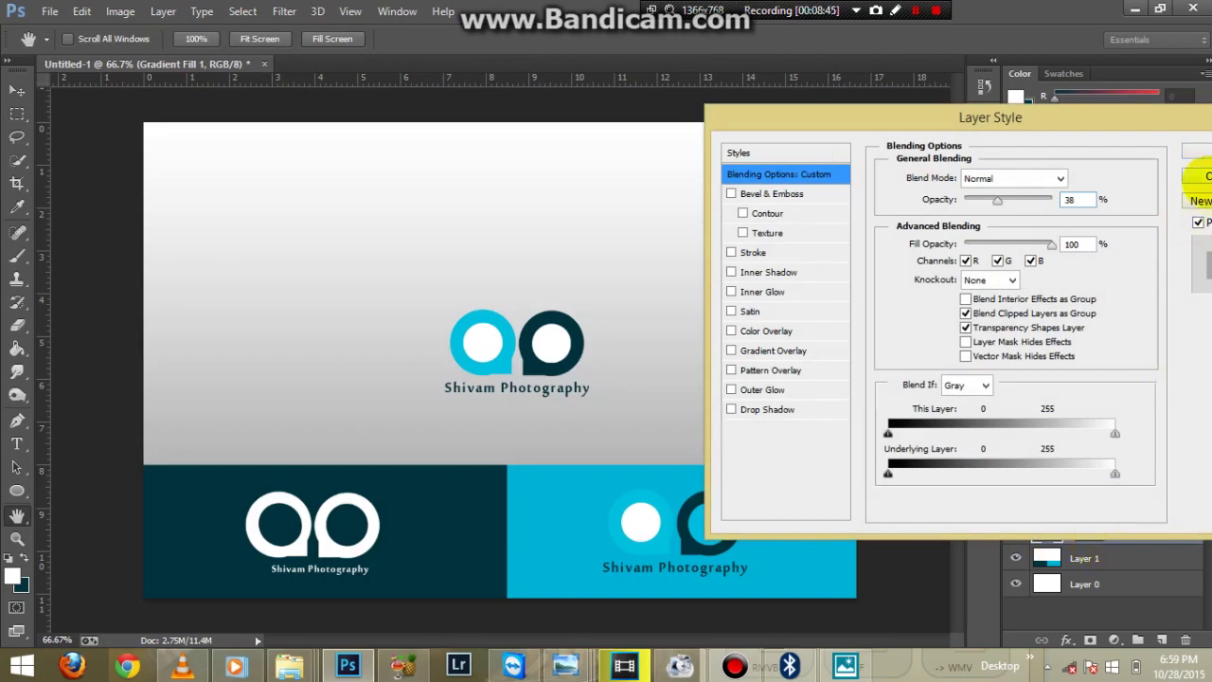
click(1195, 176)
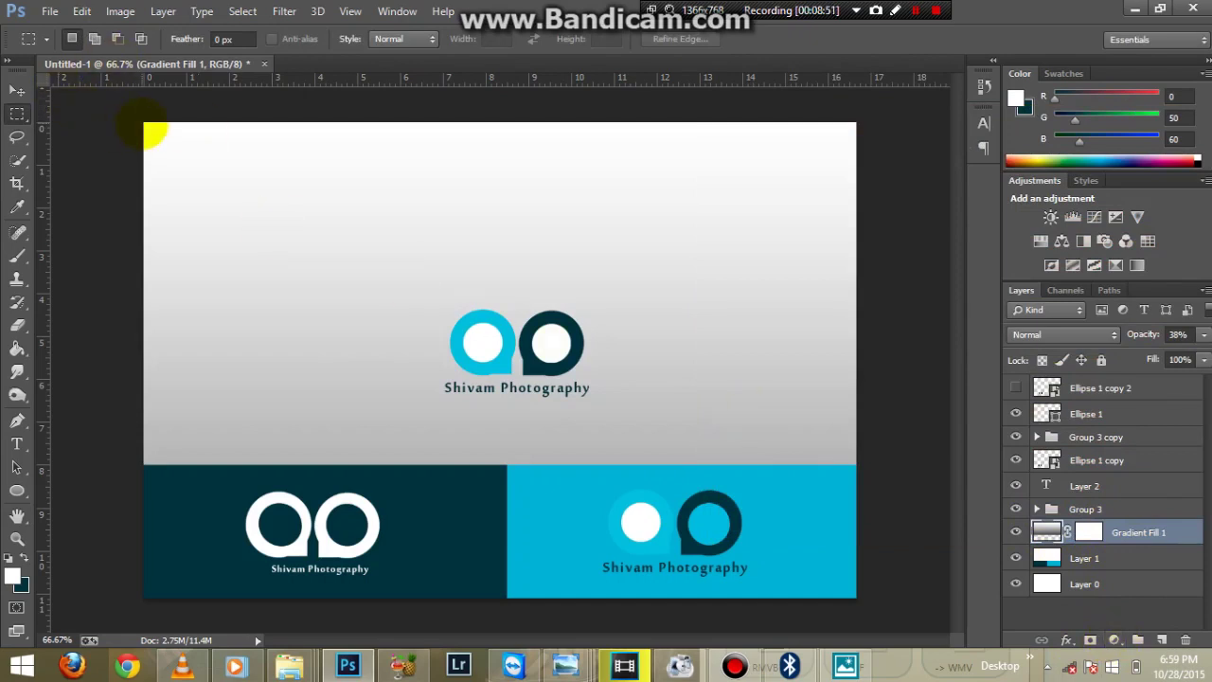
Select the area above the coloured blocks and add a second linear black-to-white gradient fill layer limited to it.
drag(152, 127, 887, 462)
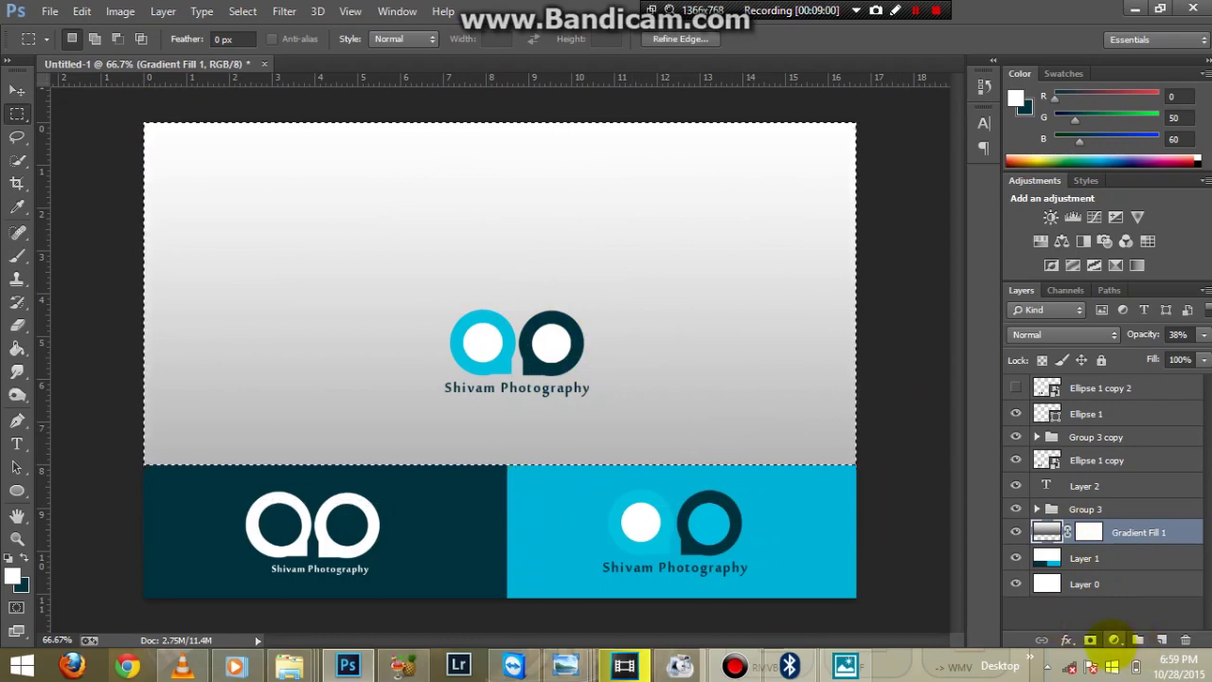
click(1113, 640)
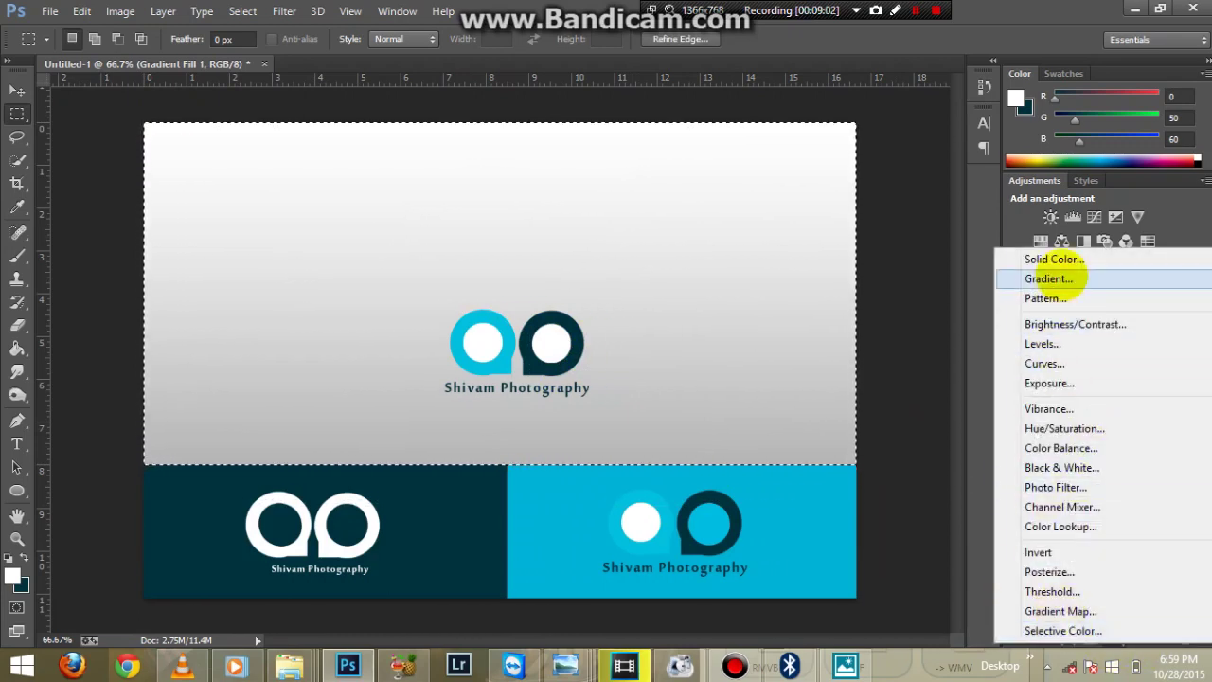
click(1048, 277)
click(748, 292)
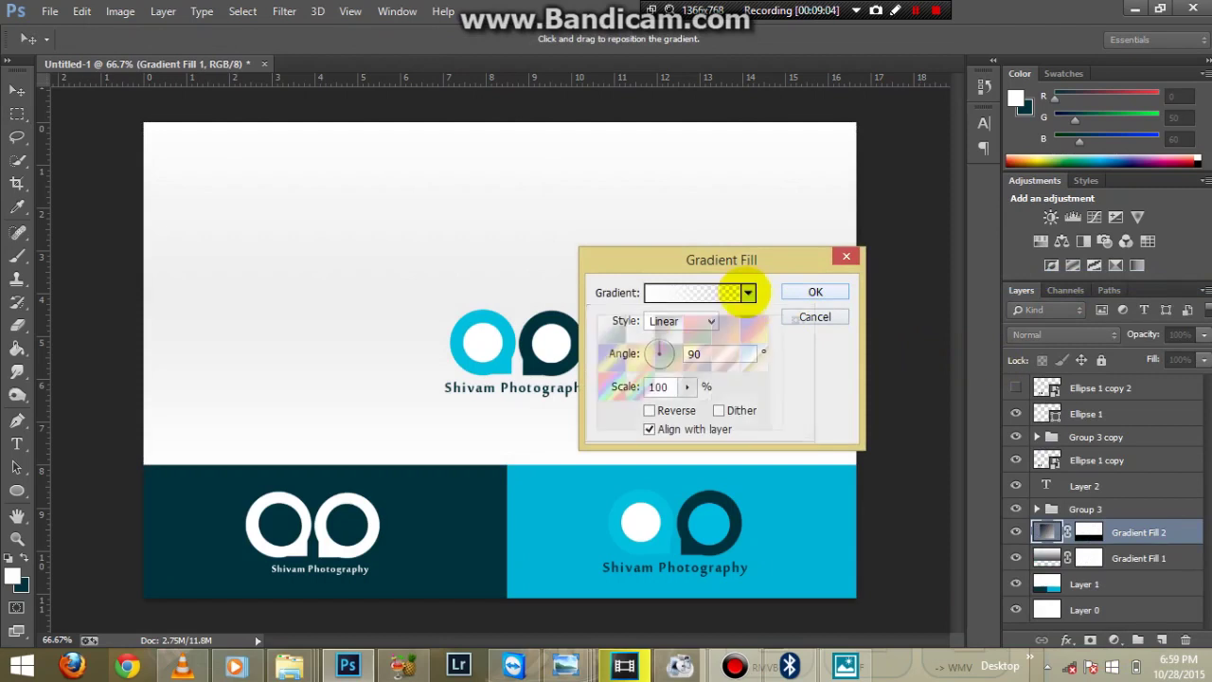
click(668, 329)
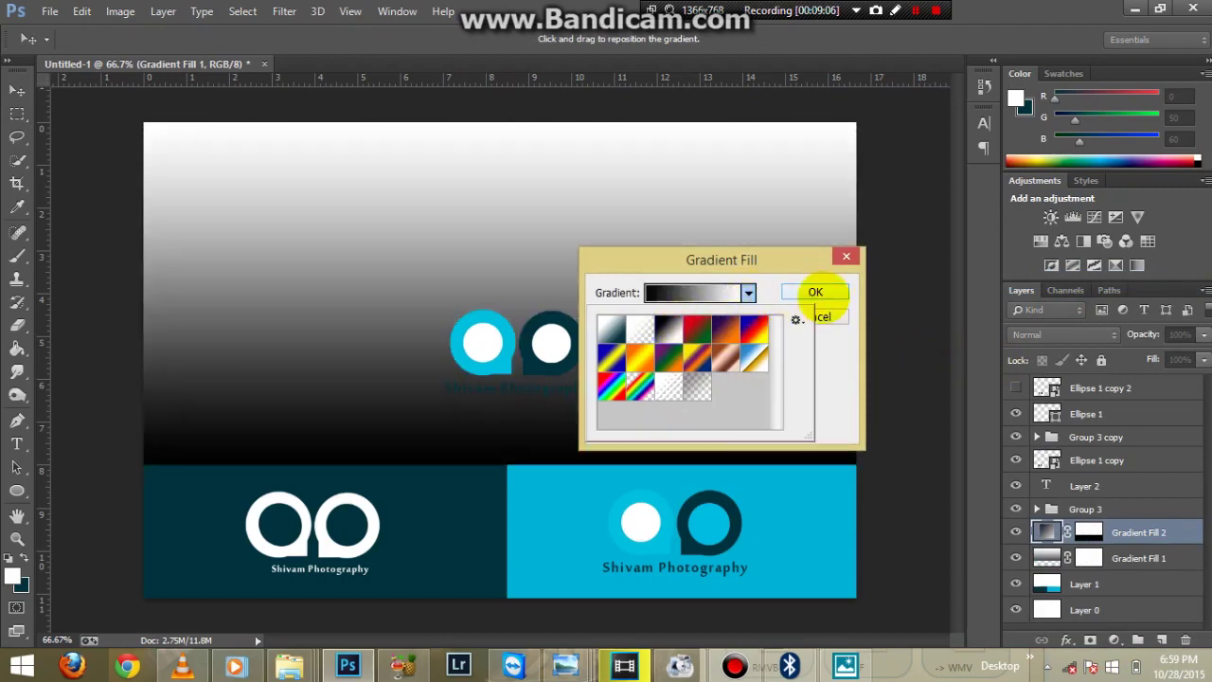
click(816, 291)
click(815, 291)
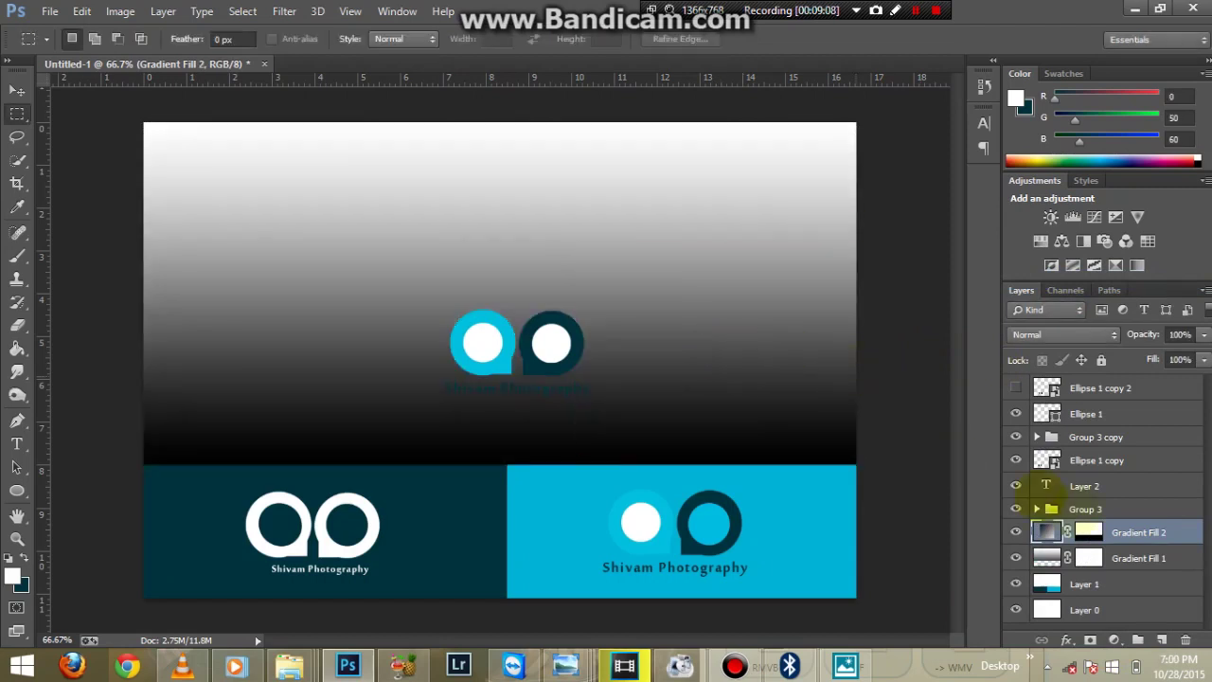
Change the Gradient Fill 2 layer's gradient to the Reflected style and reverse its colours.
double_click(1045, 532)
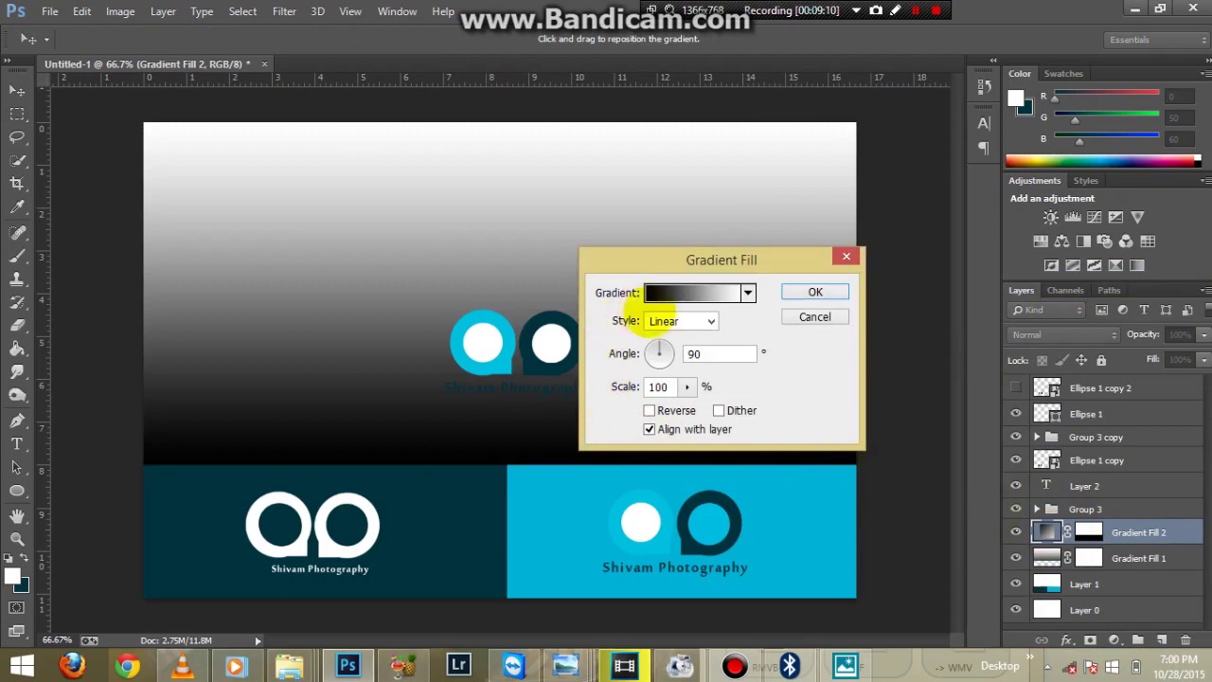
click(671, 321)
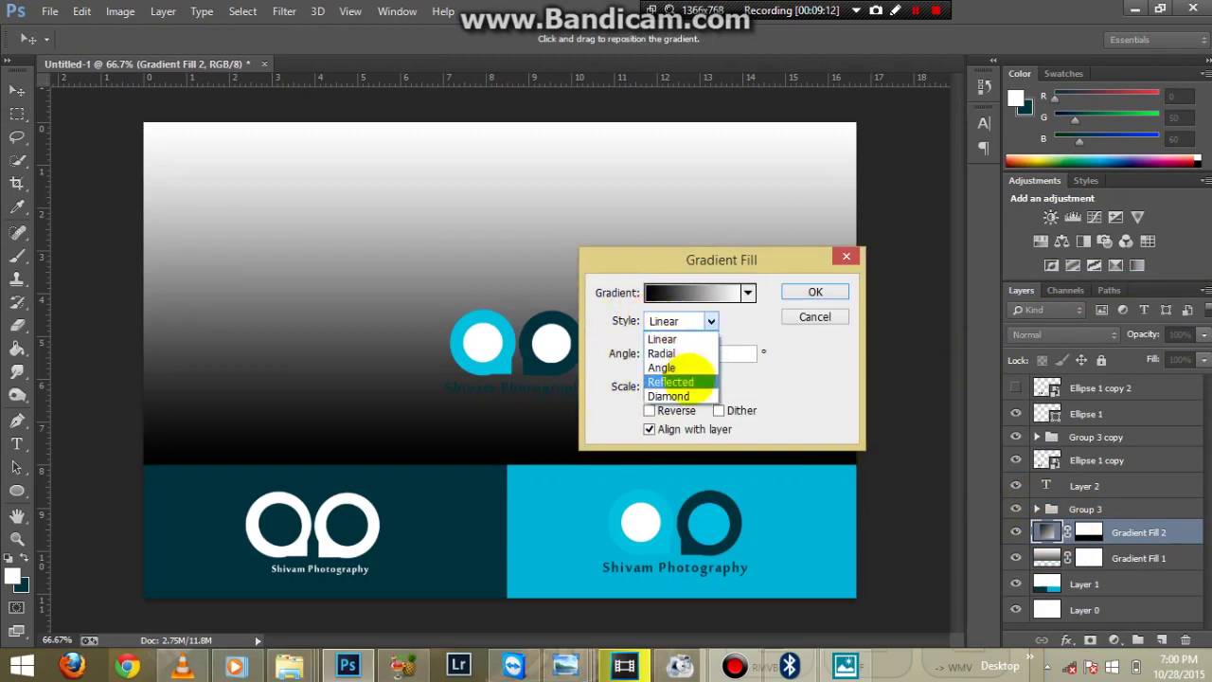
click(687, 378)
click(676, 320)
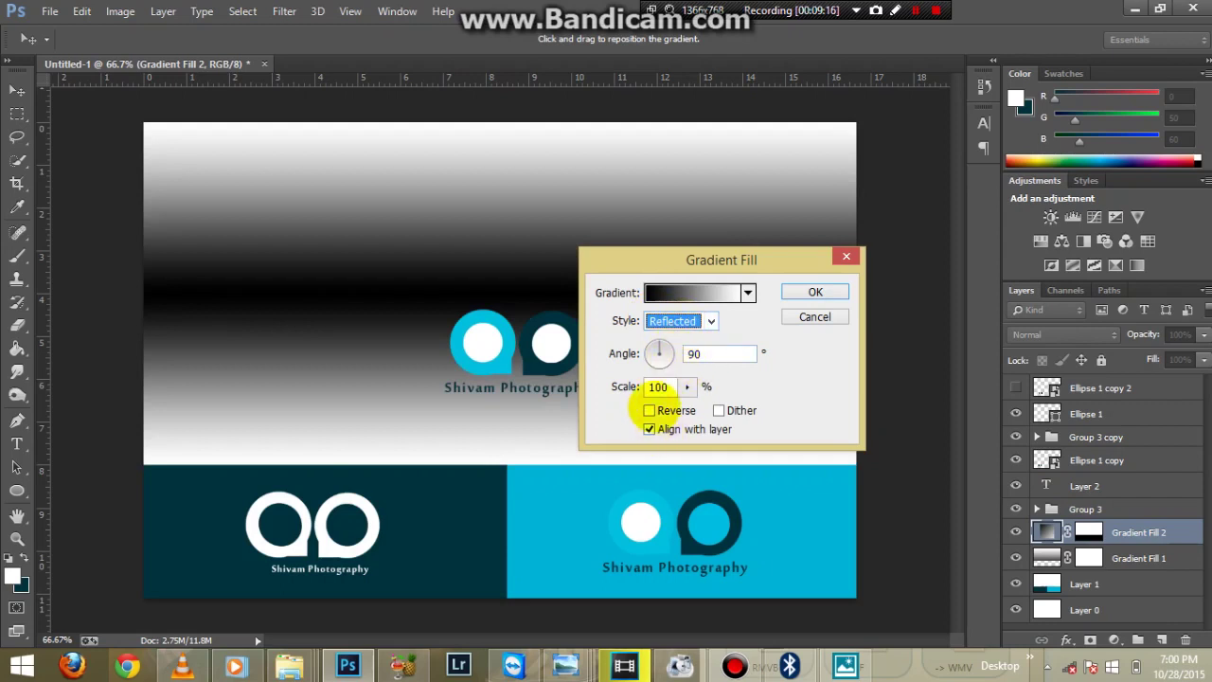
click(649, 410)
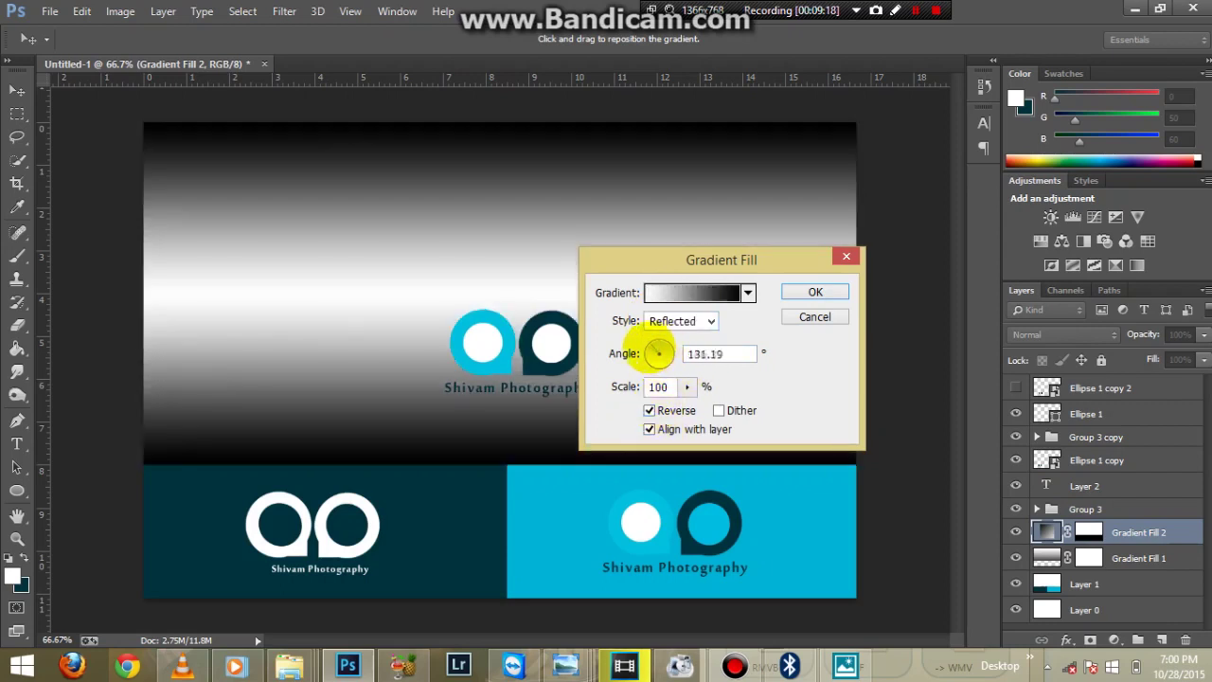
Rotate the reflected gradient to an angle of about -3.37° and set the Gradient Fill 2 layer's opacity to 60%.
click(659, 353)
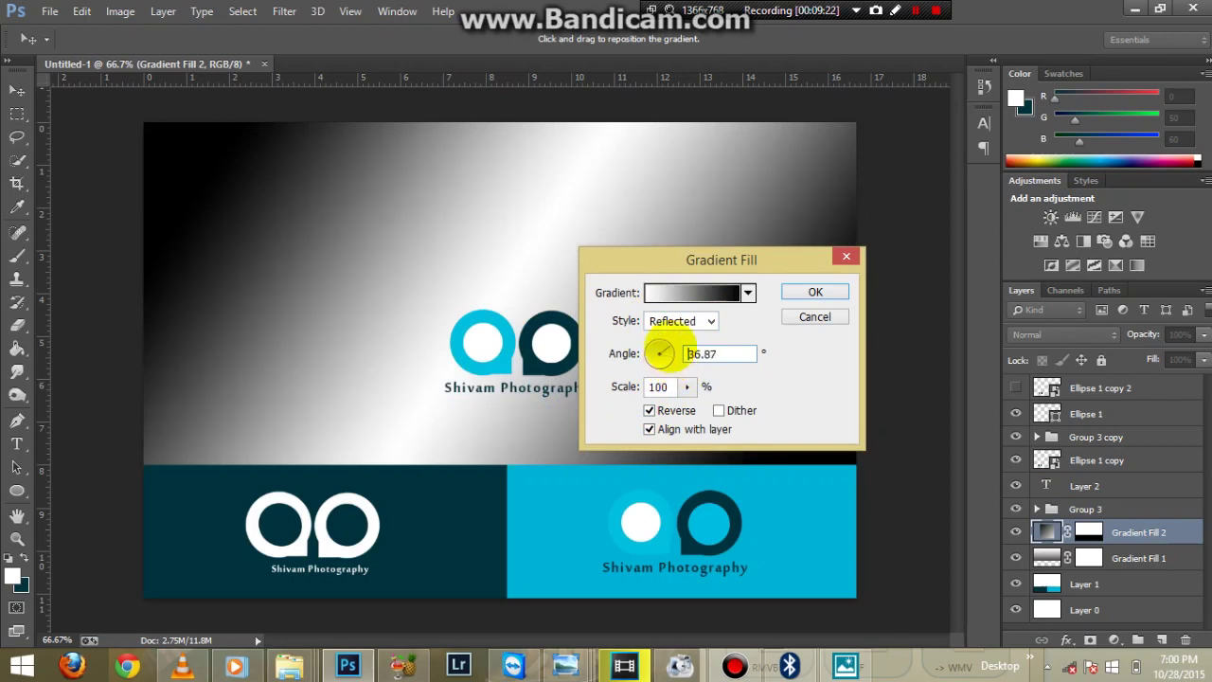
click(660, 354)
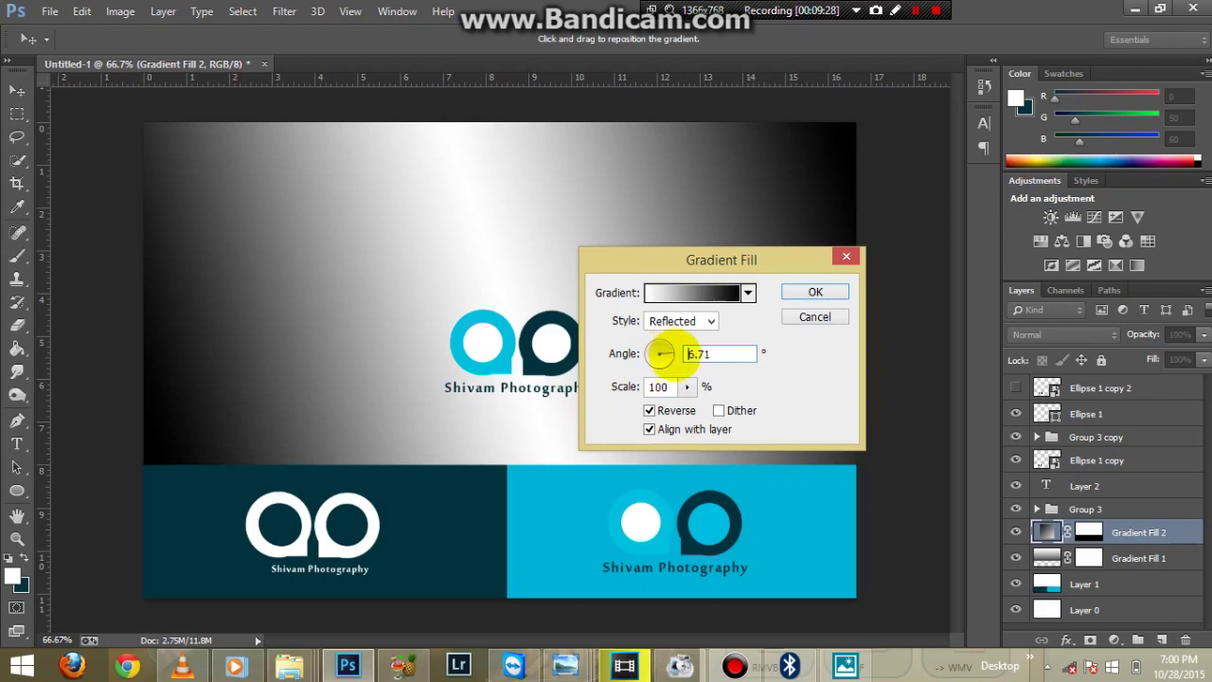
click(660, 353)
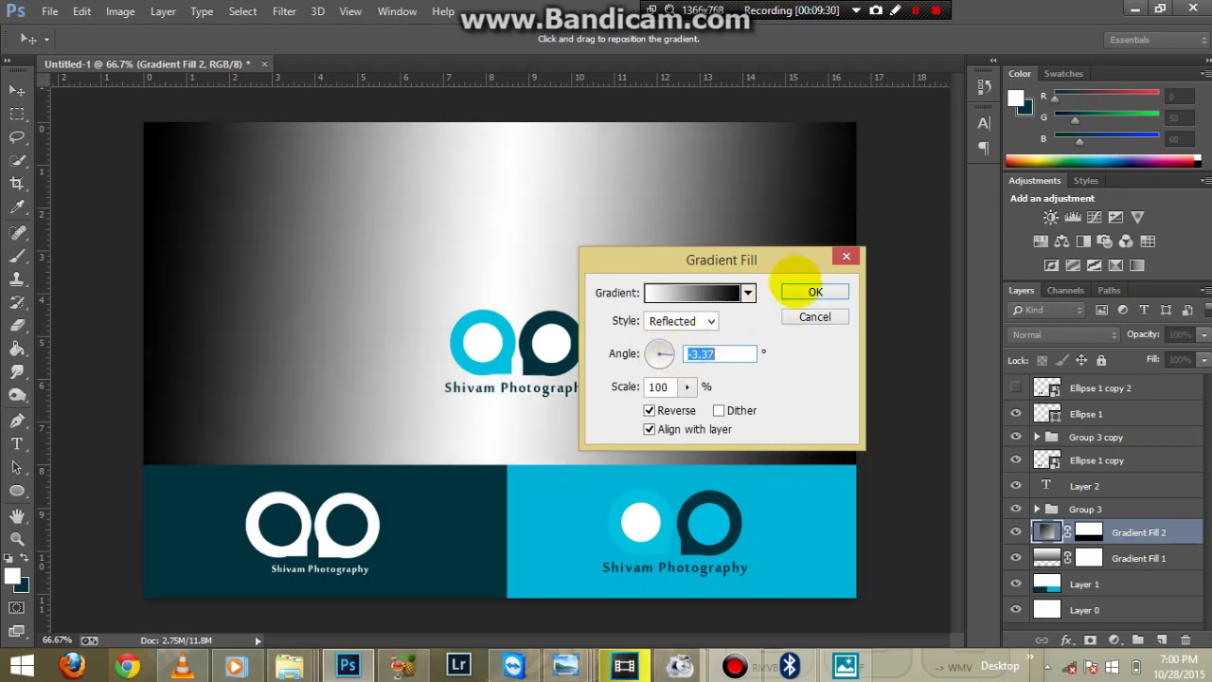
click(814, 292)
click(1203, 334)
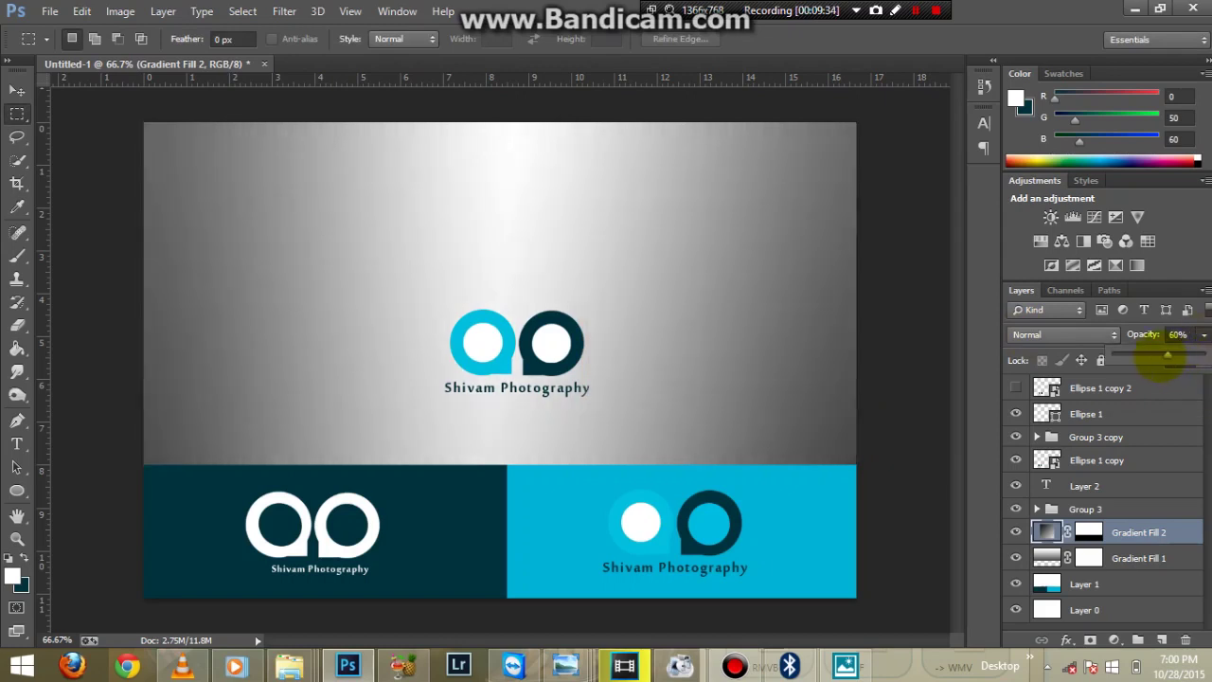
click(50, 11)
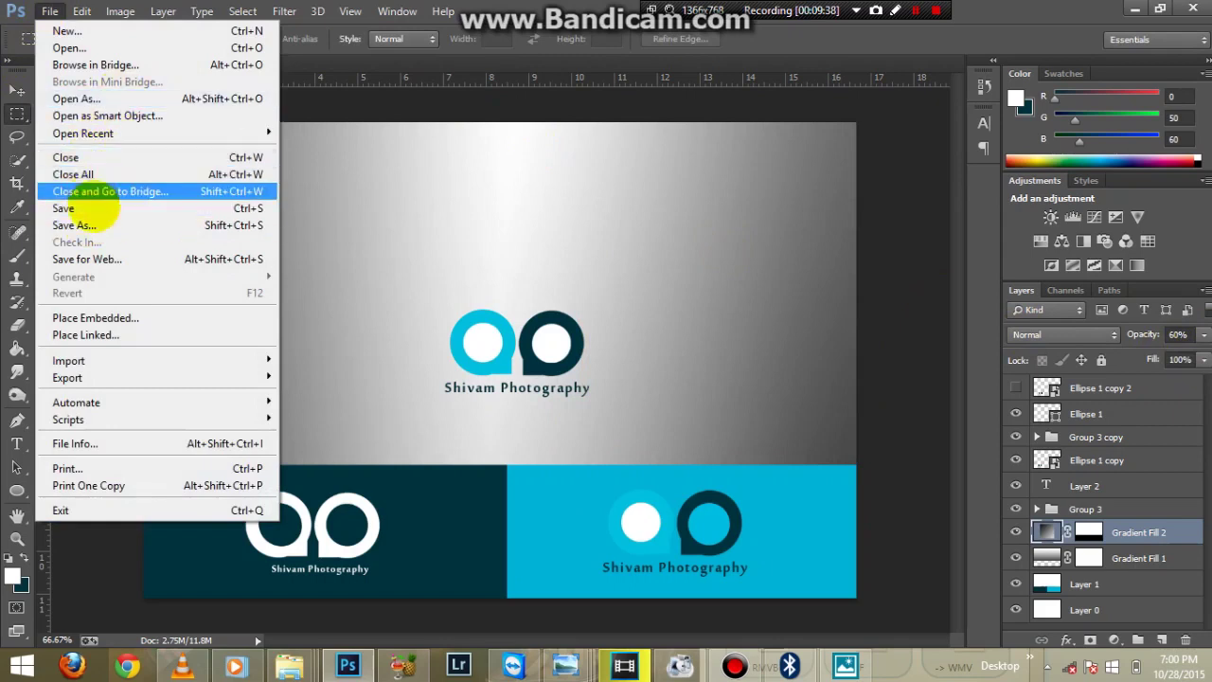
click(95, 224)
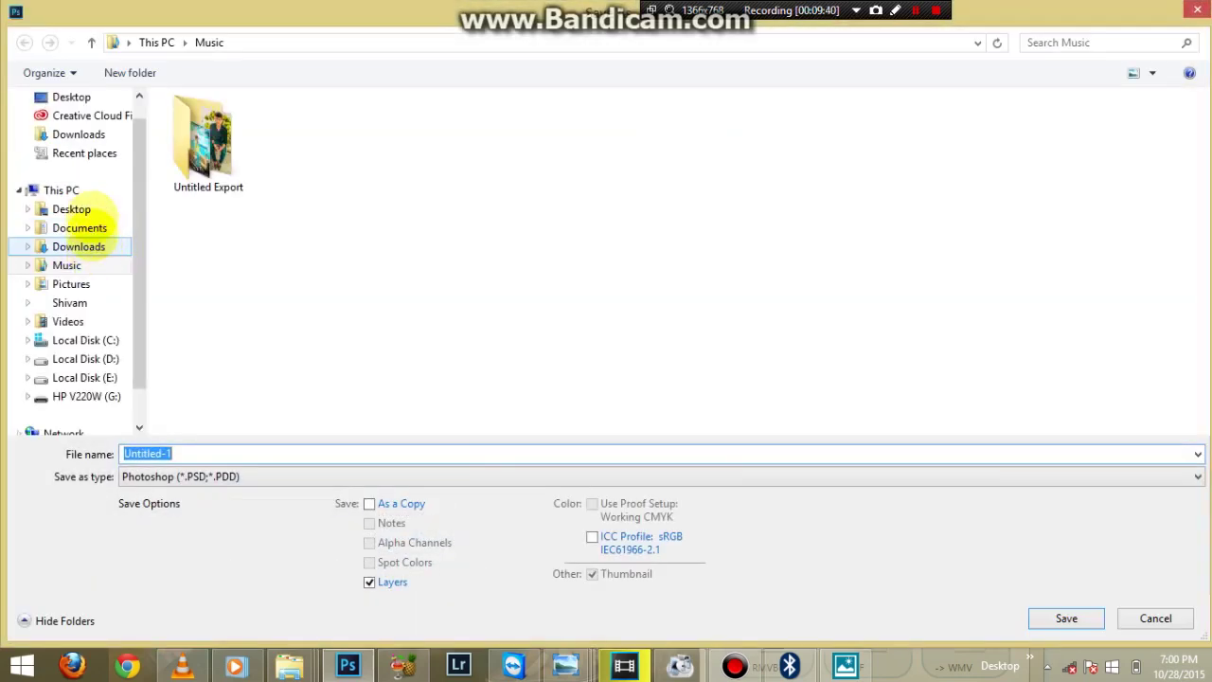
click(87, 212)
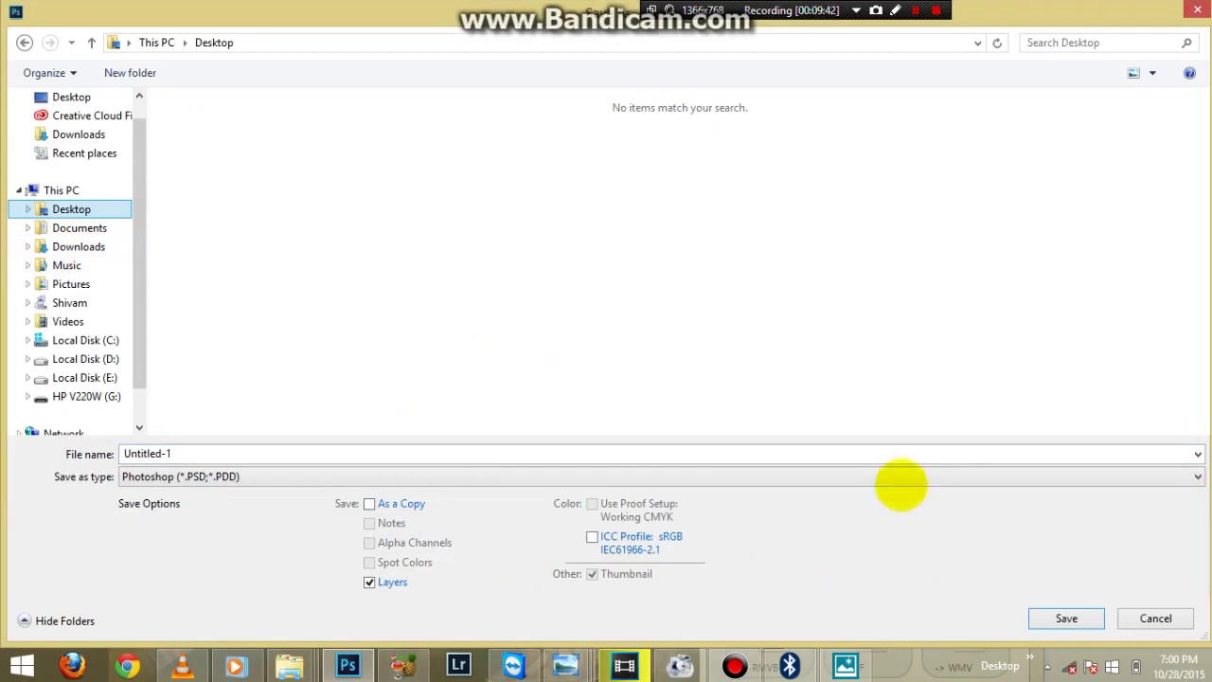
click(1065, 619)
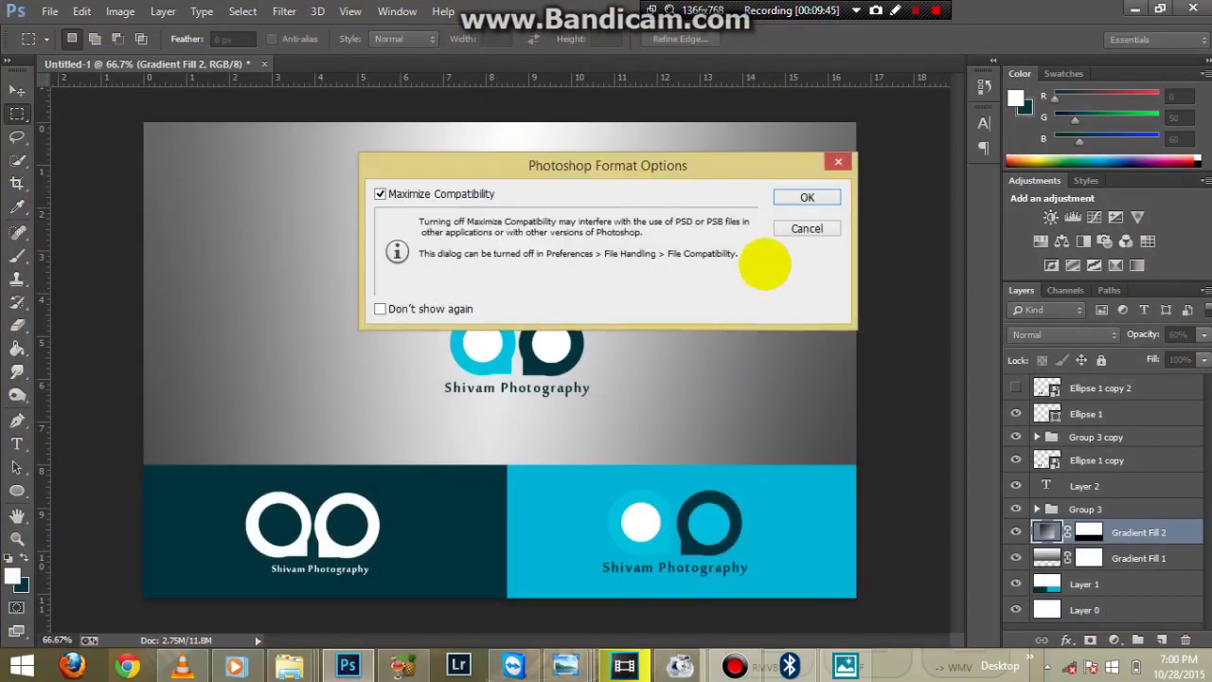
click(807, 229)
Save the logo layout to the desktop as Untitled-1 in JPEG format.
click(50, 10)
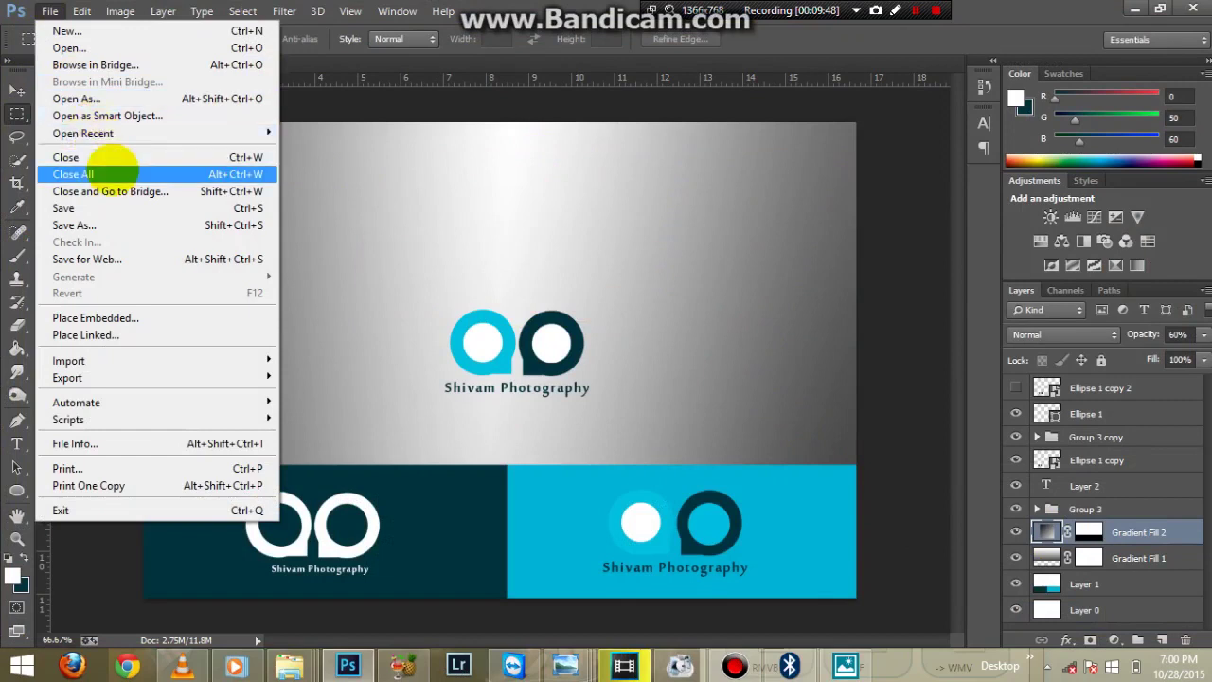
click(127, 224)
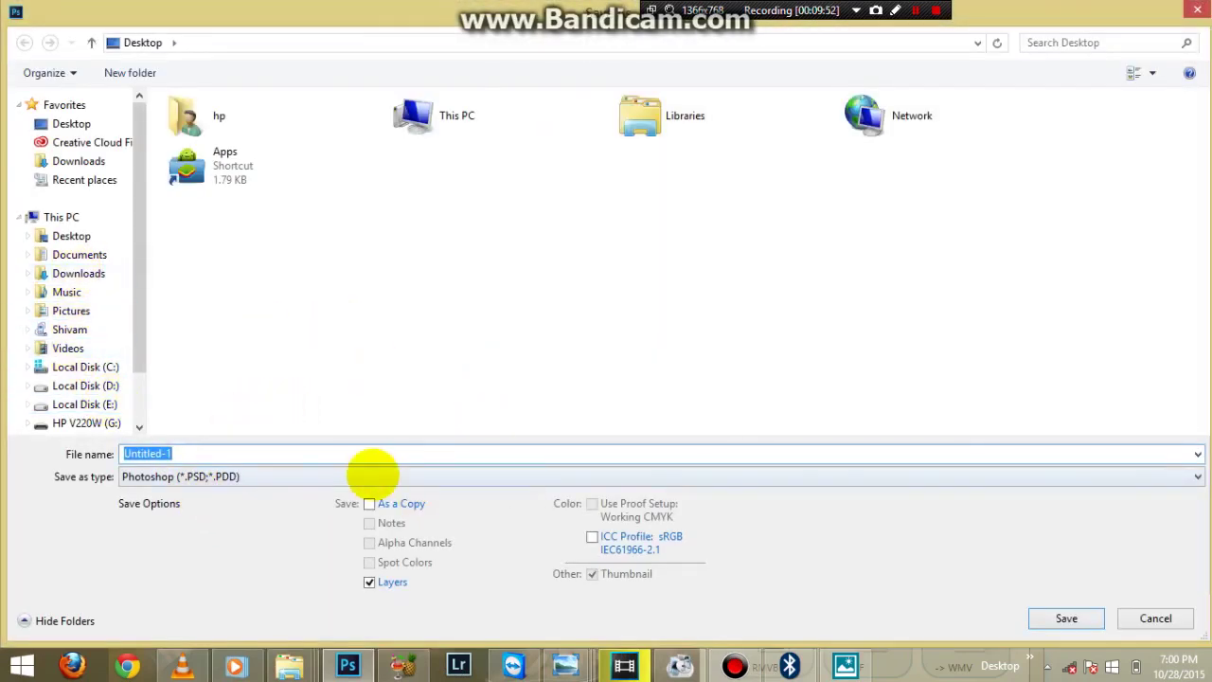
click(370, 476)
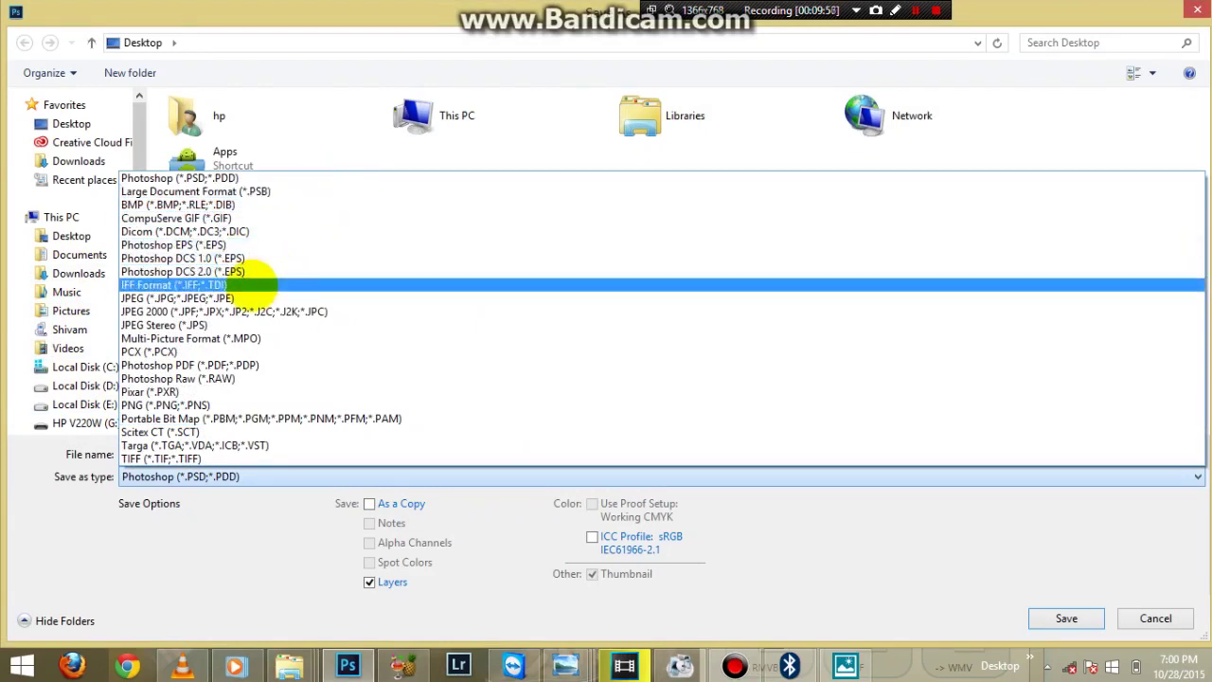
click(299, 298)
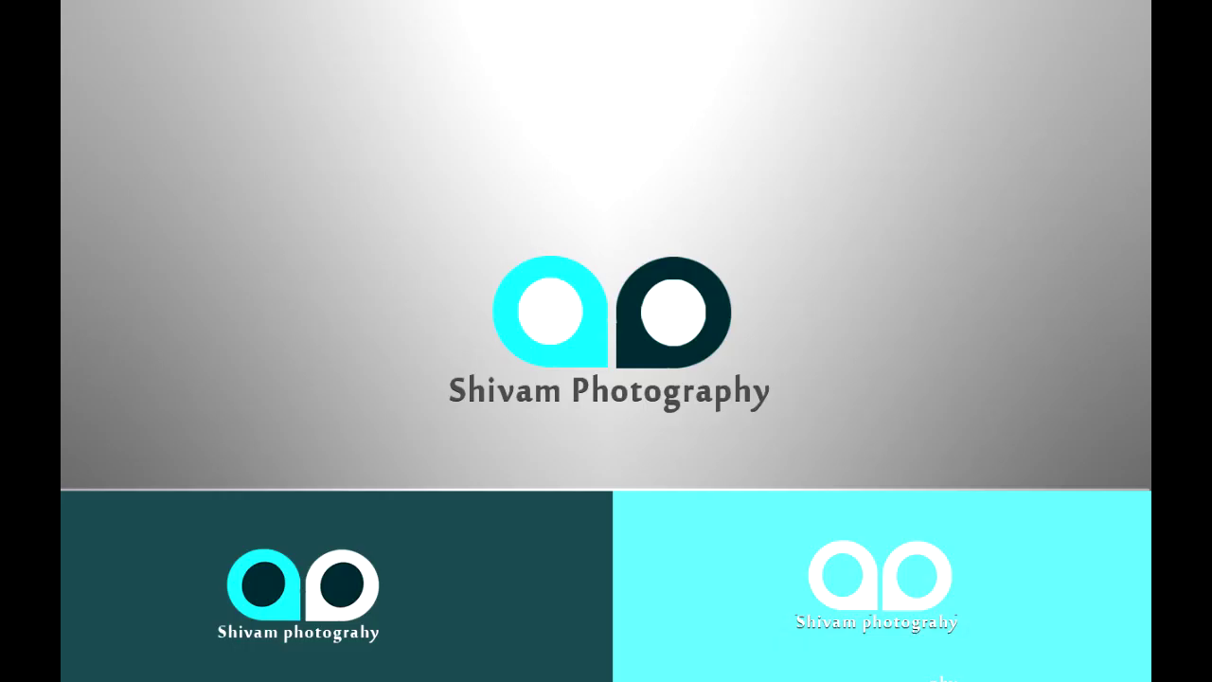